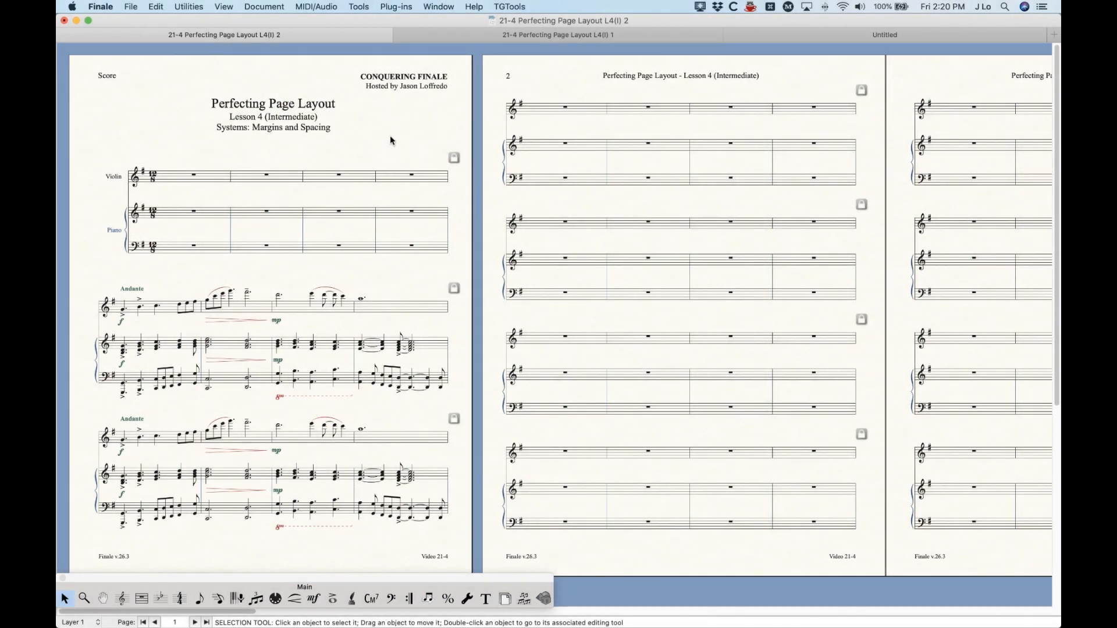
Step: Activate the Page Layout tool and move the first staff system on page 1 slightly downward
left_click(505, 599)
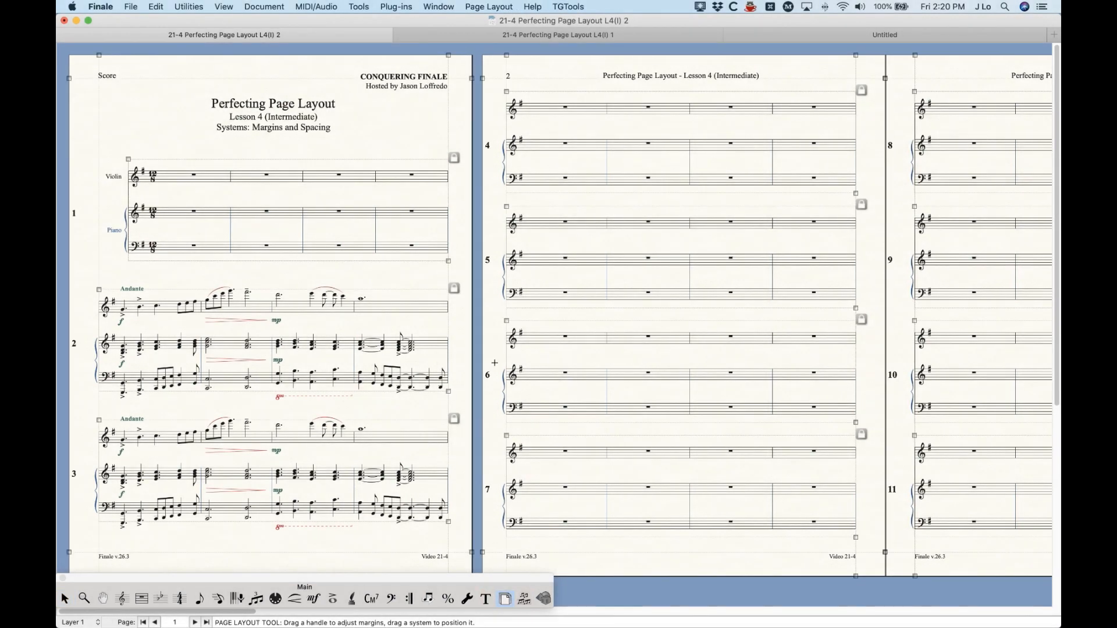
key("super+equal")
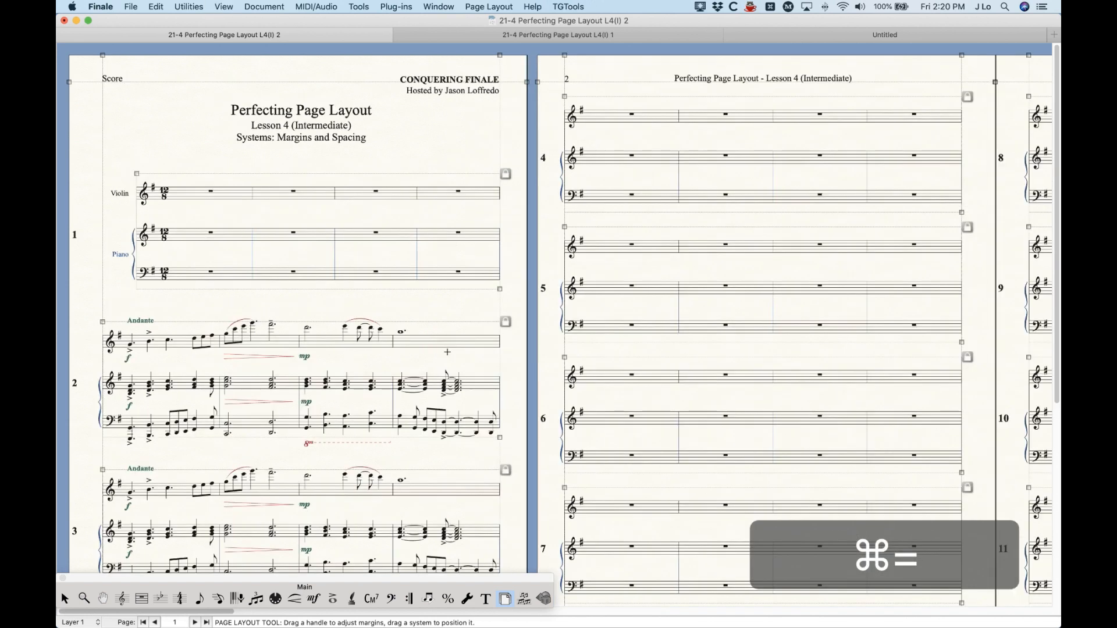
key("super+equal")
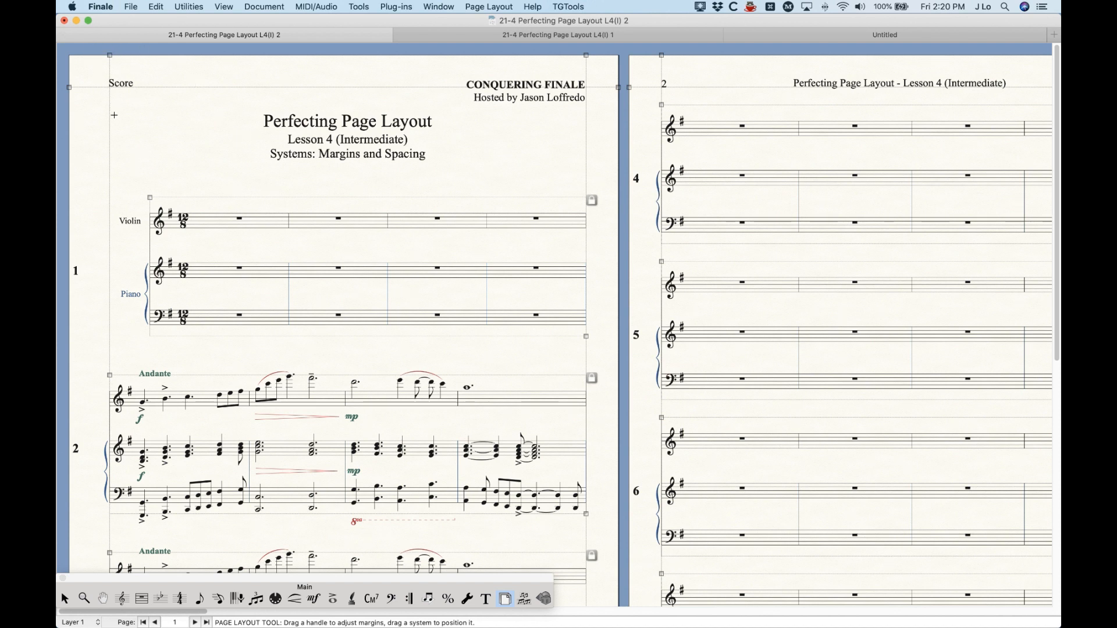
scroll(248, 245, "down", 2)
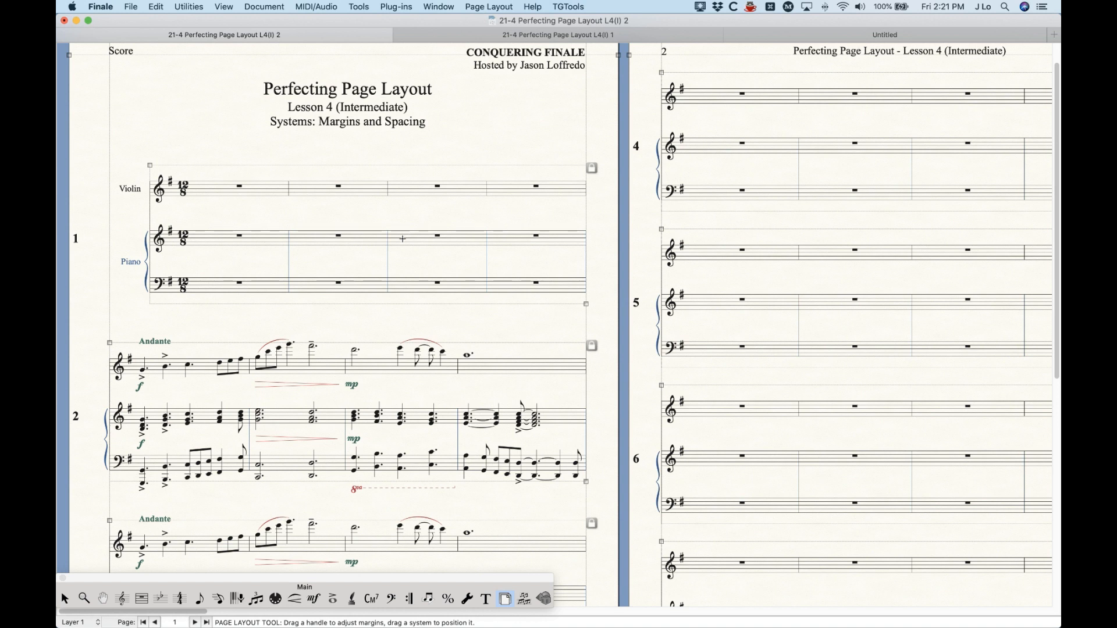
left_click_drag(403, 238, 450, 238)
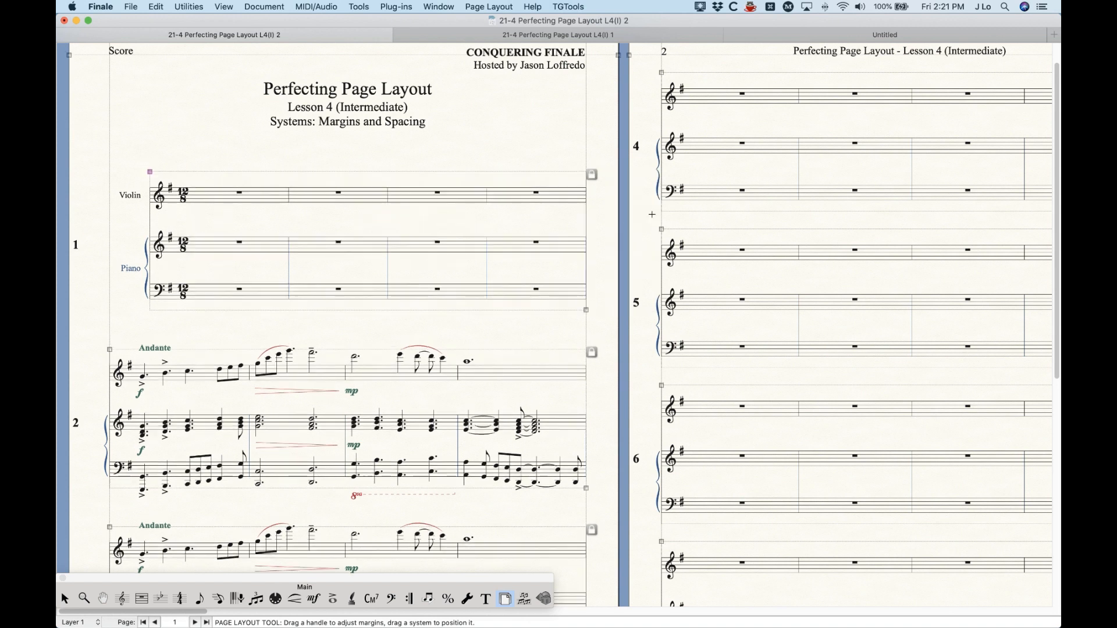
Step: Try moving the first system toward the page's left margin and the second system closer beneath it, undoing both moves
left_click_drag(501, 213, 426, 215)
key("super+z")
key("super+z")
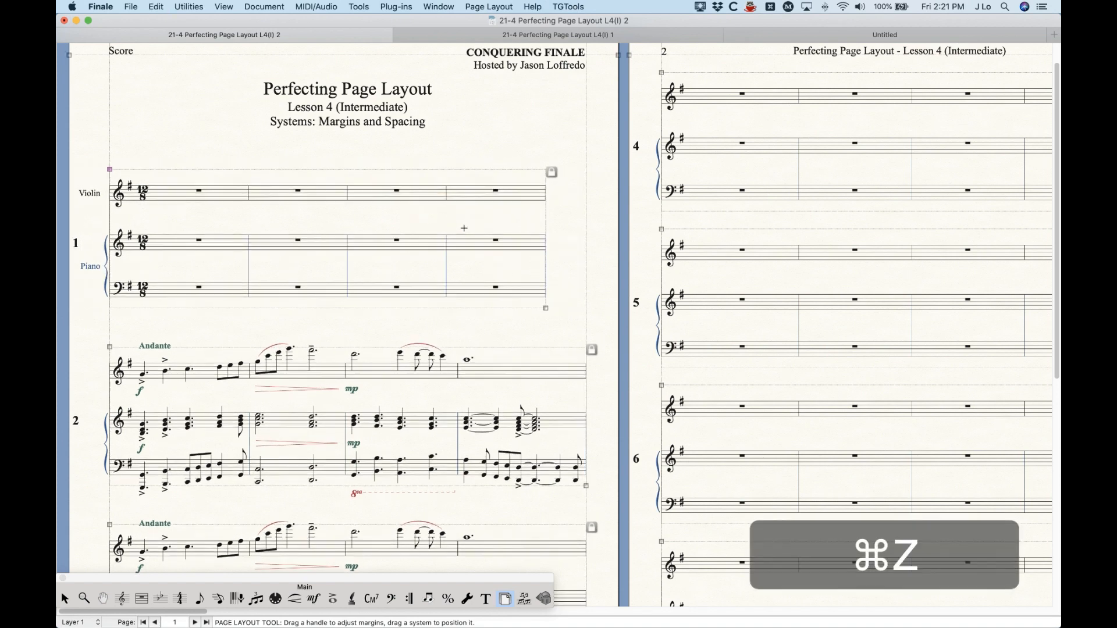
left_click_drag(498, 367, 503, 328)
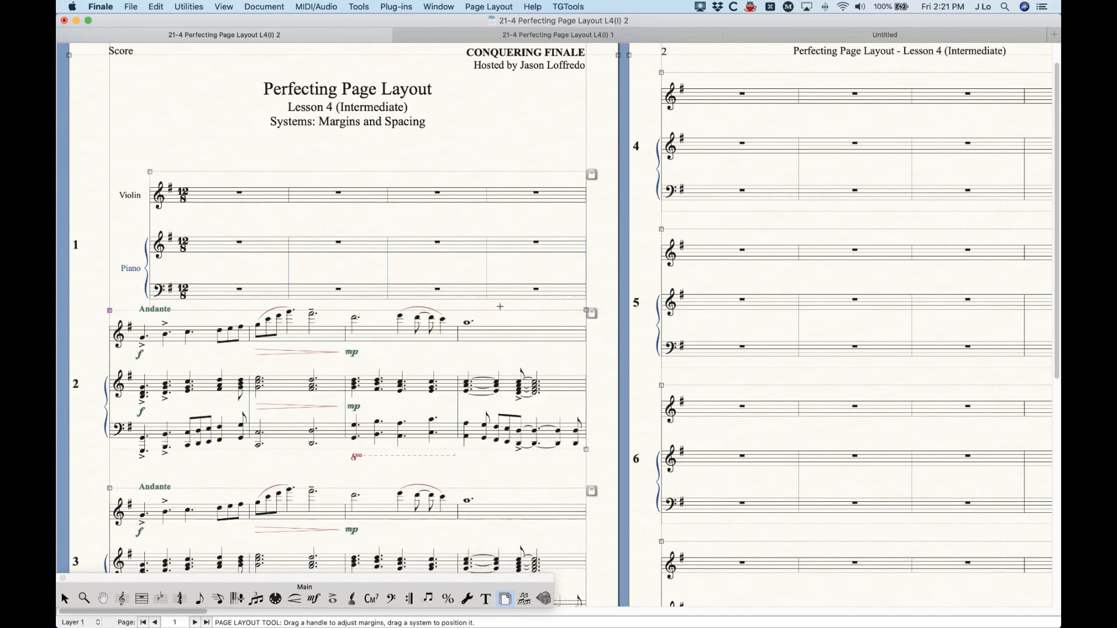
left_click_drag(505, 372, 508, 341)
key("super+z")
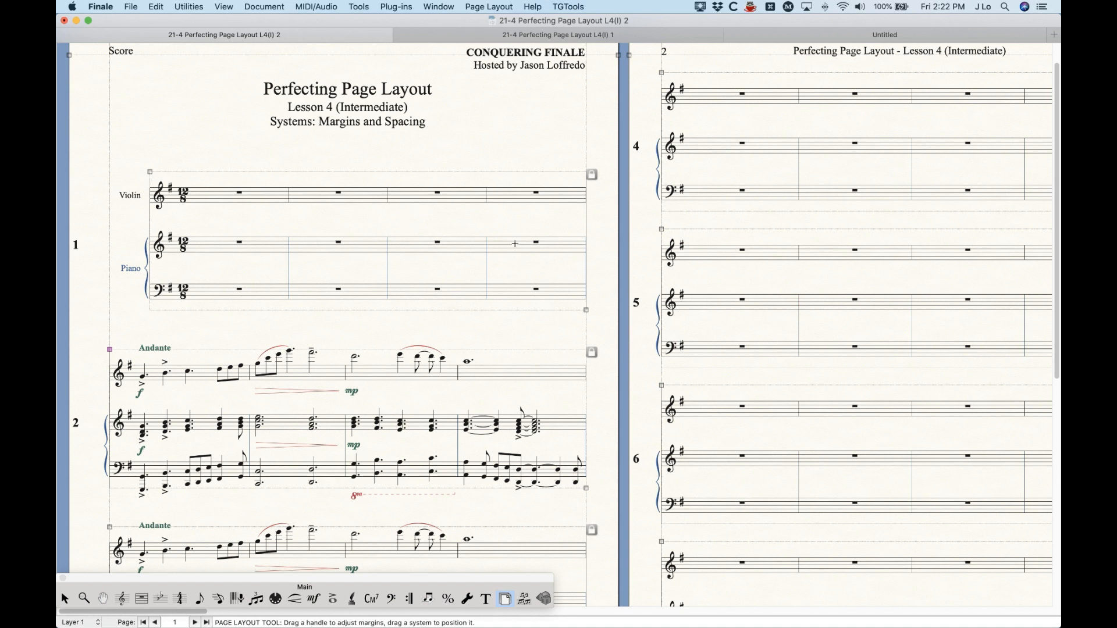
Step: Open the Edit System Margins dialog for the second system and place it clear of the music on page 1
key("super+equal")
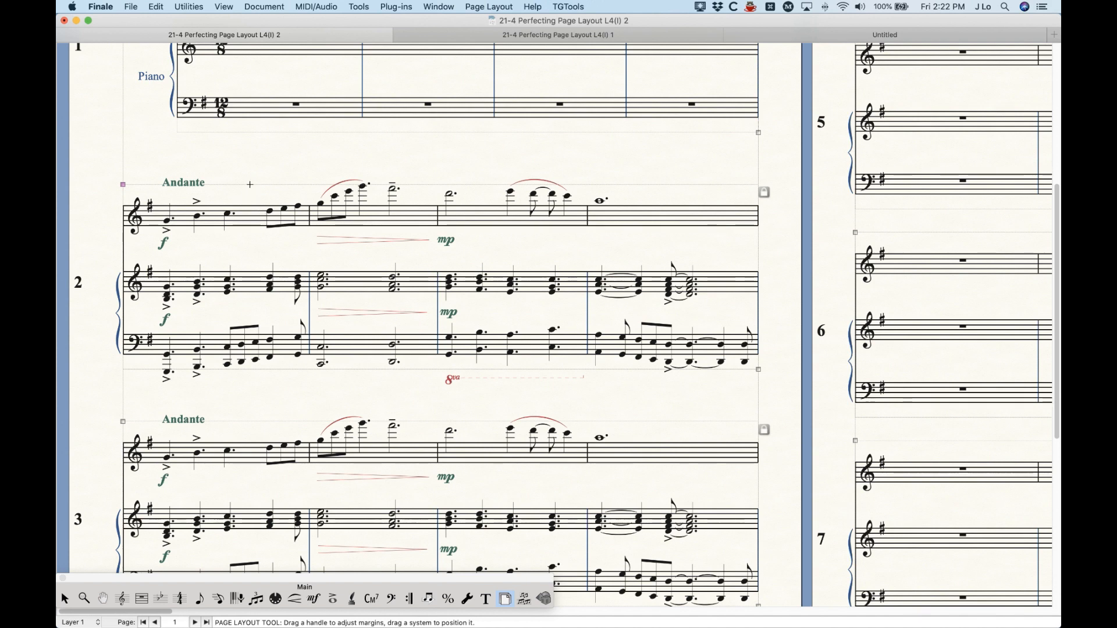
scroll(426, 401, "up", 5)
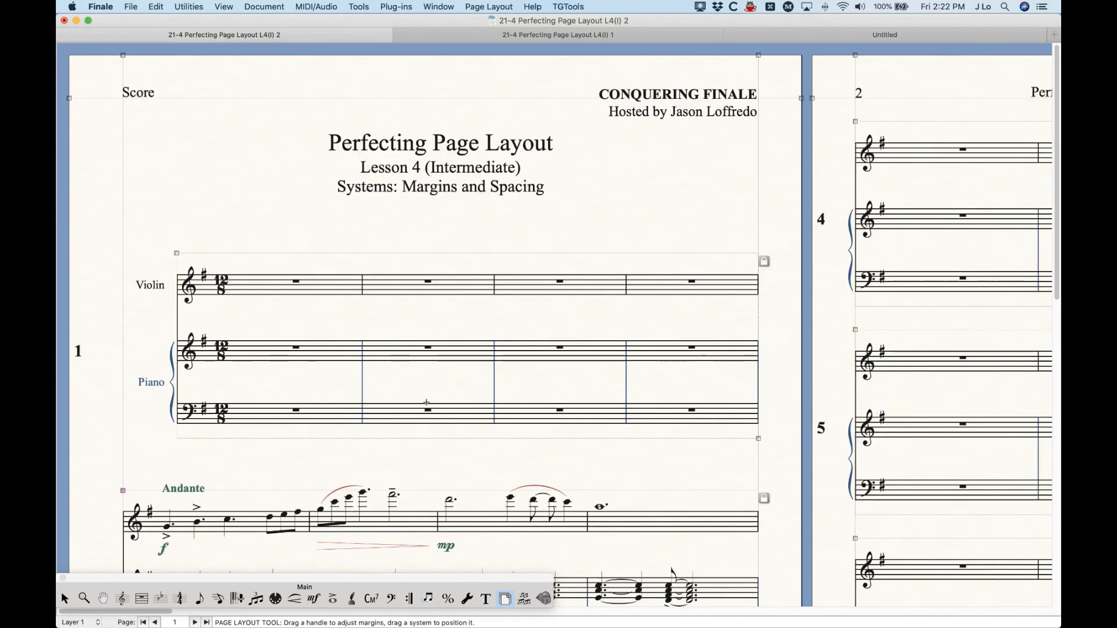
key("super+minus")
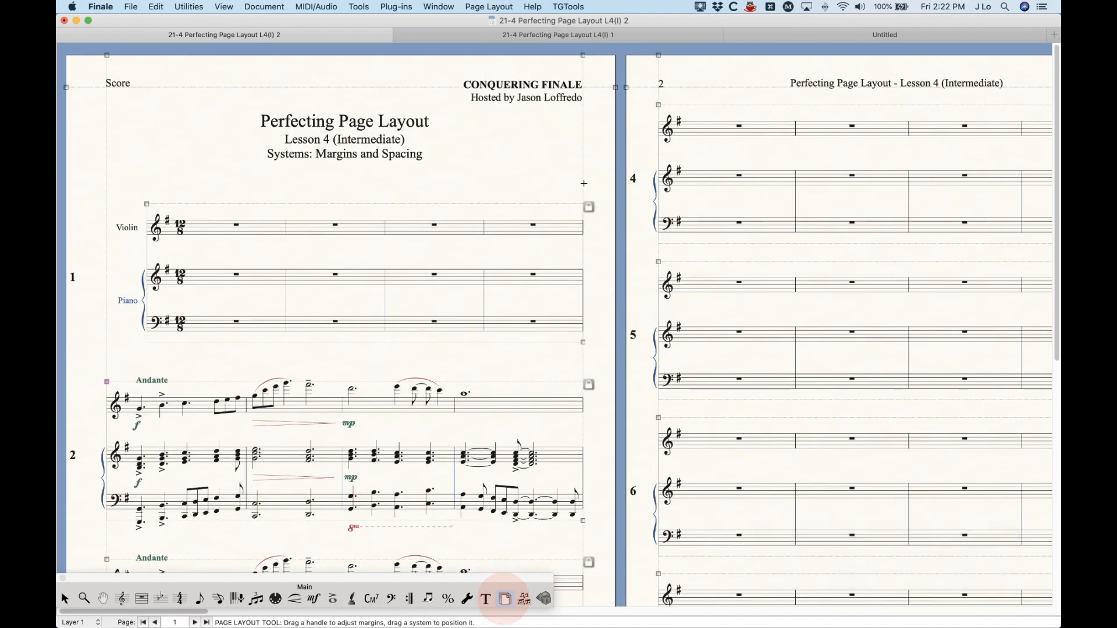
left_click(501, 6)
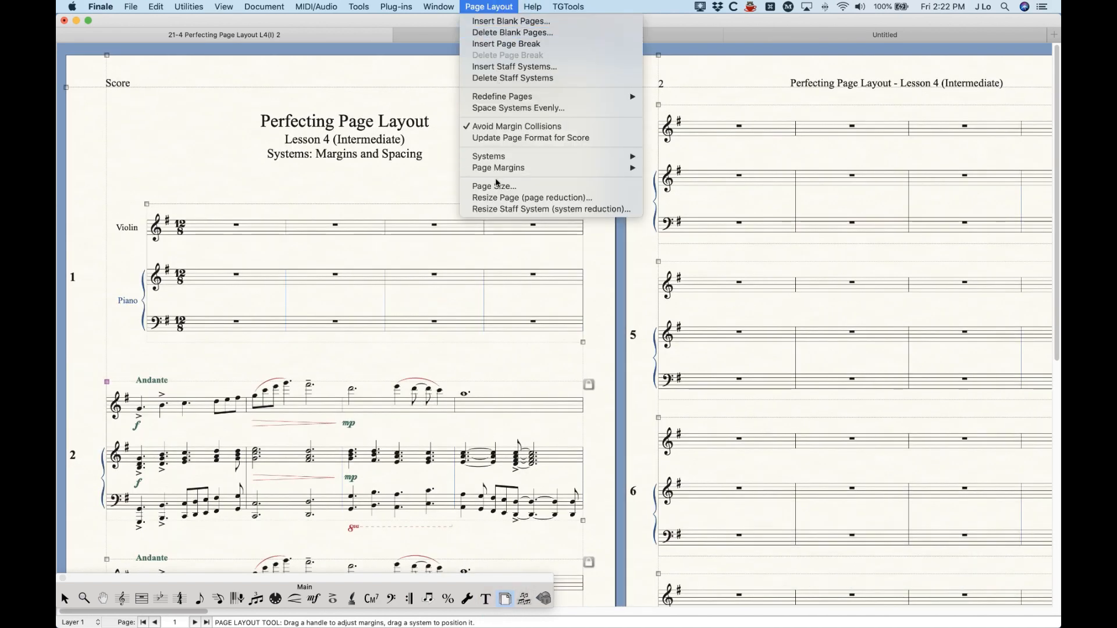
mouse_move(501, 158)
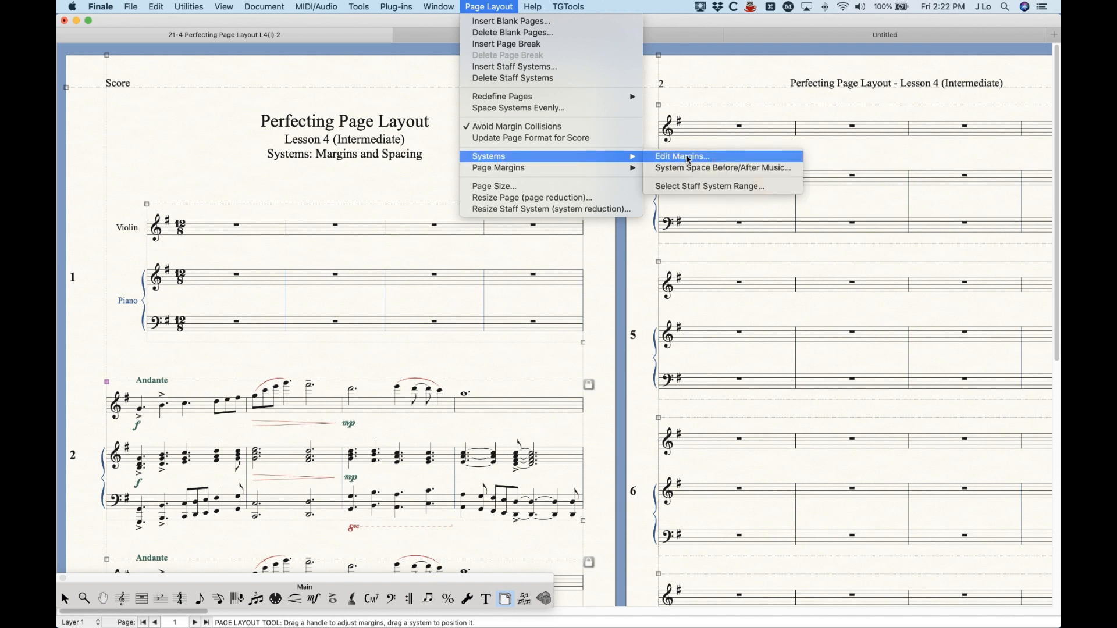
left_click(684, 157)
left_click_drag(959, 463, 579, 286)
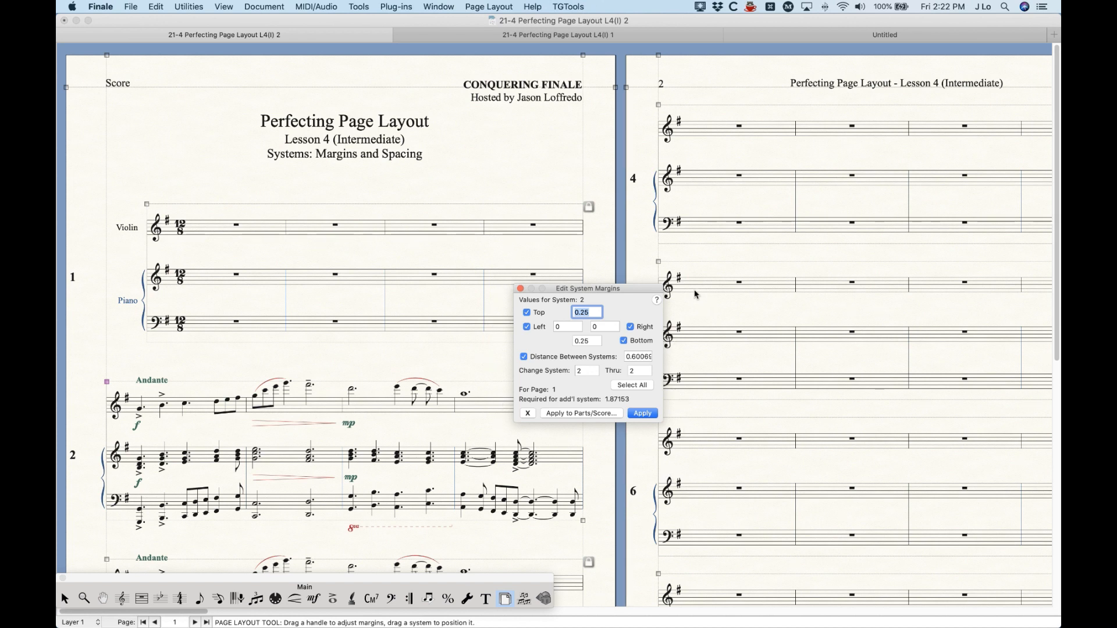
left_click_drag(624, 292, 698, 348)
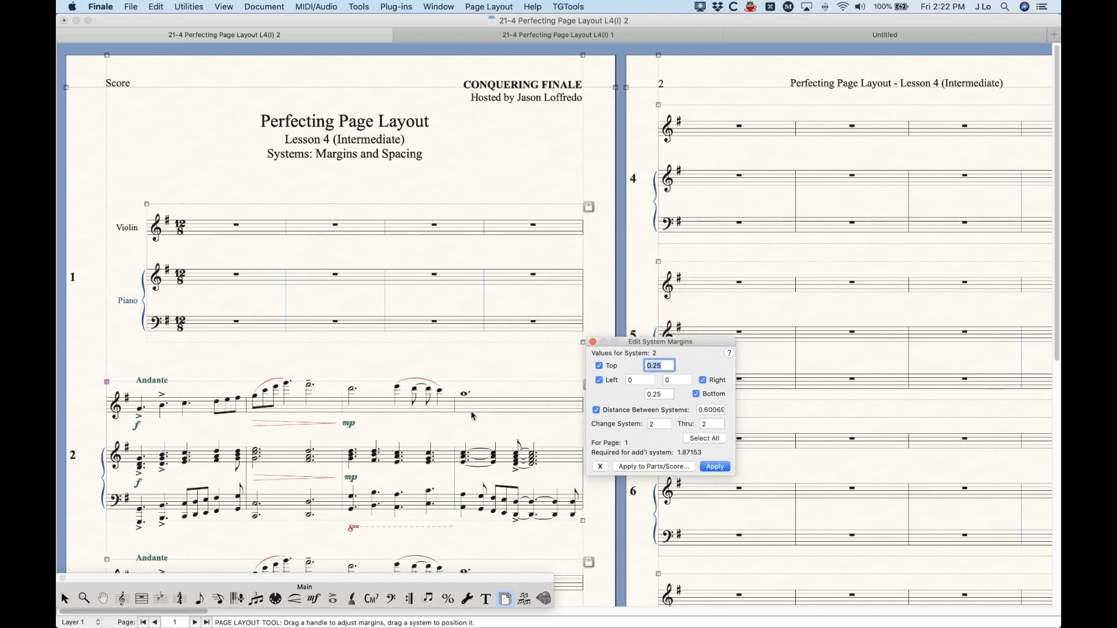
left_click_drag(678, 346, 677, 341)
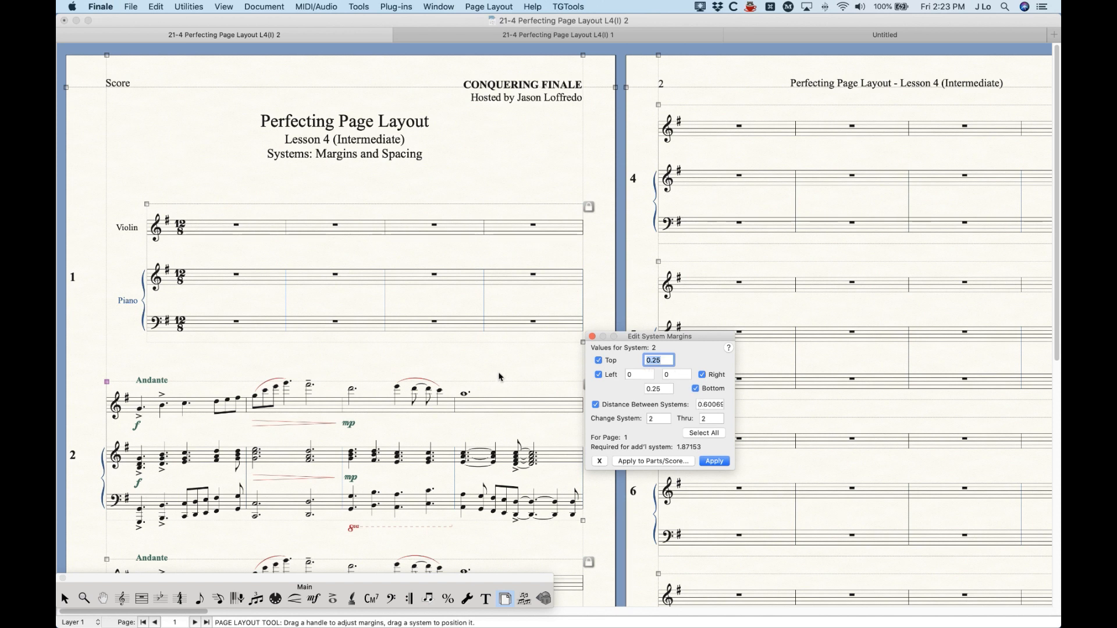
Step: Examine the margin and distance values of several systems on pages 1 and 2, returning to the second system
left_click(470, 260)
left_click(469, 260)
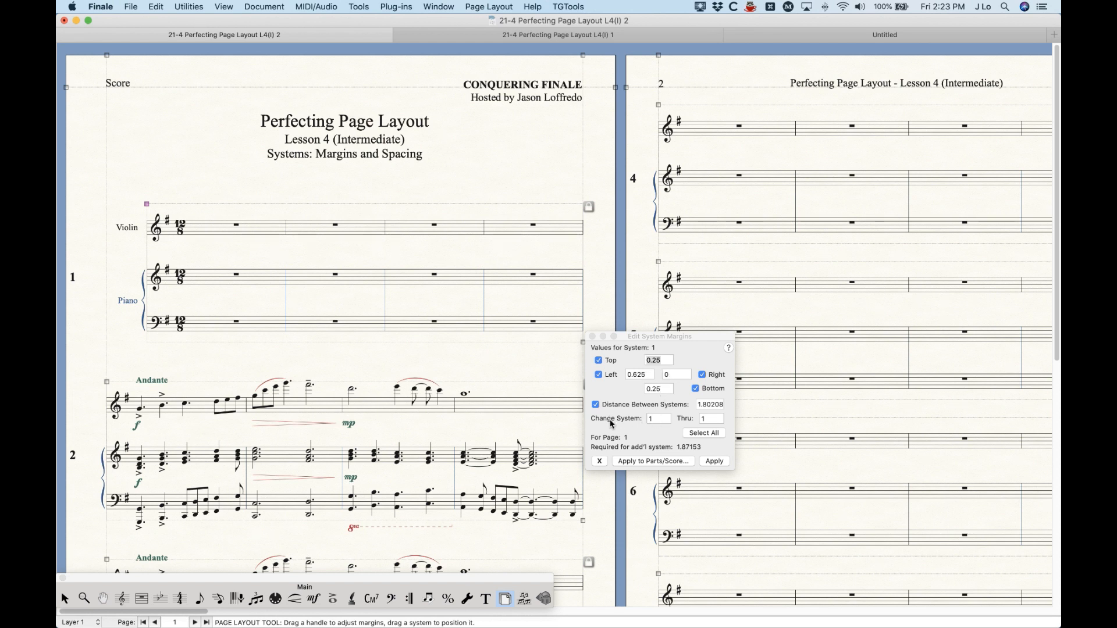
left_click(445, 364)
left_click(473, 410)
left_click(753, 175)
left_click(463, 348)
scroll(465, 361, "down", 2)
left_click(469, 378)
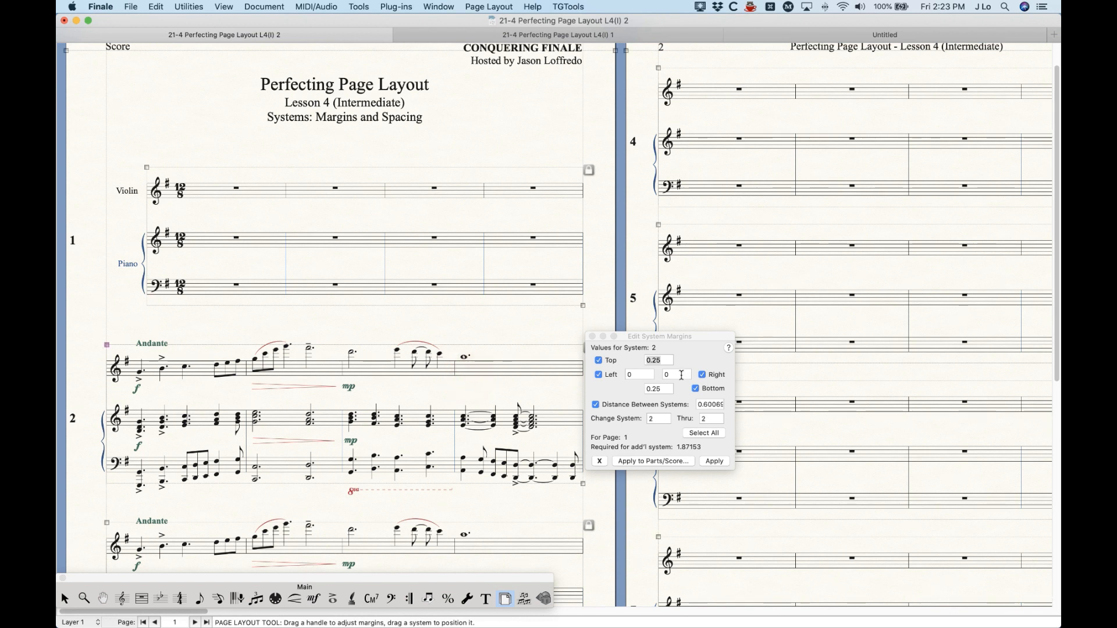
left_click(678, 339)
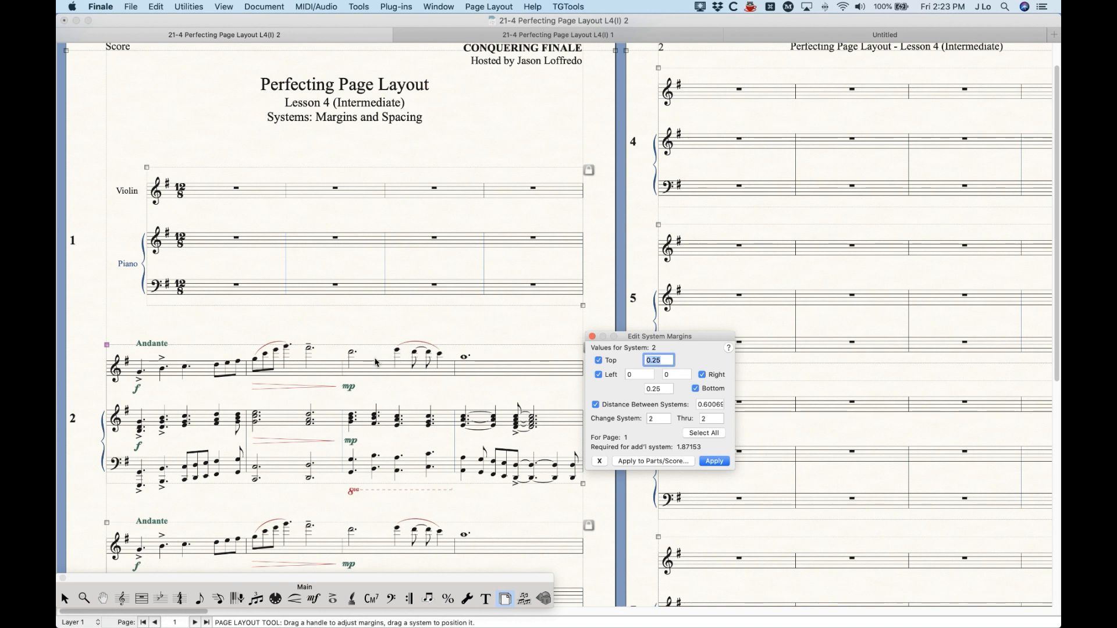
left_click(667, 389)
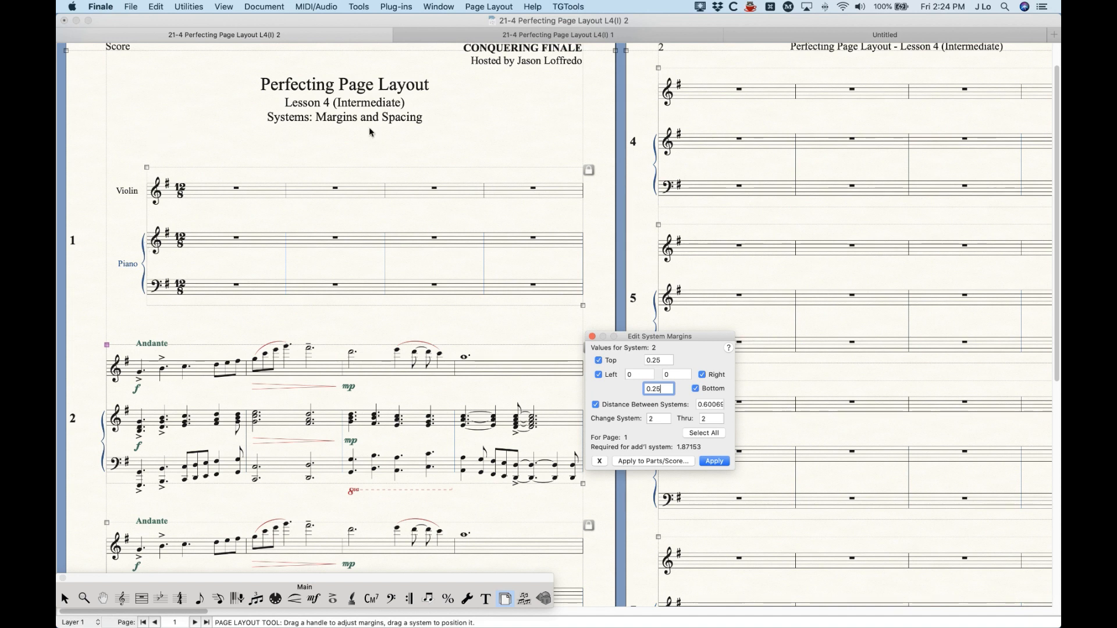
left_click(645, 374)
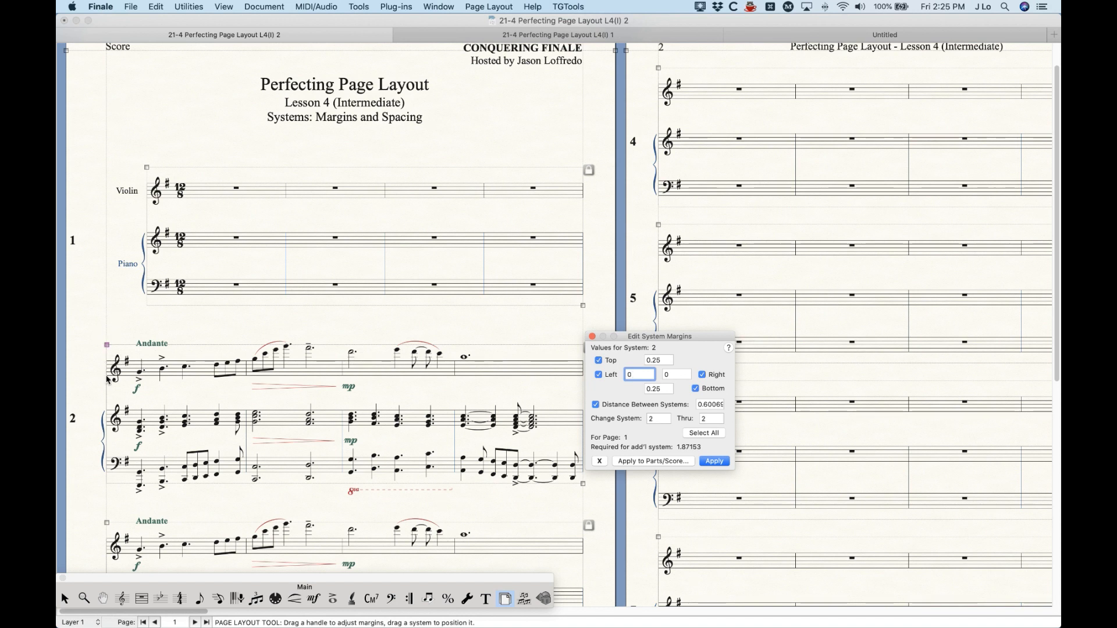
Step: Set the first system's right margin to 0.5 and apply it
left_click(234, 203)
left_click(233, 206)
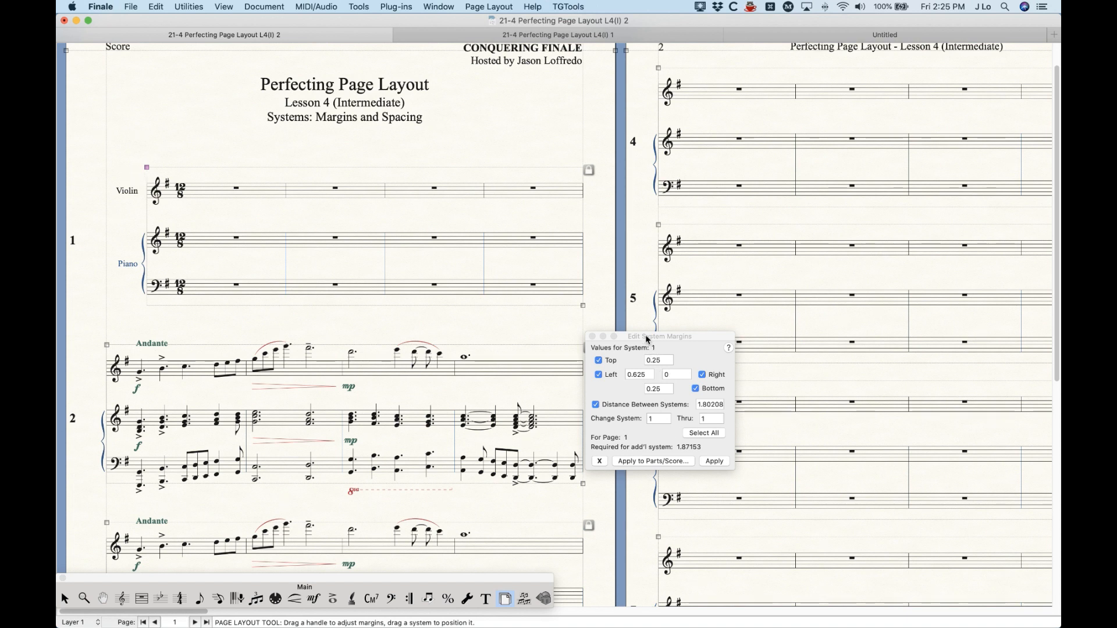
left_click(647, 375)
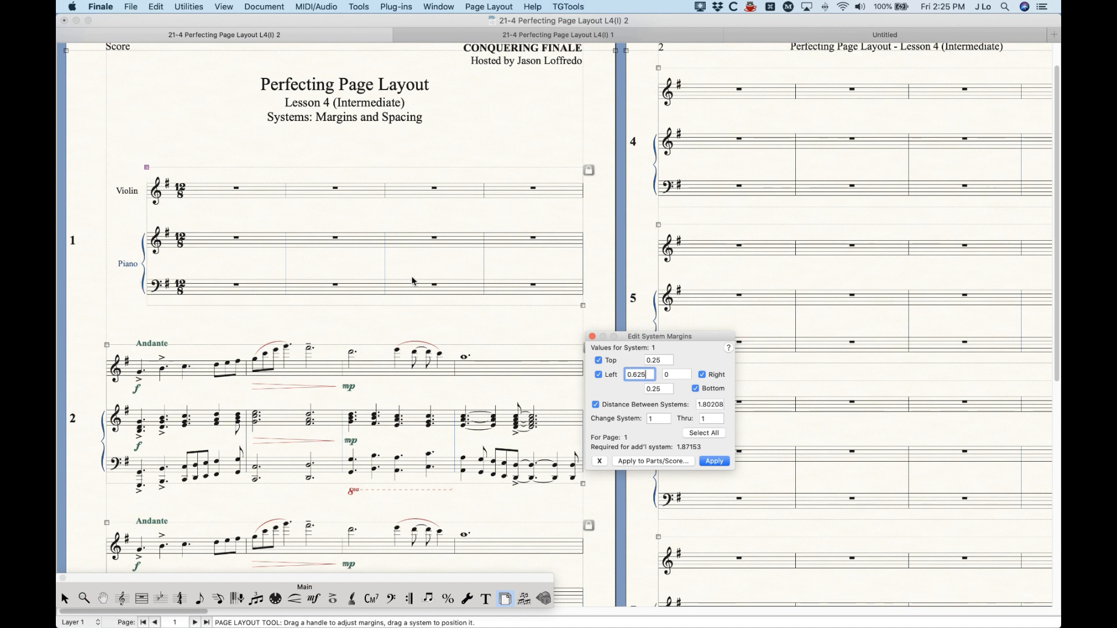
left_click(674, 374)
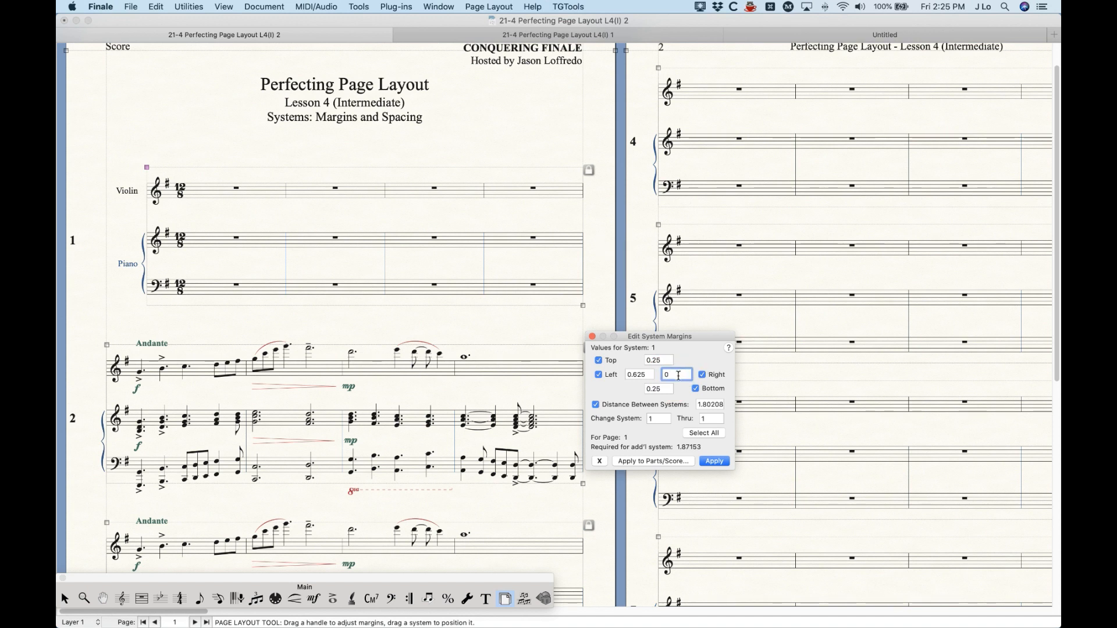
type(".5")
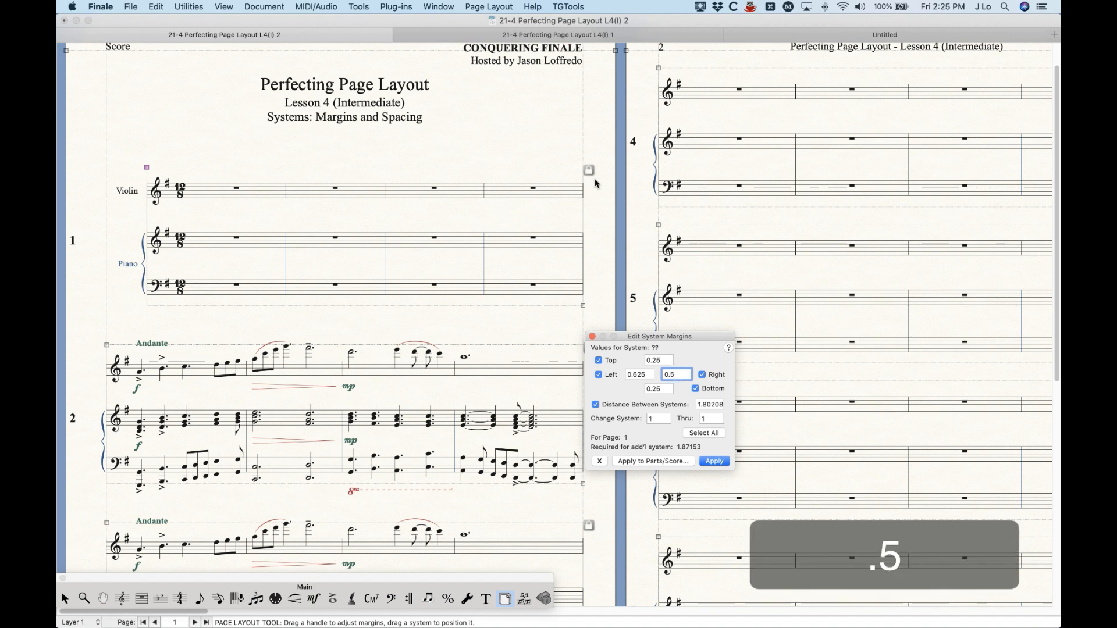
left_click(713, 463)
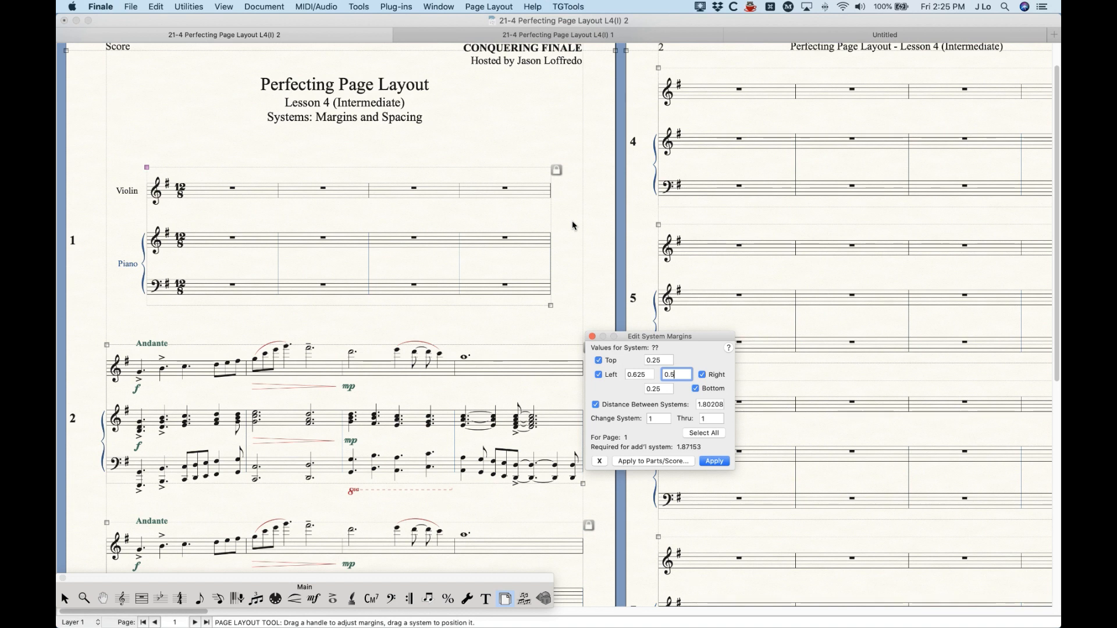
Step: Restore the first system's right margin to 0 and apply it
left_click_drag(681, 374, 604, 371)
type("0")
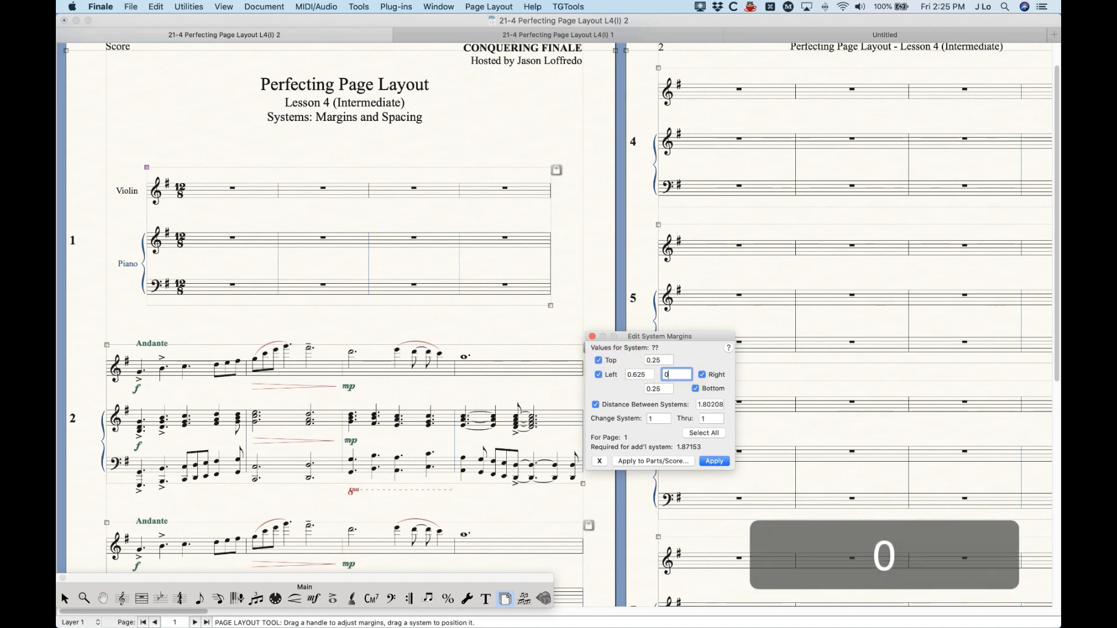
left_click(667, 389)
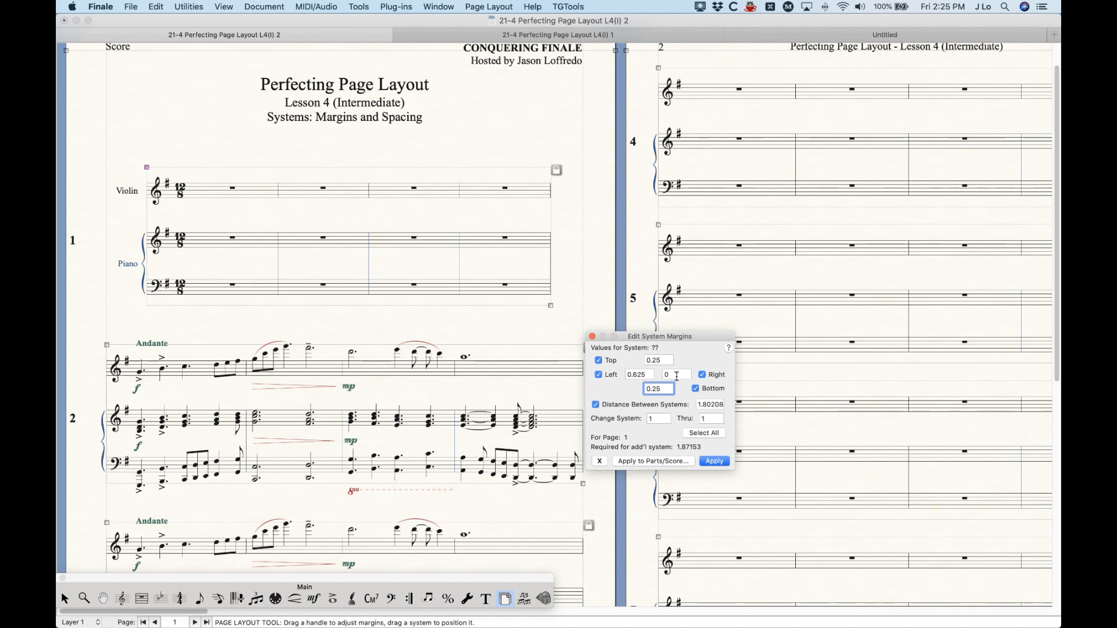
left_click(713, 463)
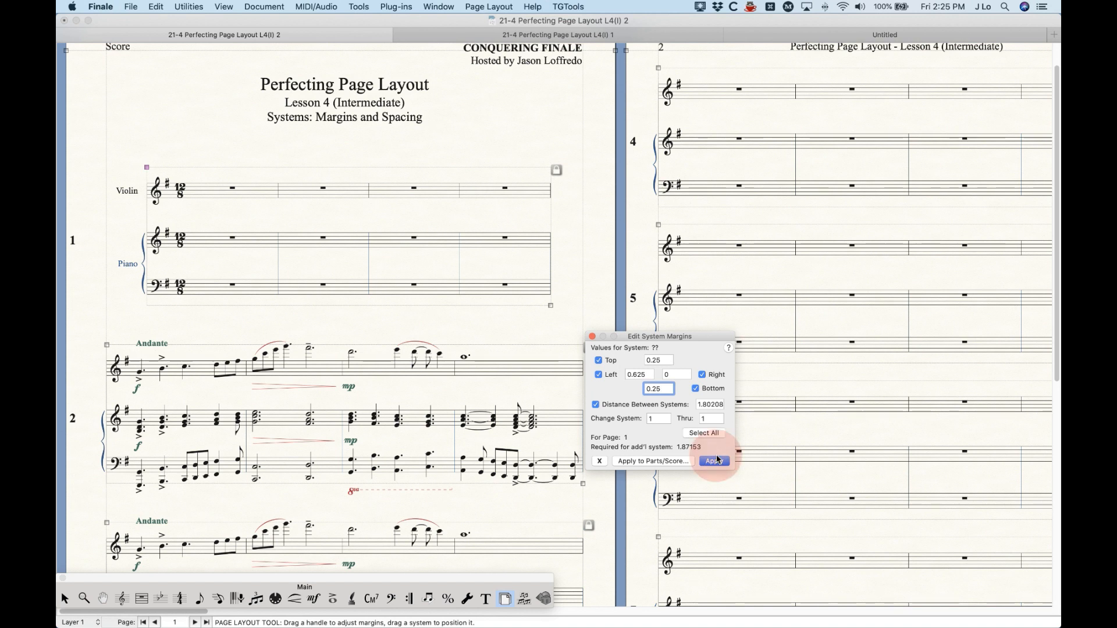
left_click(715, 462)
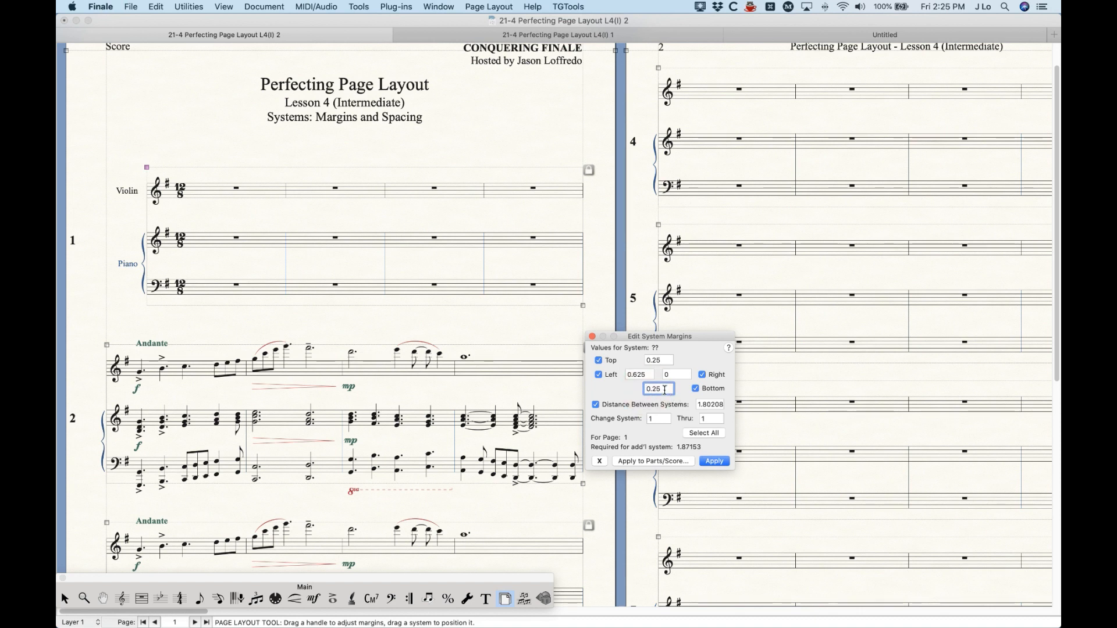
Step: Apply a bottom margin of 0 to the first system, and restore that margin to 0.25
type("0")
left_click(714, 461)
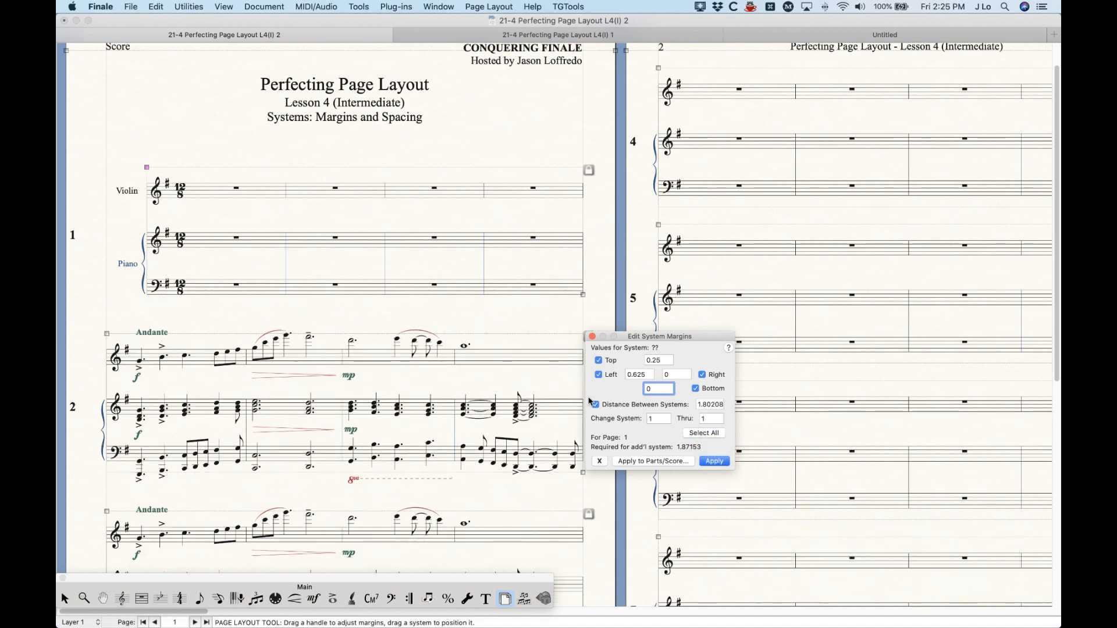
left_click(655, 391)
left_click_drag(659, 390, 618, 392)
type(".25")
left_click(715, 461)
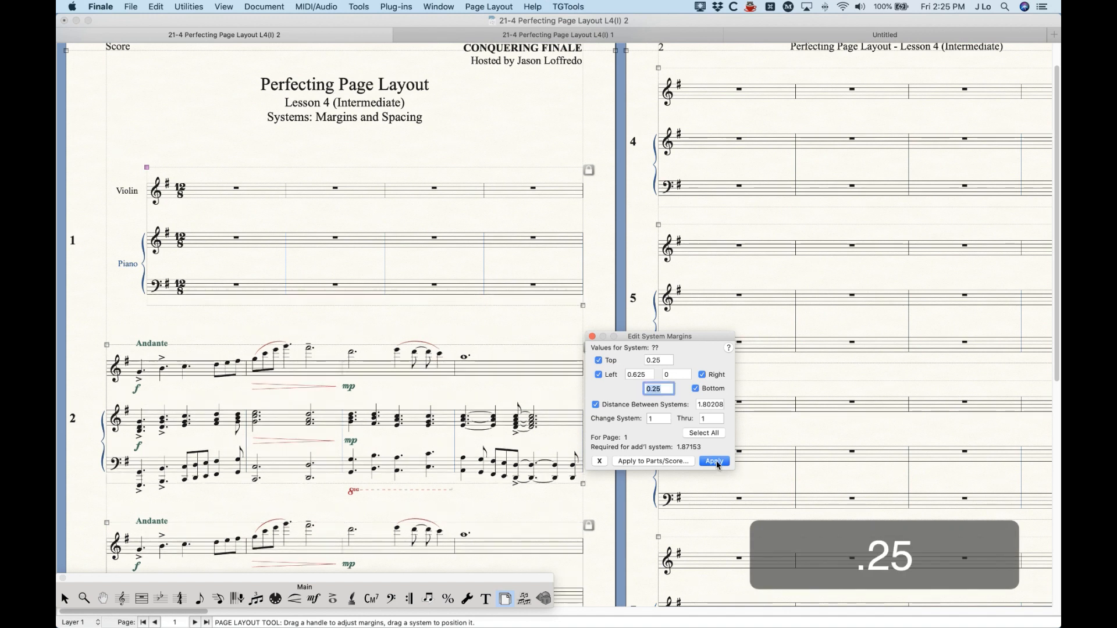
Step: Enable the distance between systems option for the second system and apply a distance of 0.8
left_click(488, 318)
left_click(501, 402)
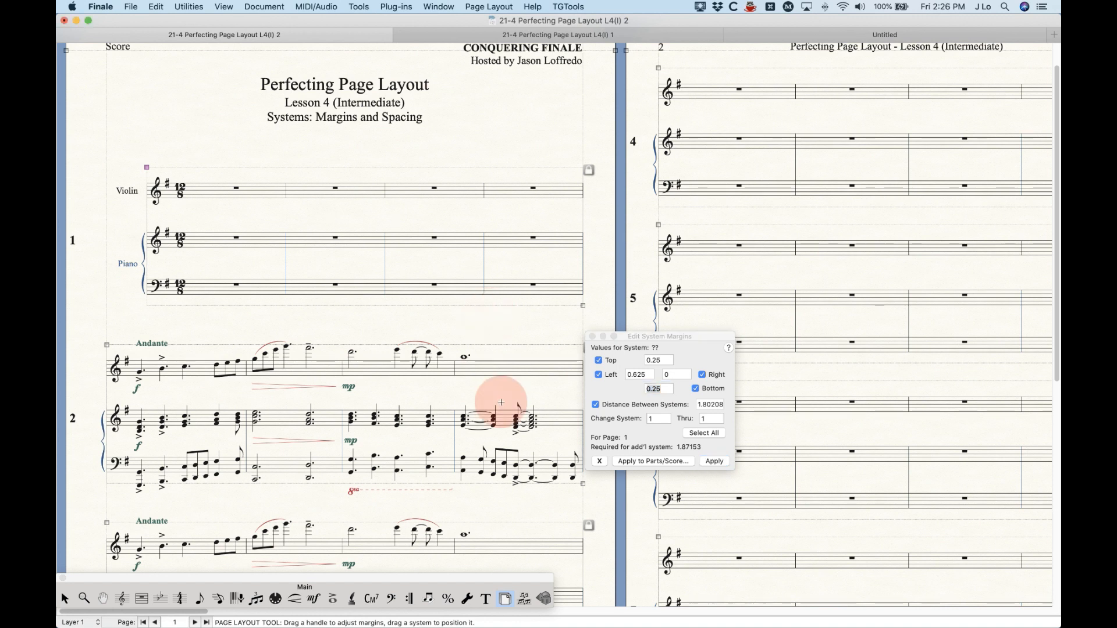
left_click(665, 413)
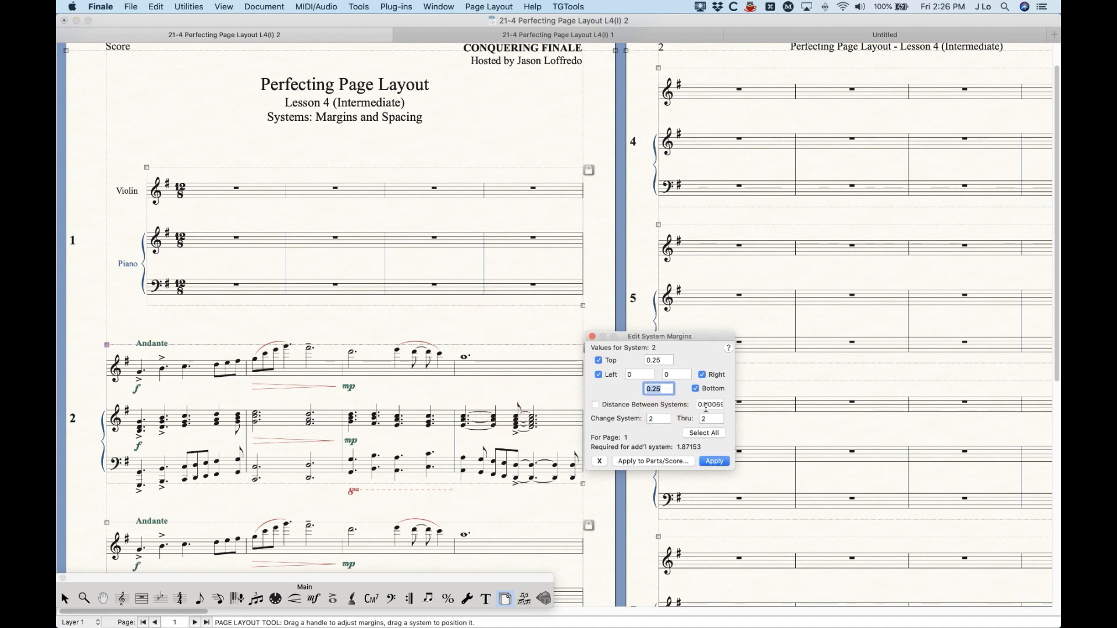
left_click(643, 409)
double_click(705, 405)
type("8")
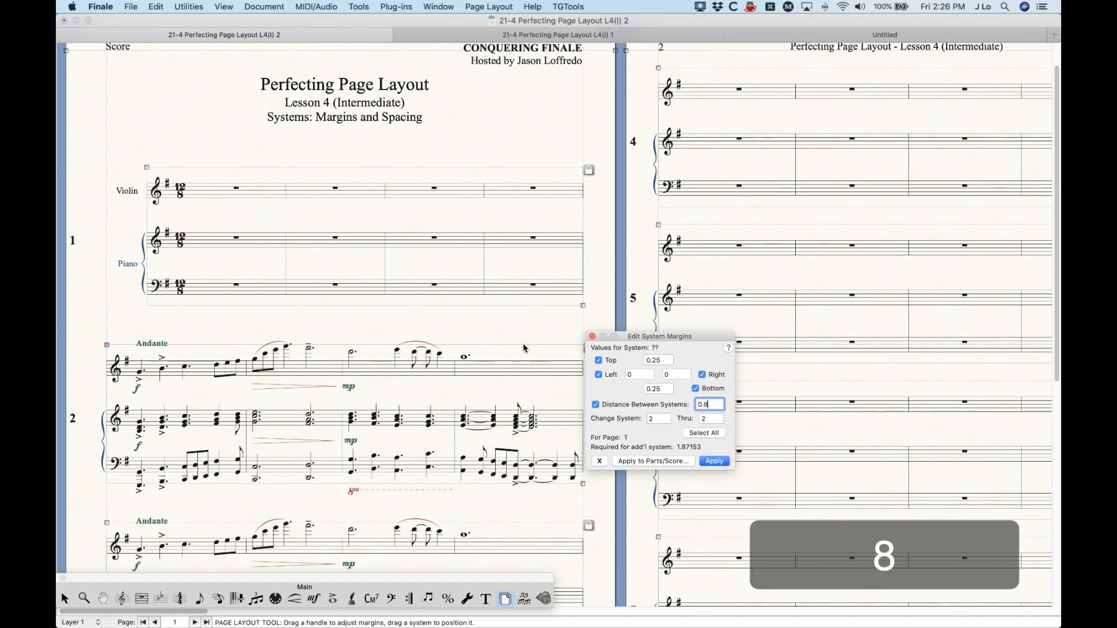
left_click(714, 460)
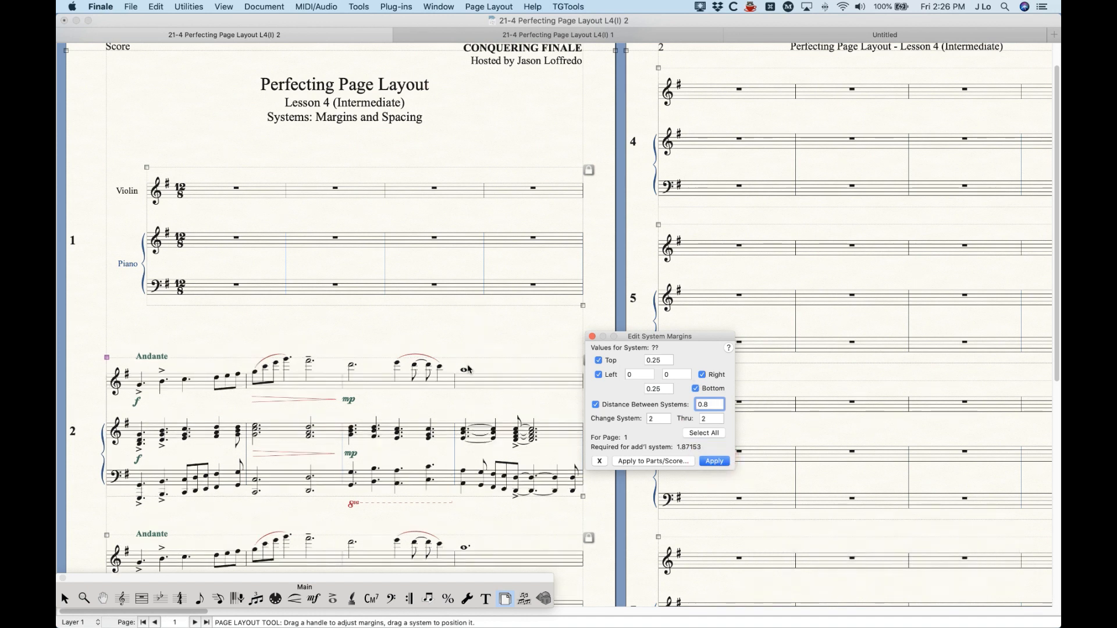
Step: Replace the second system's distance between systems with 0.6 and then 0.4, and apply the 0.4 value
key("BackSpace")
key("BackSpace")
type(".6")
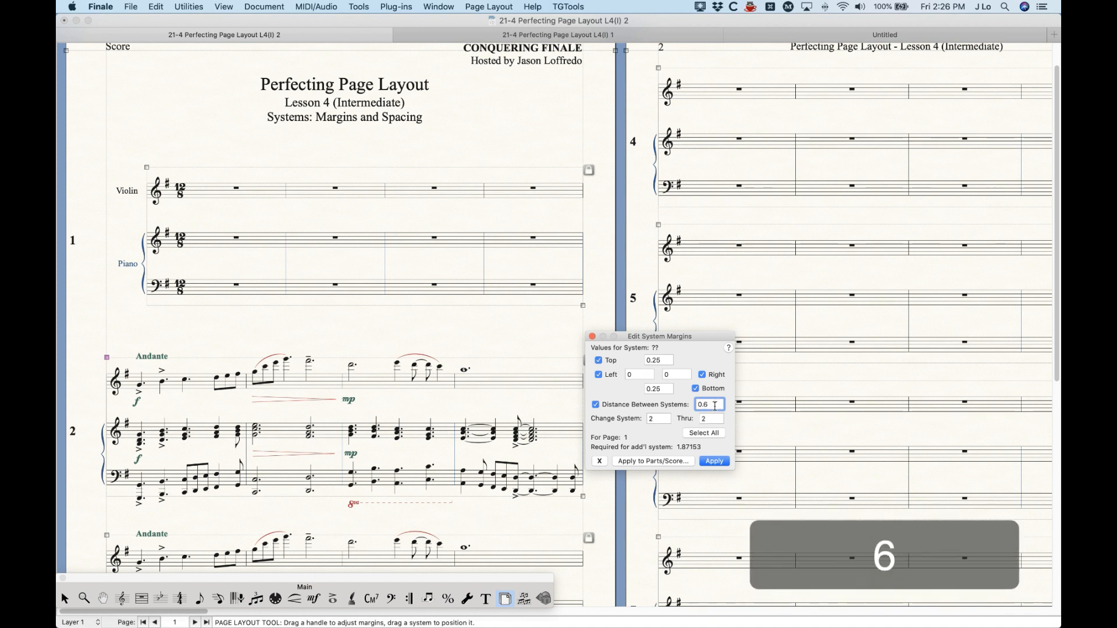
key("BackSpace")
key("BackSpace")
type(".4")
left_click(715, 461)
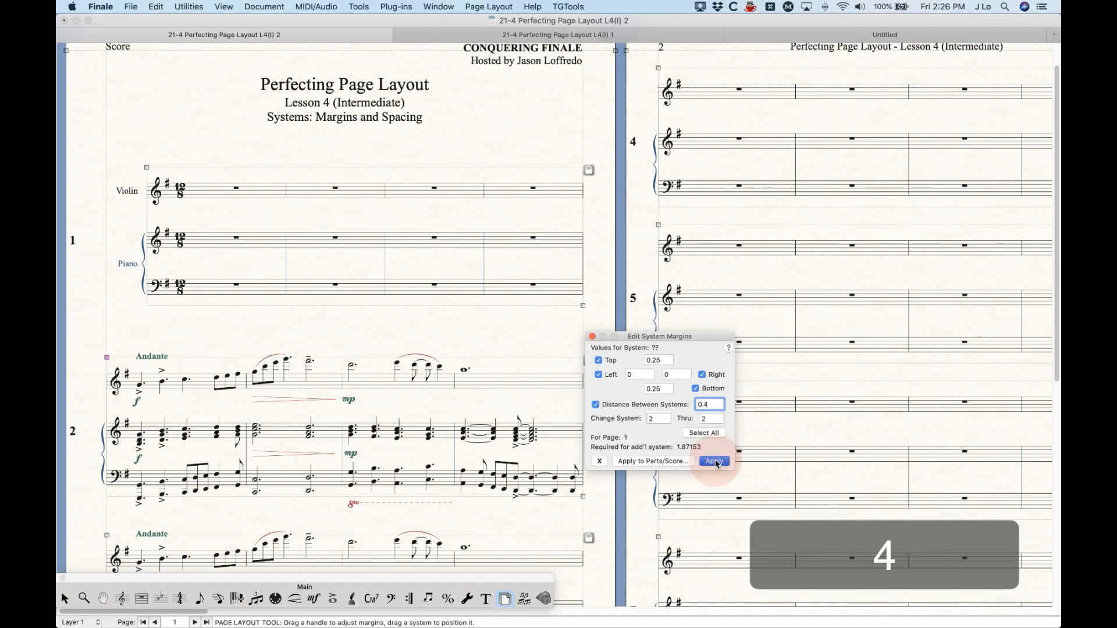
Step: Set the second system's distance between systems to 0.6 and apply it
key("BackSpace")
key("BackSpace")
type(".6")
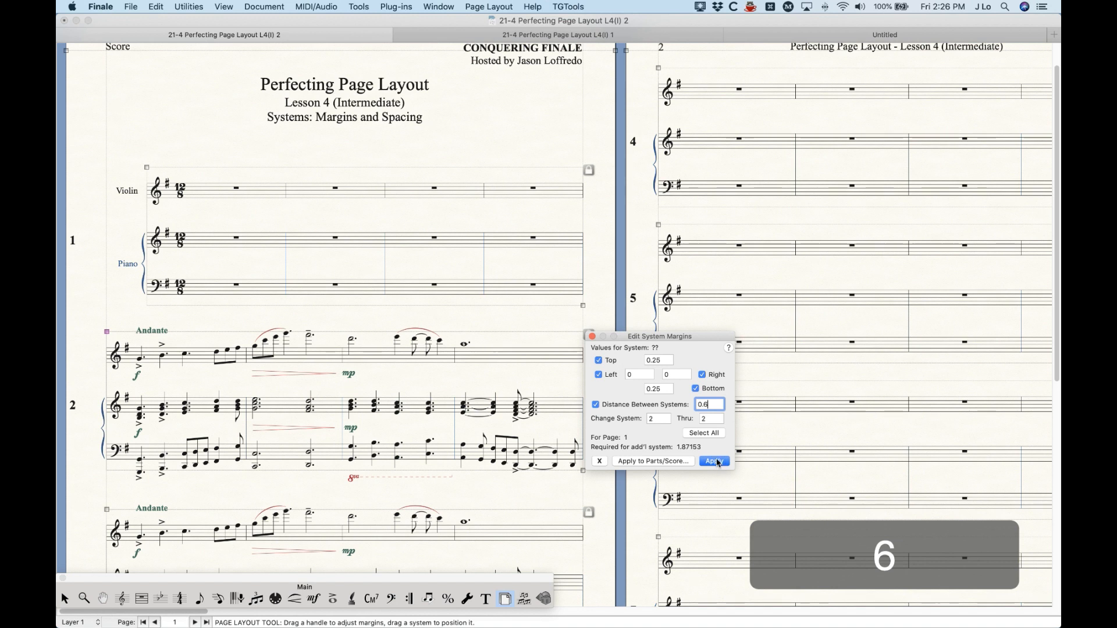
left_click(715, 461)
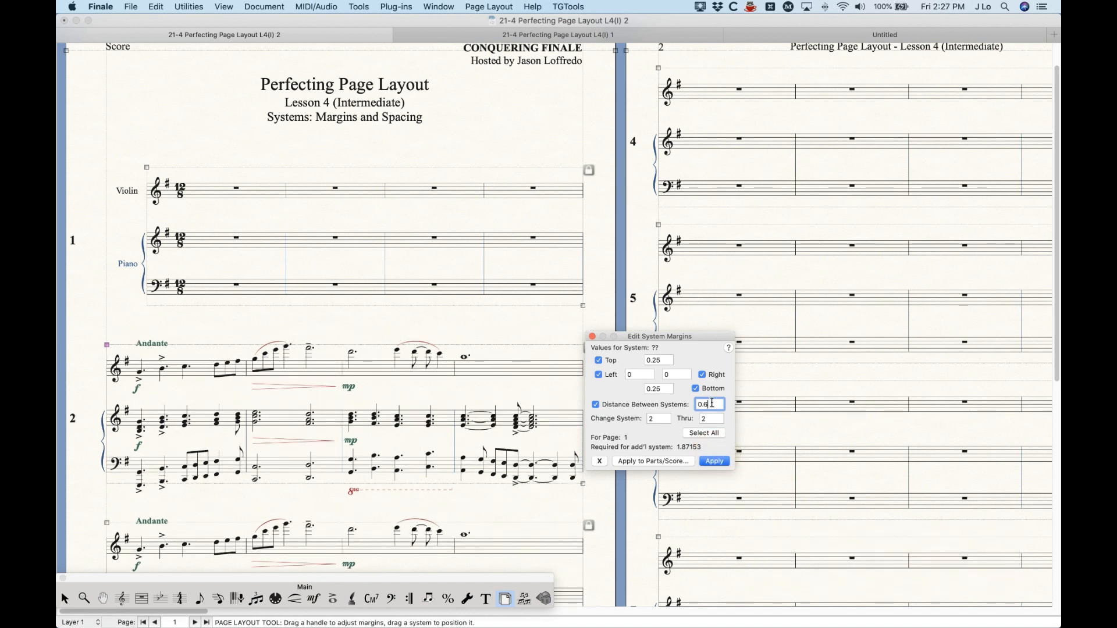
Step: Set the second system's distance between systems to 0 and apply it
key("BackSpace")
key("BackSpace")
left_click(714, 460)
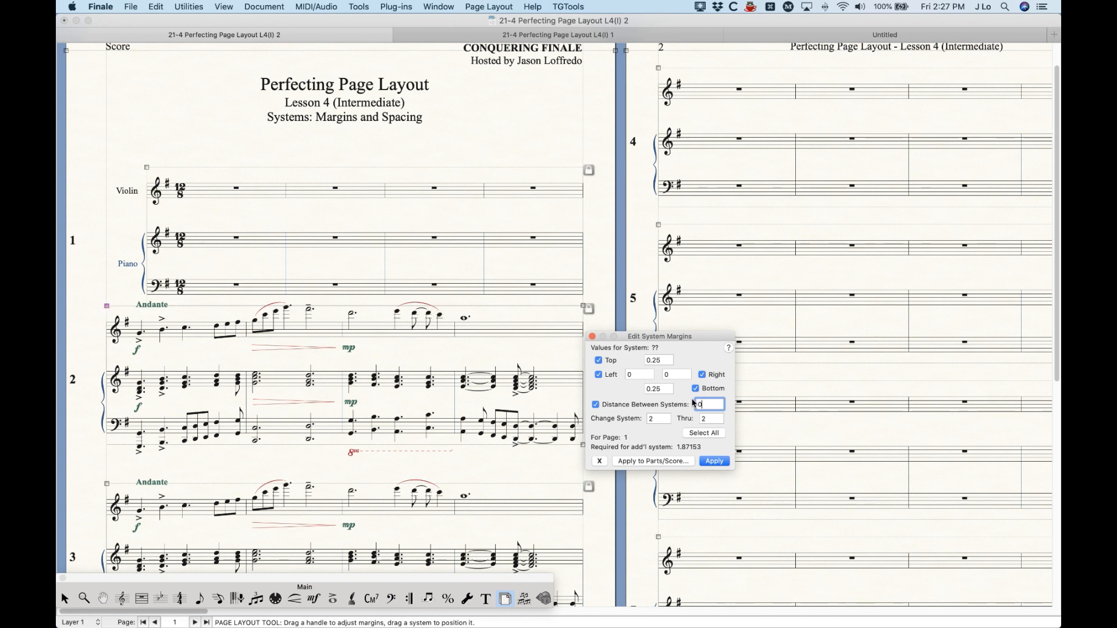
Step: Enter a negative distance between systems of -0.6 for the second system
type(".6")
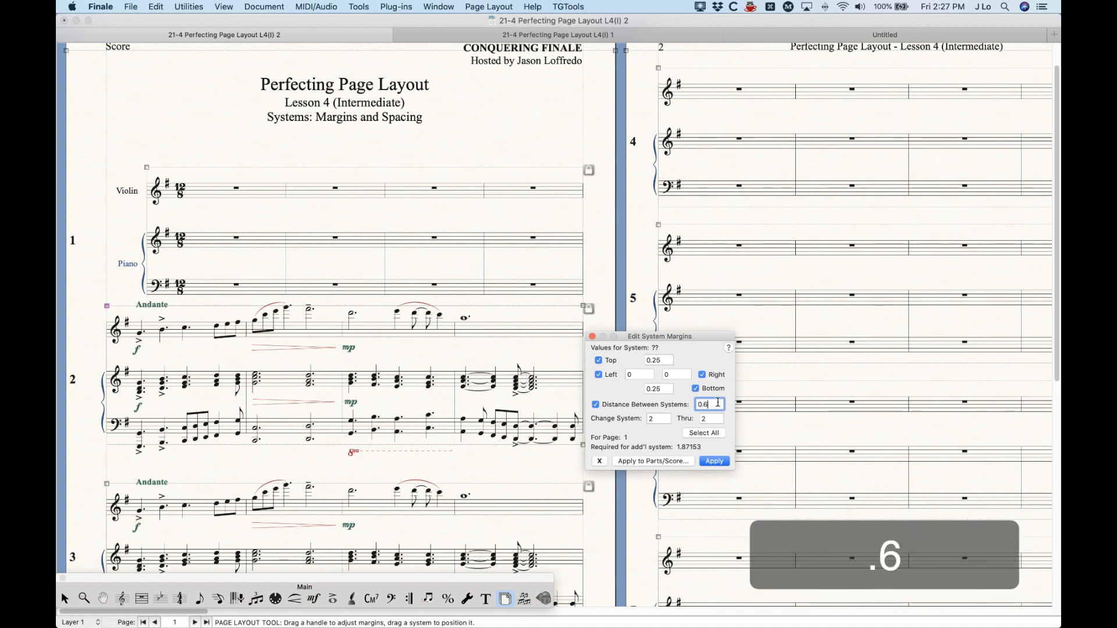
key("Left")
key("Left")
key("Left")
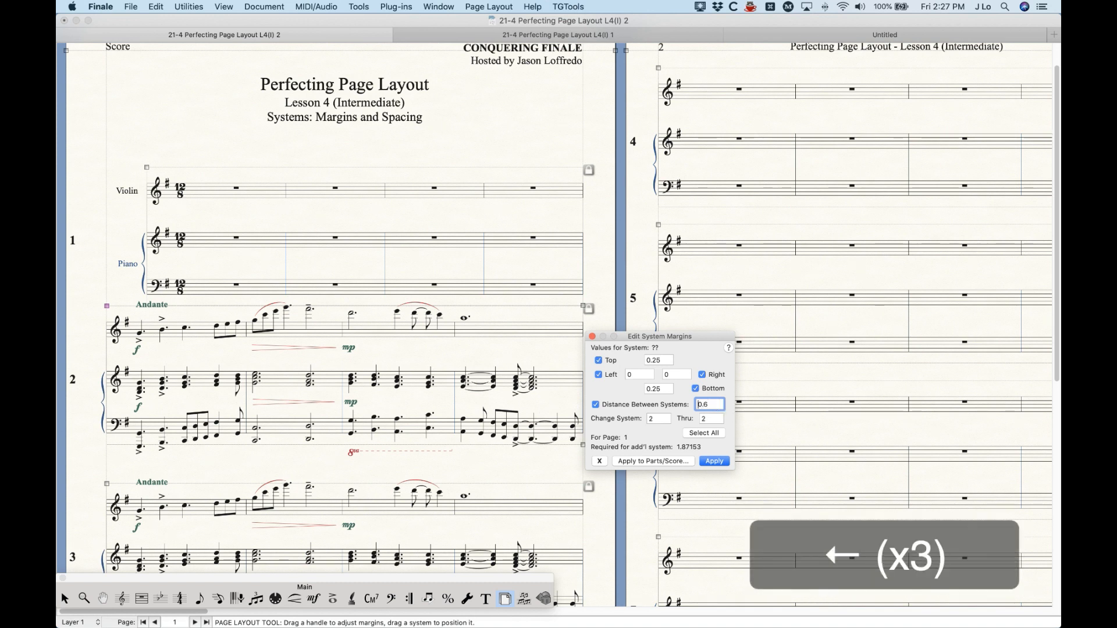
type("-")
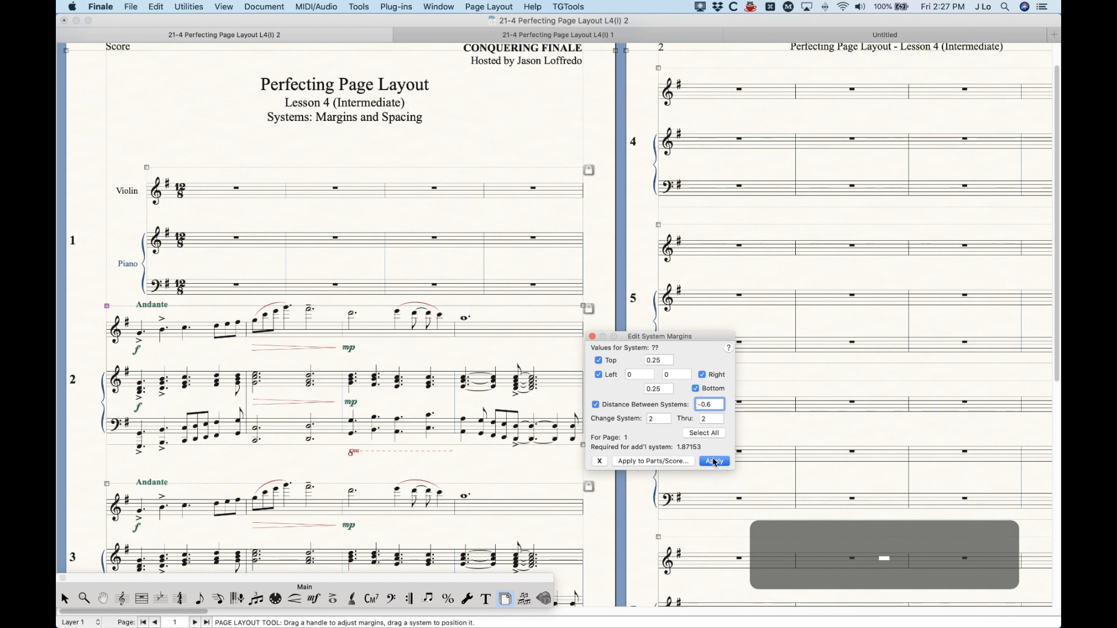
left_click(120, 277)
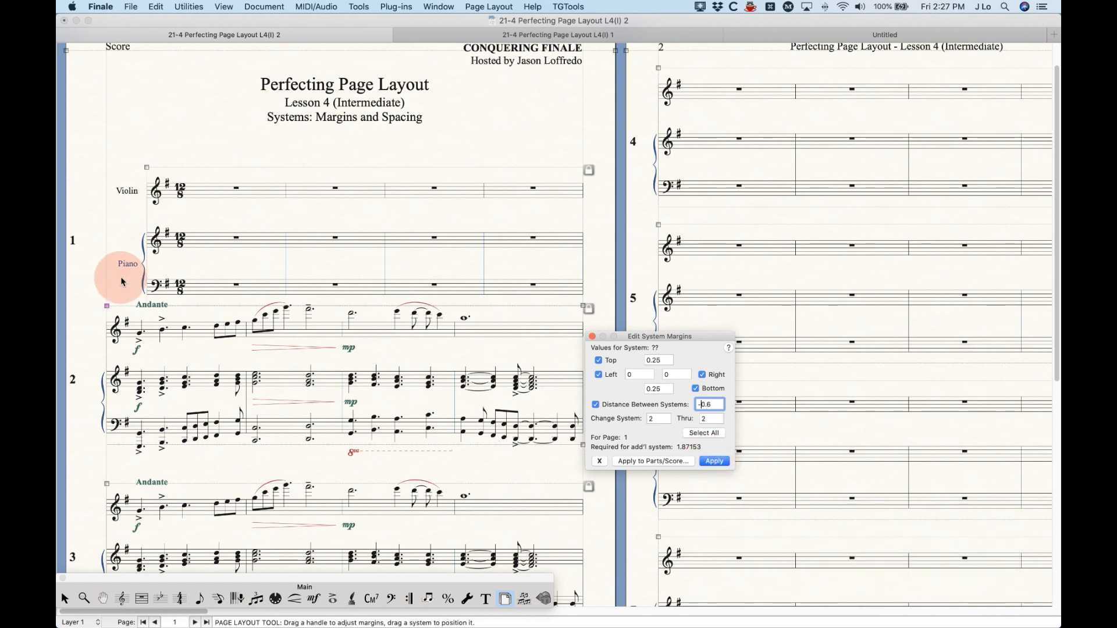
left_click(716, 407)
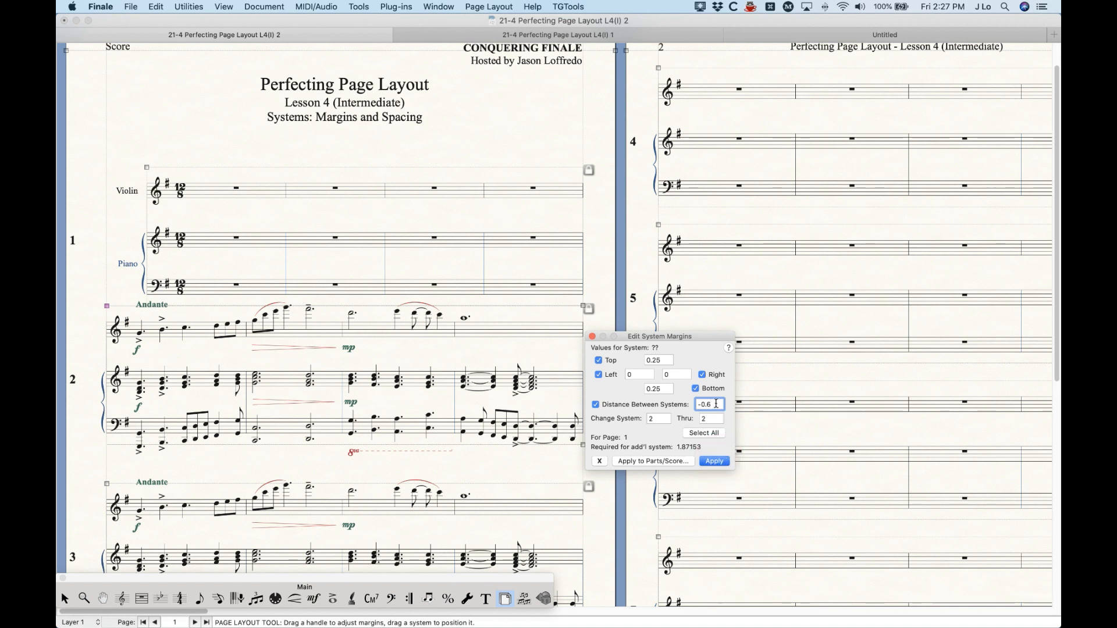
Step: Replace the second system's distance between systems with .6 and apply it
left_click_drag(720, 404, 628, 403)
type(".6")
key("Return")
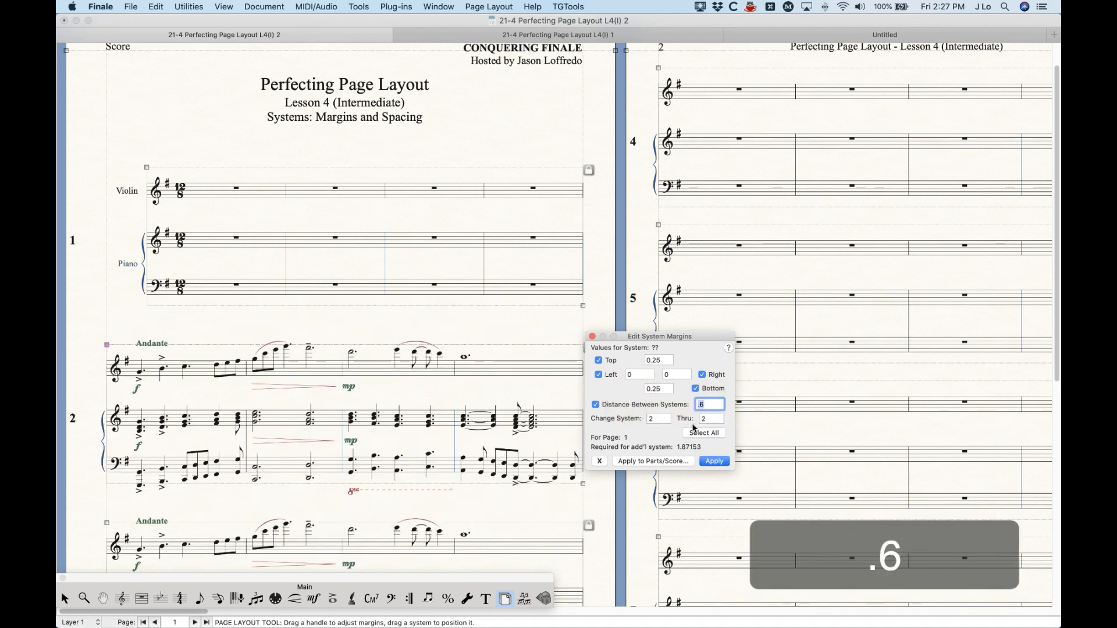
Step: Examine the margin and distance values of system 4 on page 2, and of systems 2 and 3 on page 1
left_click(453, 328)
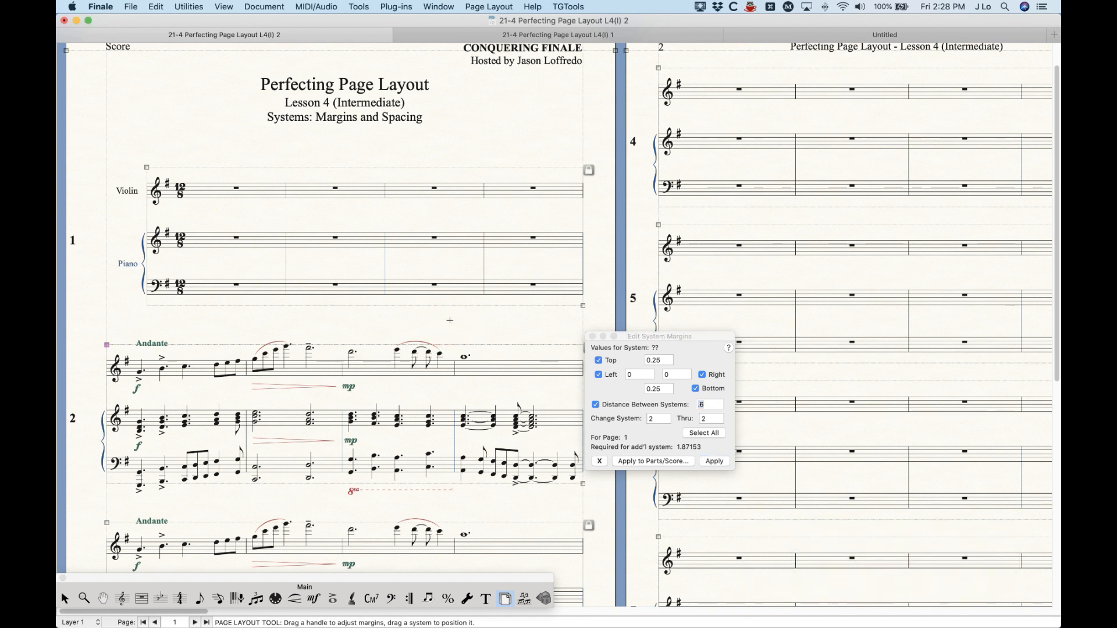
left_click(651, 410)
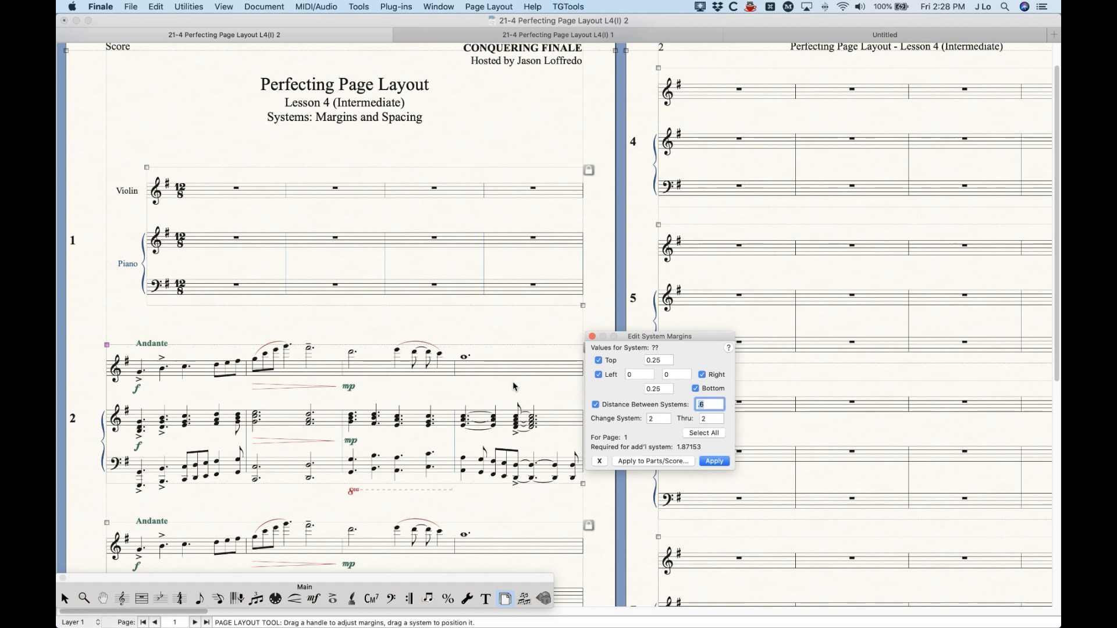
left_click(470, 325)
scroll(463, 476, "right", 5)
scroll(455, 479, "up", 2)
left_click(634, 190)
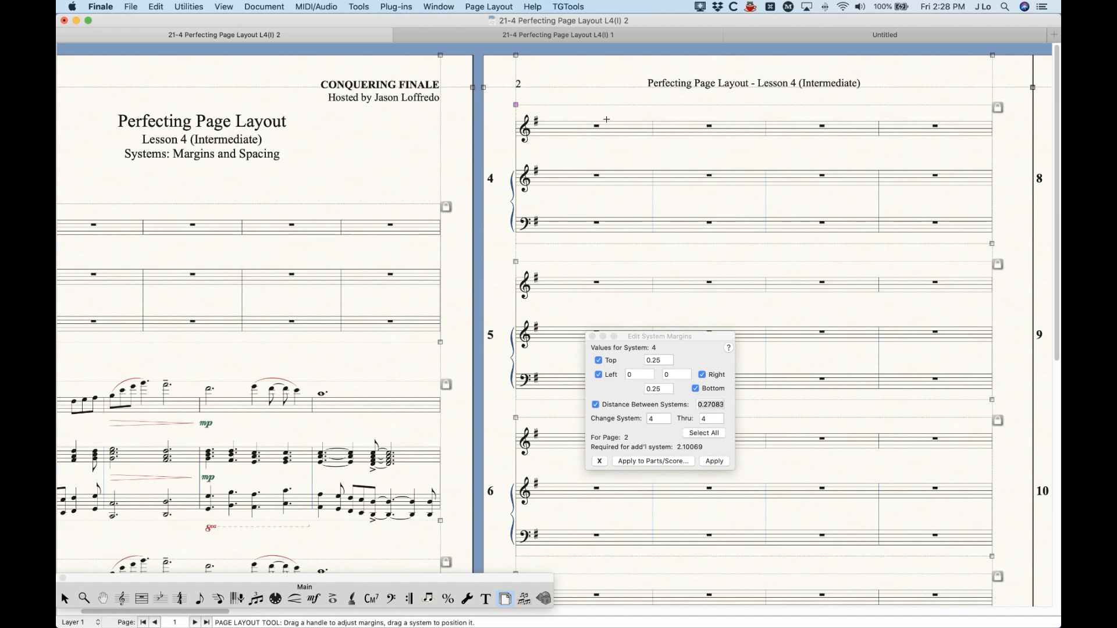
left_click(701, 361)
scroll(435, 392, "left", 5)
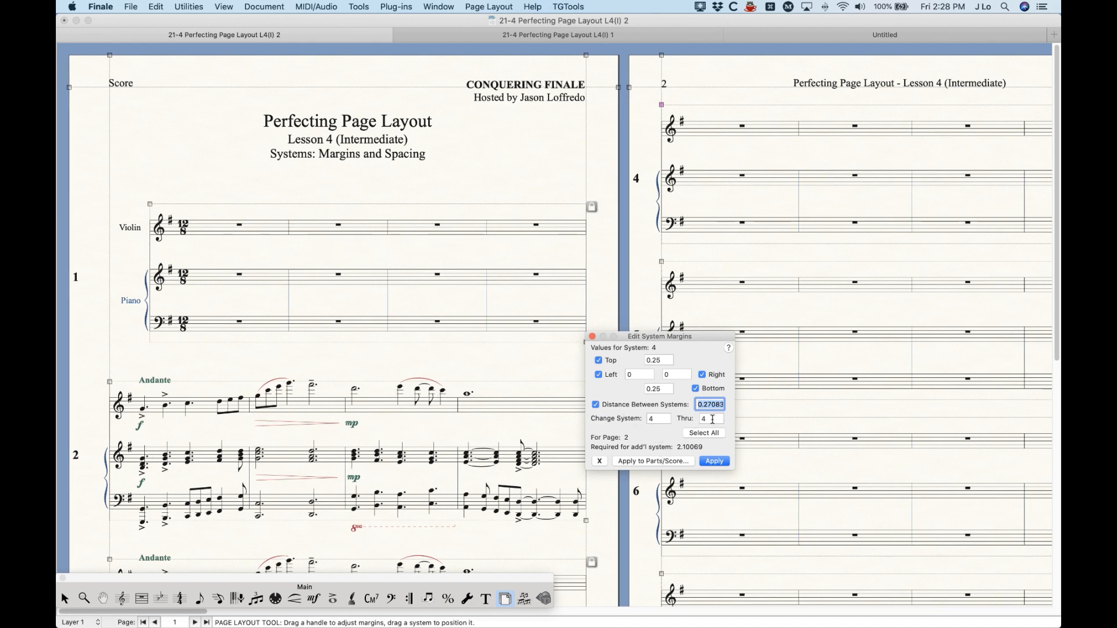
left_click(495, 353)
left_click(489, 402)
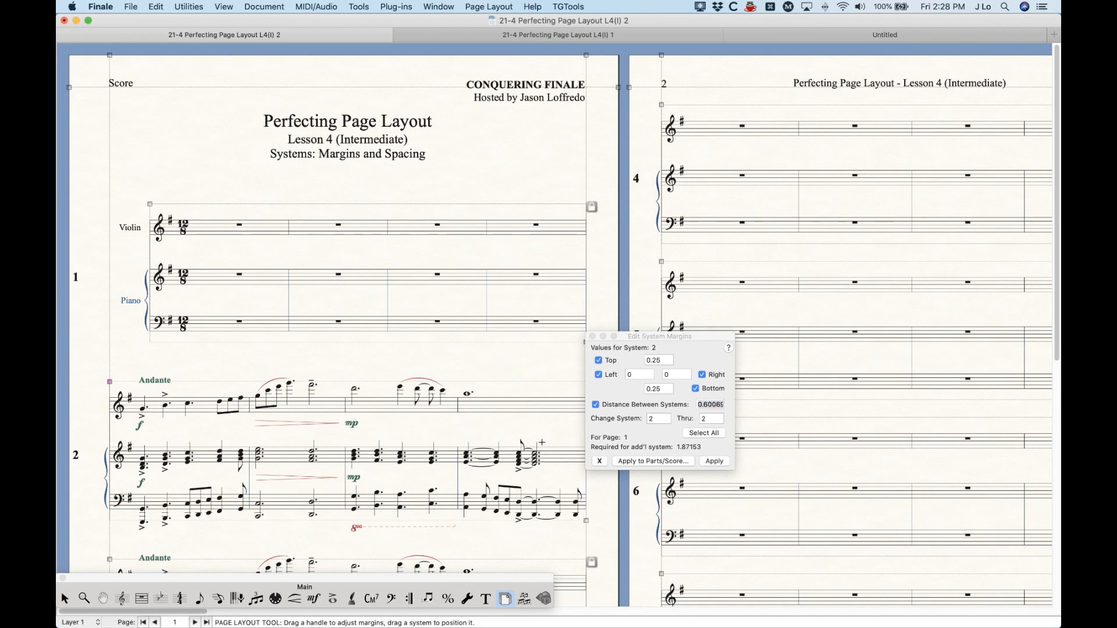
scroll(524, 407, "down", 5)
left_click(524, 438)
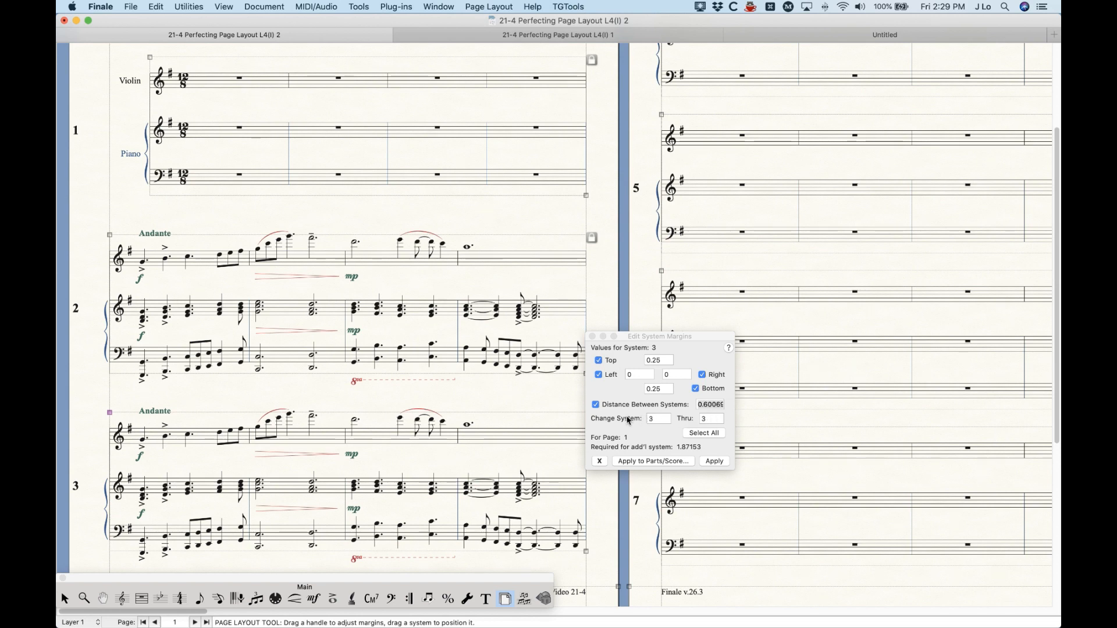
Step: Move the Edit System Margins dialog lower, clear of the upper systems on page 2
key("super+minus")
key("super+minus")
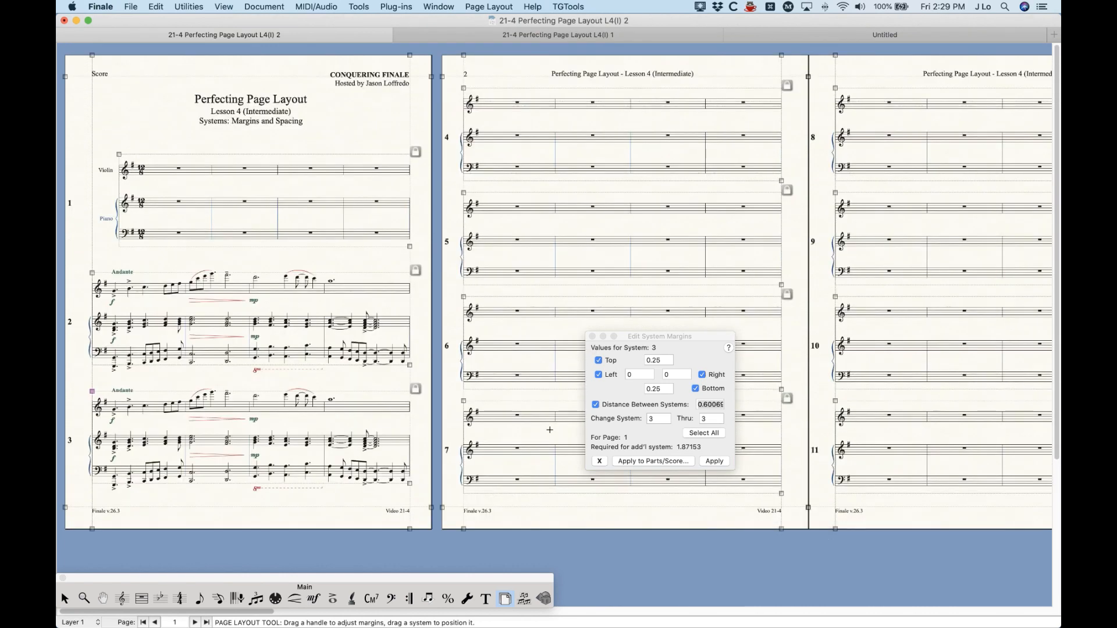
left_click(659, 346)
left_click_drag(661, 347, 675, 467)
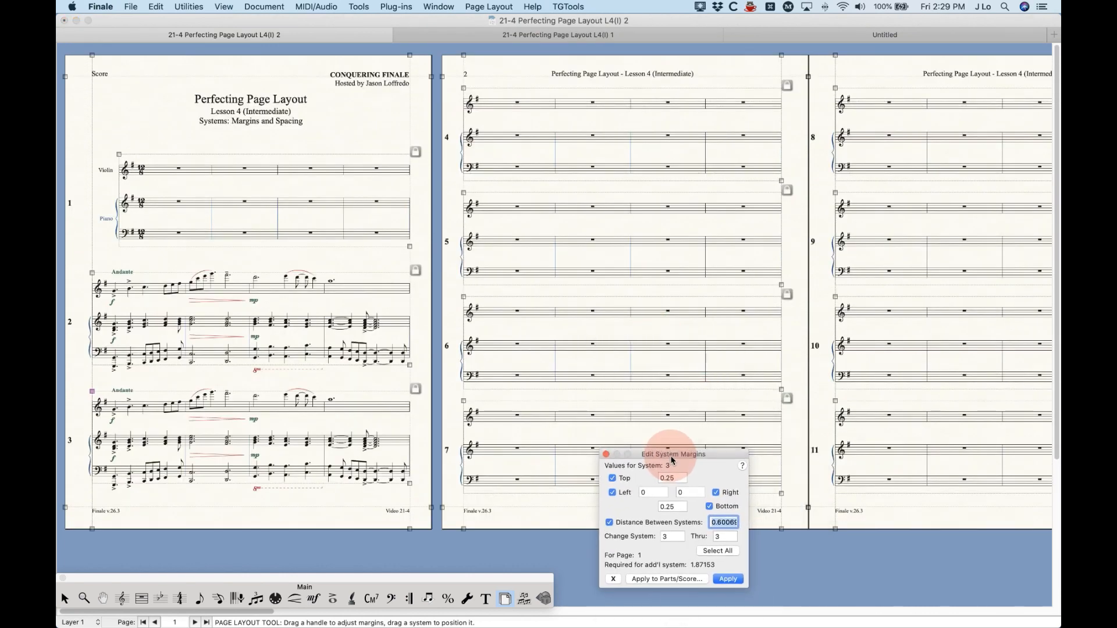
Step: Select system 4 on page 2 and extend the change range through system 5
left_click(537, 106)
left_click(540, 111)
left_click(660, 537)
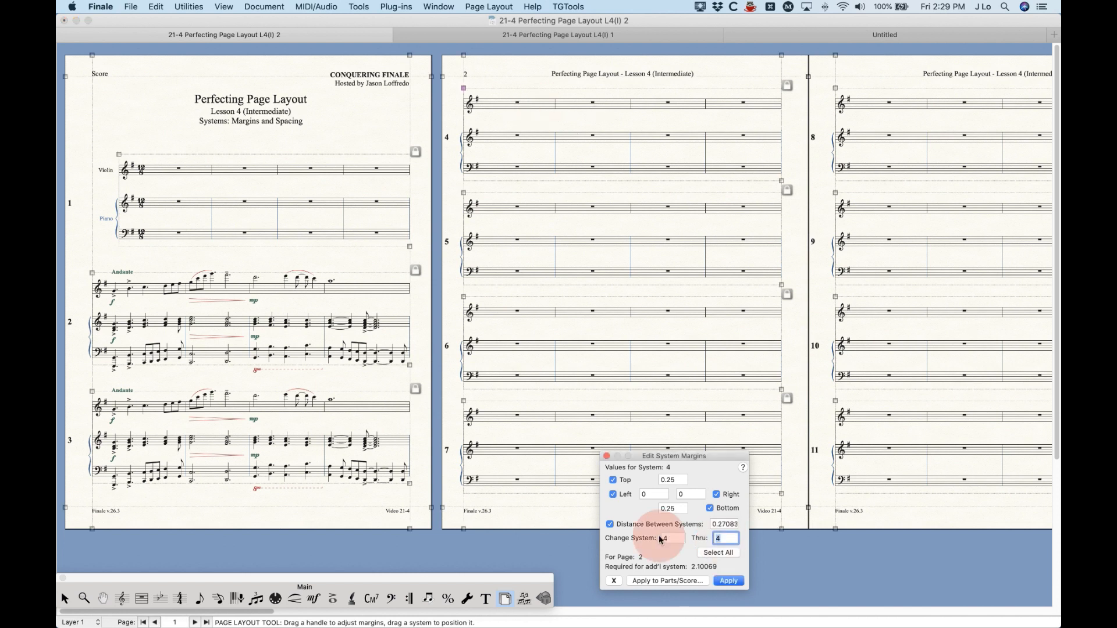
type("5")
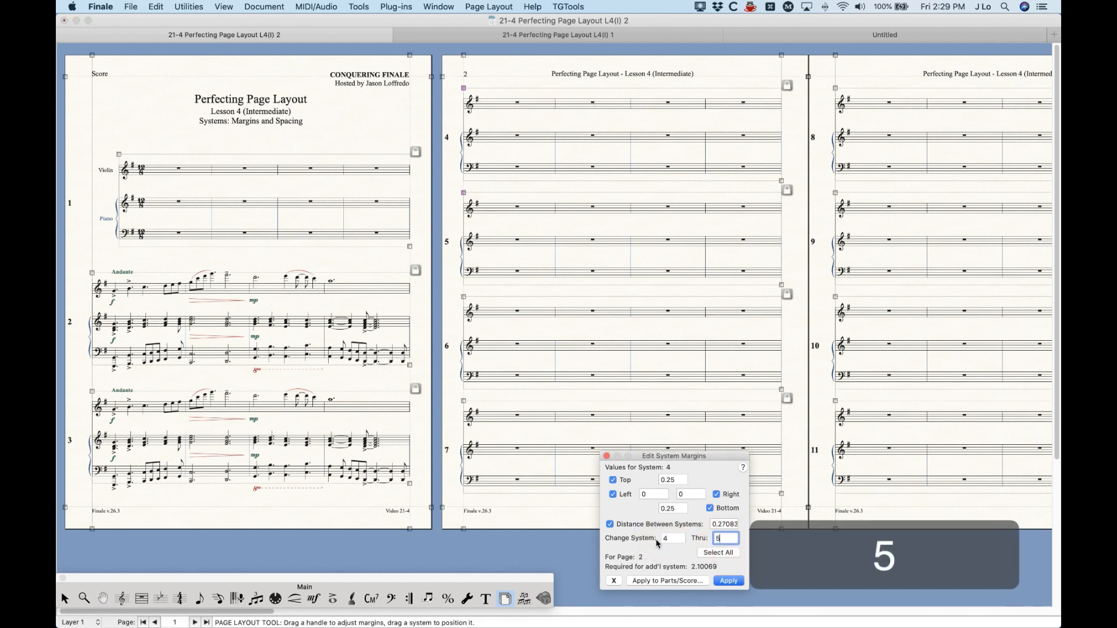
Step: Clear the system selection and select systems 4 through 6 directly in the score
left_click(553, 495)
left_click(543, 82)
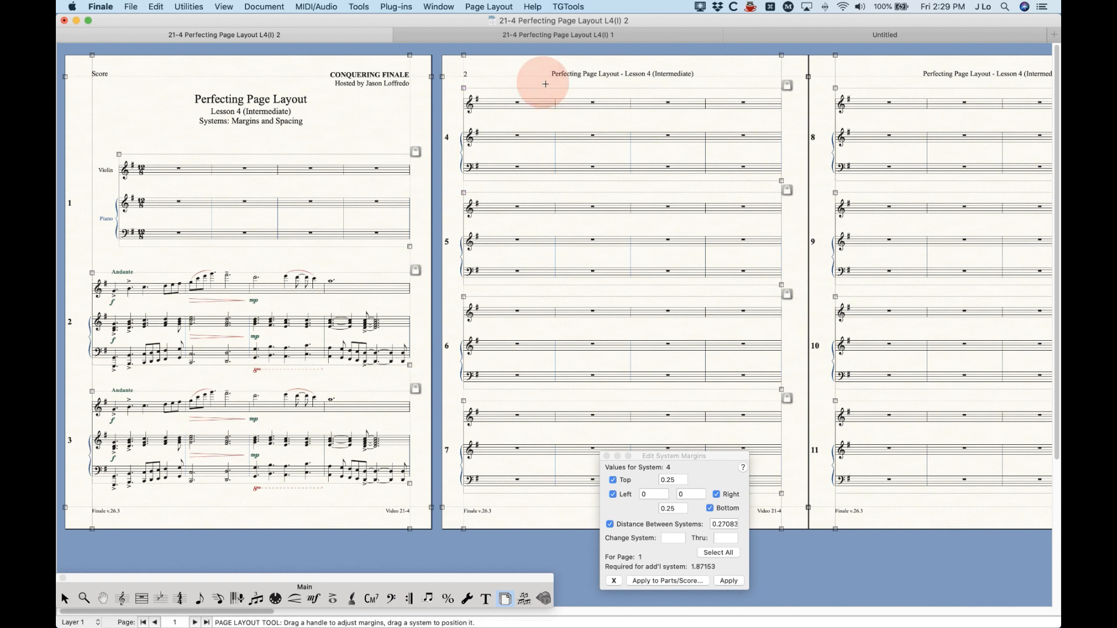
left_click(637, 129)
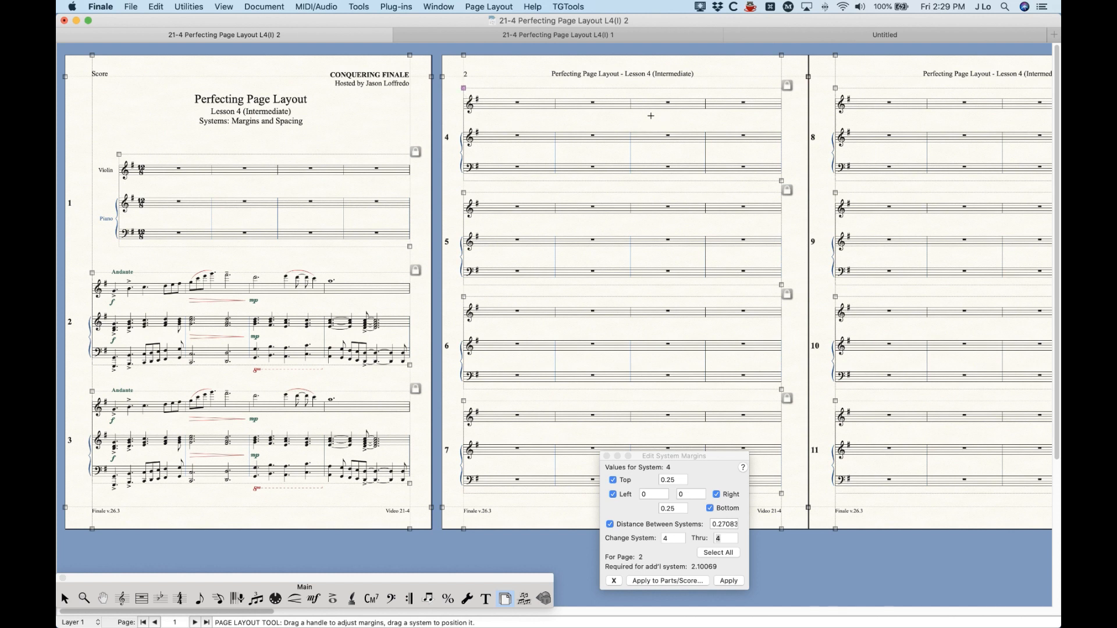
left_click(612, 329, "shift")
Step: Set the change range to systems 2 through 7, and set its first system back to 4
left_click(711, 540)
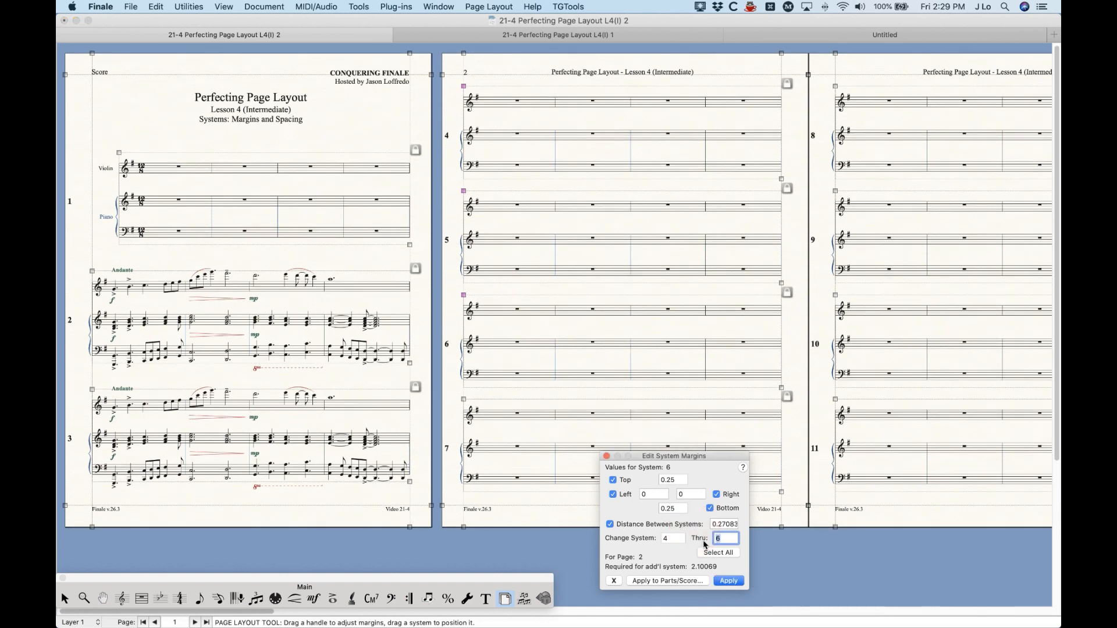
key("shift+Tab")
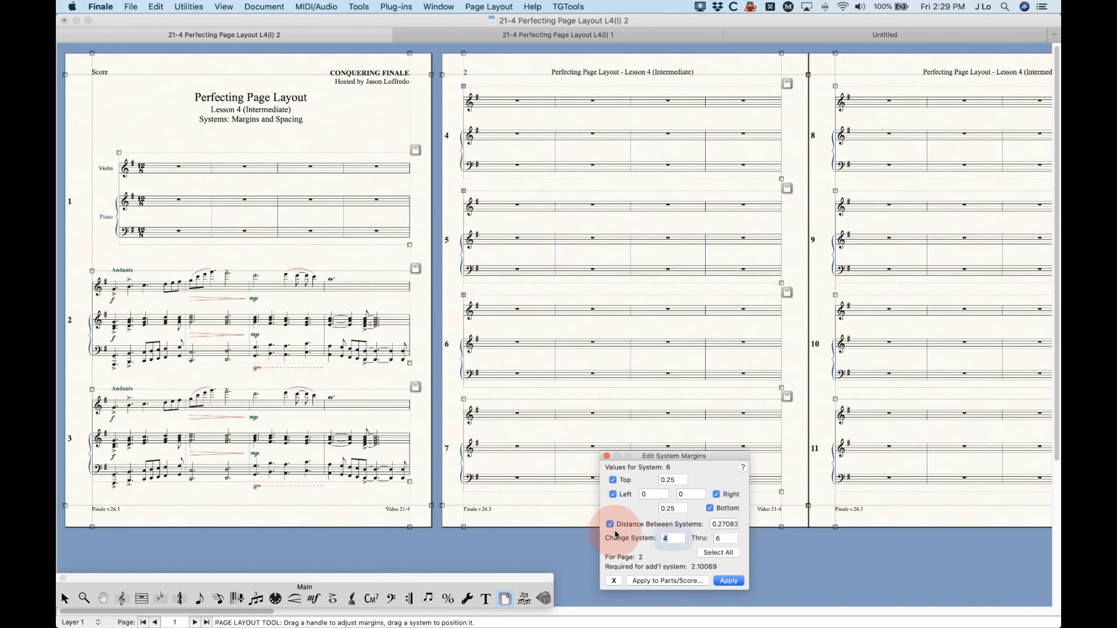
type("2")
key("Tab")
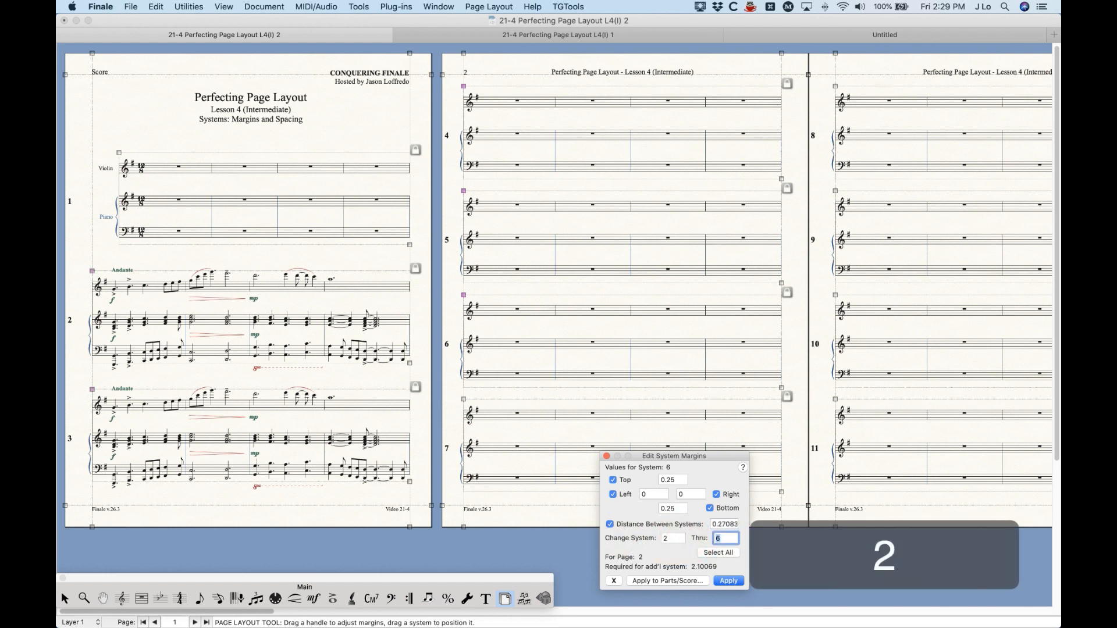
type("7")
left_click_drag(673, 539, 605, 535)
type("4")
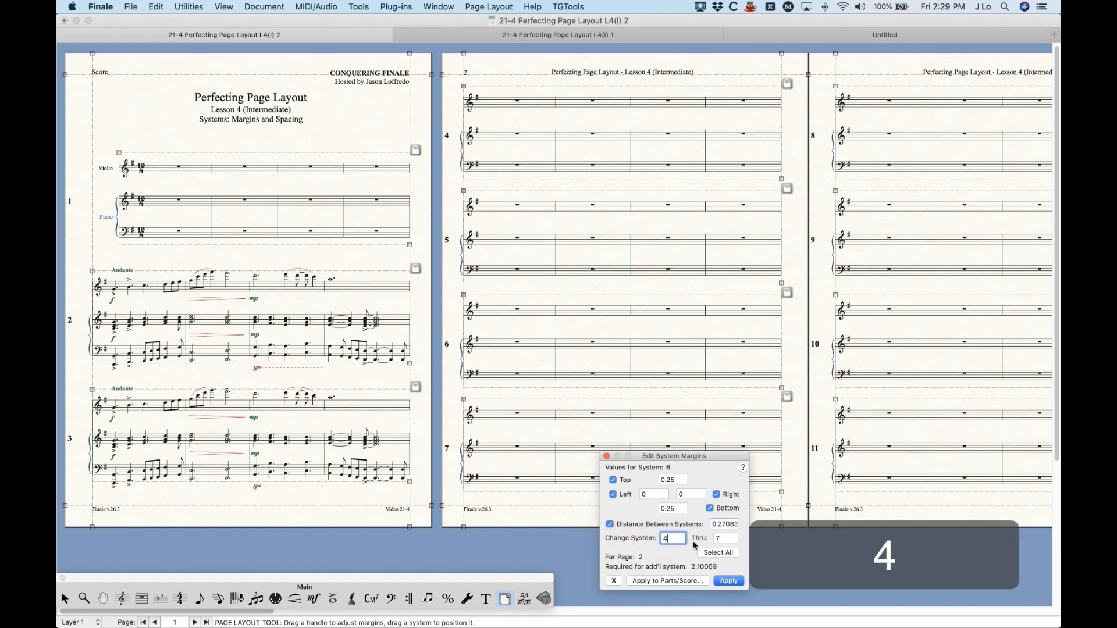
Step: Clear the last system of the change range starting at system 4, and check the selection on the following pages
left_click_drag(726, 538, 661, 536)
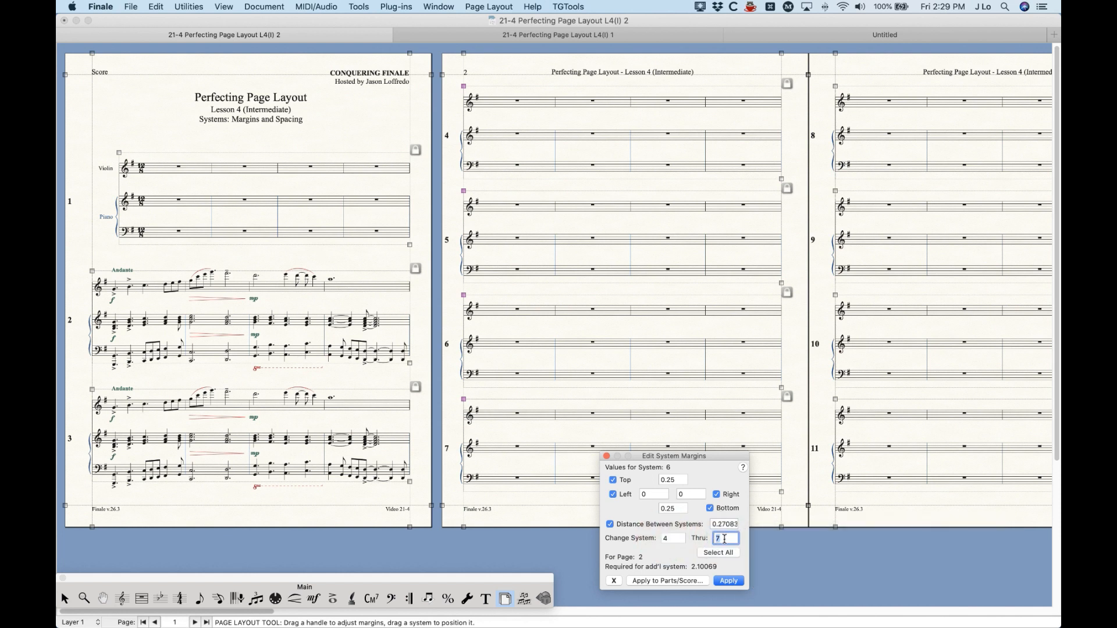
key("BackSpace")
scroll(800, 439, "right", 10)
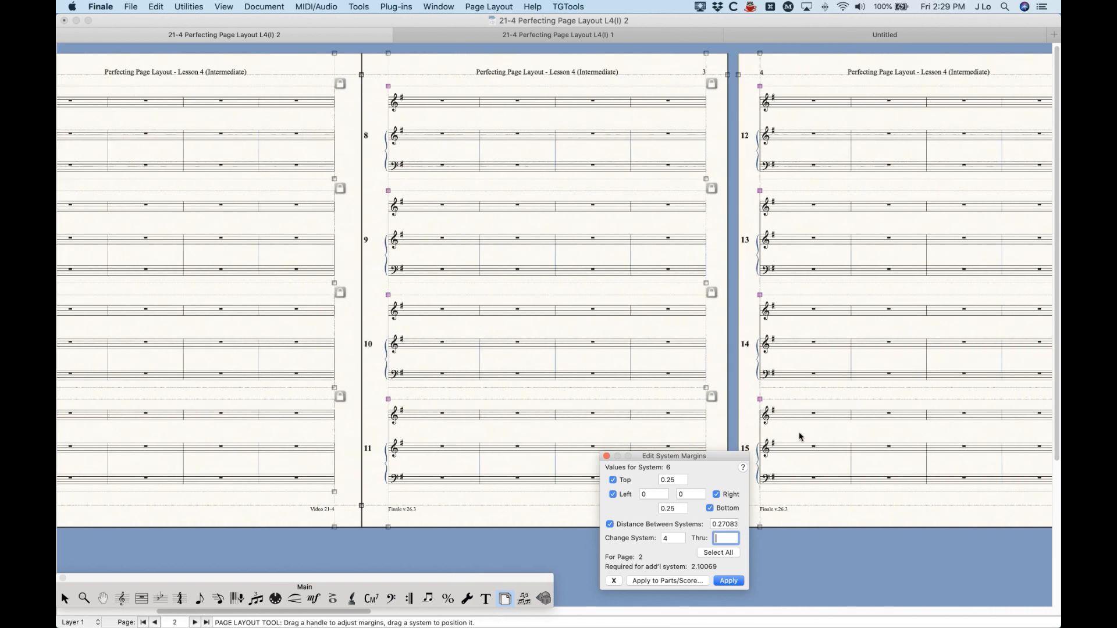
scroll(822, 350, "left", 10)
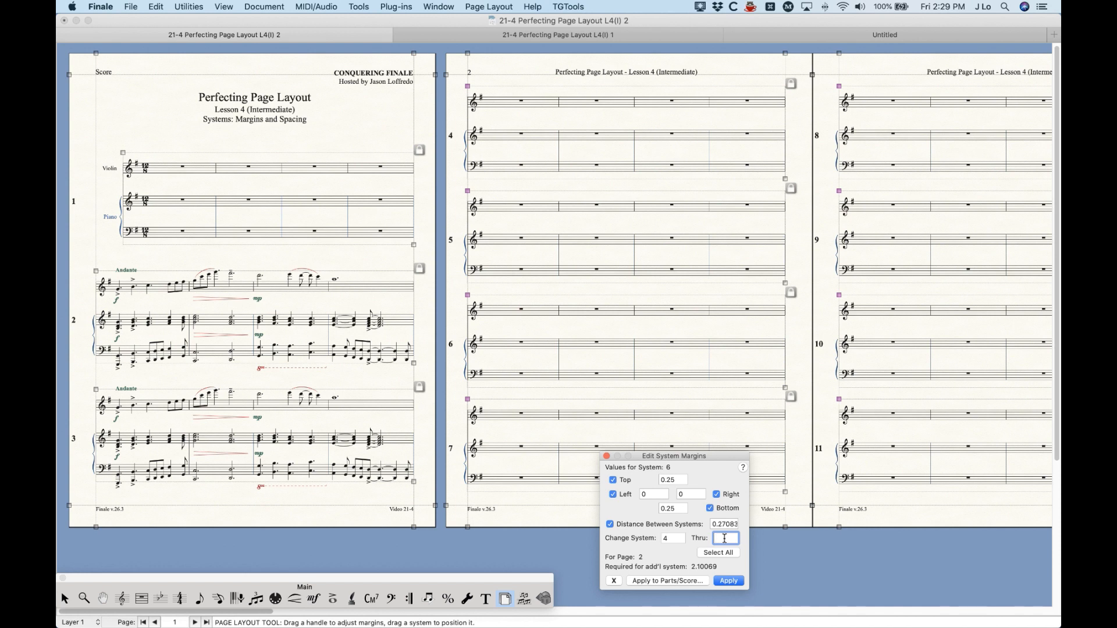
Step: Extend the change range through system 7 and apply a distance between systems of 0.3
type("7")
left_click(719, 524)
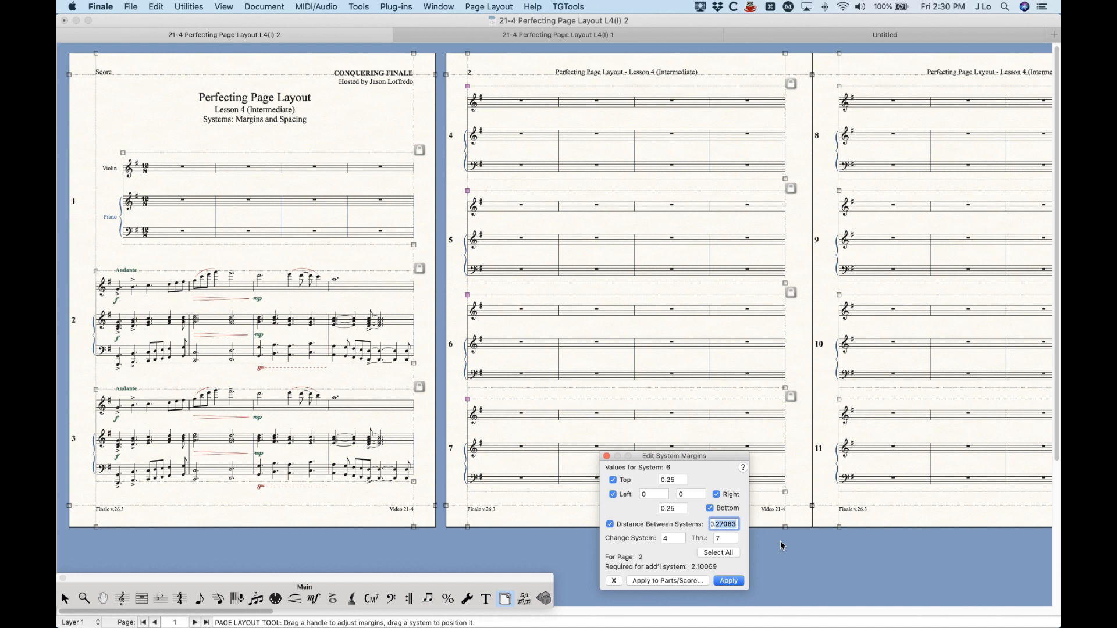
type("0.3")
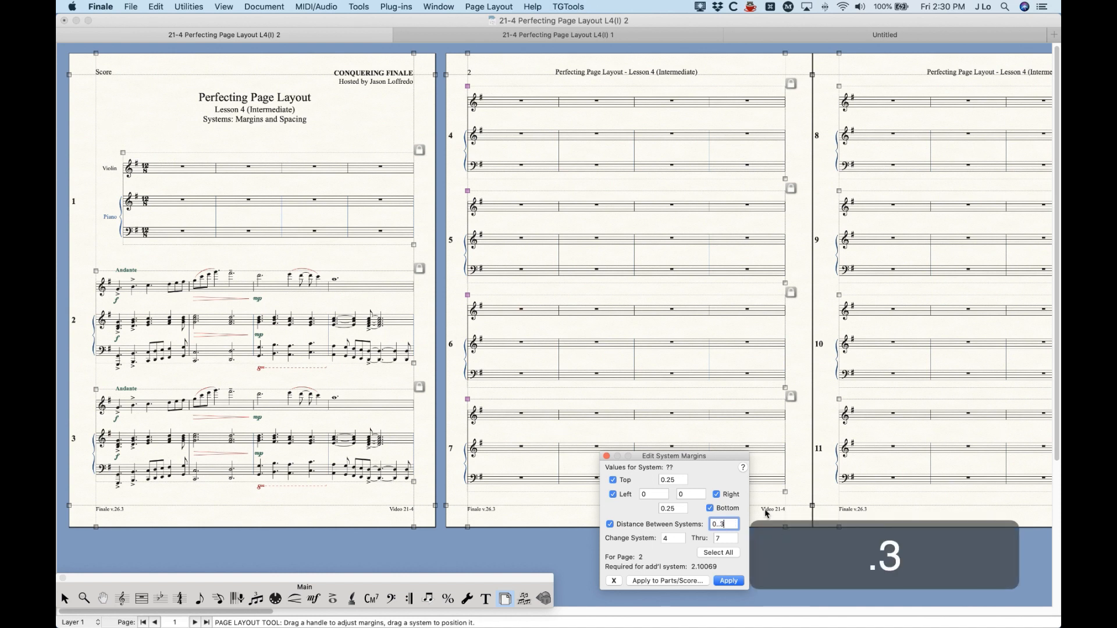
key("BackSpace")
key("BackSpace")
type("3")
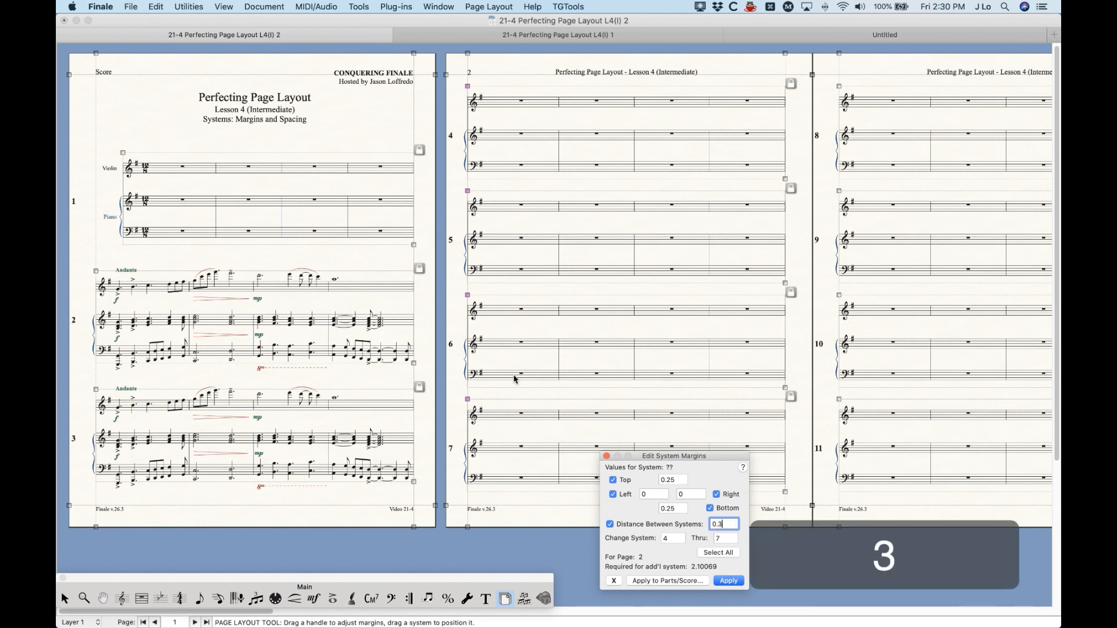
left_click_drag(639, 457, 687, 459)
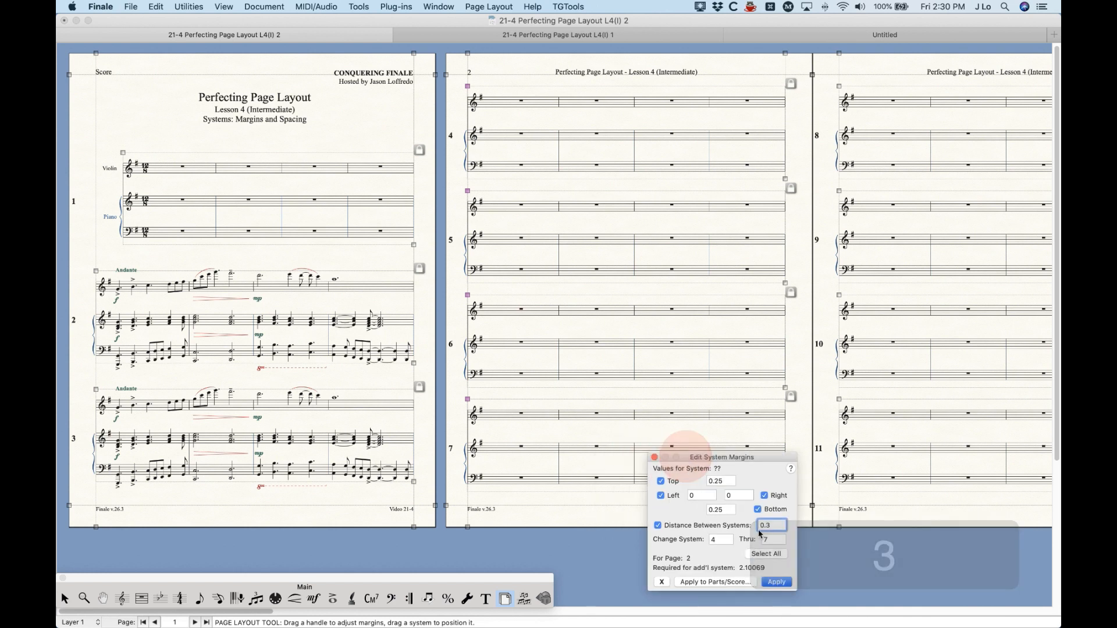
left_click(780, 582)
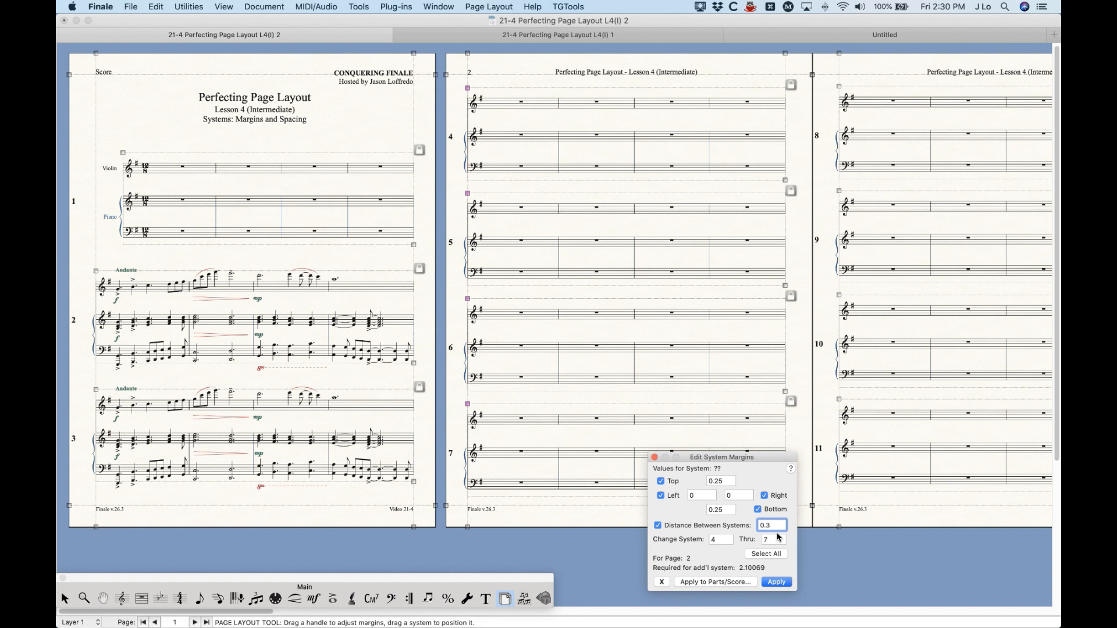
Step: Undo the distance change on systems 4 through 7 and move the dialog over page 2
key("BackSpace")
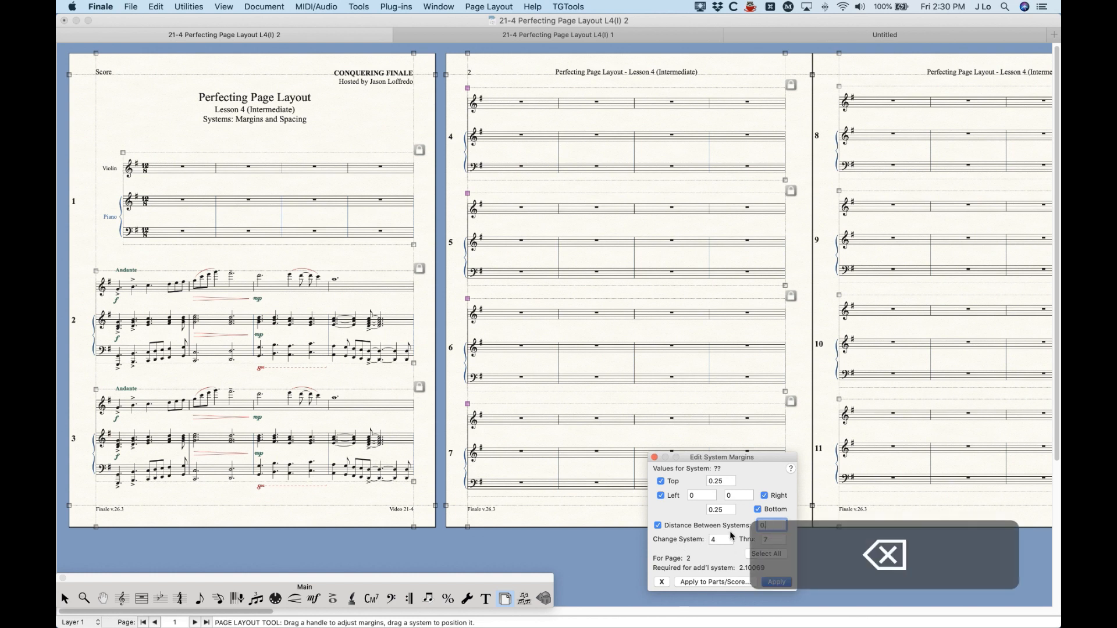
left_click(712, 426)
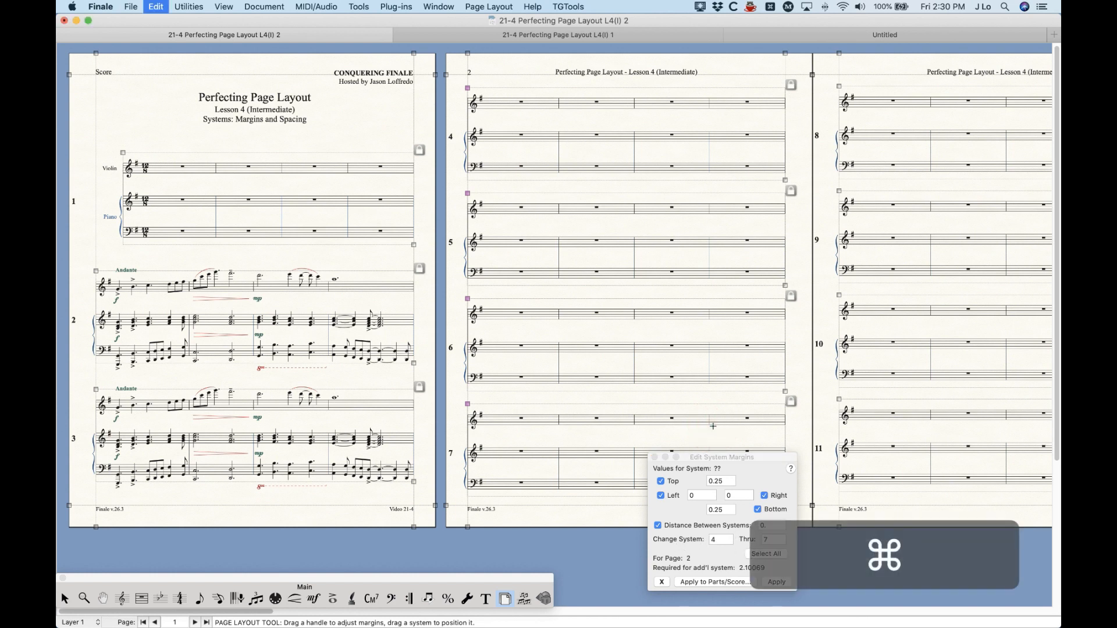
key("super+z")
left_click_drag(768, 458, 685, 385)
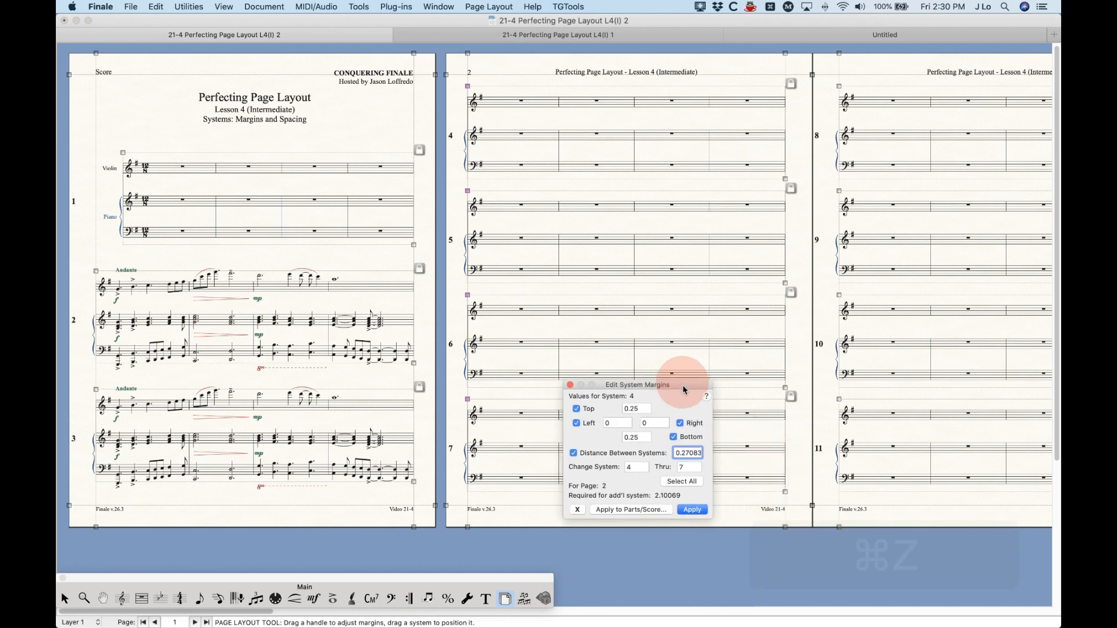
Step: Clear the last system of the change range and apply a distance between systems of 0.15 from system 4 onward
left_click(688, 467)
left_click(698, 467)
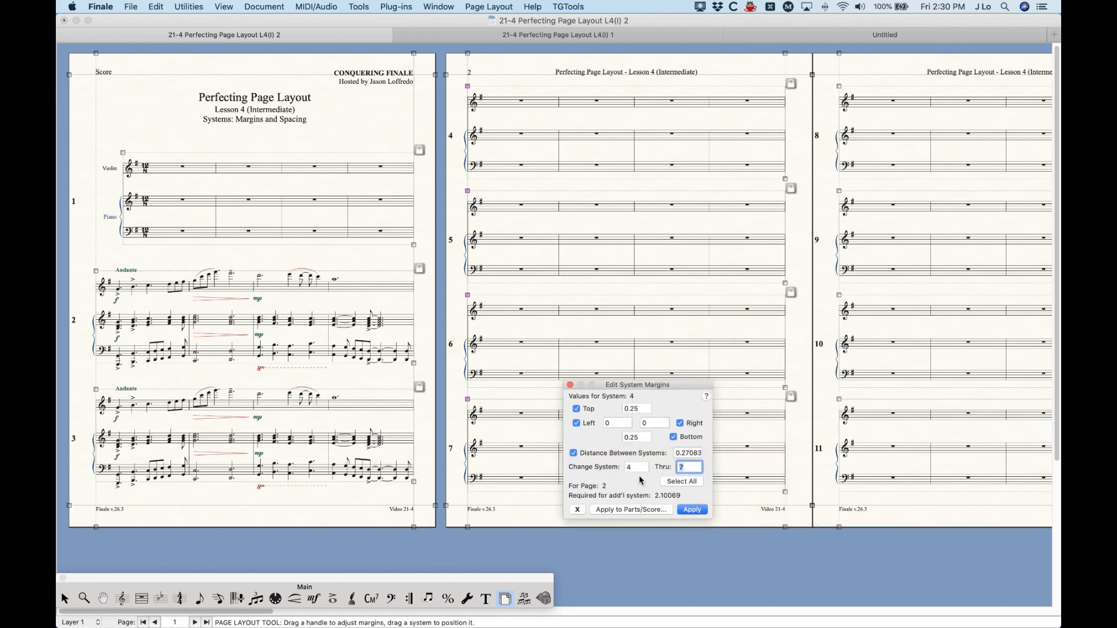
key("BackSpace")
left_click(683, 455)
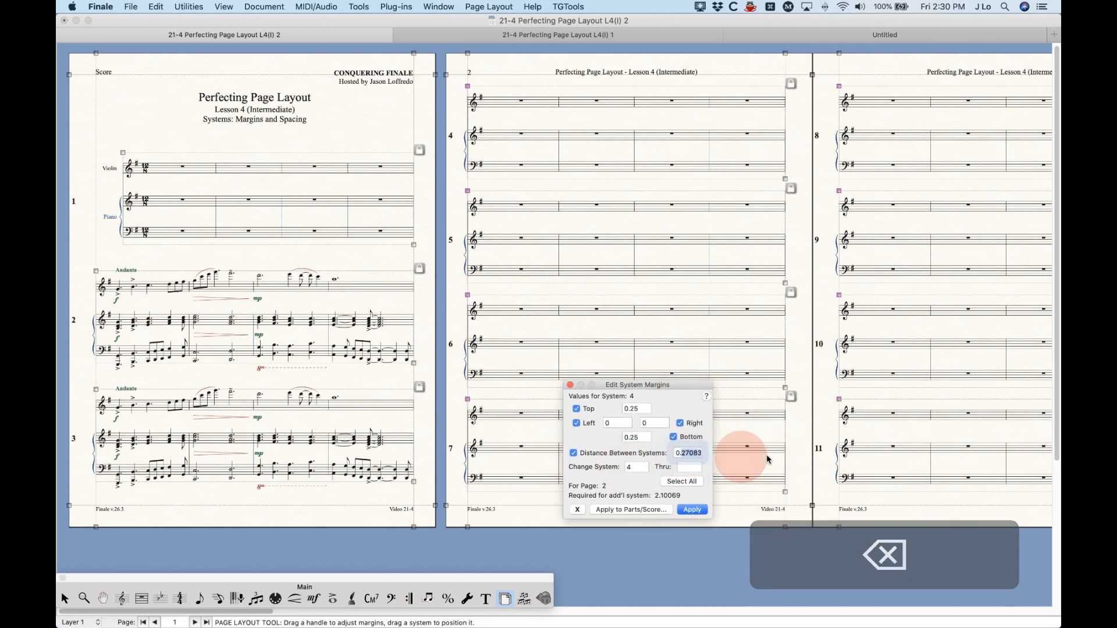
type("0.15")
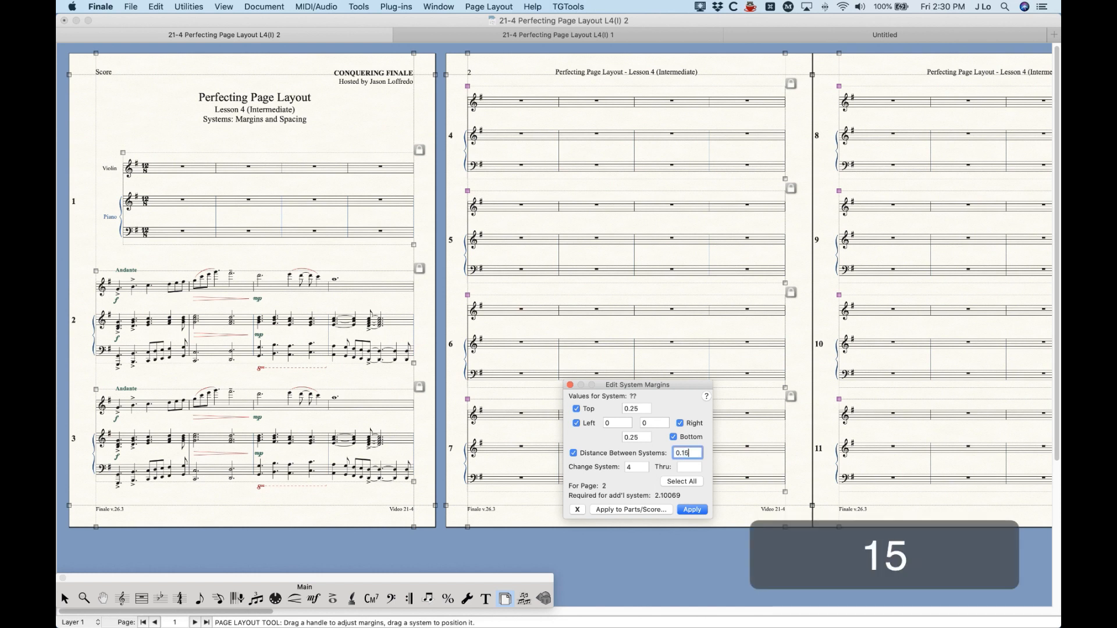
left_click(693, 511)
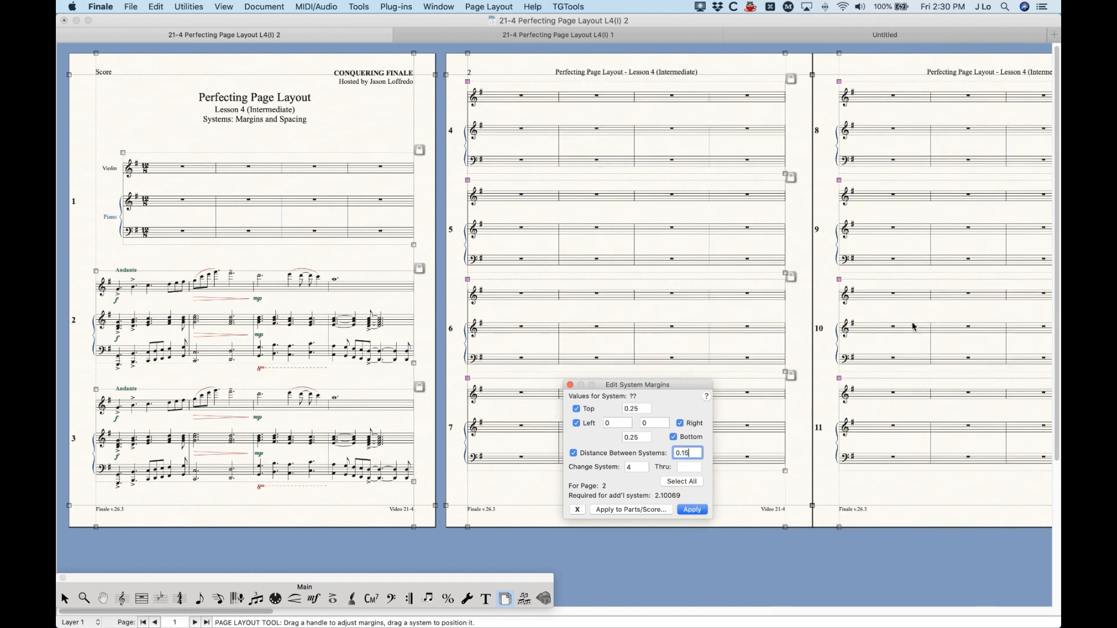
Step: Check the system spacing on the following pages and undo the 0.15 distance change
left_click(783, 480)
scroll(782, 481, "right", 15)
scroll(782, 481, "left", 20)
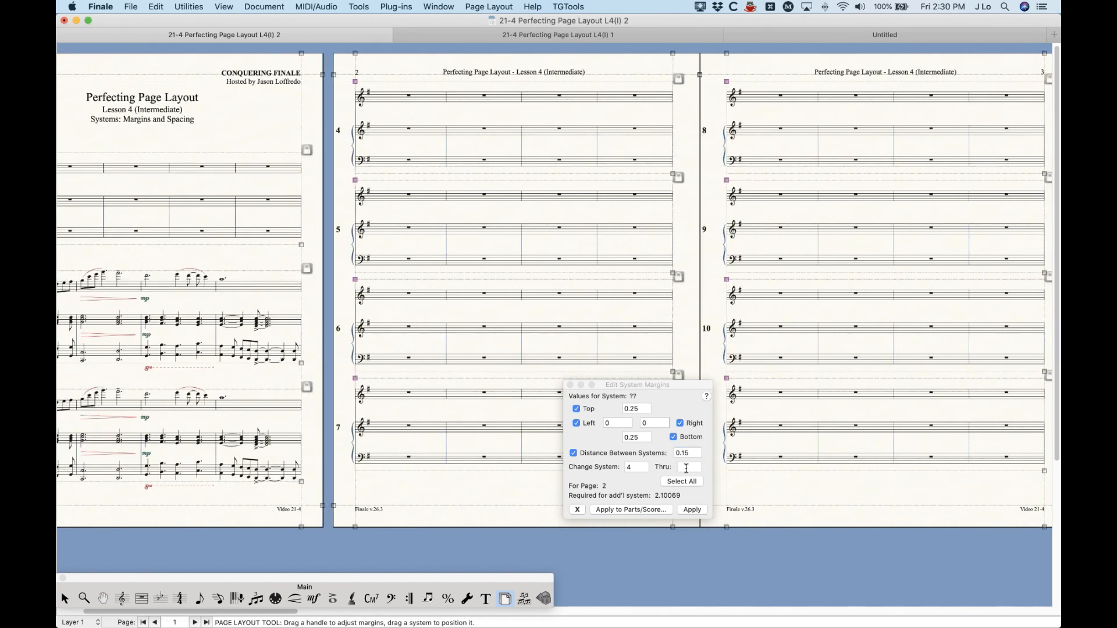
key("super+z")
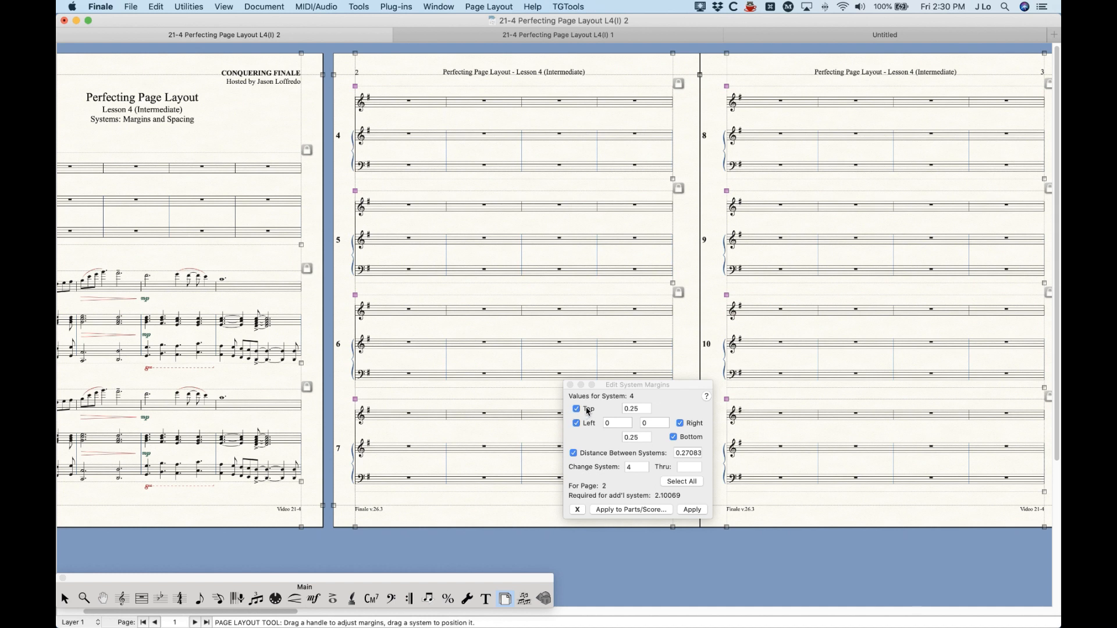
left_click(638, 385)
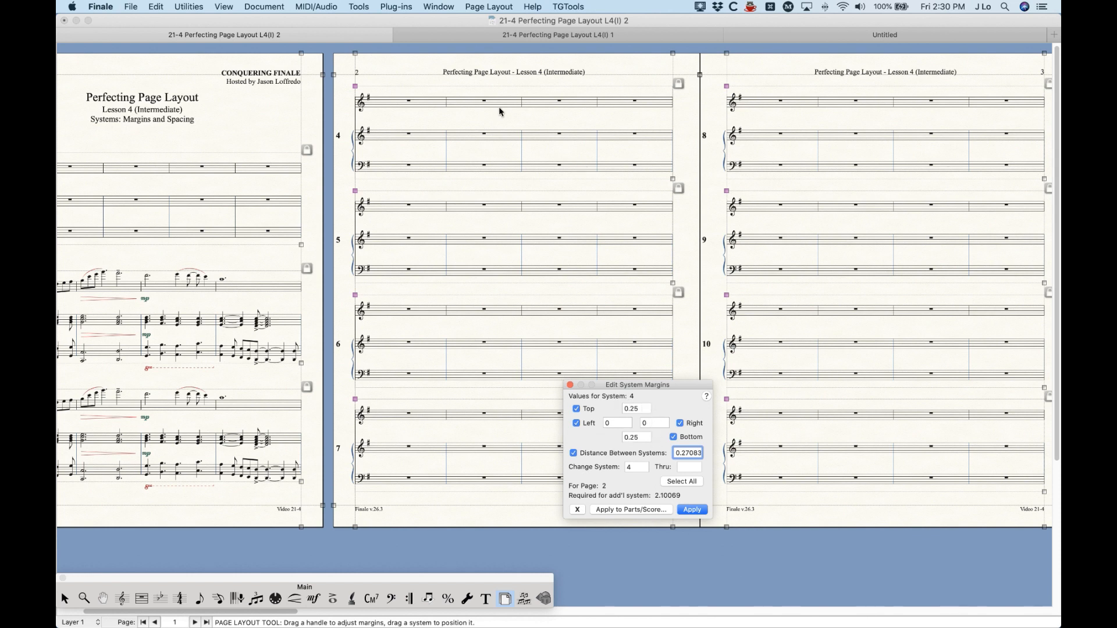
Step: Clear the system selection and check the margin values of individual systems on pages 2 and 3, ending with system 10
left_click(473, 80)
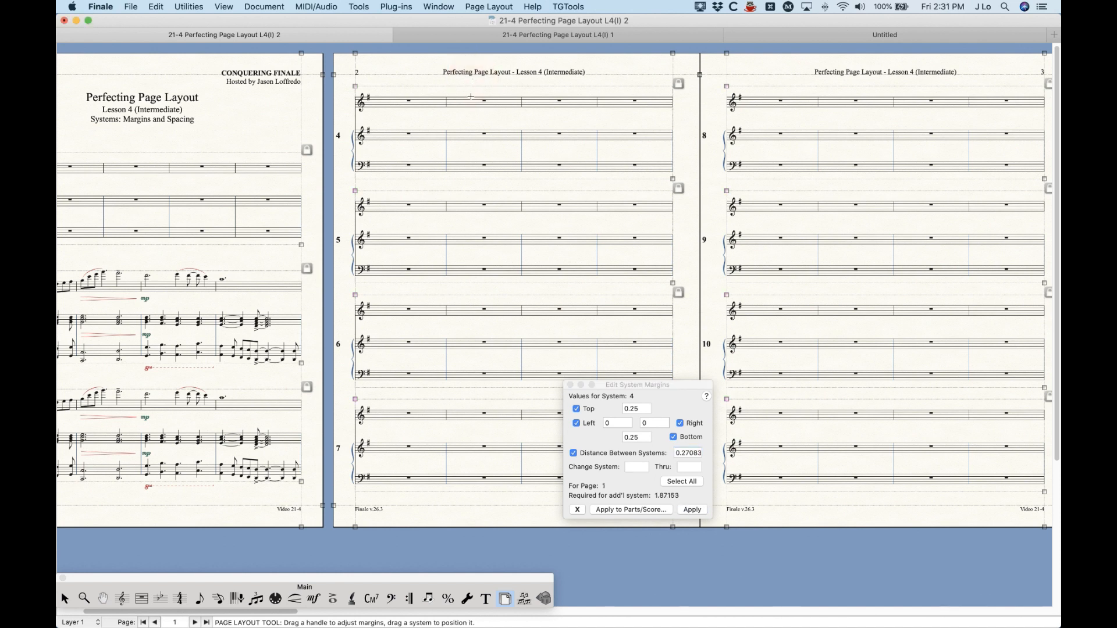
left_click(491, 124)
left_click(457, 235)
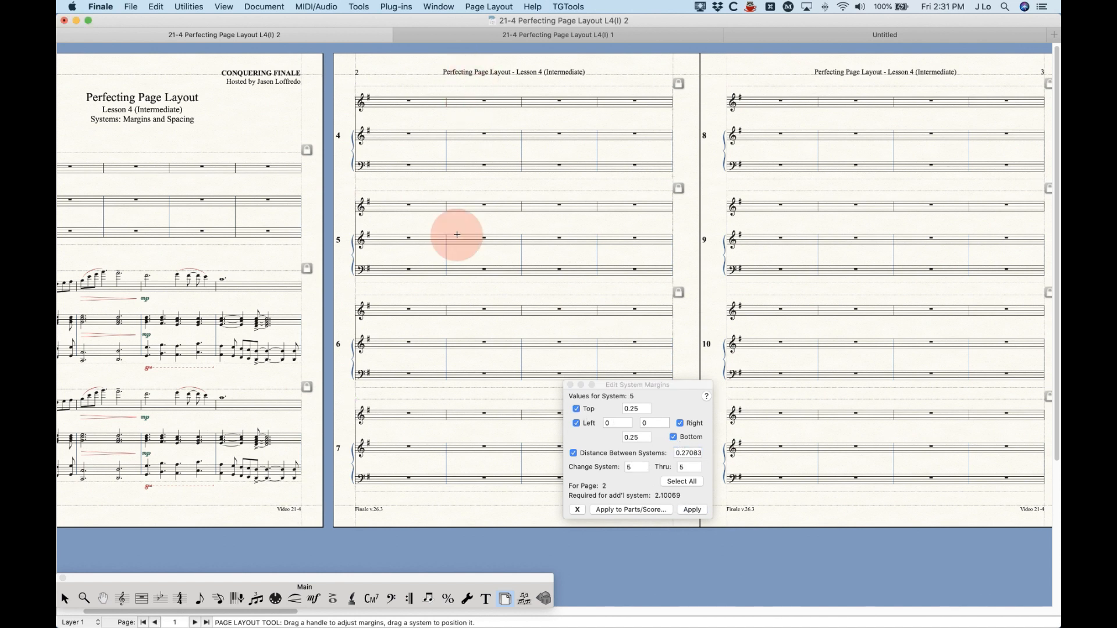
left_click(484, 436)
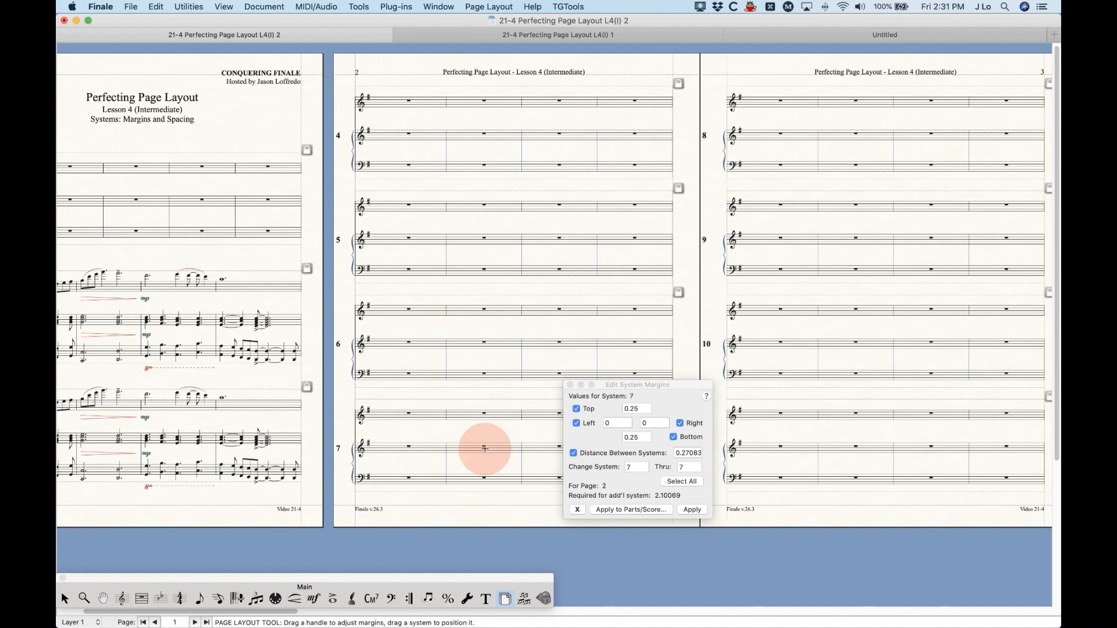
left_click(819, 217)
left_click(827, 342)
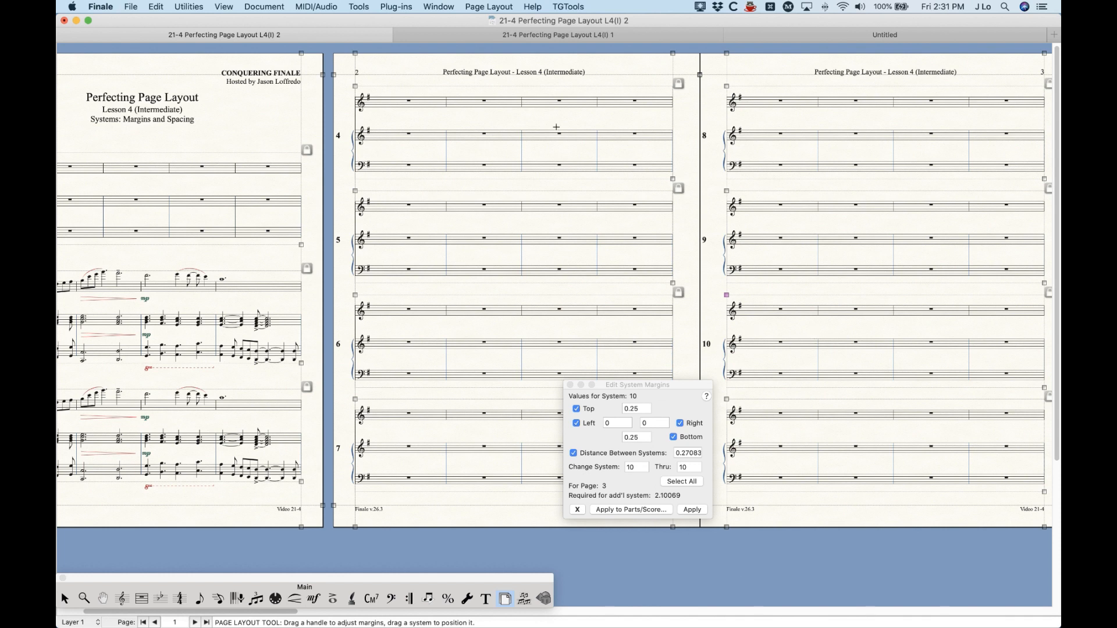
Step: Select system 4 on page 2 and apply a left margin of 0.5 to it
left_click(472, 120)
left_click(616, 424)
type(".5")
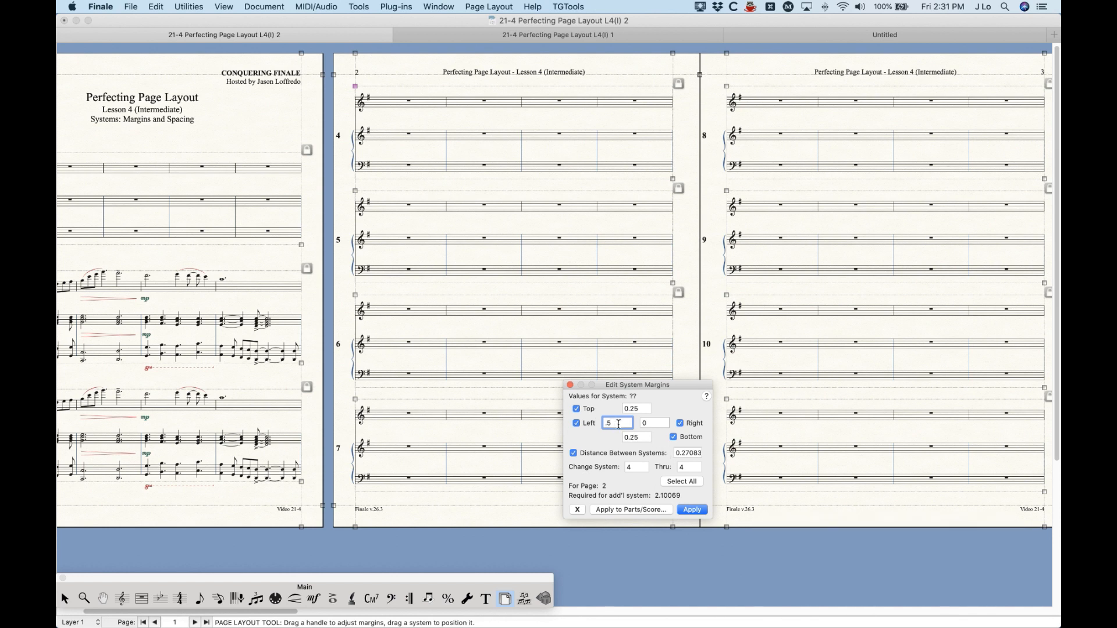
left_click(692, 510)
left_click(692, 510)
Step: Reselect system 4, clear the last system of the range, and apply a distance between systems of 0.3 with all margins included
left_click(369, 122)
left_click(471, 85)
left_click(494, 127)
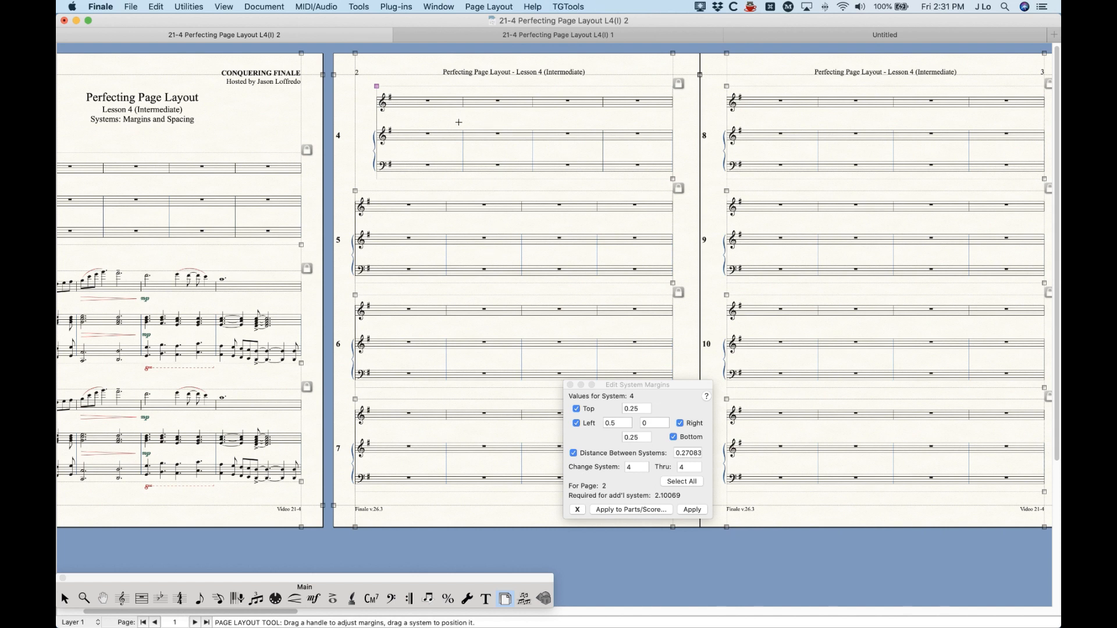
left_click(686, 468)
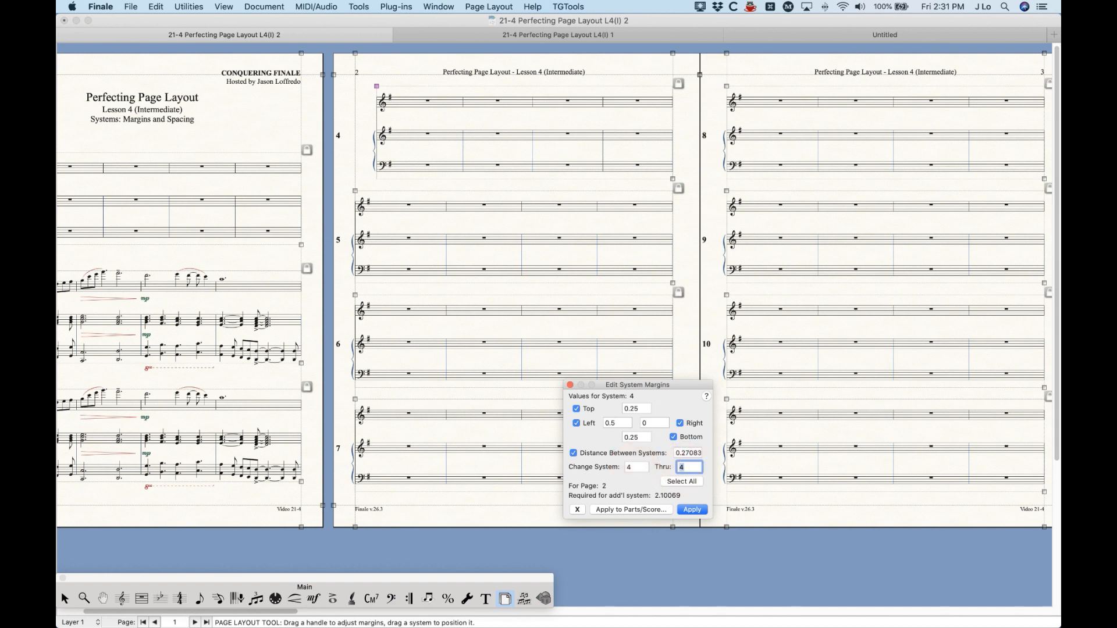
key("BackSpace")
left_click(681, 452)
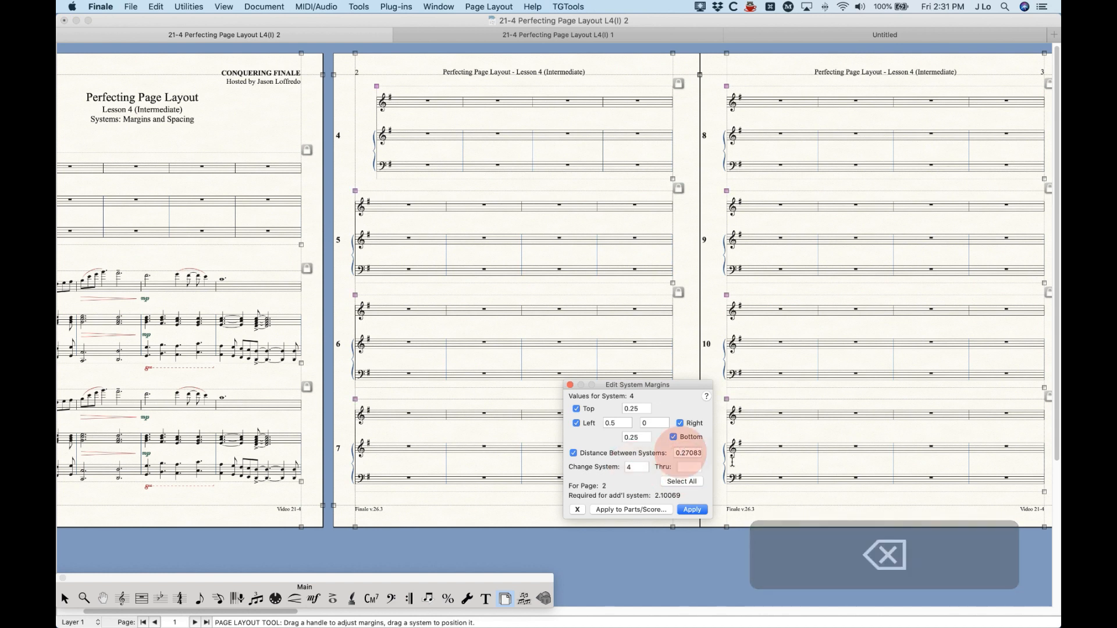
type("0.3")
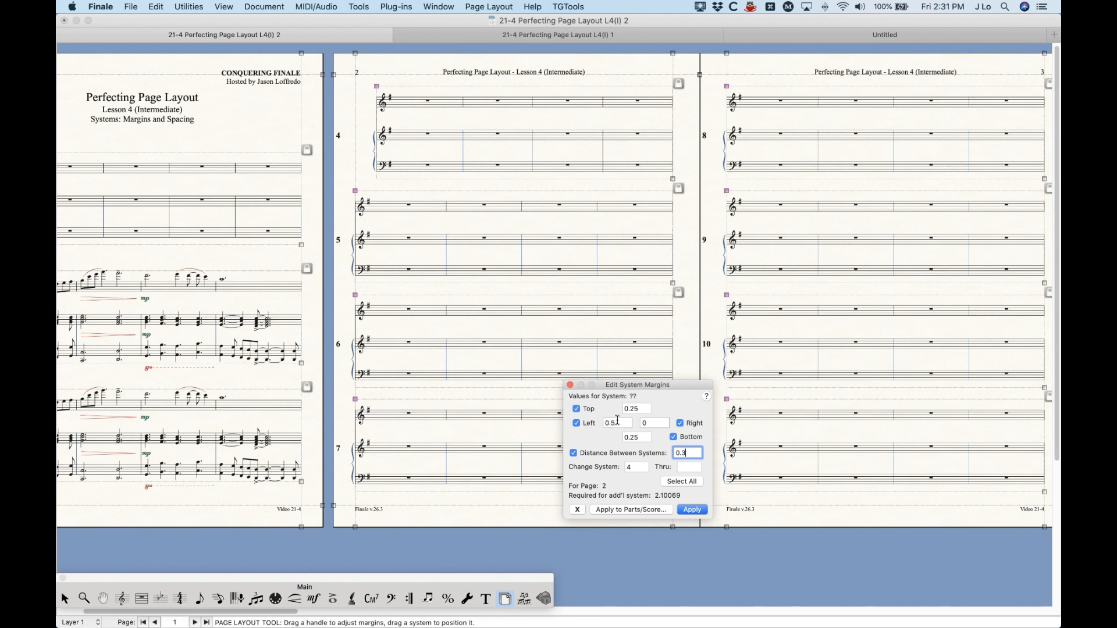
left_click(690, 510)
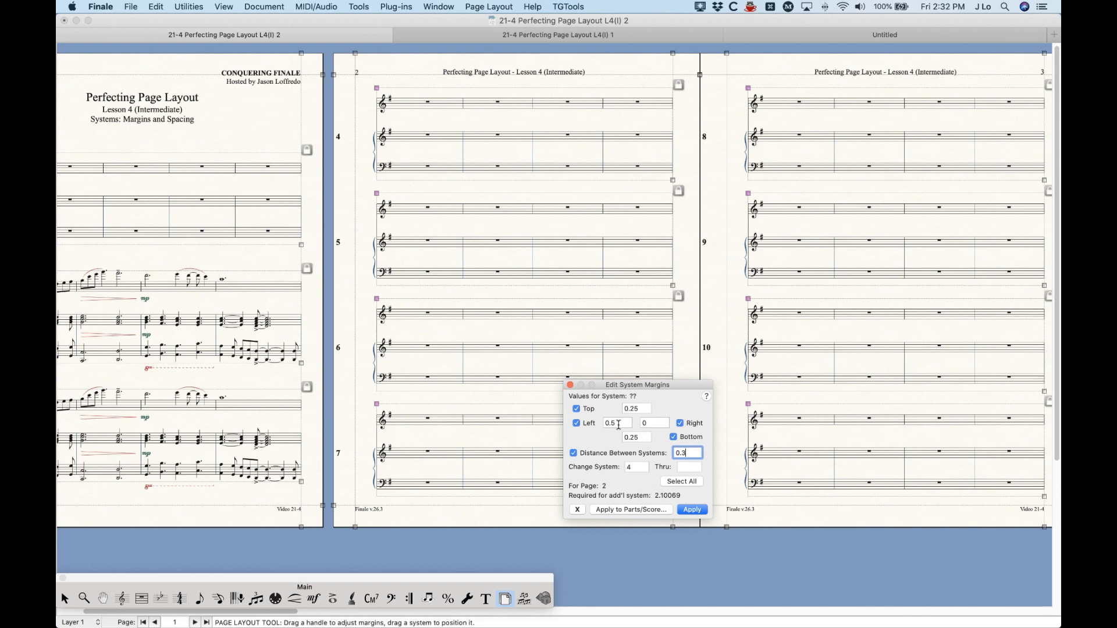
Step: Undo the 0.3 distance and left margin change applied from system 4 onward
key("super+z")
key("super+z")
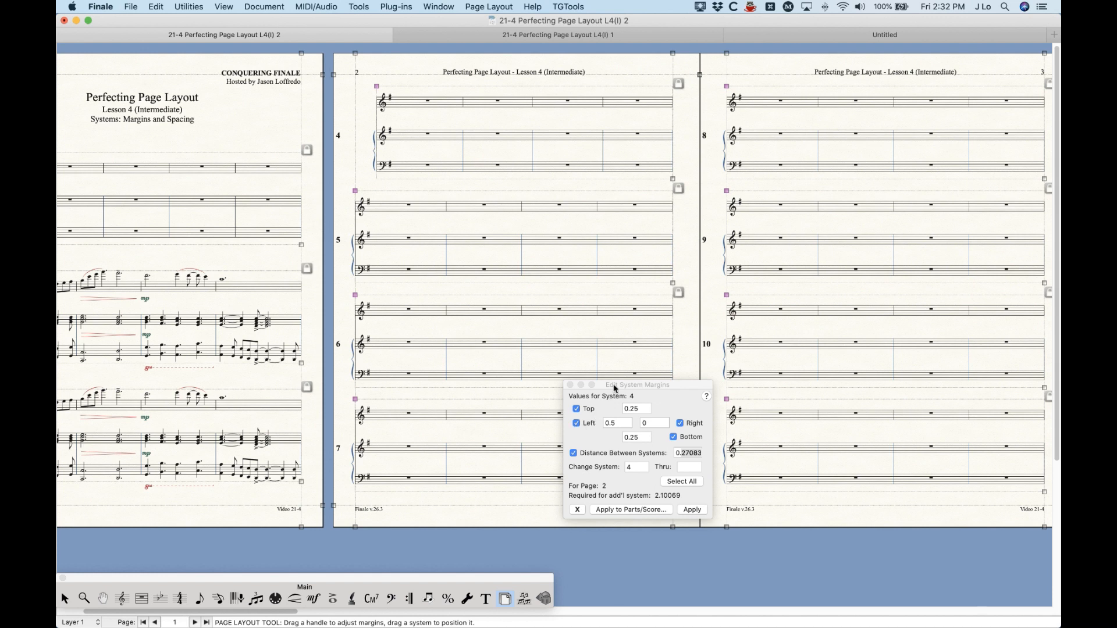
Step: Exclude the left margin from the change and apply a distance between systems of 0.15 from system 4 onward
left_click(579, 424)
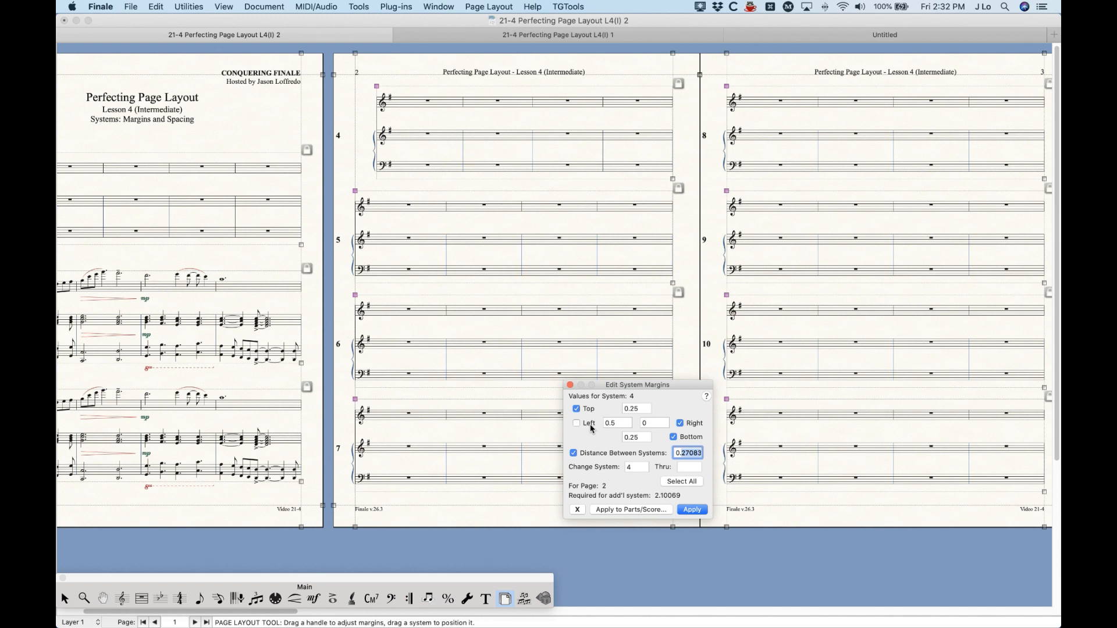
left_click(685, 458)
left_click_drag(681, 453, 803, 481)
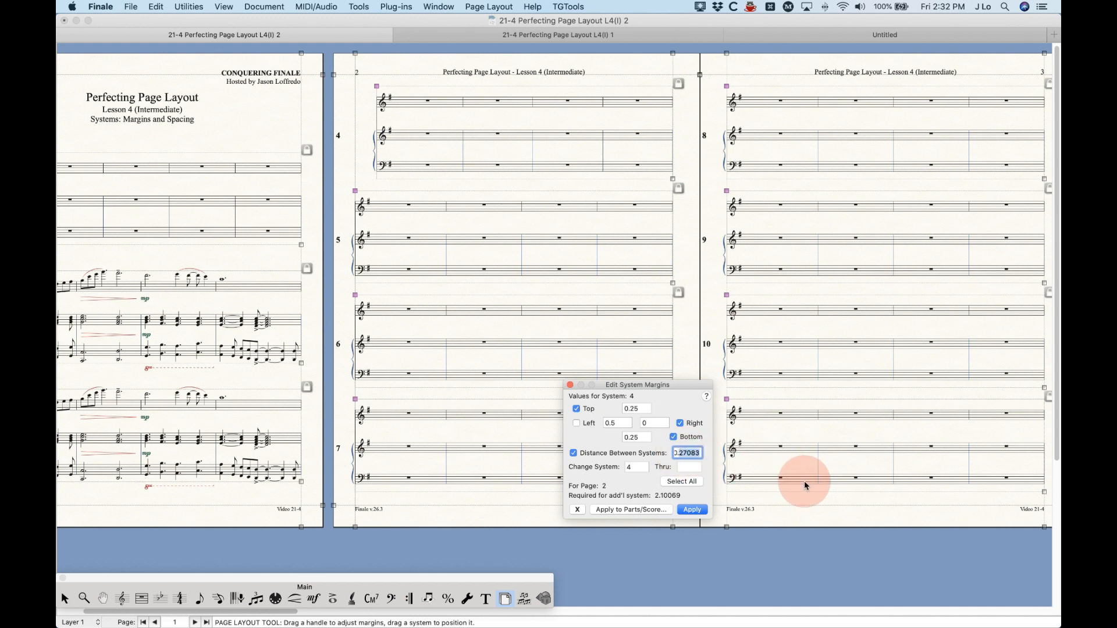
type(".15")
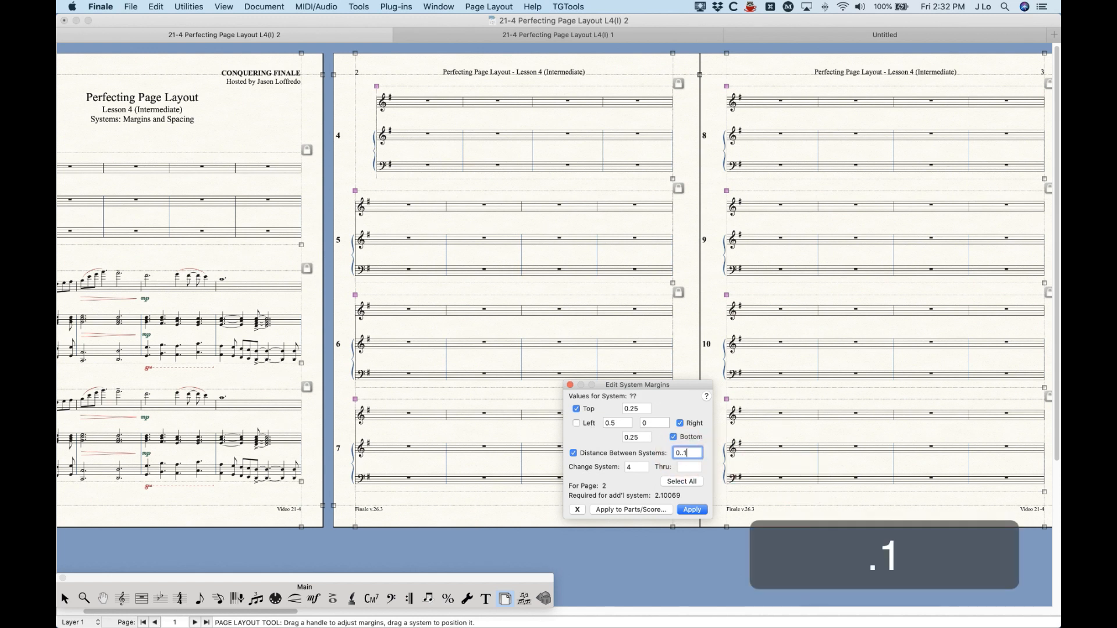
key("Left")
key("Left")
key("BackSpace")
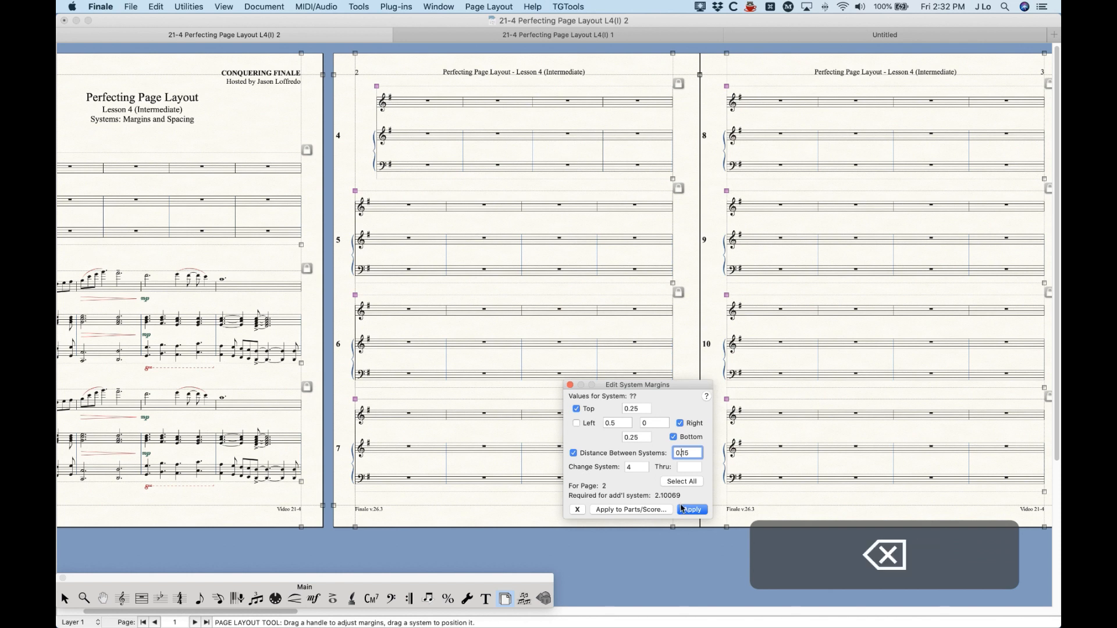
left_click(692, 510)
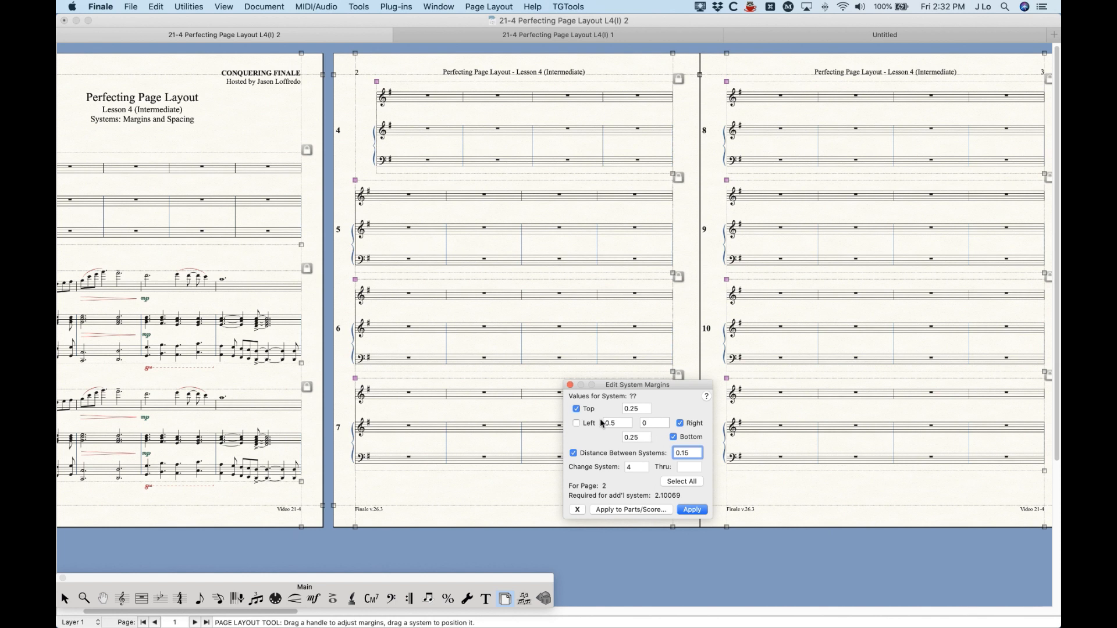
Step: Undo the 0.15 distance and system 4's left margin change, and include the left margin in changes again
left_click(576, 423)
left_click(483, 179)
key("super+z")
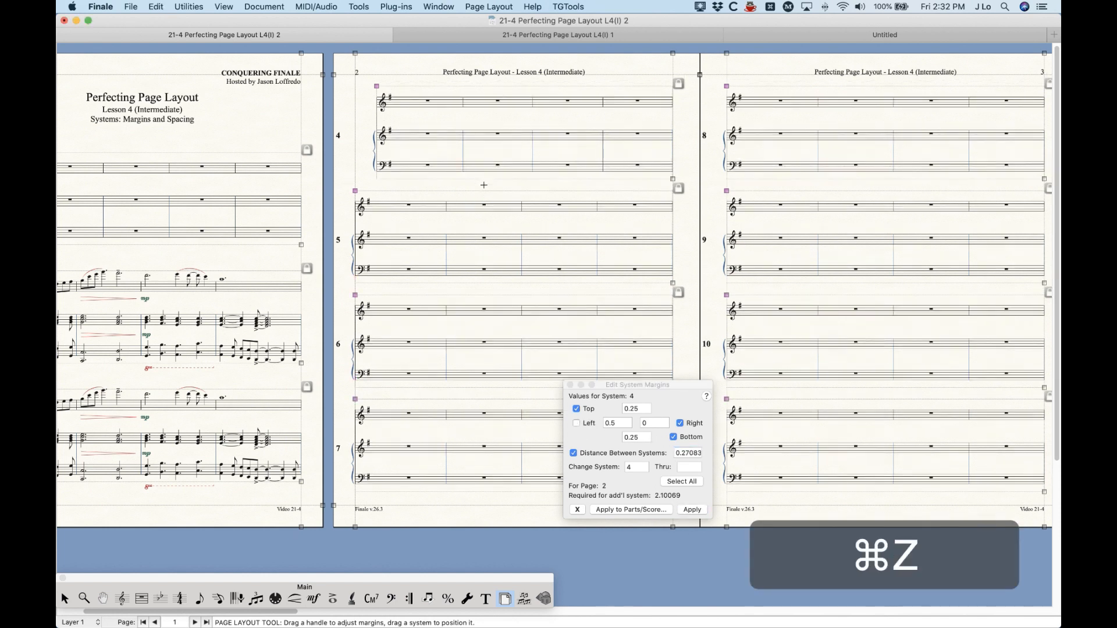
key("super+z")
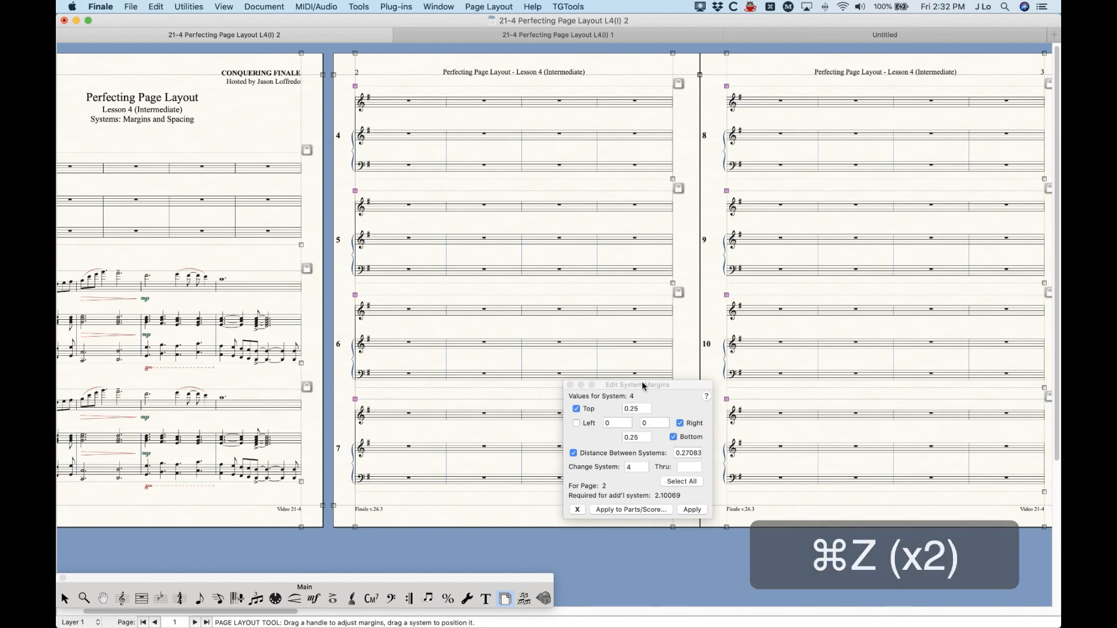
left_click(641, 384)
left_click(576, 423)
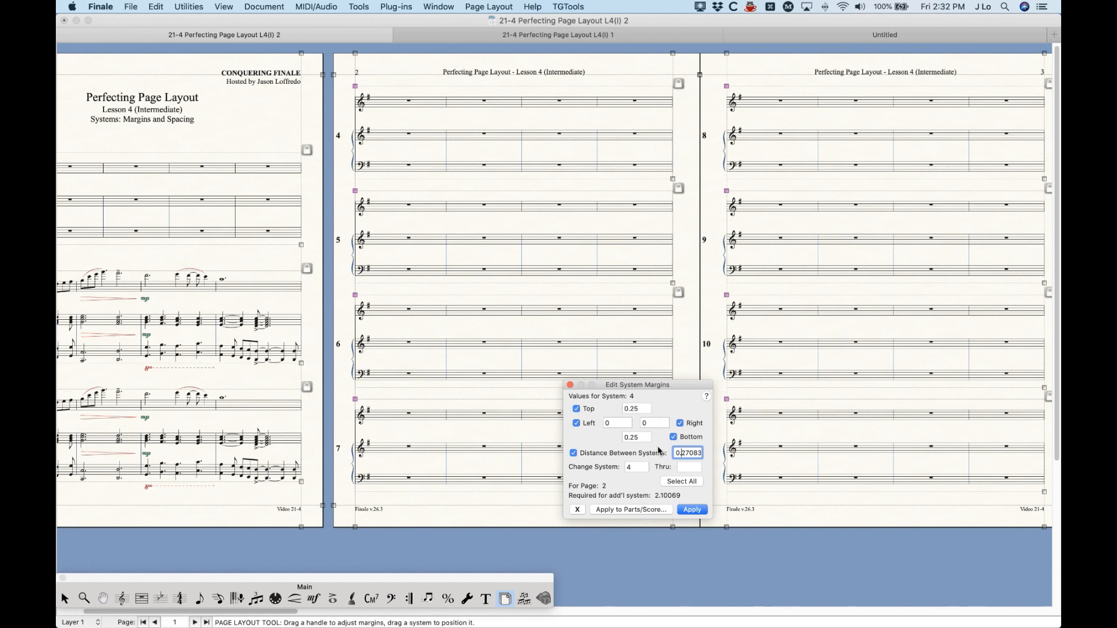
Step: Exclude the top, left, right and bottom margins from the change, and include them again
left_click(576, 409)
left_click(577, 424)
left_click(681, 423)
left_click(674, 436)
left_click(576, 409)
left_click(576, 424)
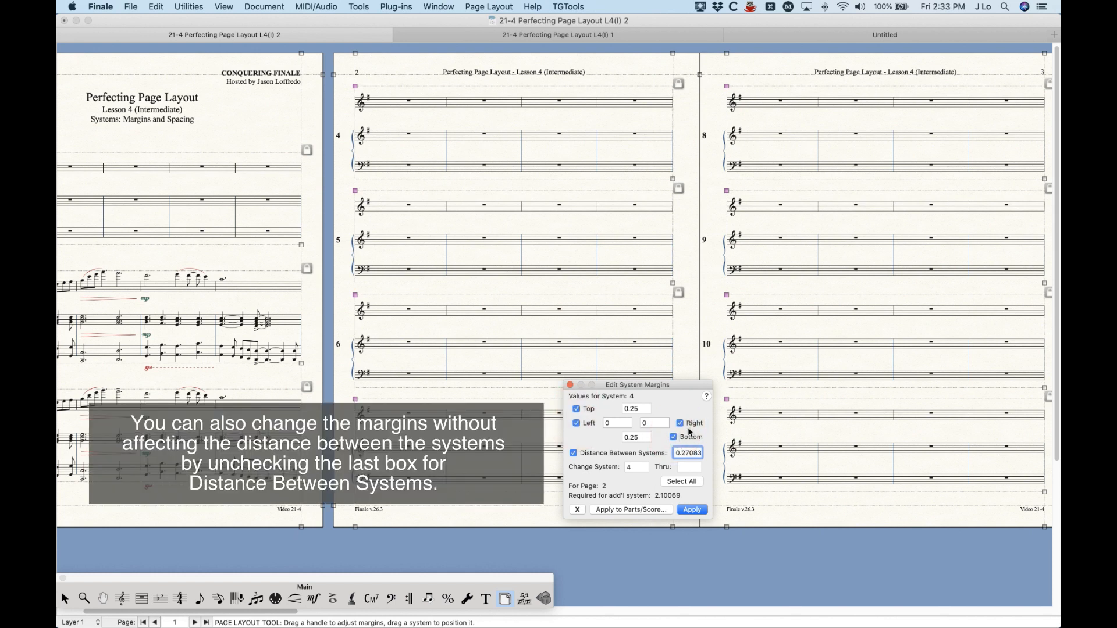
Step: Select system 4 and apply a distance between systems of 0 to that system only
left_click_drag(652, 384, 657, 389)
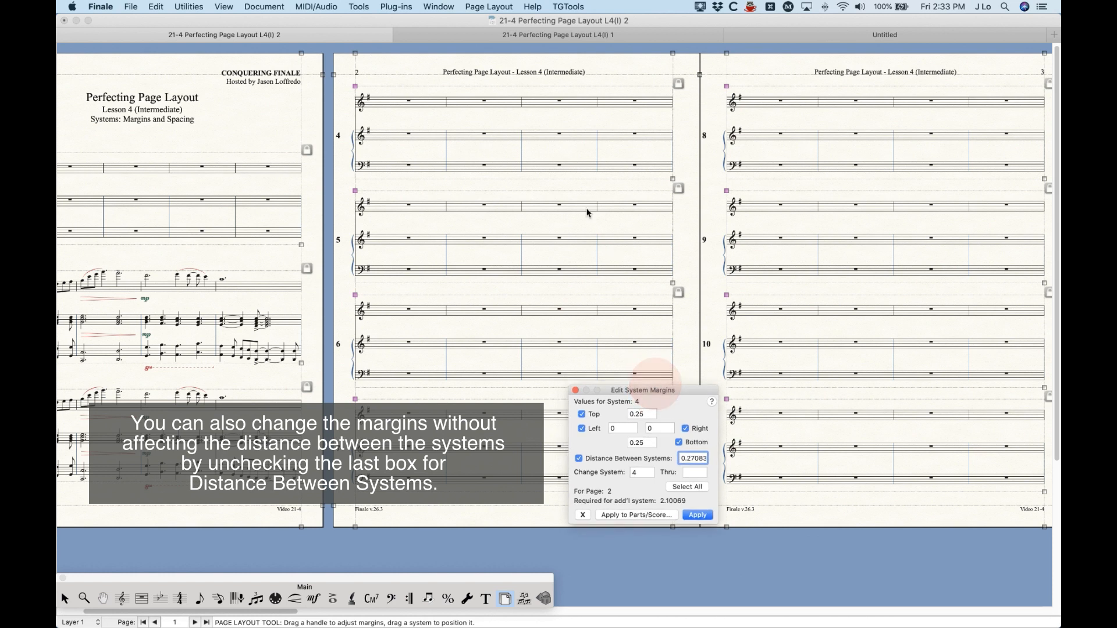
left_click(543, 79)
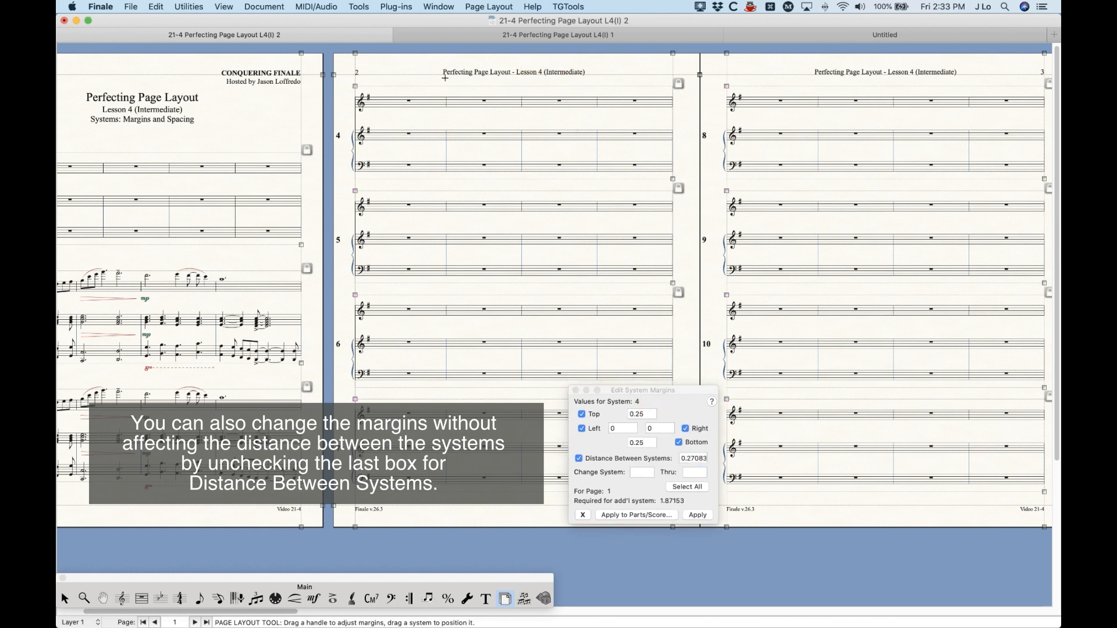
left_click(438, 112)
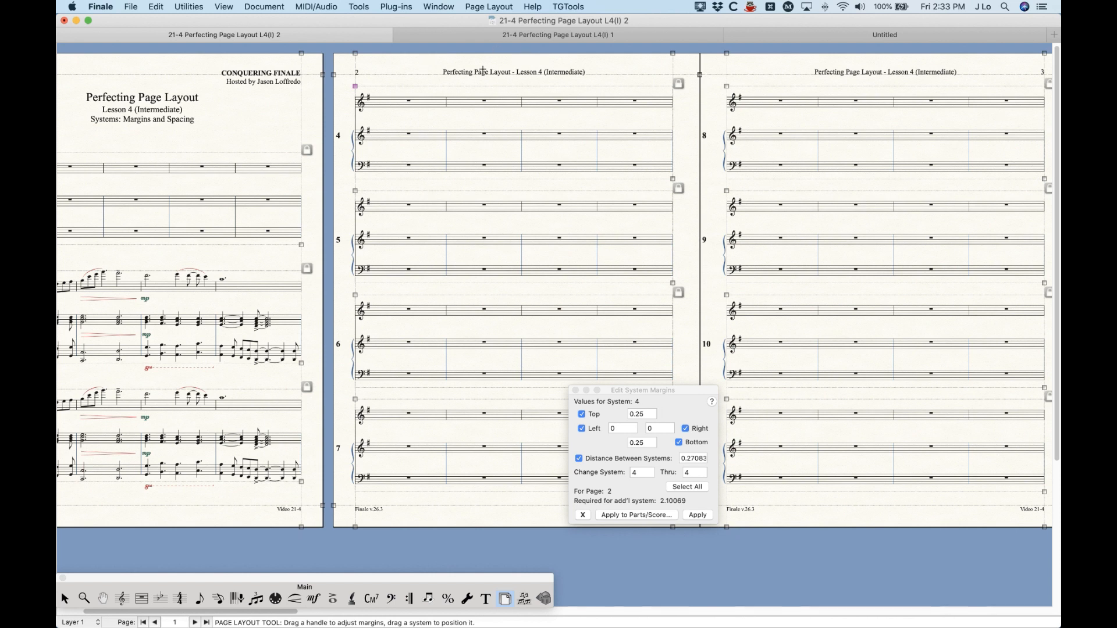
left_click(667, 408)
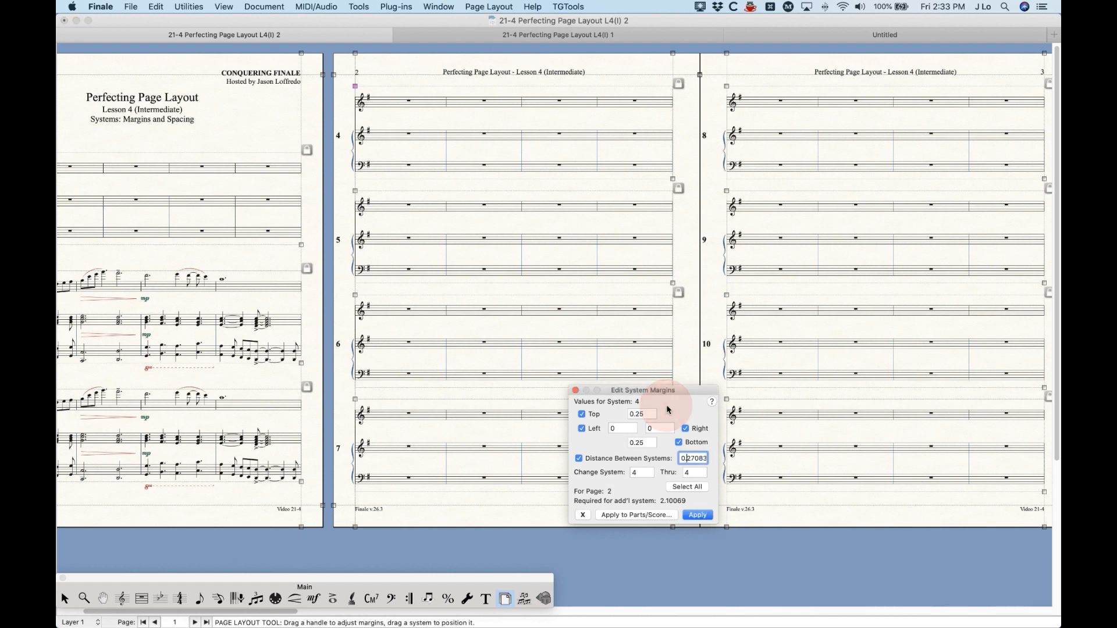
double_click(681, 460)
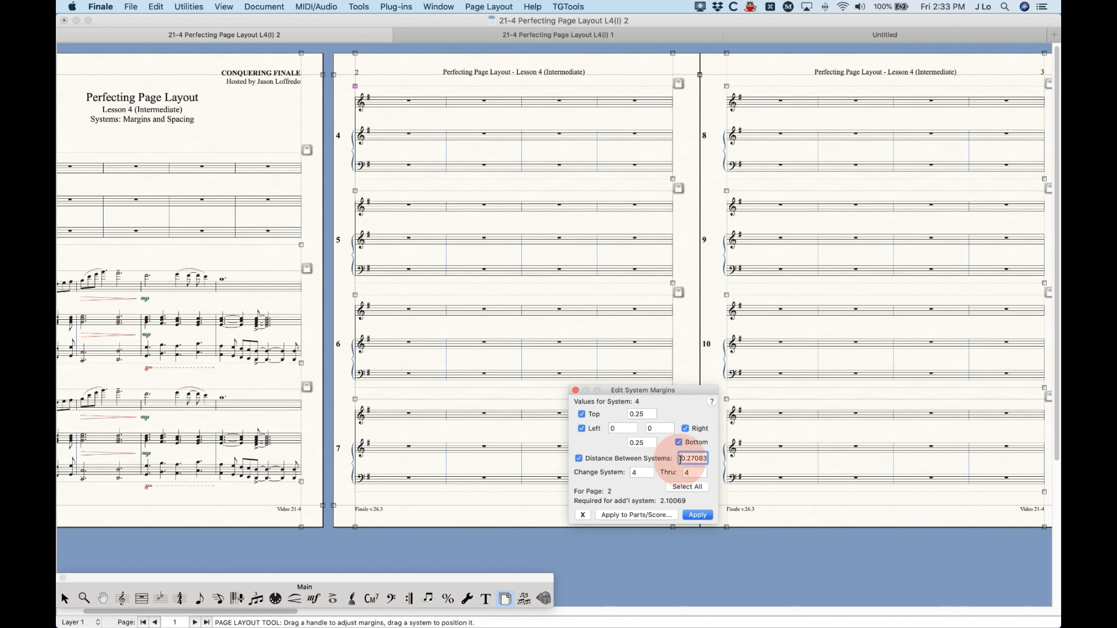
type("0")
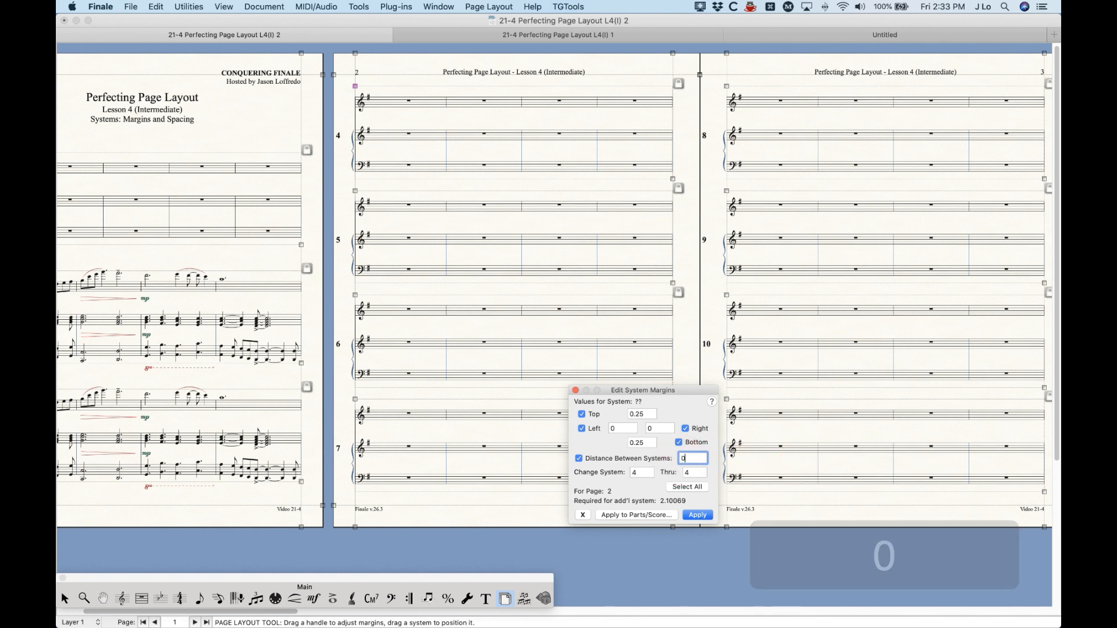
left_click(696, 515)
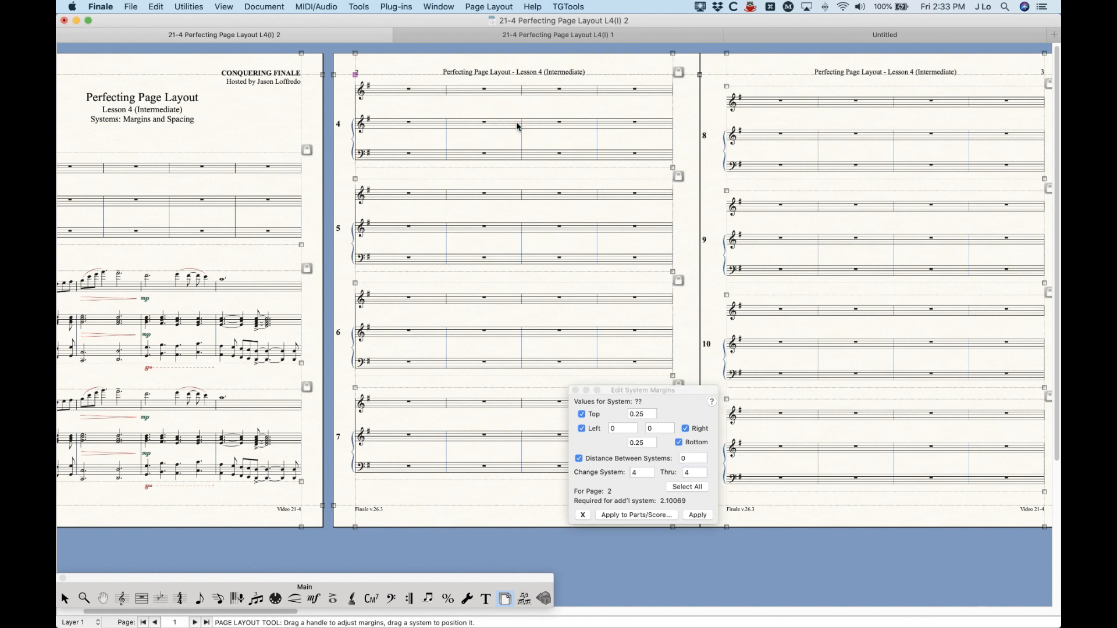
Step: Try to move system 4 above the top page margin, and undo the zero distance applied to it
left_click(515, 119)
left_click(512, 140)
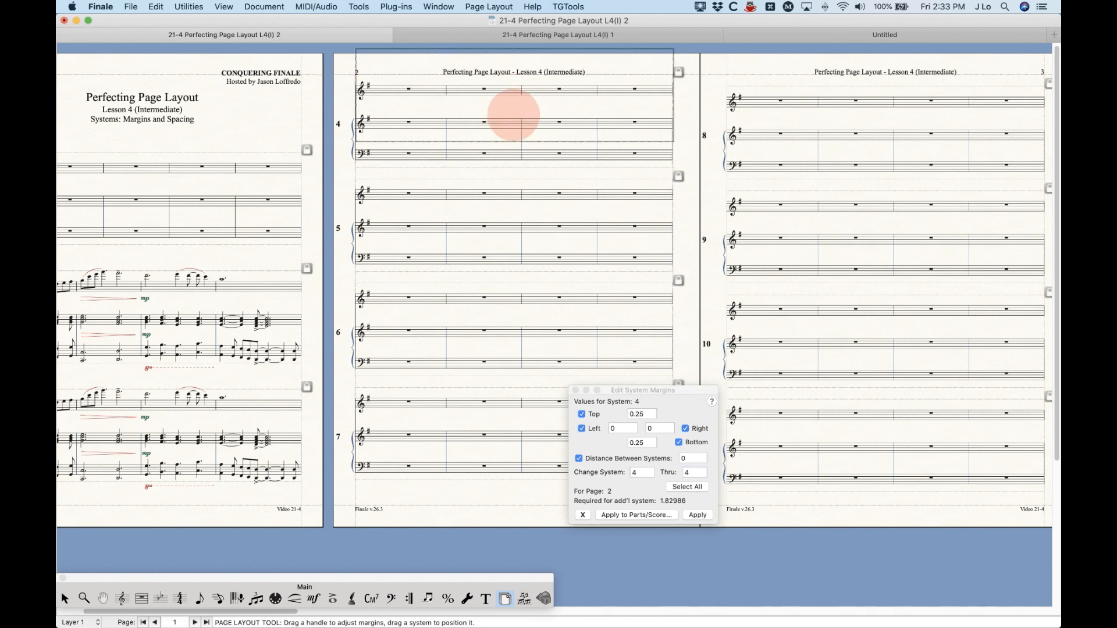
left_click(513, 138)
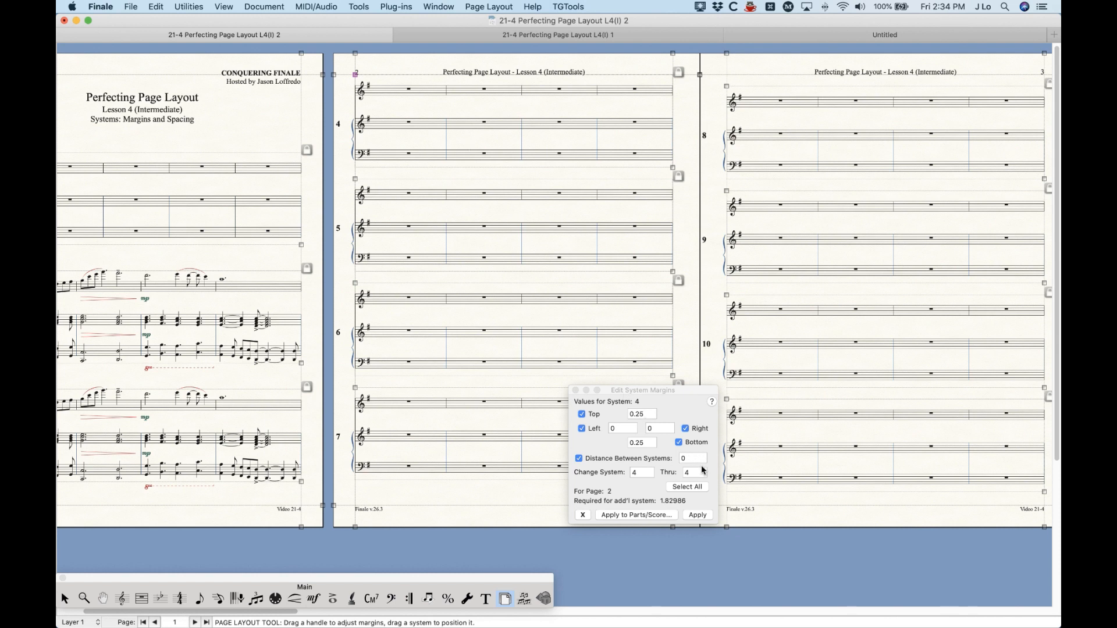
left_click(491, 242)
key("super+z")
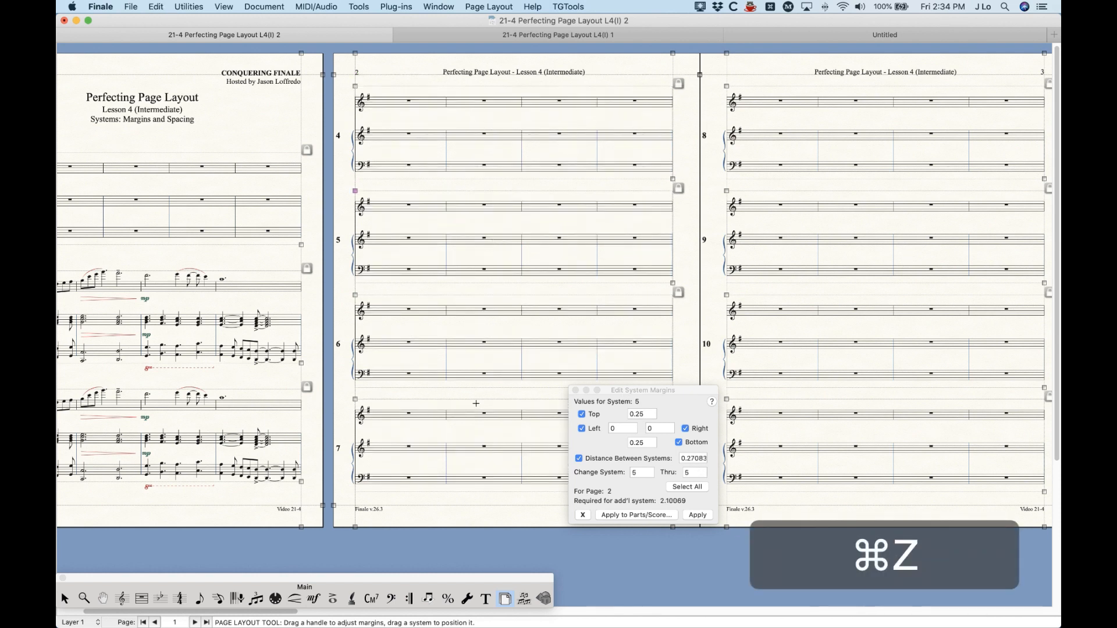
Step: Move system 7 down past page 2's bottom margin, with a distance of about 0.97
left_click_drag(655, 390, 790, 440)
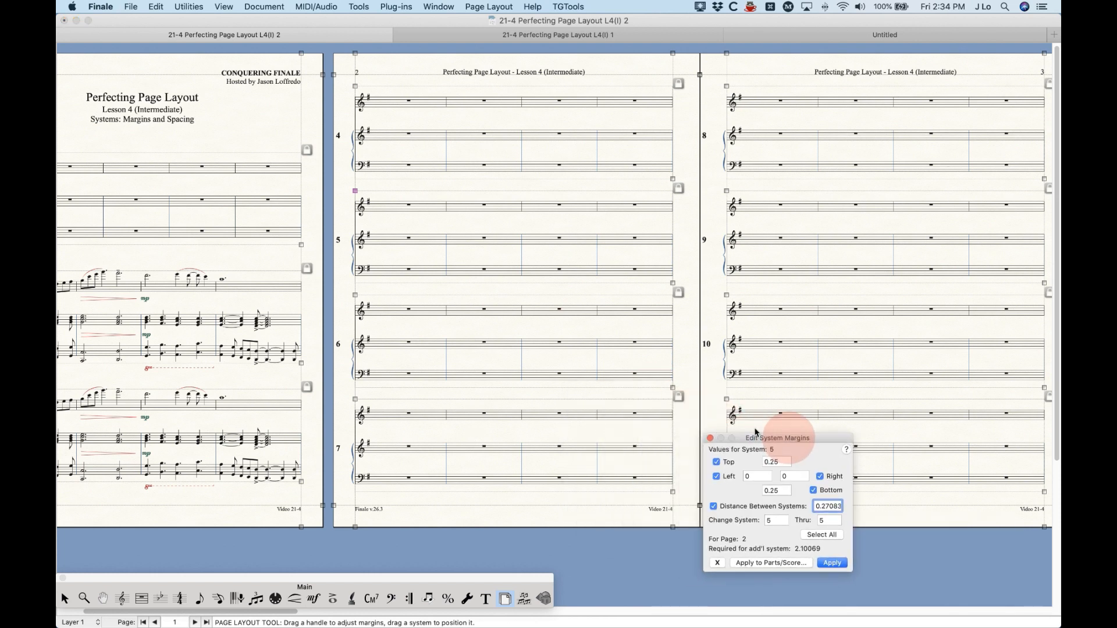
left_click(573, 390)
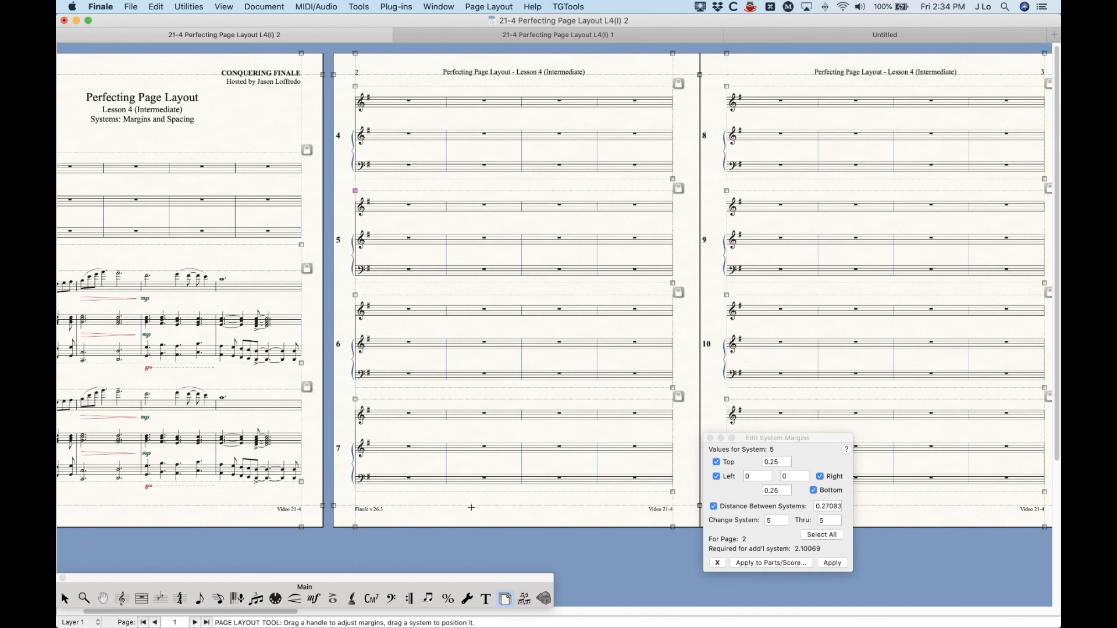
left_click_drag(474, 427, 480, 459)
left_click(473, 434)
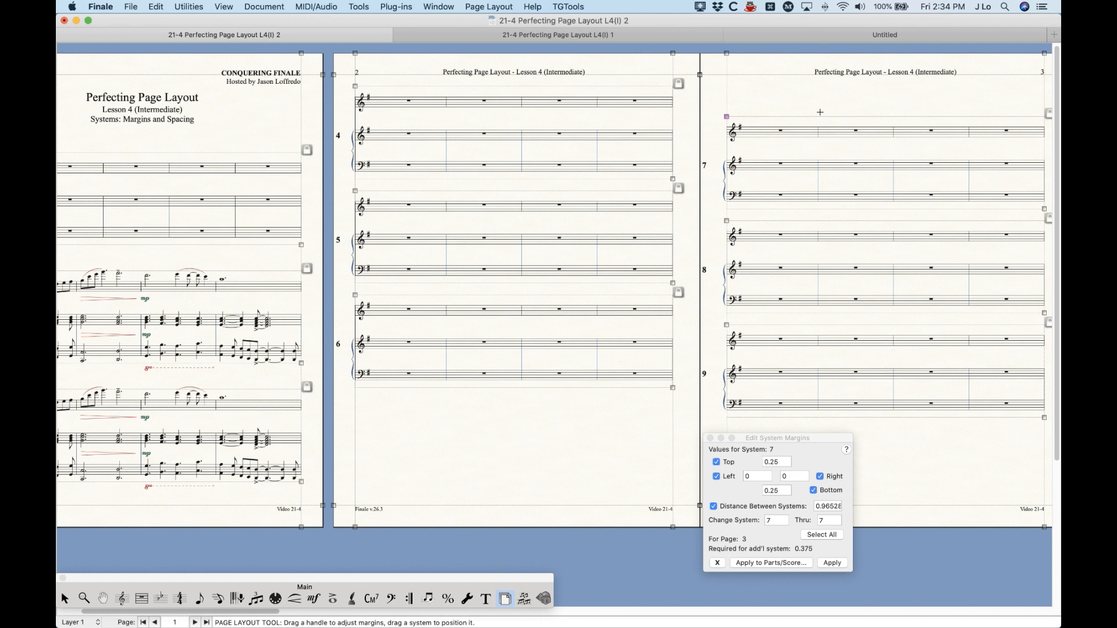
Step: Undo the moves made to system 7 on page 2
key("super+z")
key("super+z")
key("super+z")
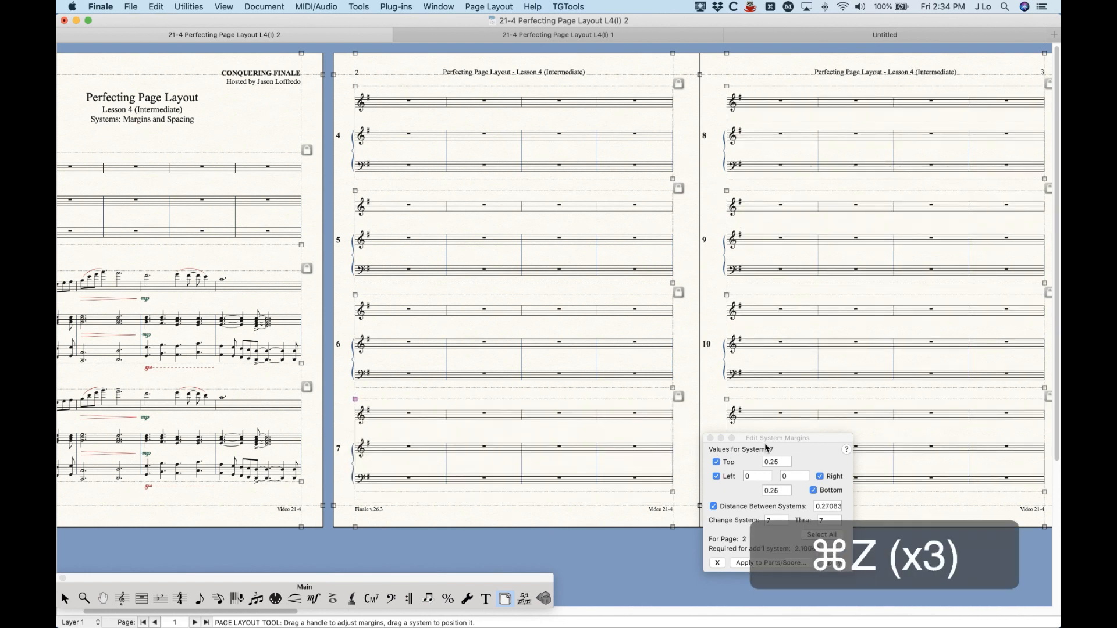
Step: Set the system range to start at 4 with no end, and apply a distance between systems of 0.3
left_click_drag(773, 437, 743, 413)
left_click(747, 496)
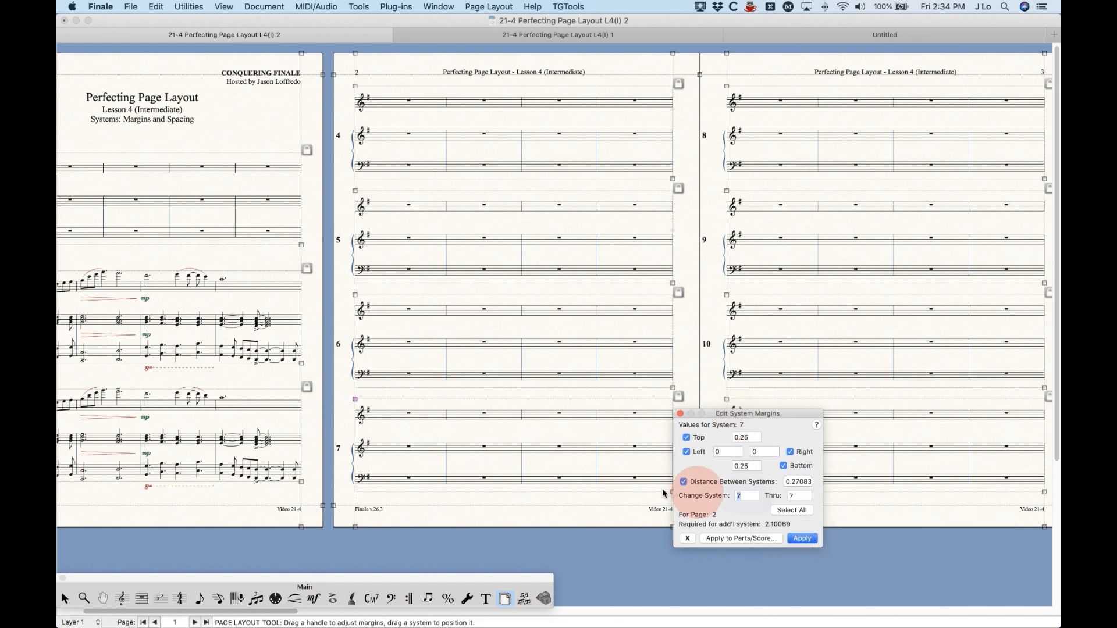
type("4")
left_click(799, 497)
key("BackSpace")
double_click(793, 482)
left_click_drag(800, 417, 742, 384)
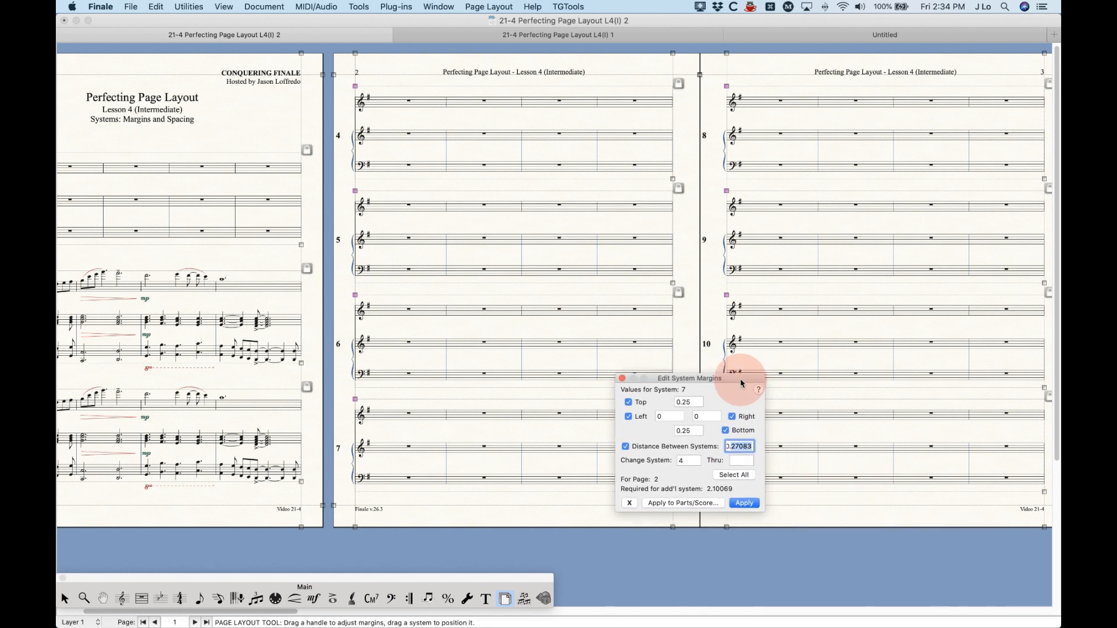
type("0.3")
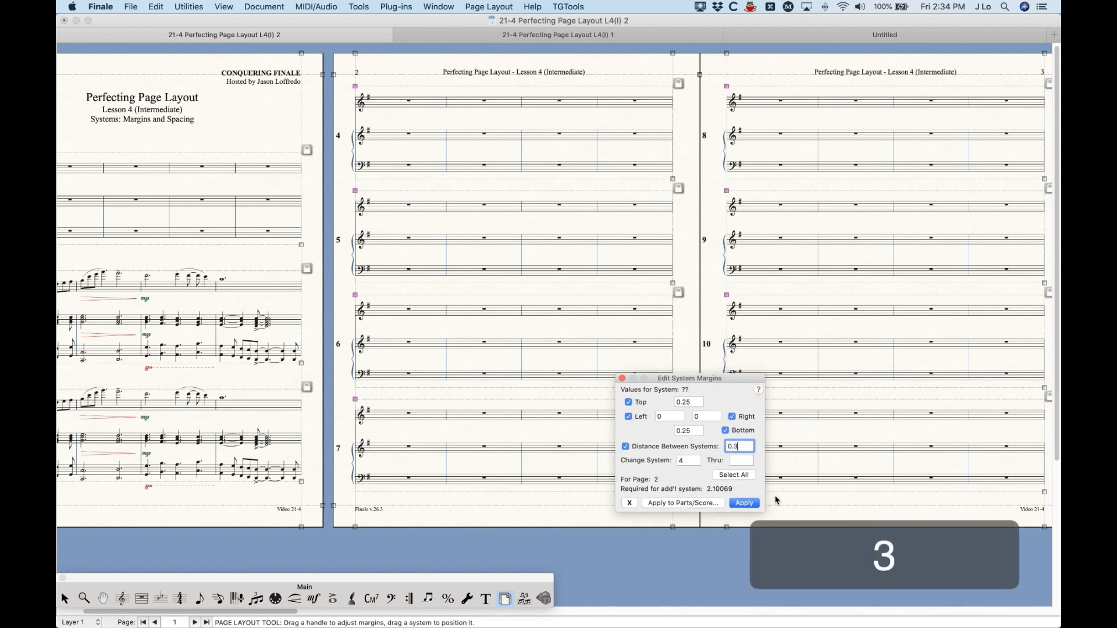
left_click(745, 502)
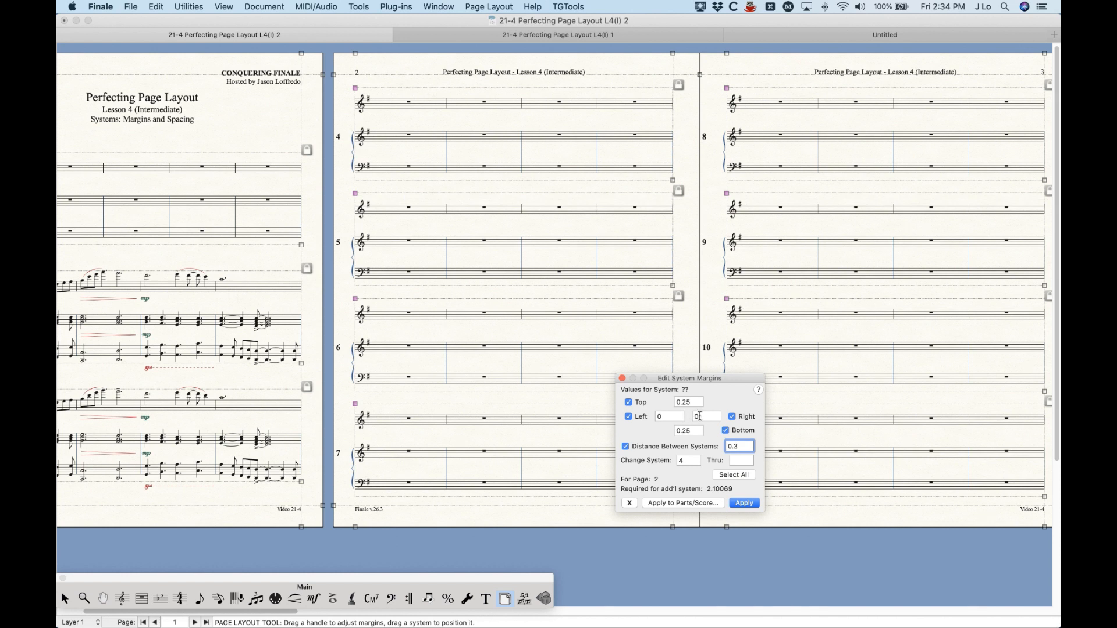
Step: Apply a distance between systems of 0.5 from system 4 onward and check the following pages
key("BackSpace")
type("5")
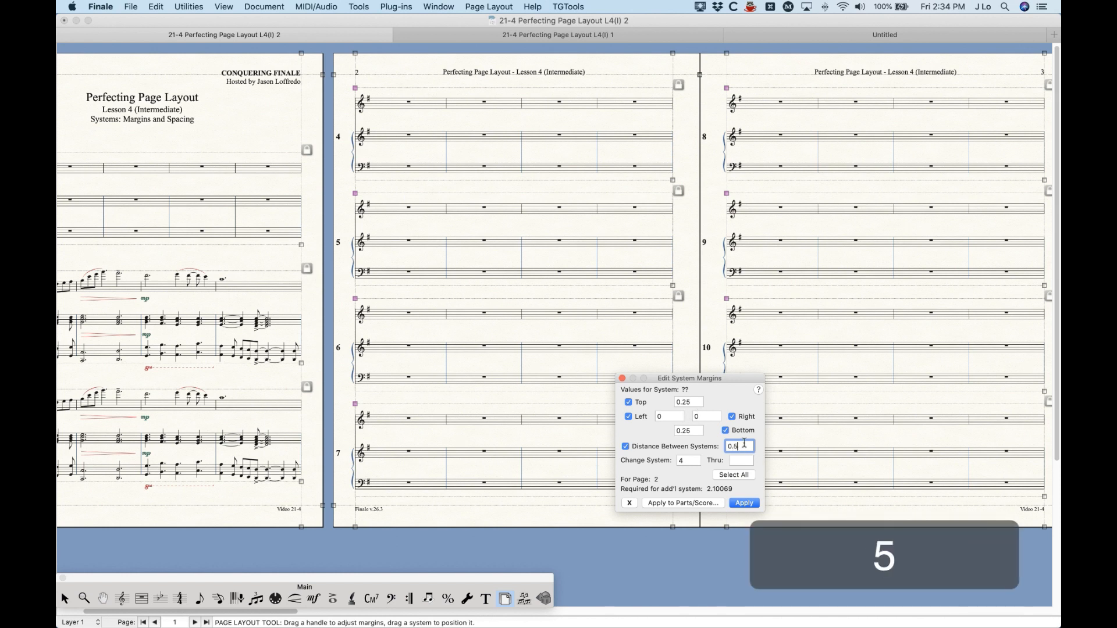
left_click(741, 504)
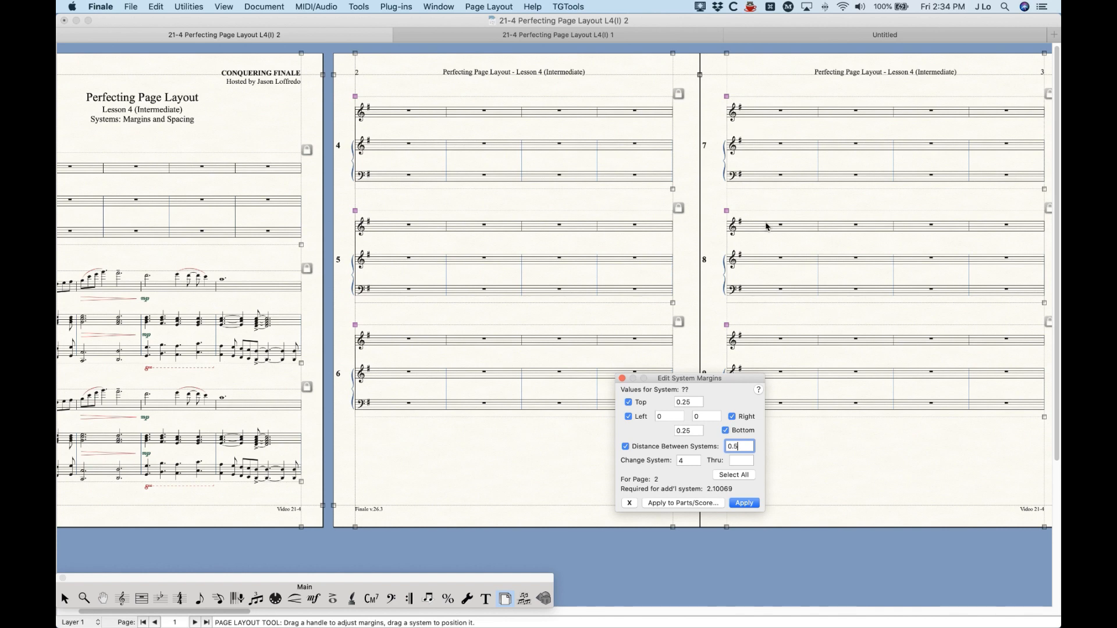
scroll(888, 443, "right", 10)
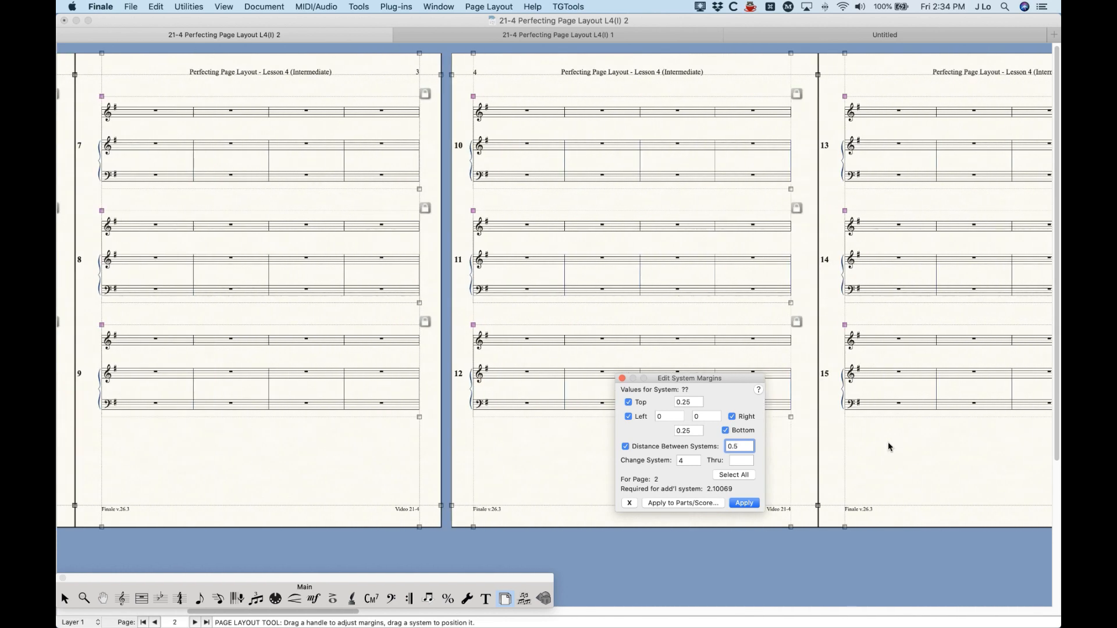
scroll(888, 445, "left", 10)
Step: Undo the 0.5 and 0.3 distance changes applied from system 4 onward
left_click(888, 444)
key("super+z")
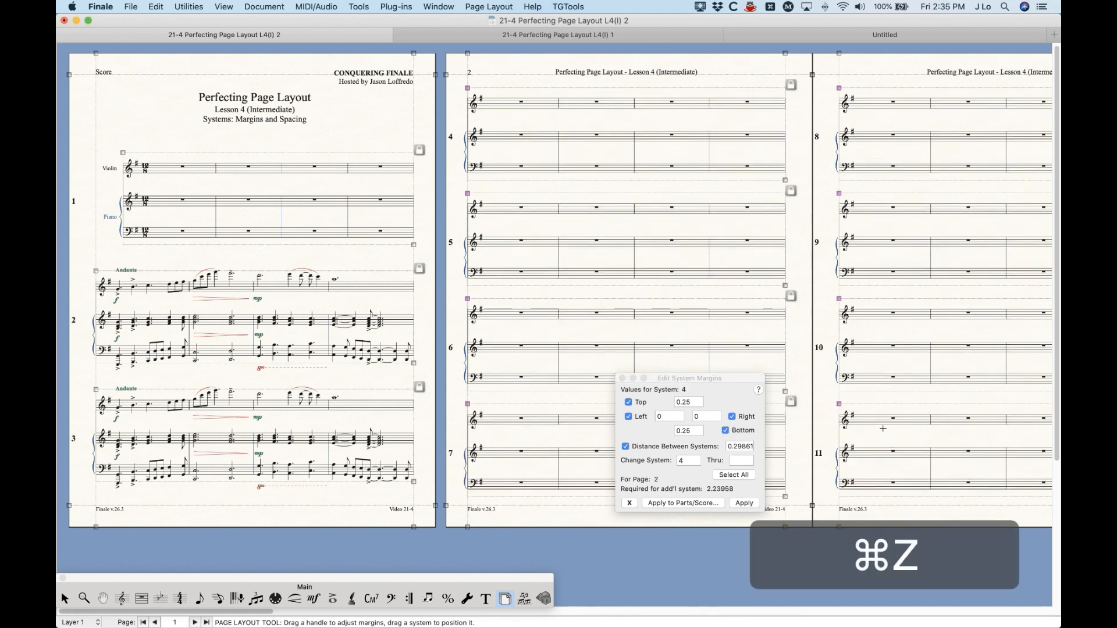
key("super+z")
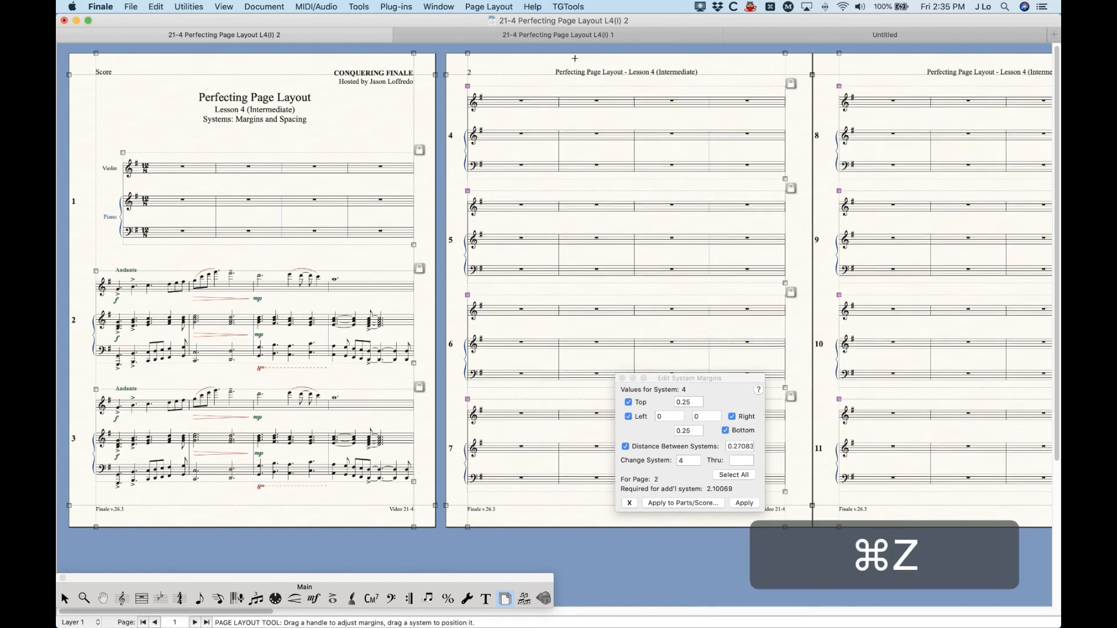
Step: Move system 4 up to page 2's top margin, and undo the move
left_click(572, 81)
left_click(577, 116)
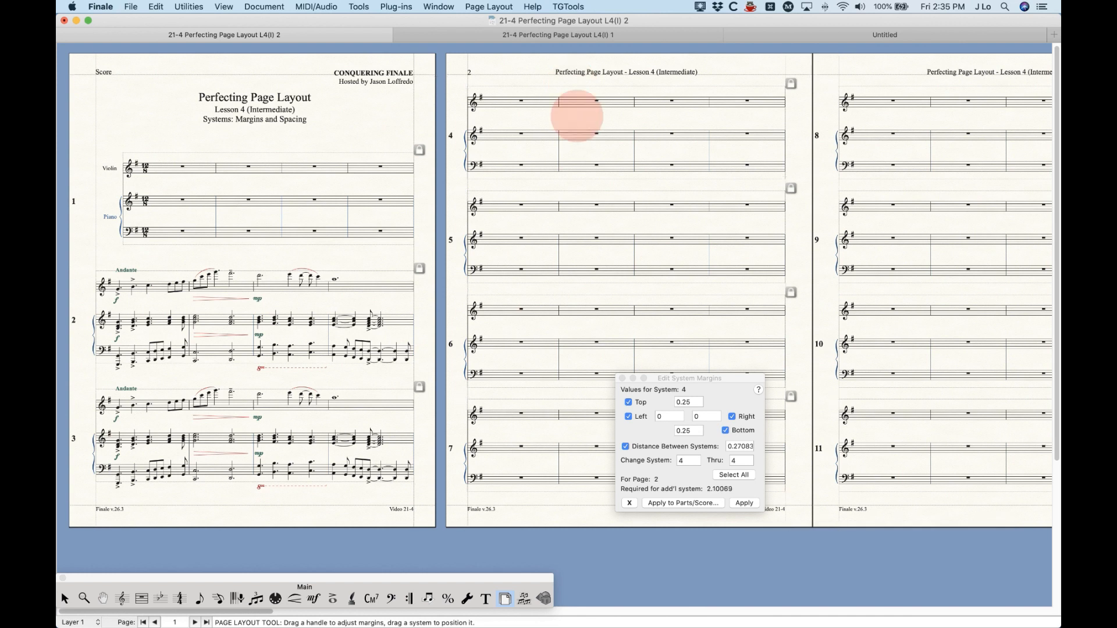
left_click_drag(577, 117, 572, 75)
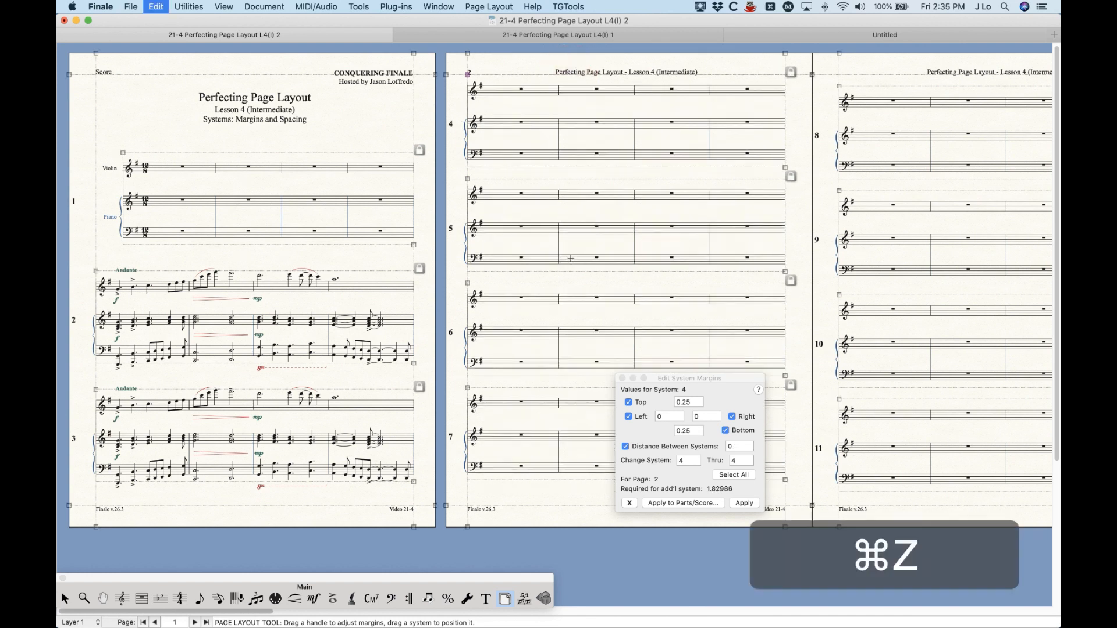
key("super+z")
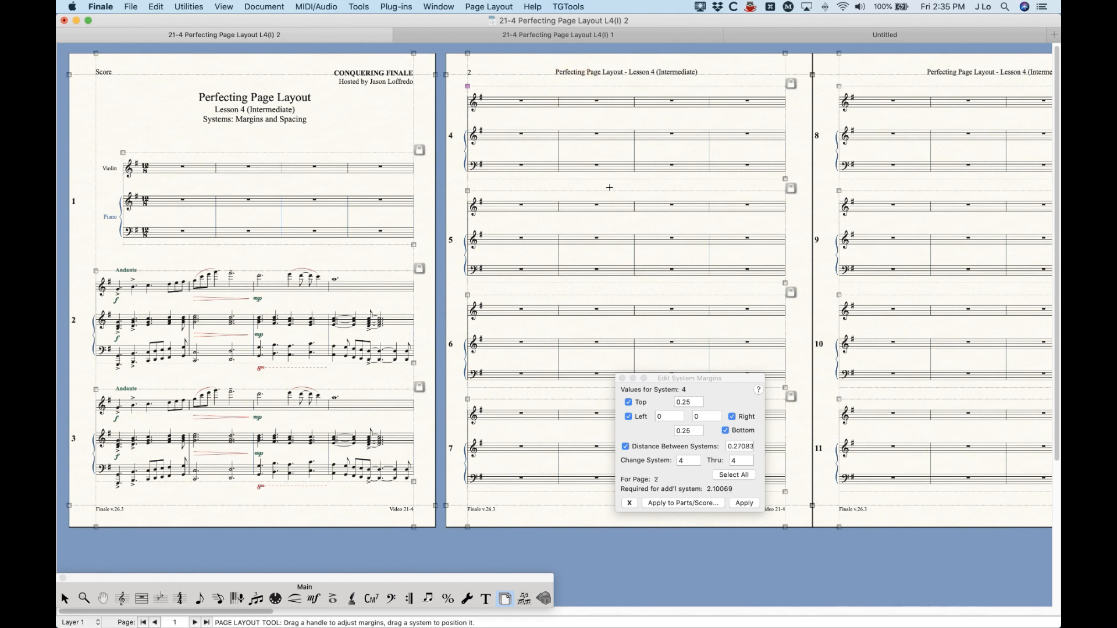
Step: Select system 7 and move it down past page 2's bottom margin, with a distance of about 0.84
left_click(678, 379)
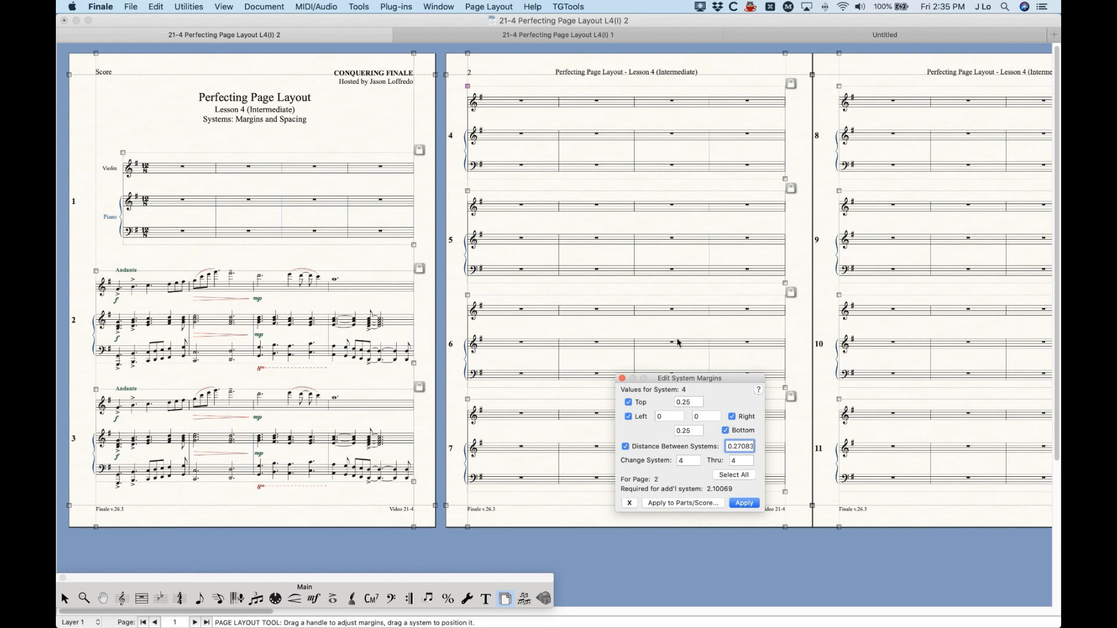
left_click(569, 392)
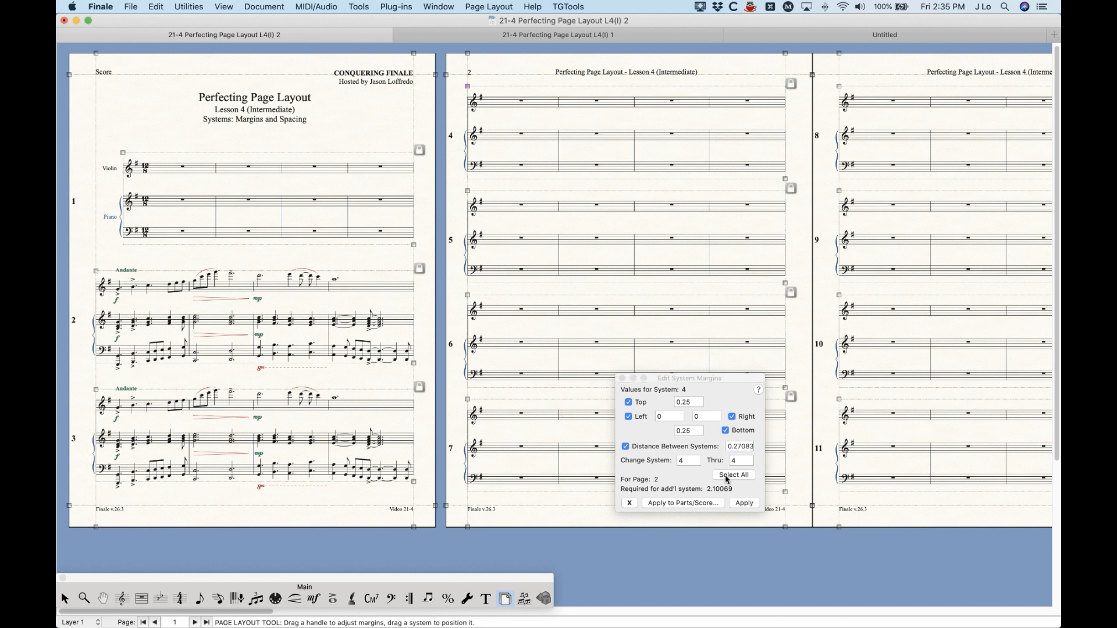
left_click(685, 475)
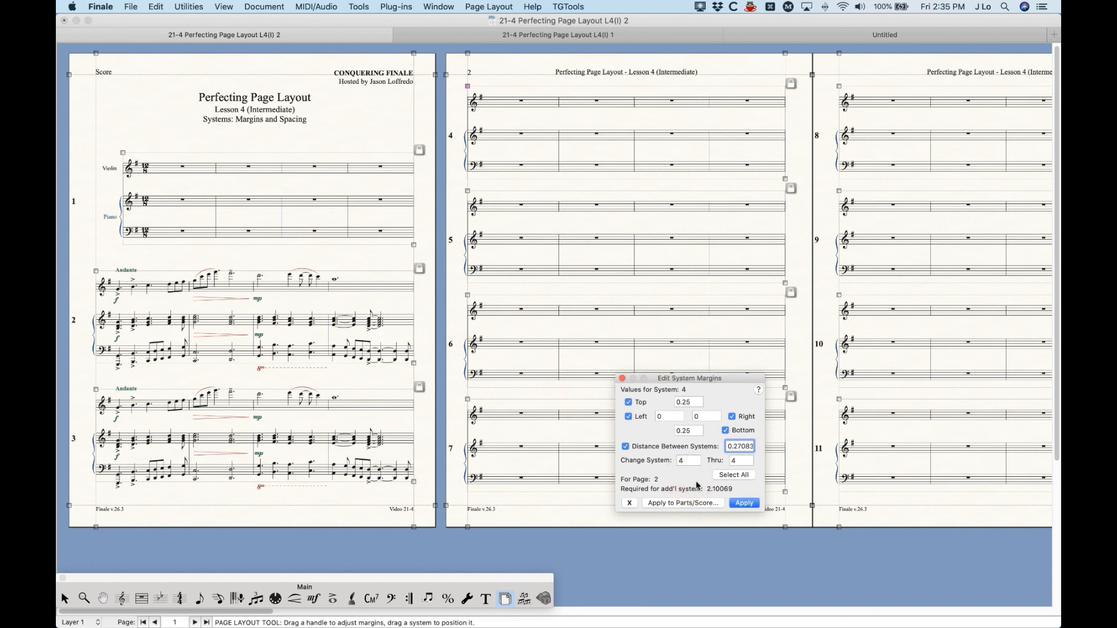
left_click(579, 392)
left_click_drag(571, 407, 570, 430)
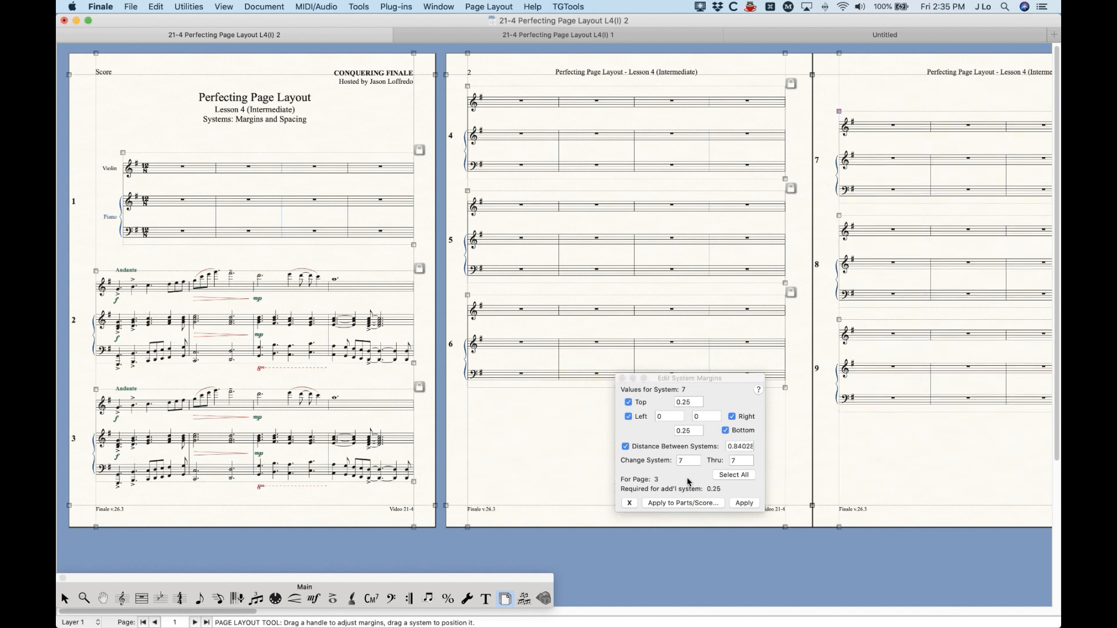
left_click(562, 422)
Step: Move system 4 up to page 2's top margin and system 5 up to a distance of about 0.06
left_click(543, 95)
left_click(609, 165)
left_click(609, 159)
left_click_drag(609, 159, 605, 143)
left_click_drag(599, 216, 593, 204)
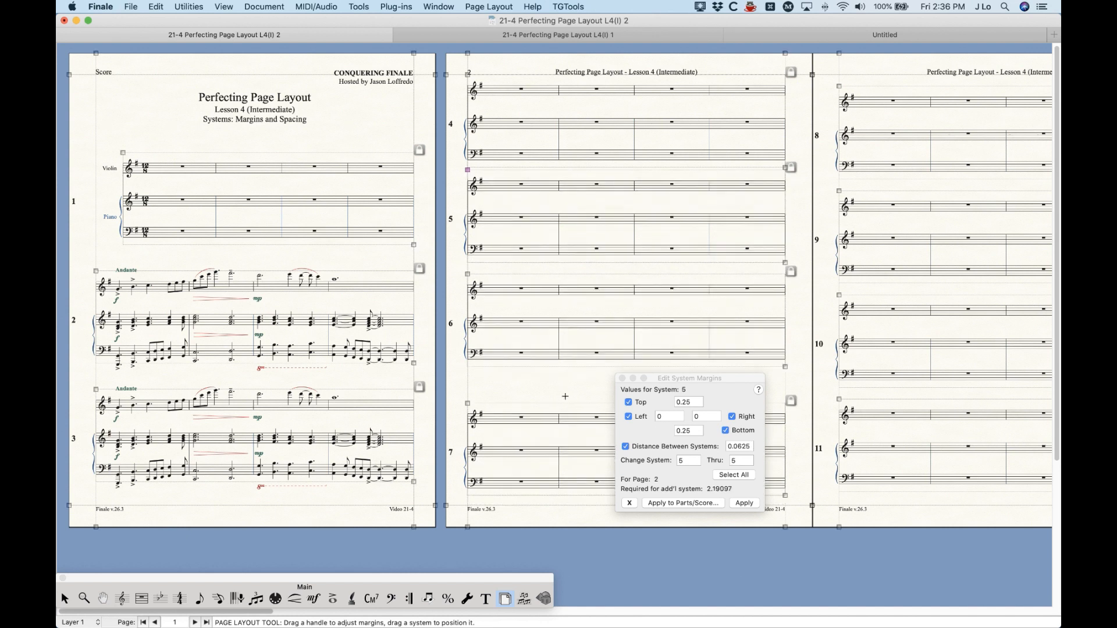
Step: Undo the manual moves of the systems on page 2
key("super+z")
key("super+z")
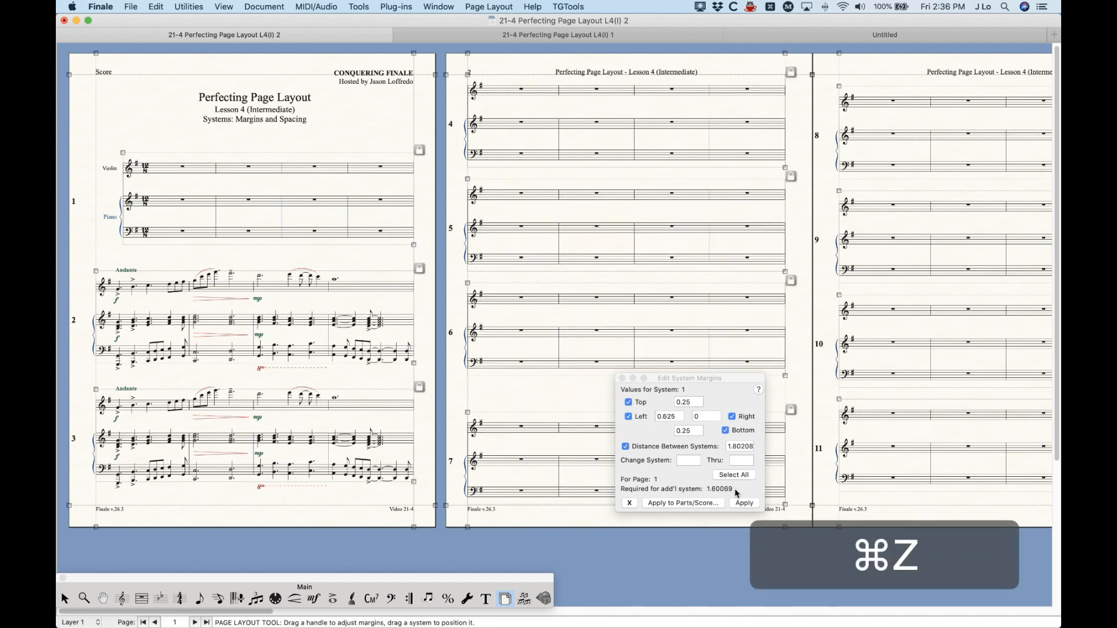
key("super+z")
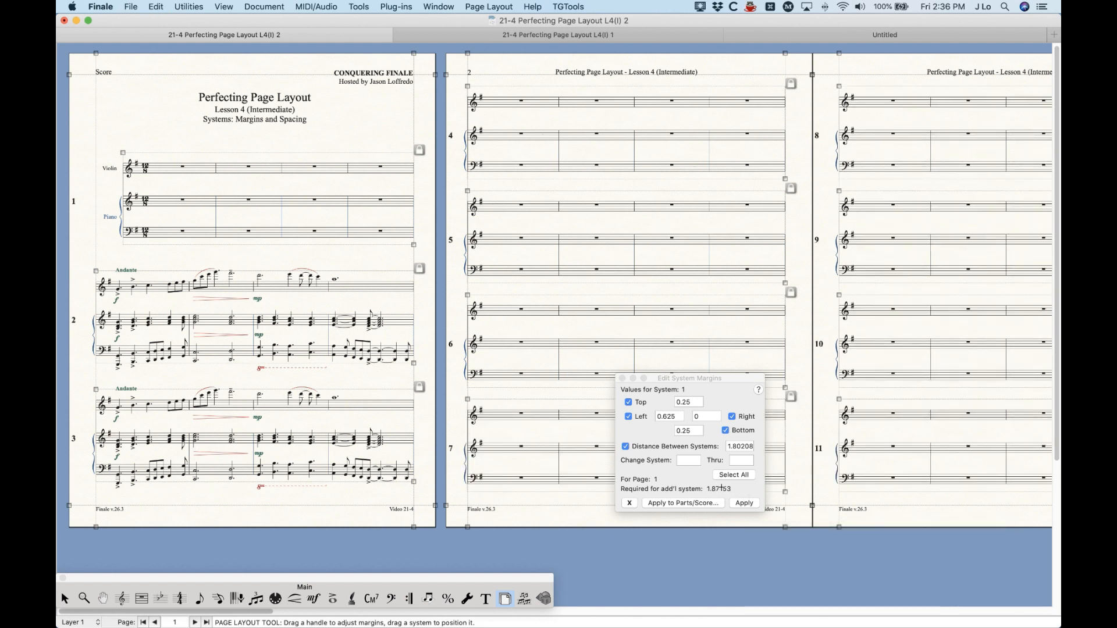
Step: Select system 4 and view the parts/score choices for applying its margins, and cancel the selection dialog
left_click(597, 92)
left_click(704, 381)
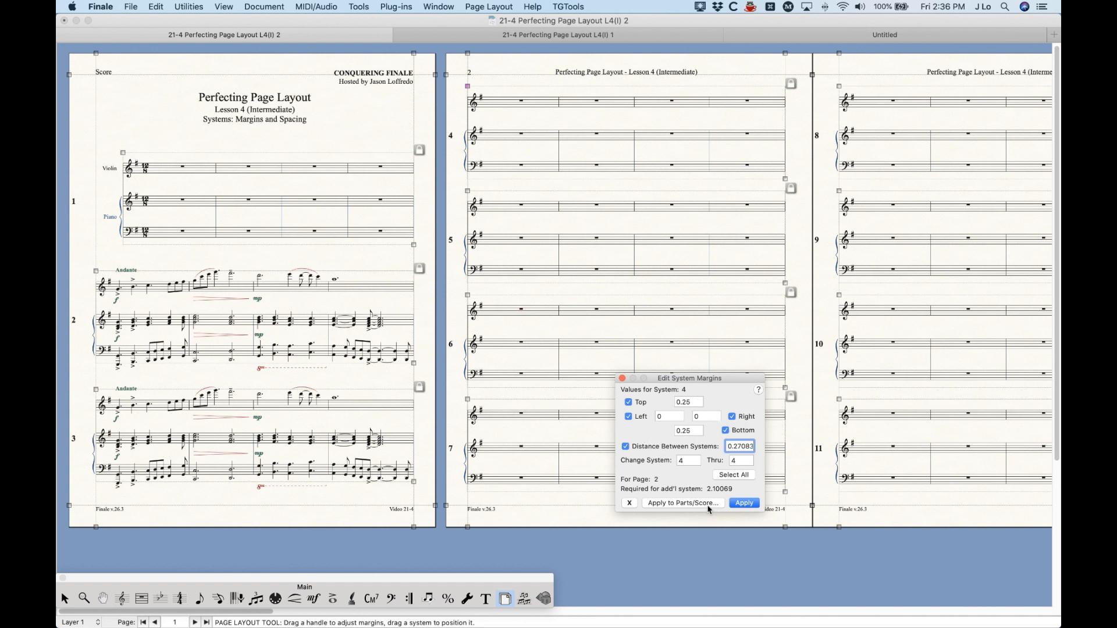
left_click(686, 504)
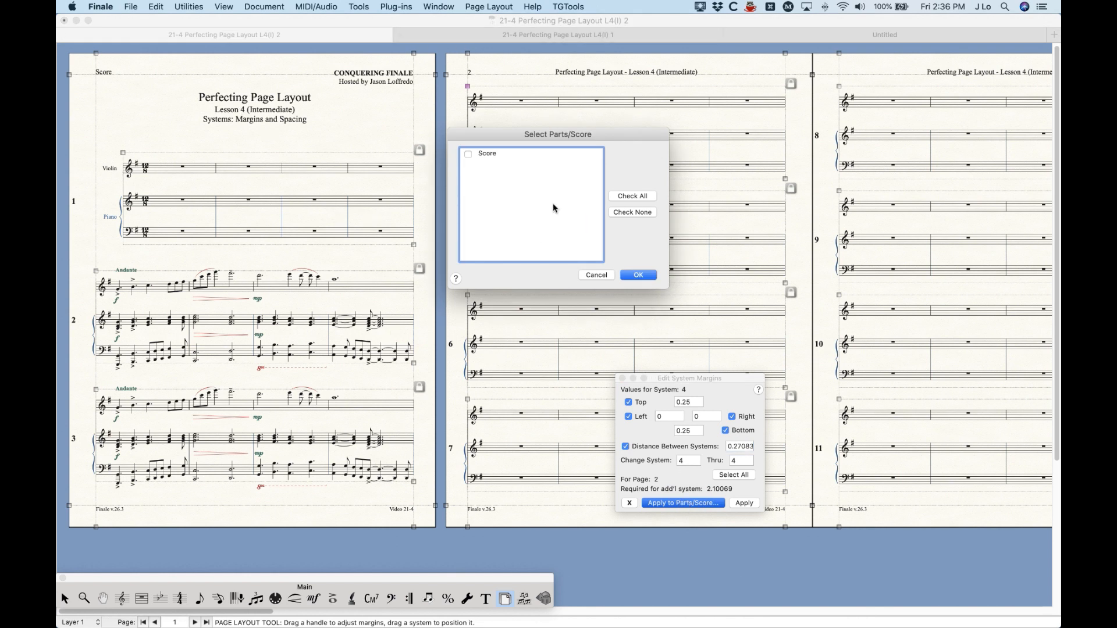
left_click(596, 275)
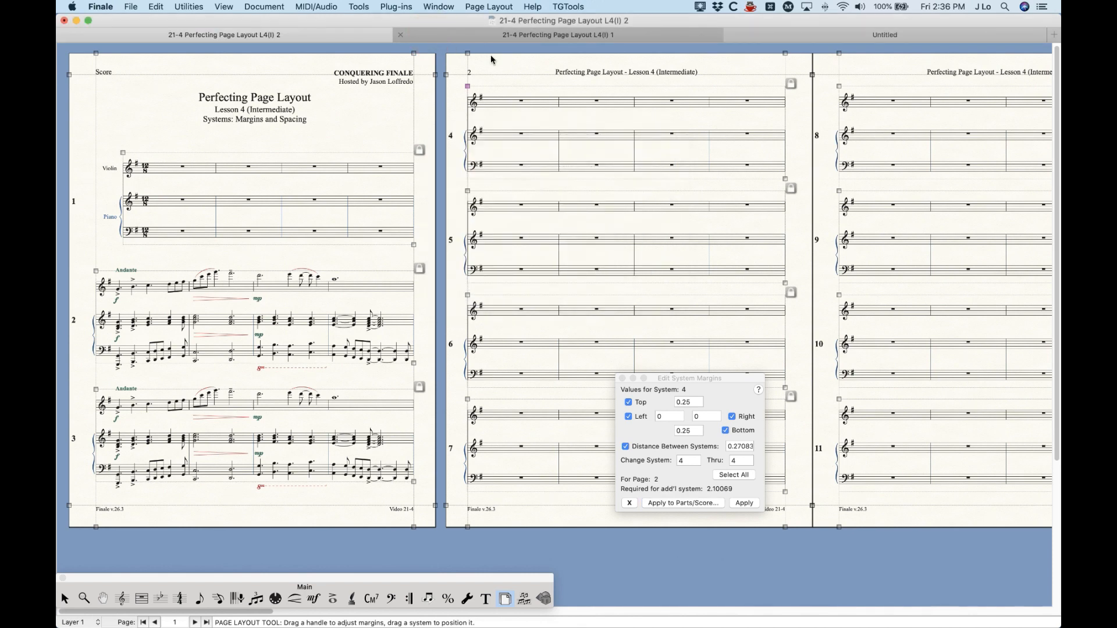
Step: Switch to the document 21-4 Perfecting Page Layout L4(I) 1, review its parts/score list for applying system margins, and cancel
left_click(492, 35)
left_click_drag(536, 289, 848, 370)
left_click(805, 495)
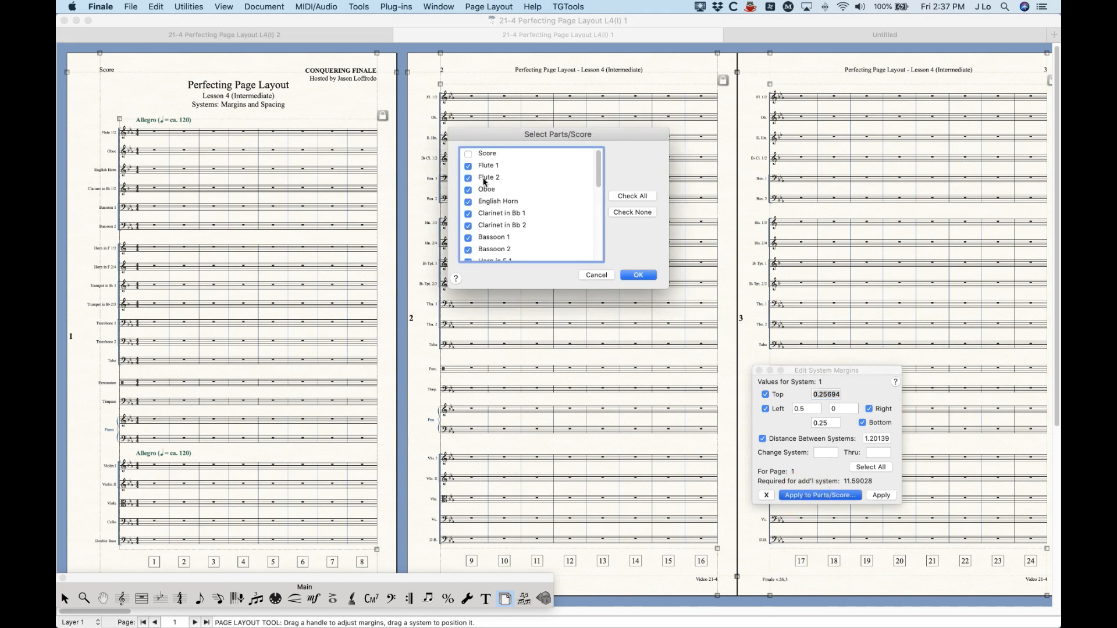
scroll(504, 203, "down", 1)
scroll(505, 205, "down", 3)
scroll(506, 208, "up", 5)
left_click(597, 276)
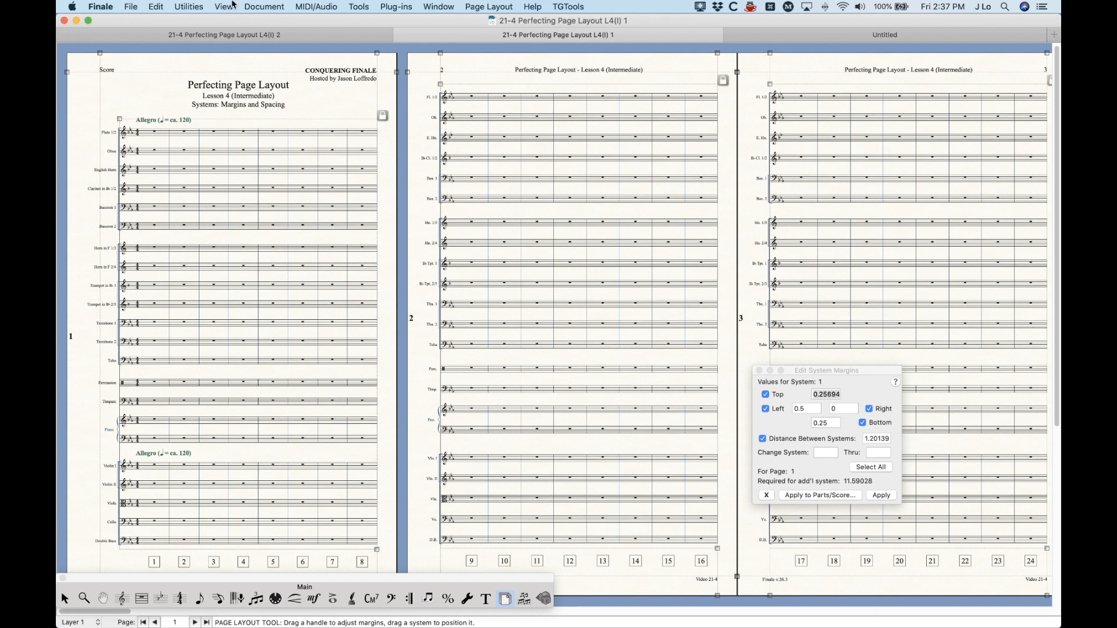
Step: Open the Flute 1 part for editing
left_click(268, 6)
mouse_move(269, 35)
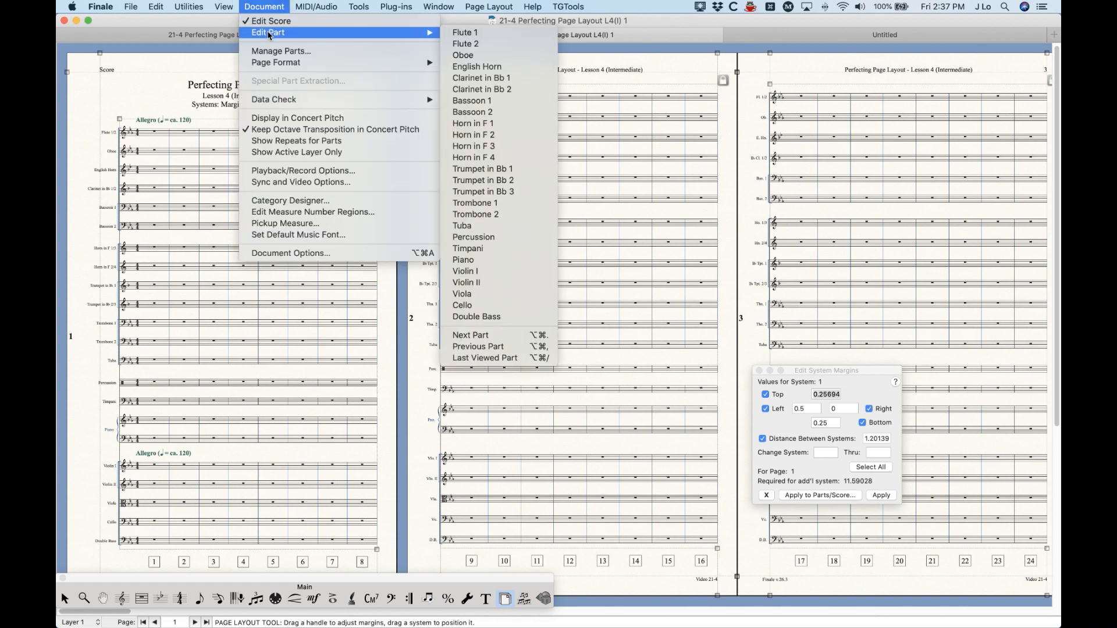
left_click(465, 32)
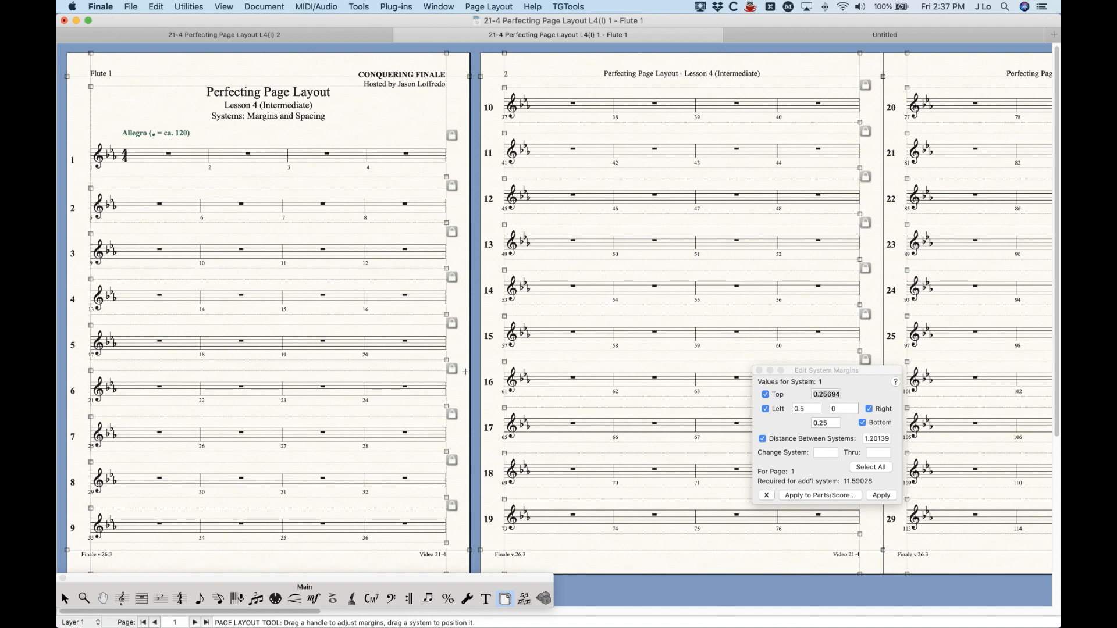
Step: Set the distance between systems to 0.25 from system 10 through the end of the Flute 1 part
scroll(465, 371, "right", 4)
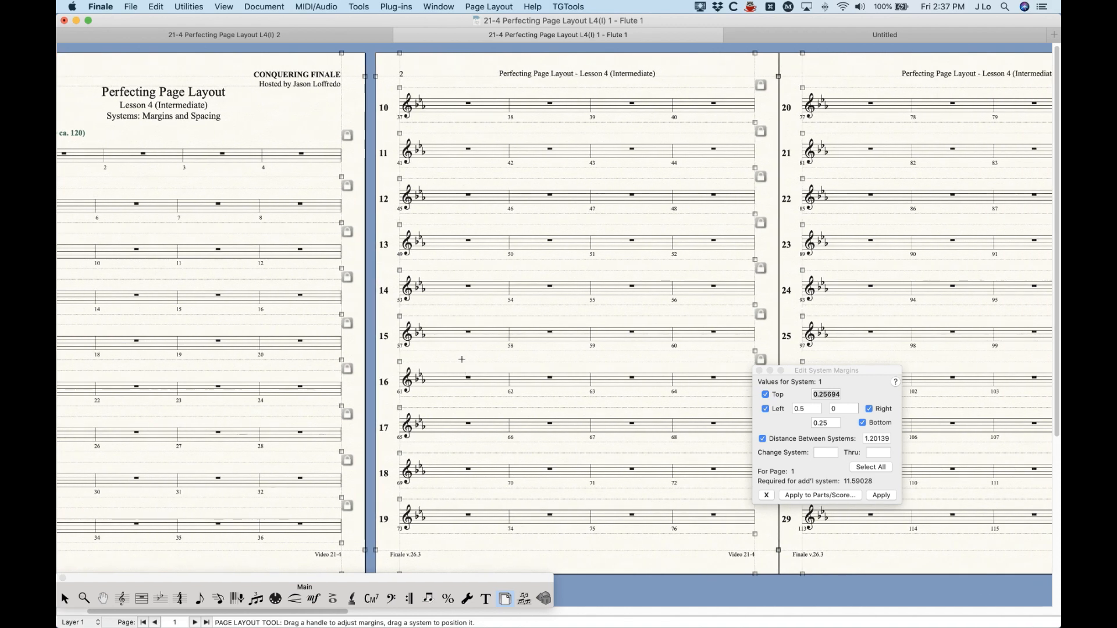
left_click(451, 104)
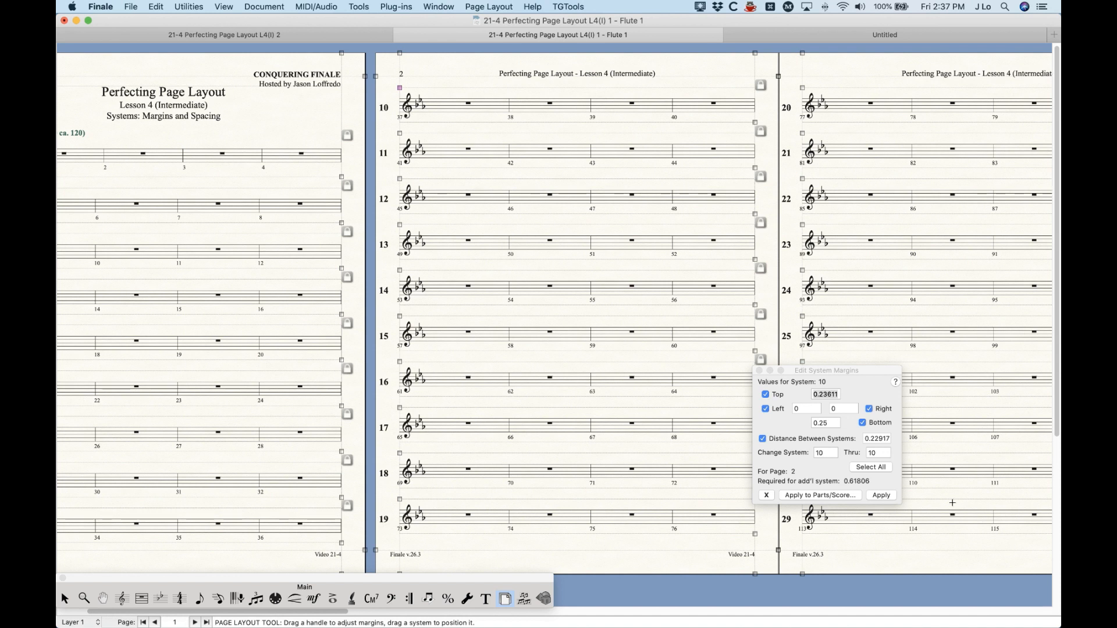
left_click(877, 453)
key("BackSpace")
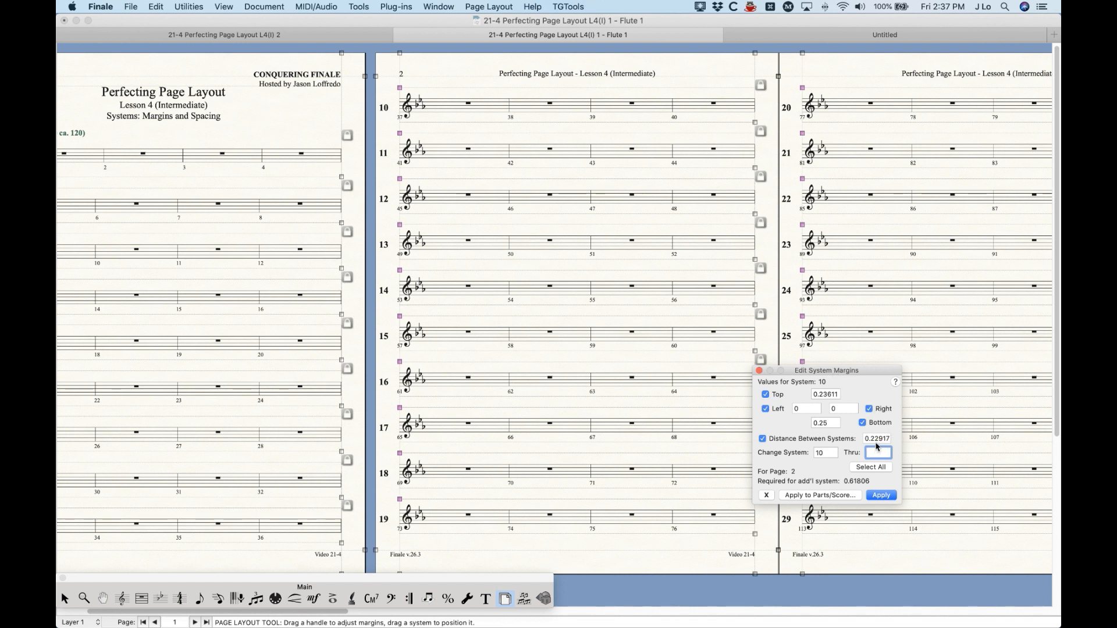
left_click(871, 440)
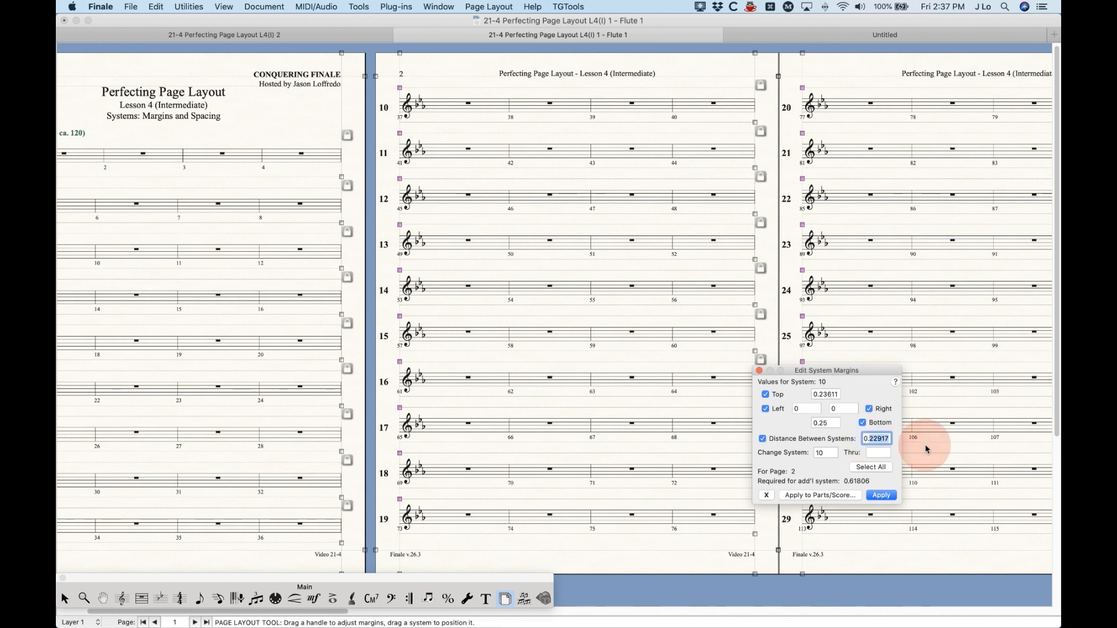
type("0.25")
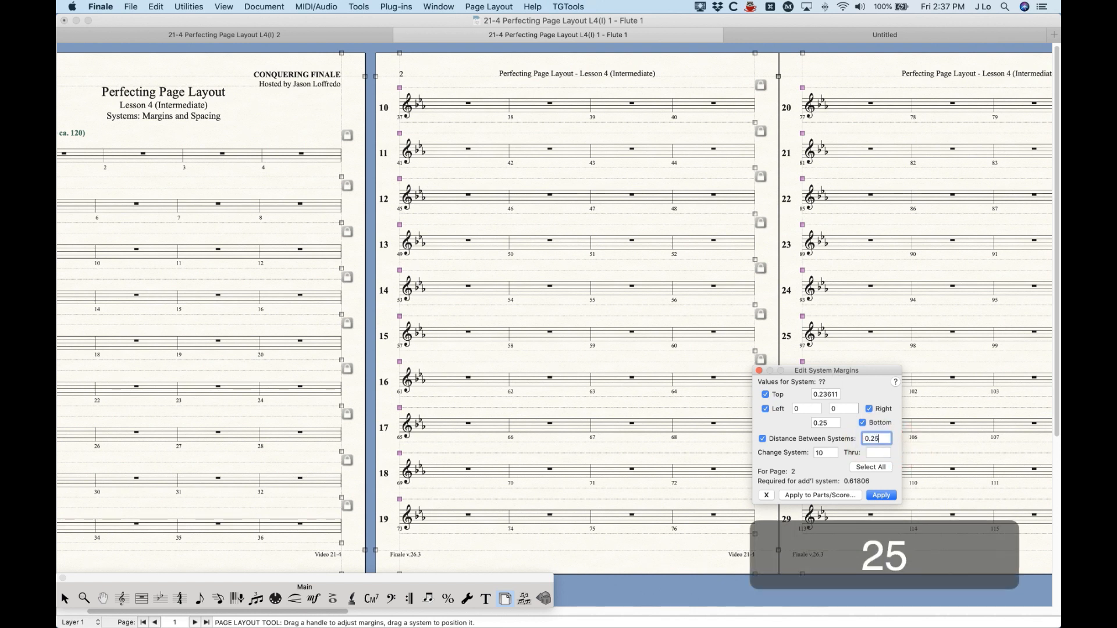
left_click(881, 496)
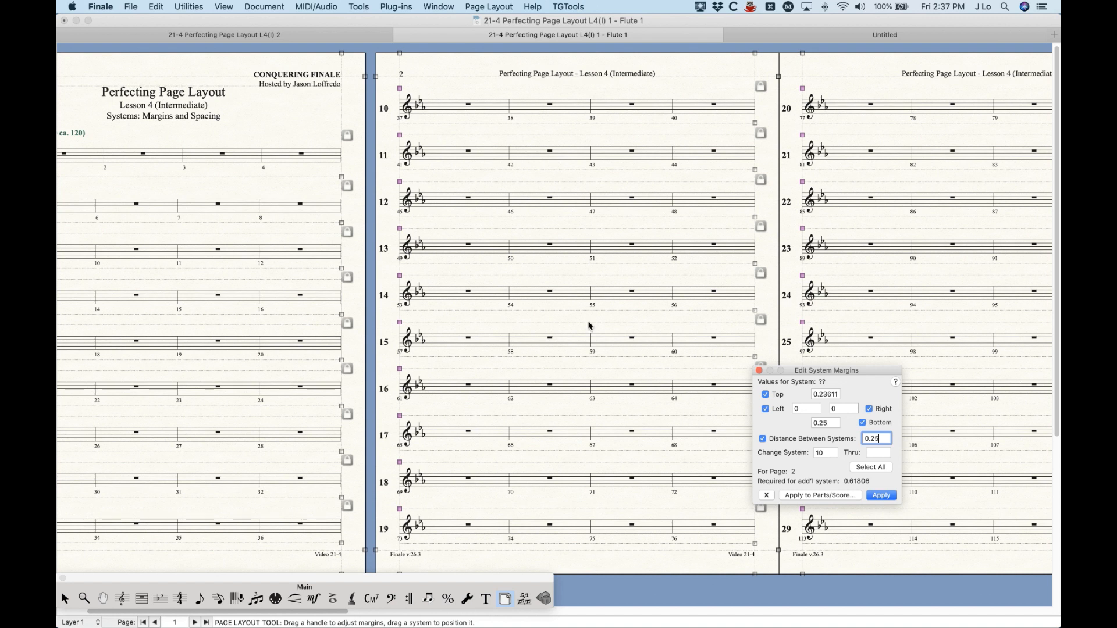
Step: Undo the distance change applied to the Flute 1 systems
key("super+z")
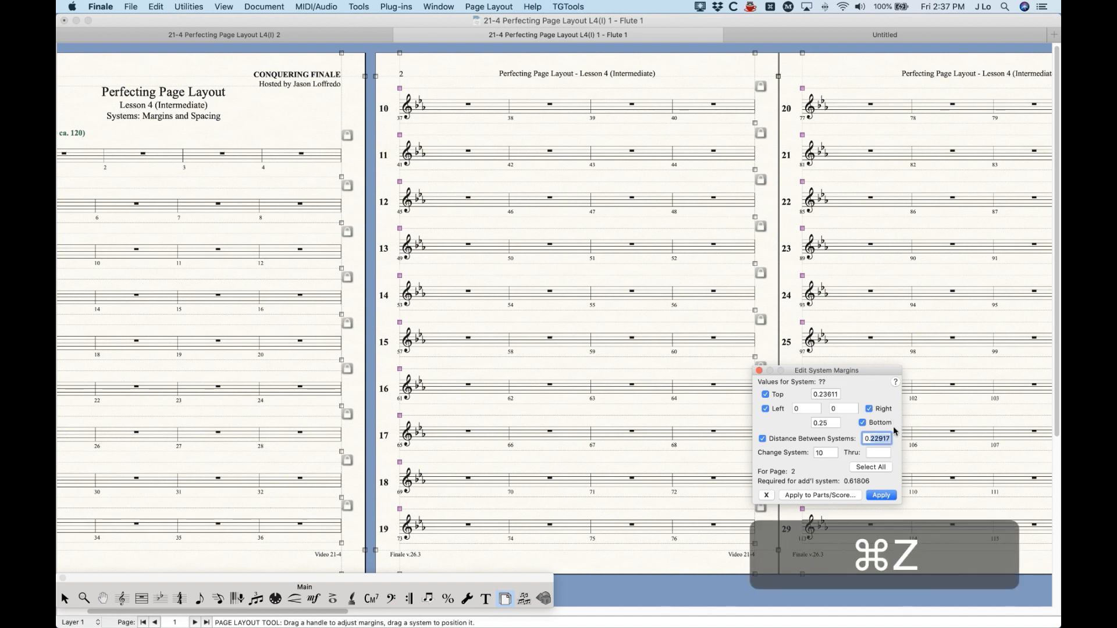
left_click(658, 558)
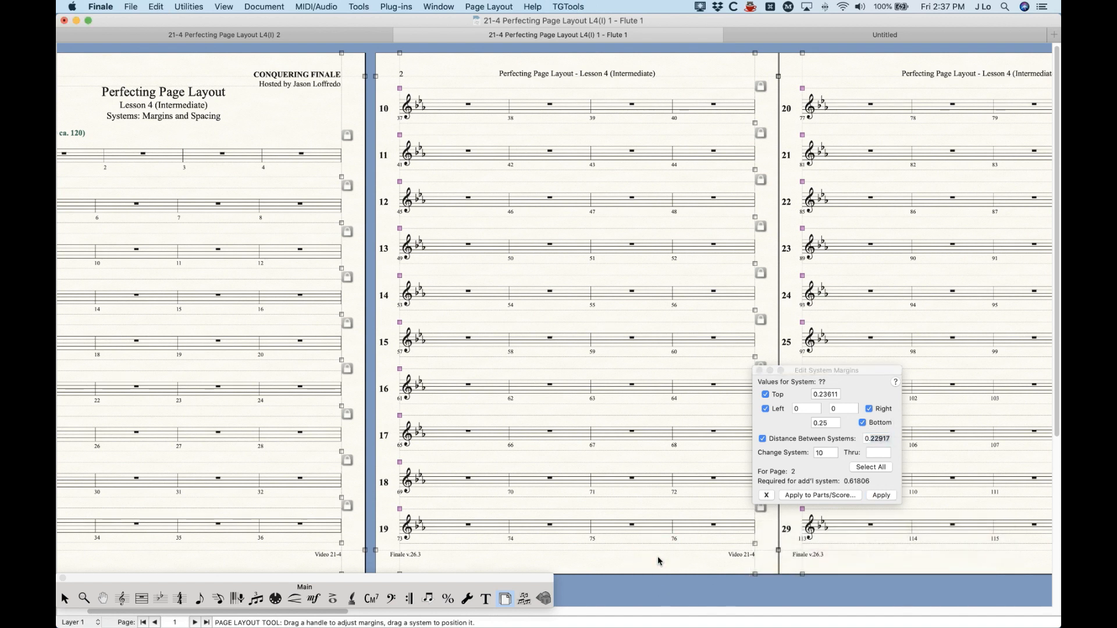
key("super+z")
Step: Set the distance between systems to 0.25 from system 10 onward and apply it across the chosen instrument parts
left_click(861, 374)
type("25")
left_click(811, 495)
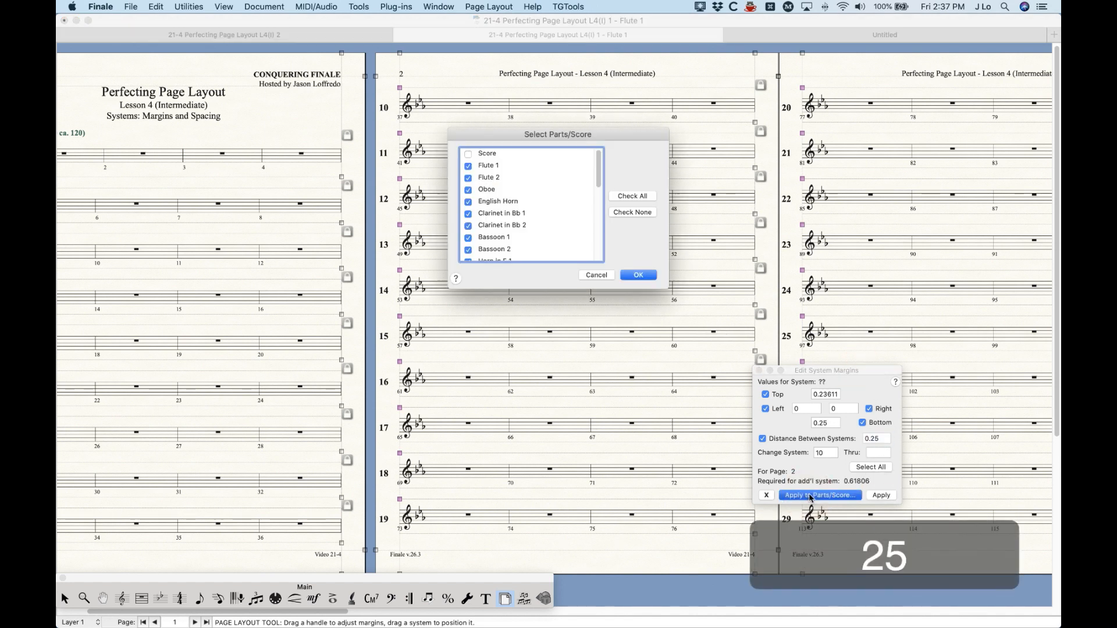
left_click(631, 197)
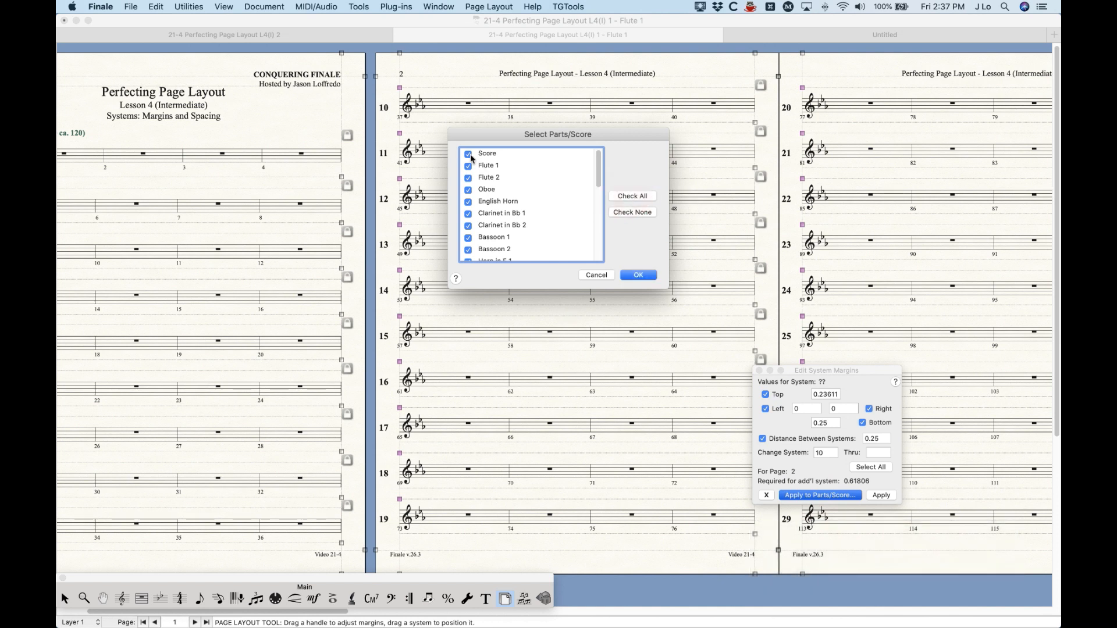
scroll(476, 175, "down", 5)
left_click(469, 195)
scroll(500, 218, "up", 5)
left_click(638, 275)
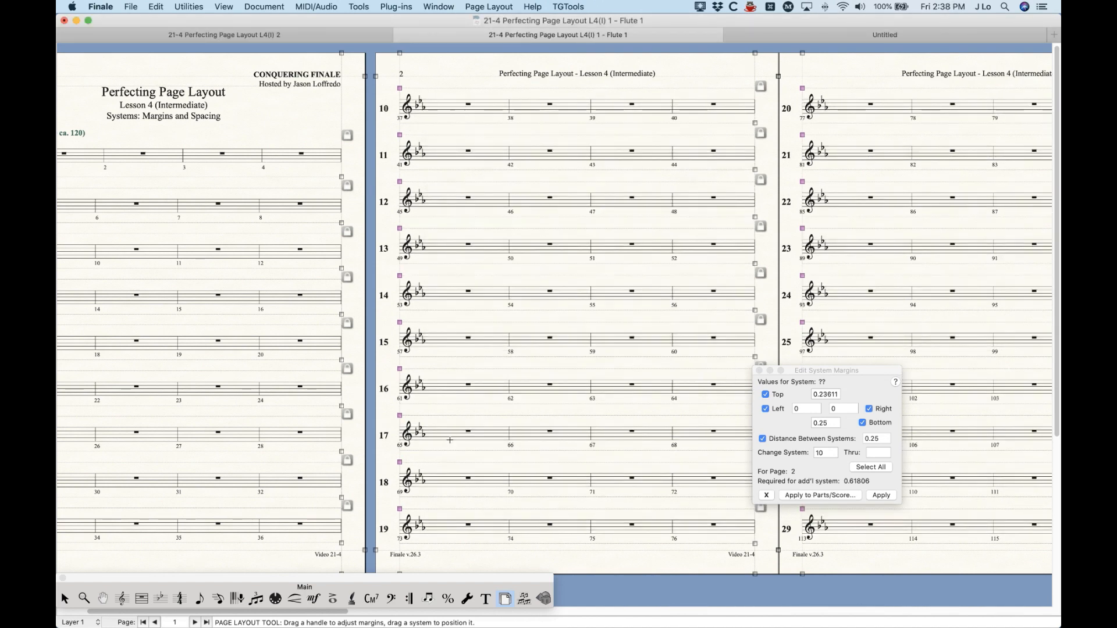
Step: Go through the Flute 2, Oboe, English Horn and Clarinet in Bb 1 parts to check their system spacing
key("alt+super+period")
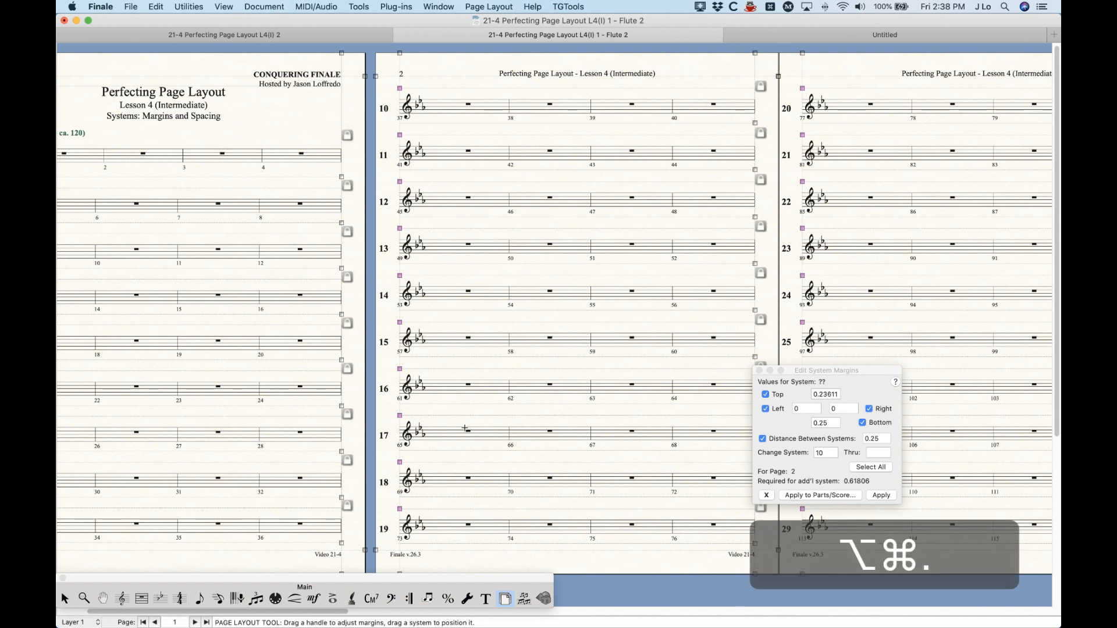
key("alt+super+period")
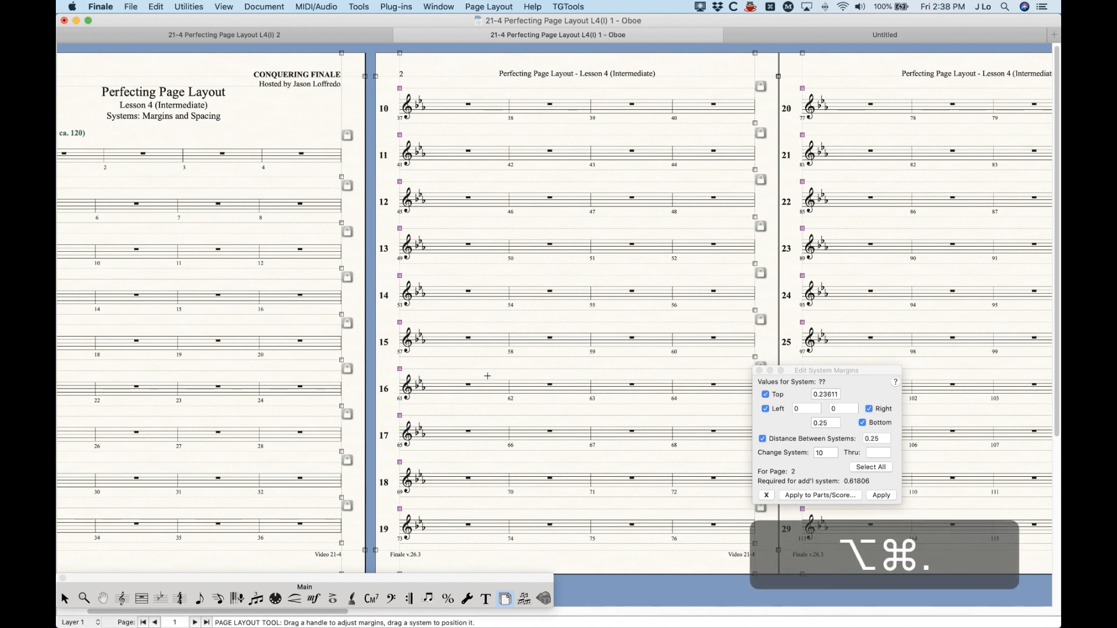
key("alt+super+period")
key("alt+super+period")
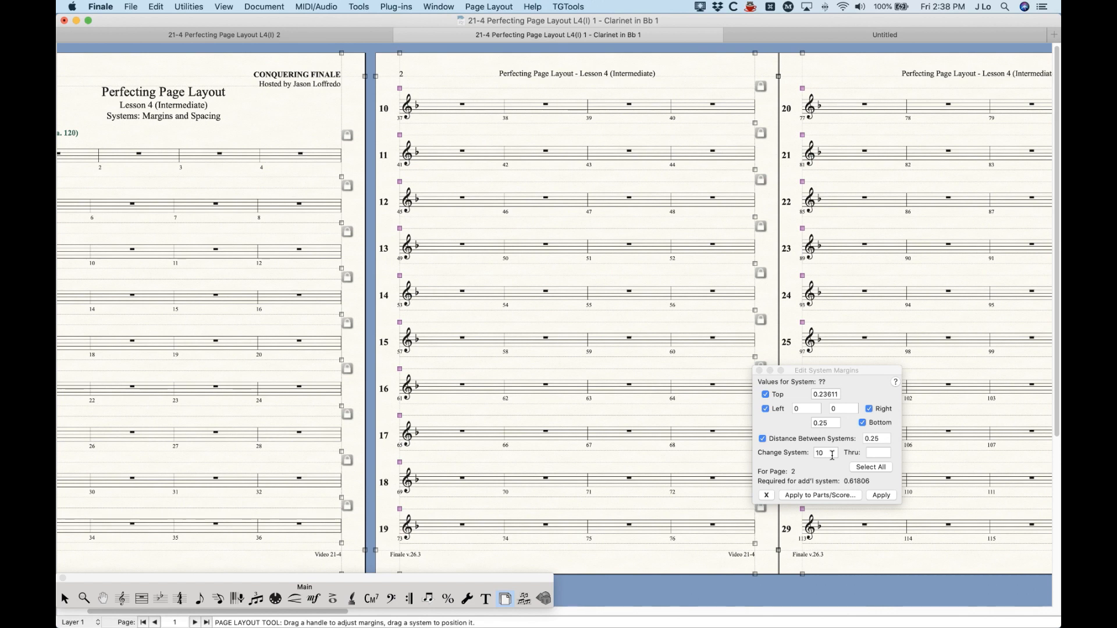
left_click(258, 6)
mouse_move(261, 34)
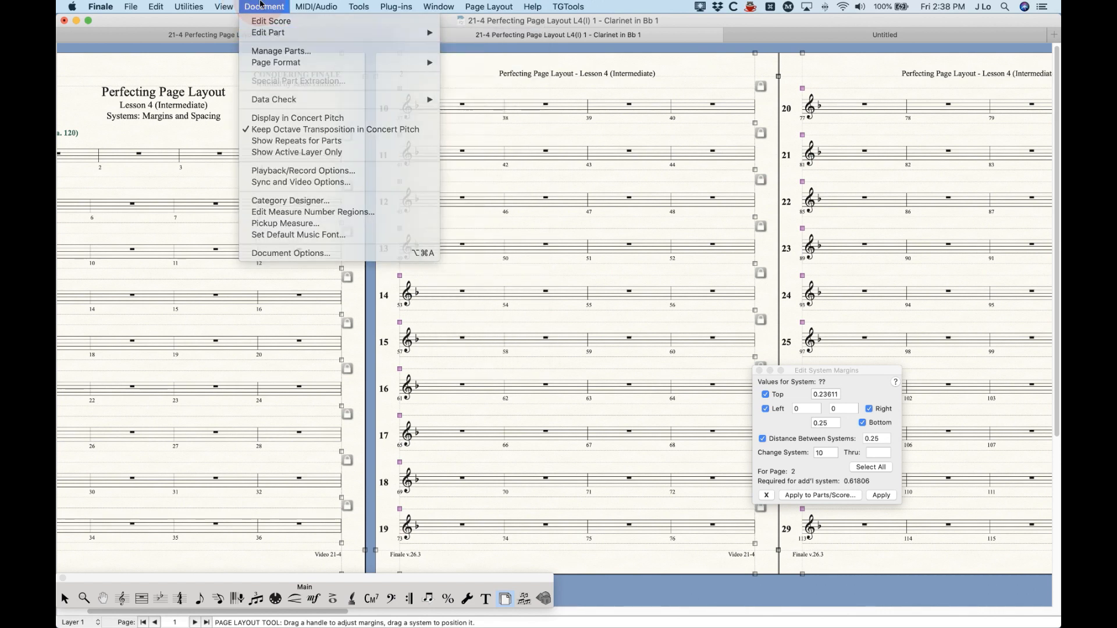
left_click(260, 7)
Step: Try limiting the parts/score selection for the system margins to Flute 1 and Flute 2, and cancel the selection dialog
left_click(858, 372)
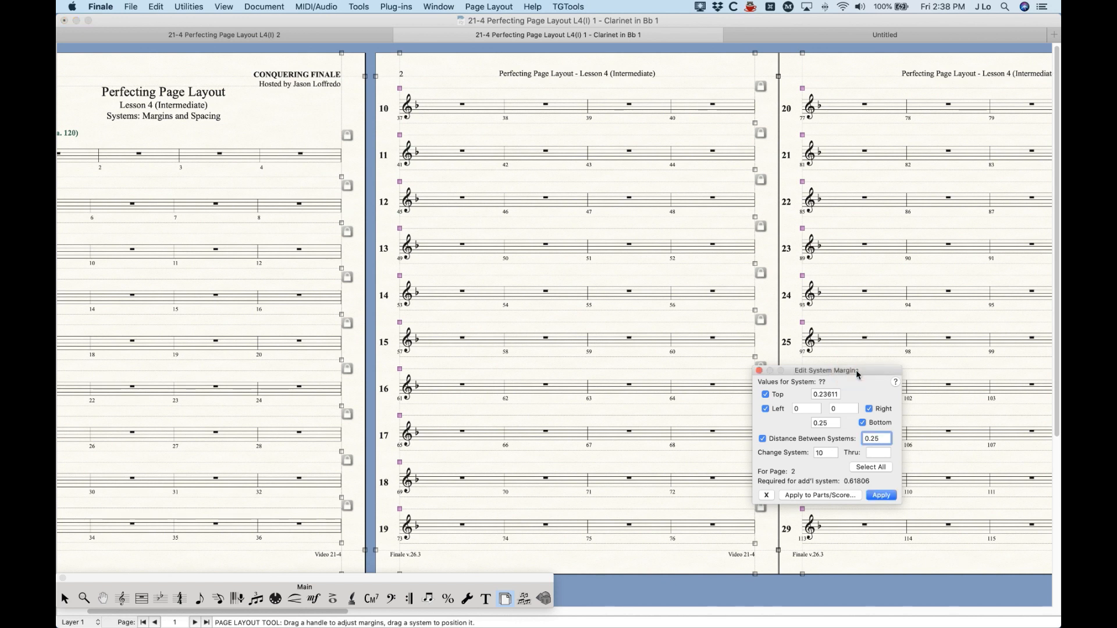
left_click_drag(856, 372, 911, 391)
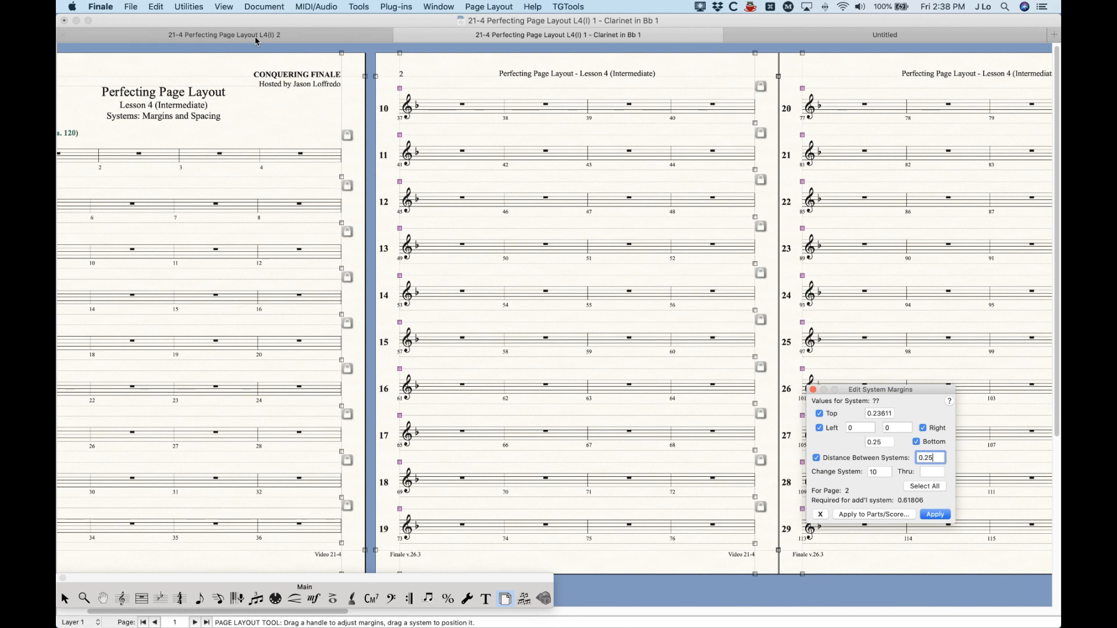
left_click(862, 514)
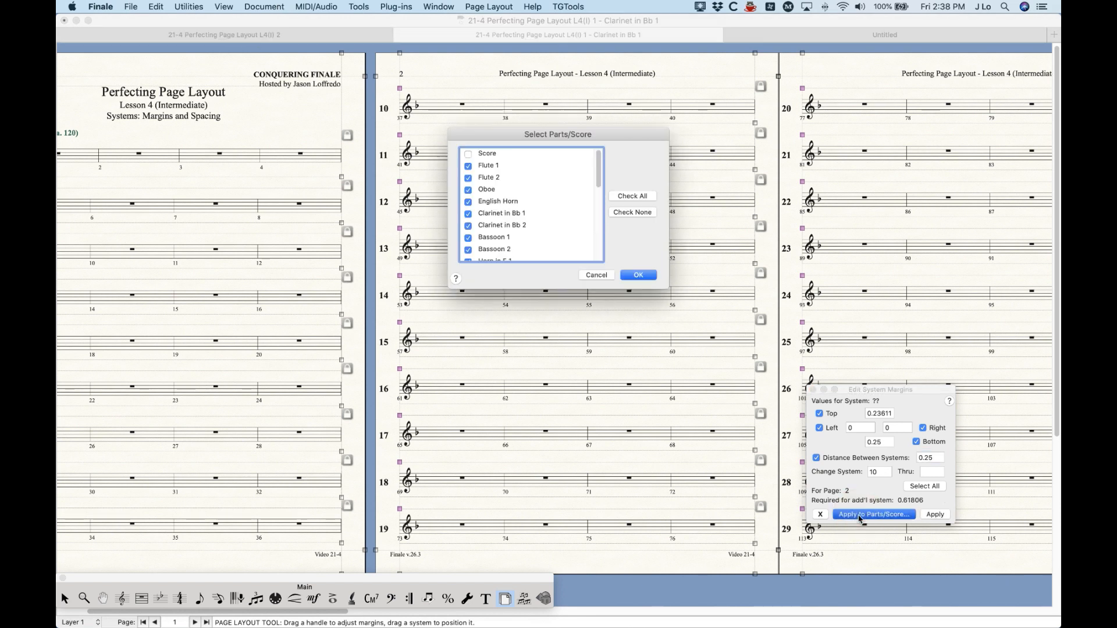
left_click(469, 191)
left_click(469, 202)
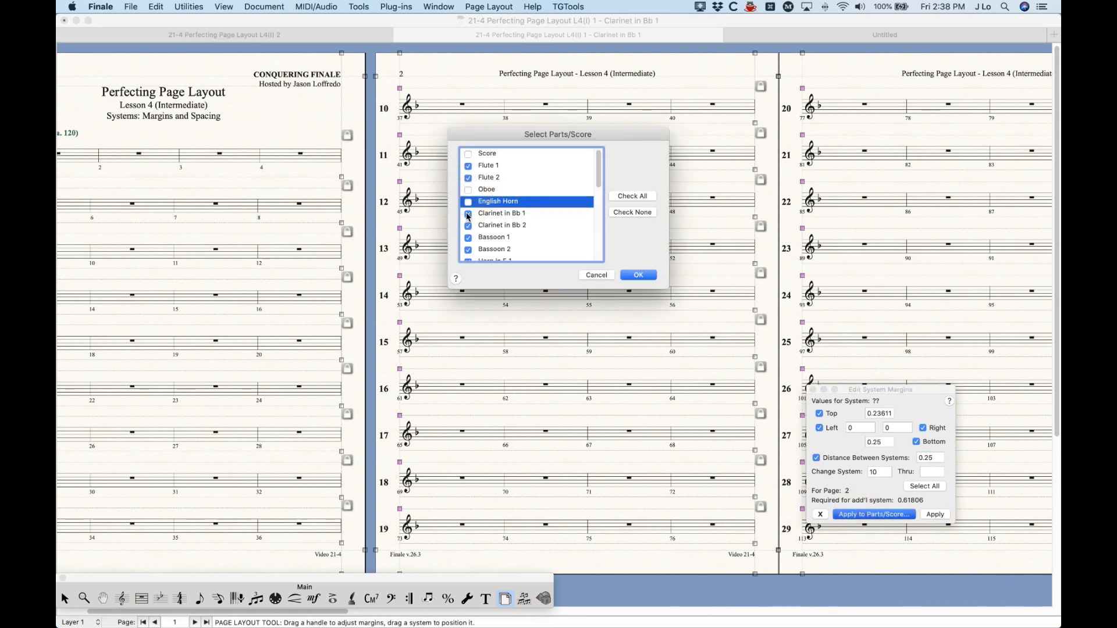
left_click(468, 215)
left_click(632, 212)
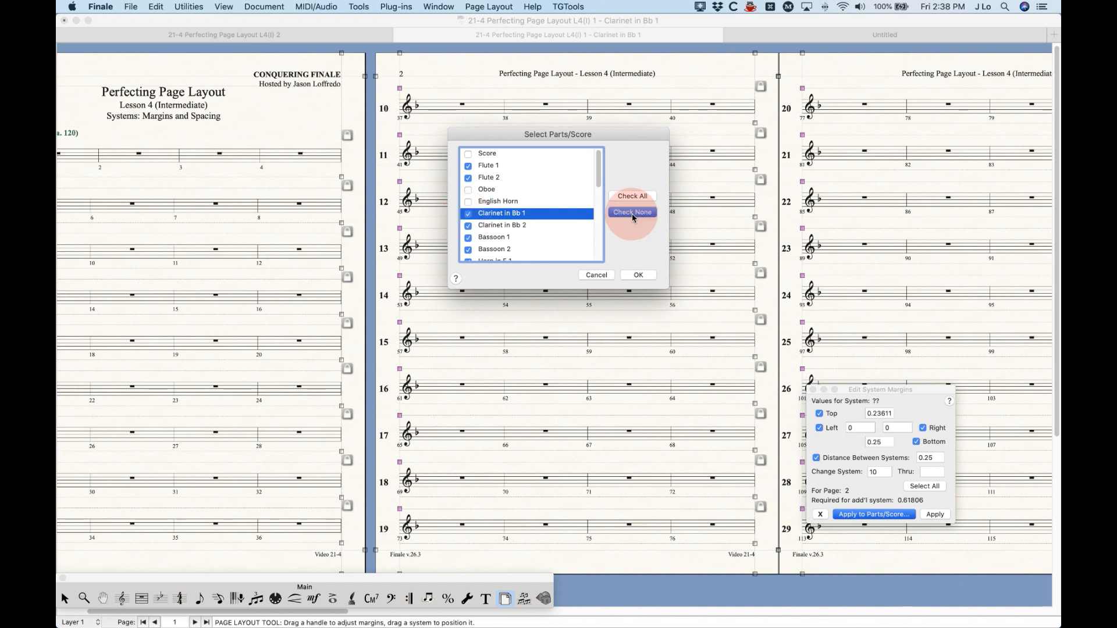
left_click(468, 165)
left_click(468, 178)
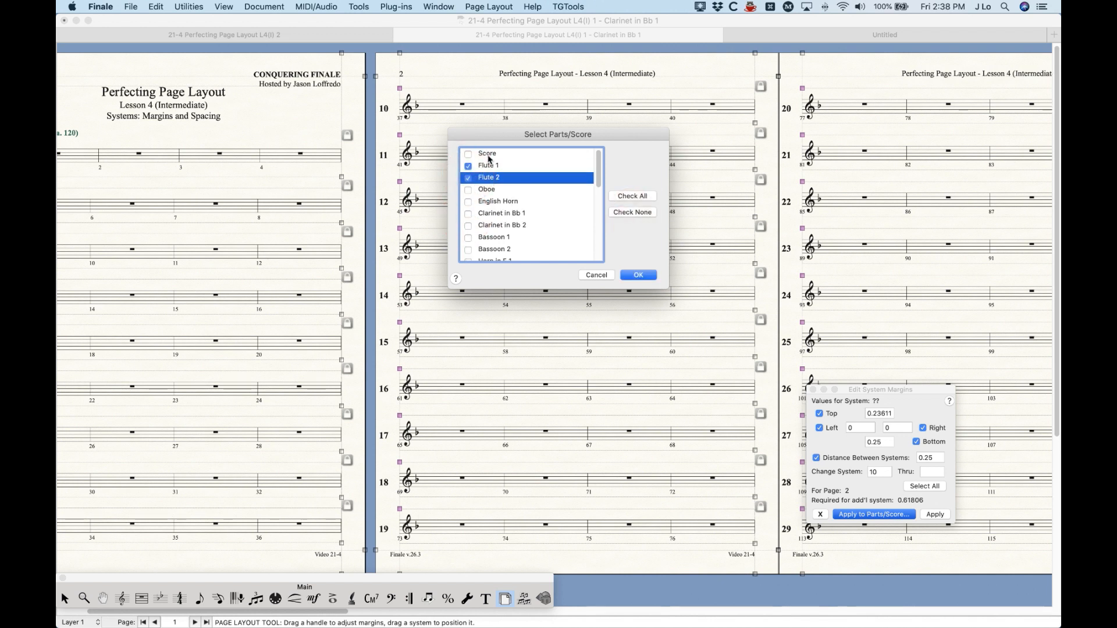
left_click(596, 276)
left_click(881, 390)
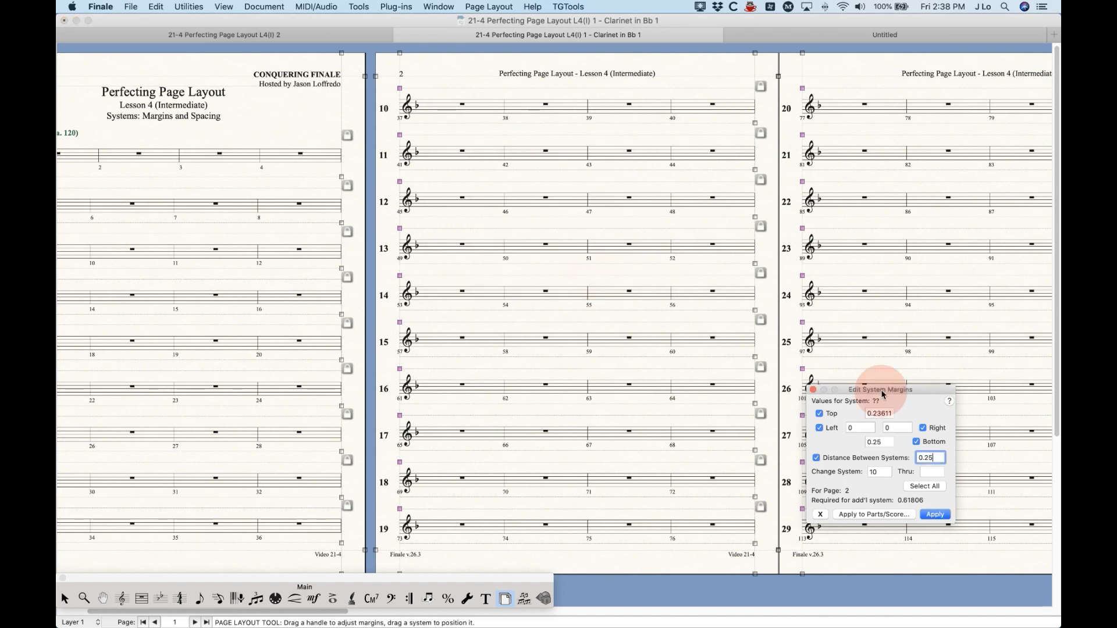
Step: Switch to the document 21-4 Perfecting Page Layout L4(I) 2, examine the system margins in Page Format for Score, and cancel
left_click(224, 35)
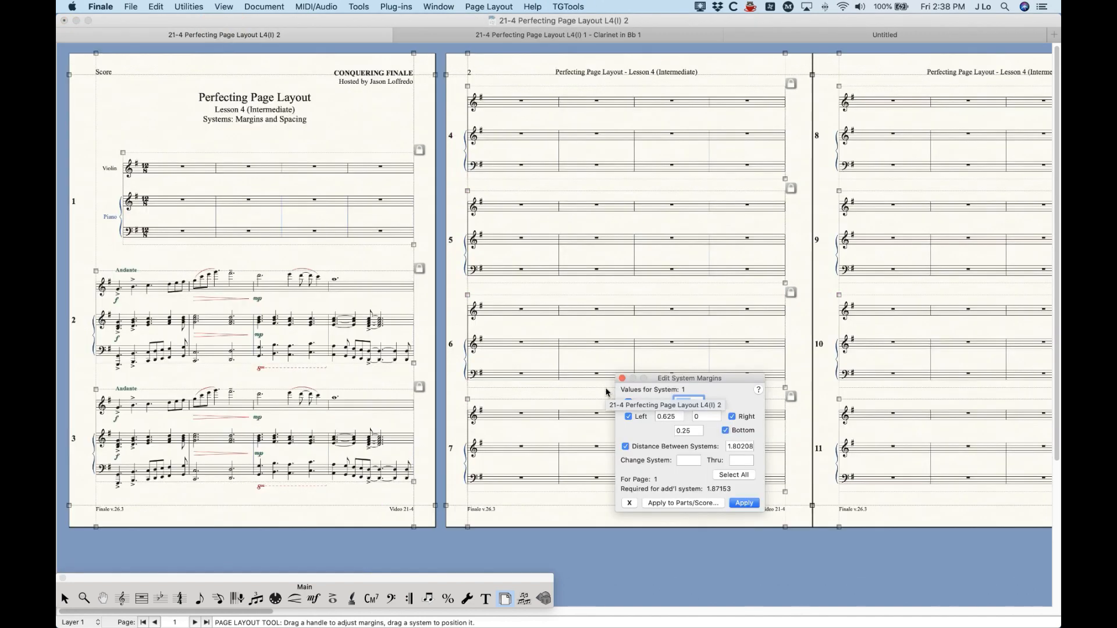
scroll(547, 371, "right", 1)
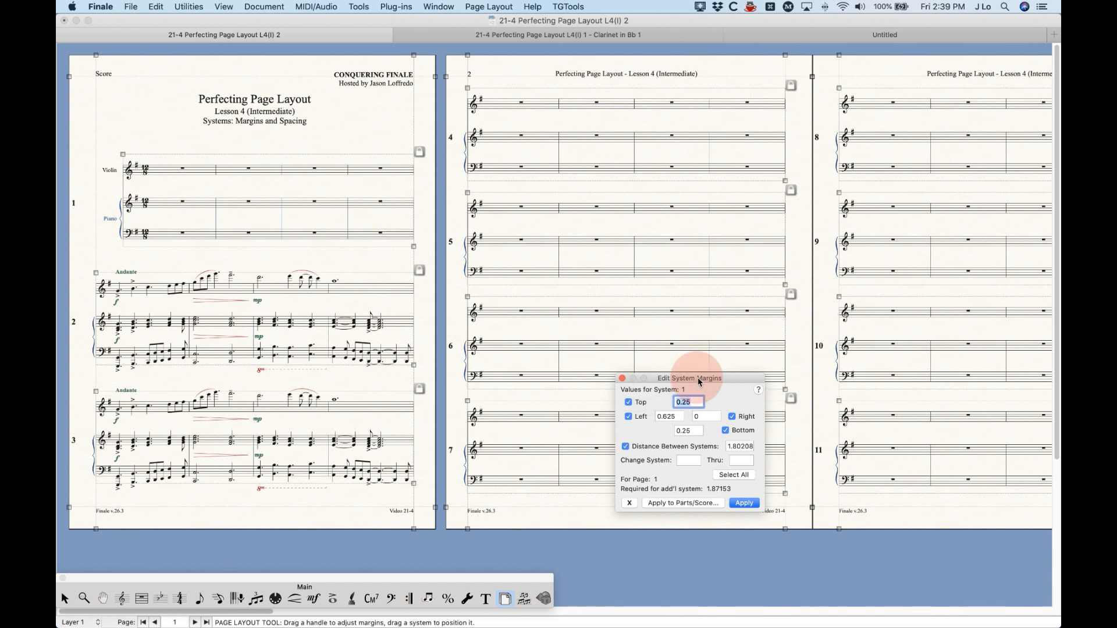
left_click_drag(704, 378, 914, 414)
left_click(348, 120)
left_click(279, 6)
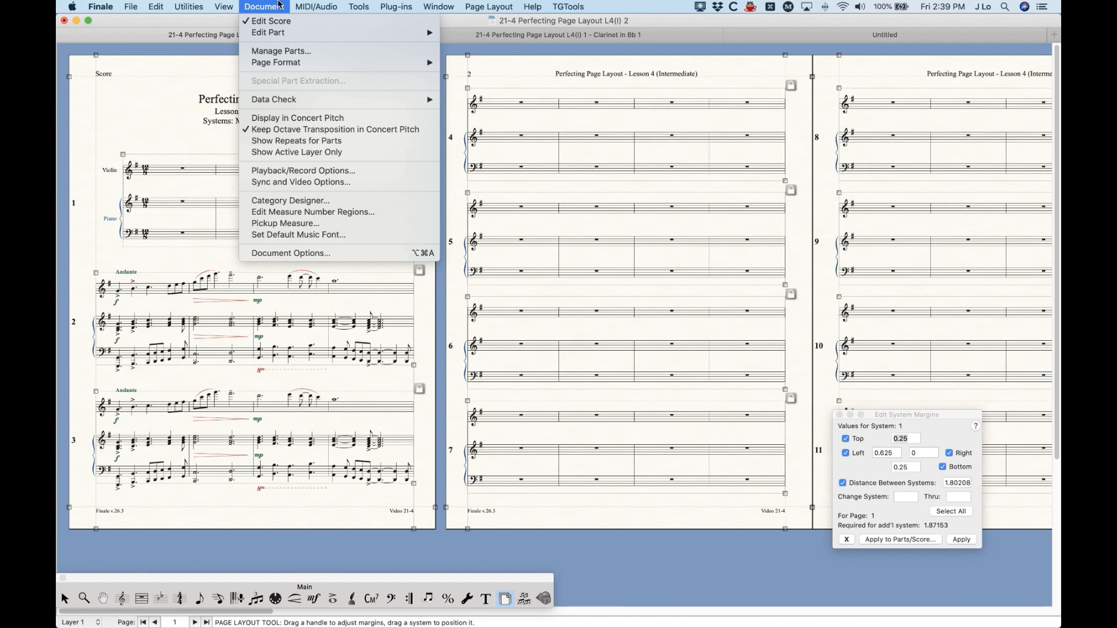
mouse_move(278, 62)
left_click(467, 62)
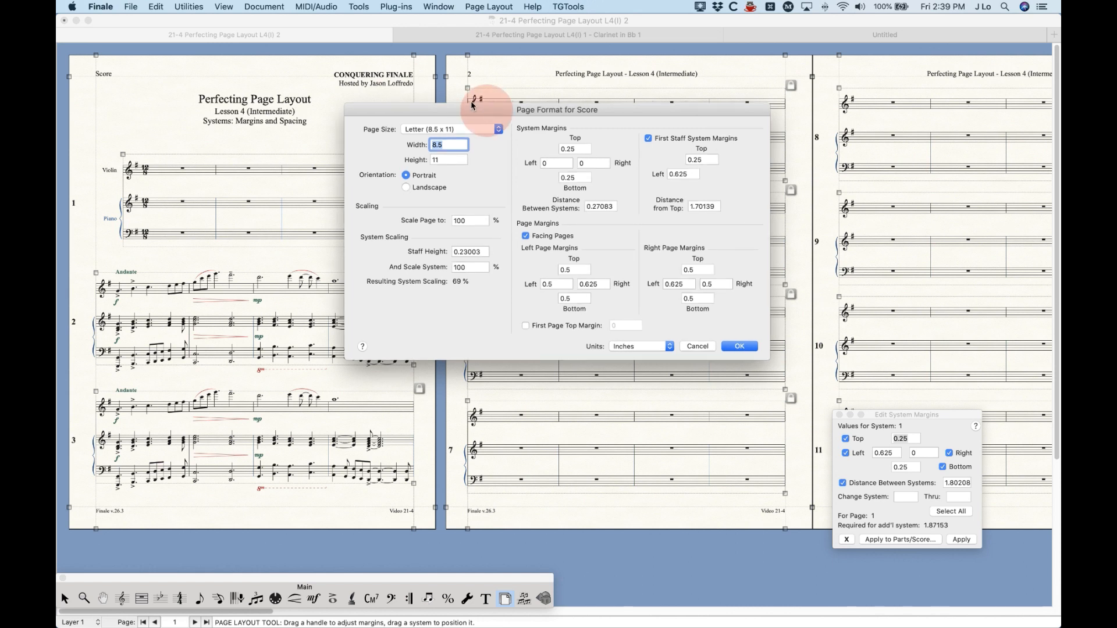
left_click_drag(490, 116, 473, 106)
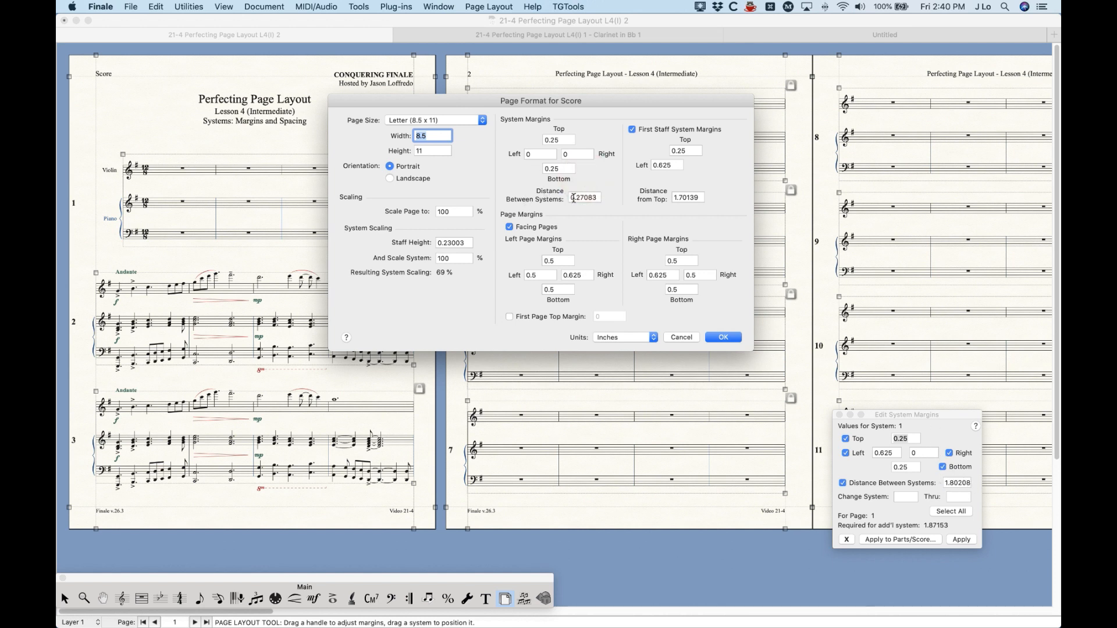
left_click(681, 337)
Step: Update the page format for the score from the current page layout
left_click(487, 7)
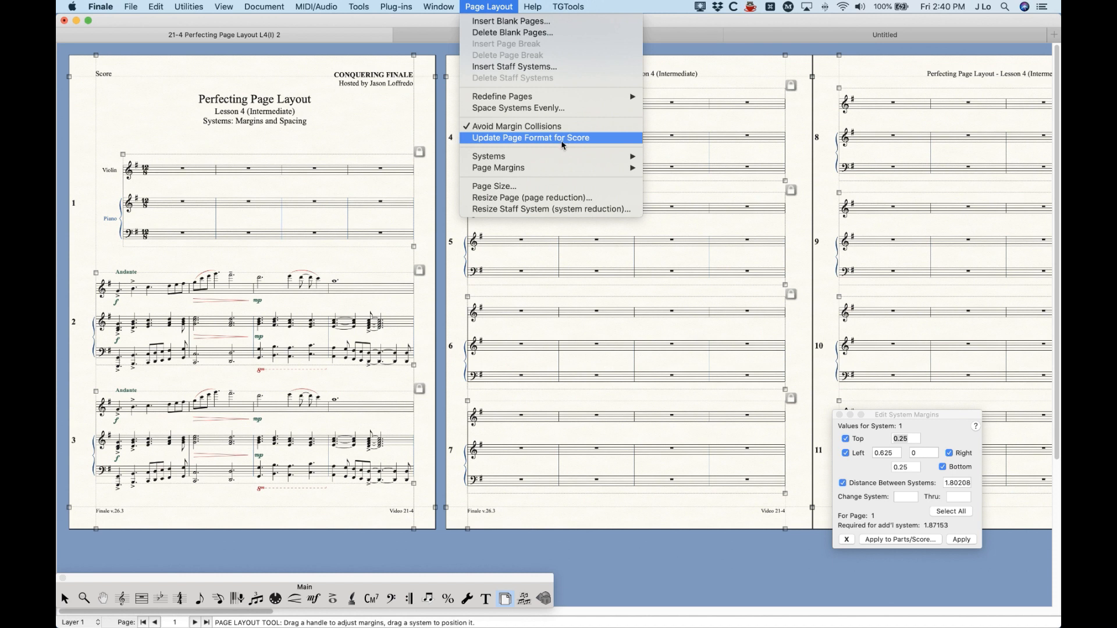
left_click(564, 140)
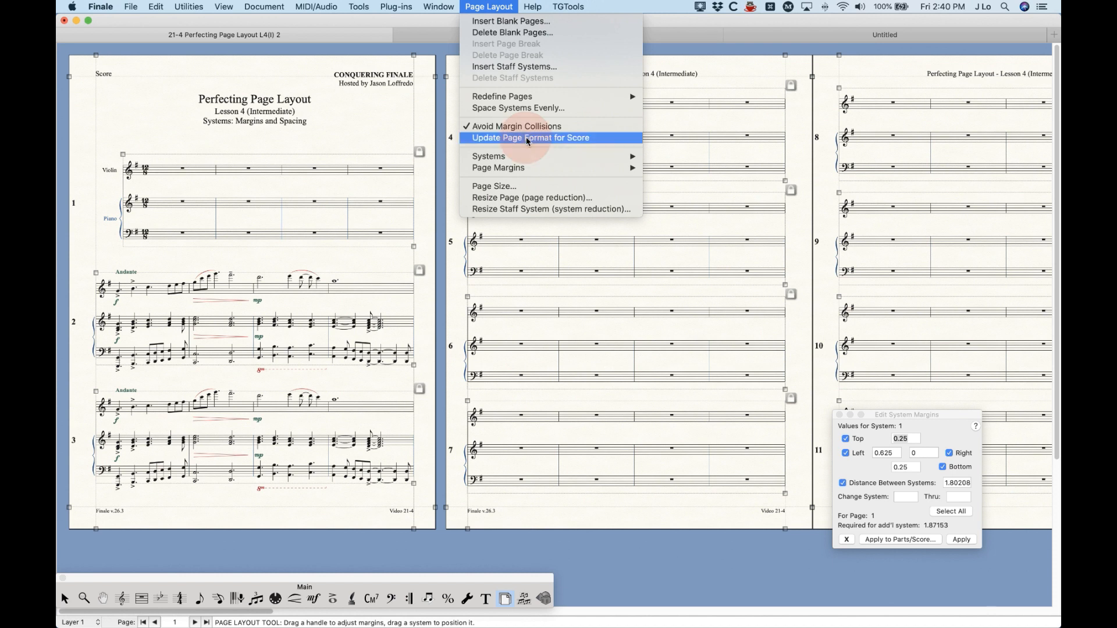
left_click(917, 416)
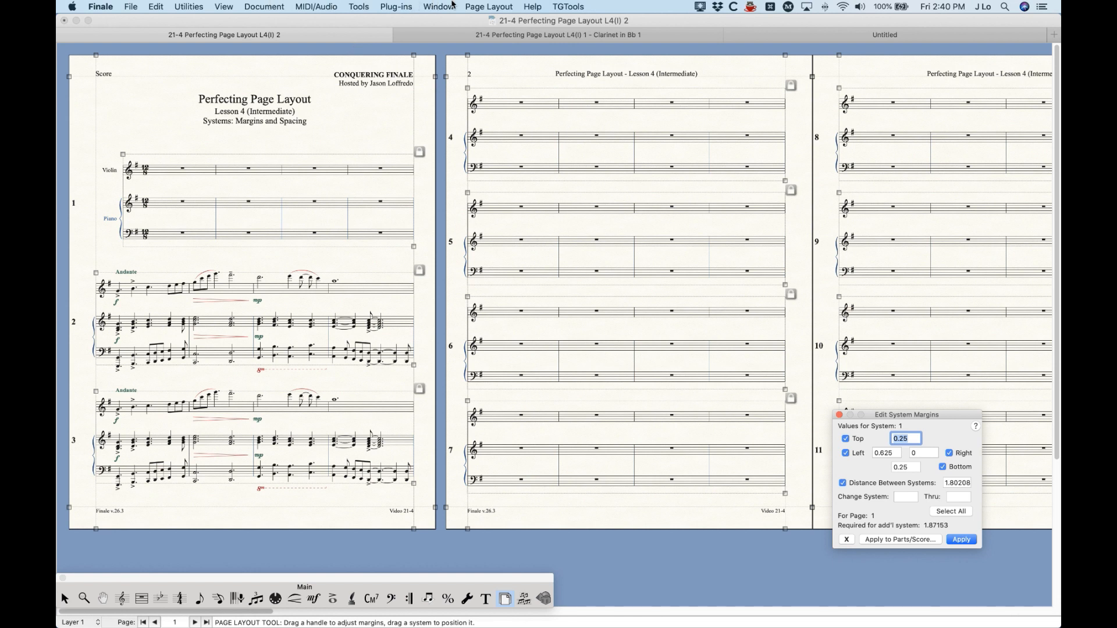
left_click(474, 5)
left_click(564, 139)
Step: Set the regular top system margin in Page Format for Score to 0.5 inches and accept the format
left_click(254, 5)
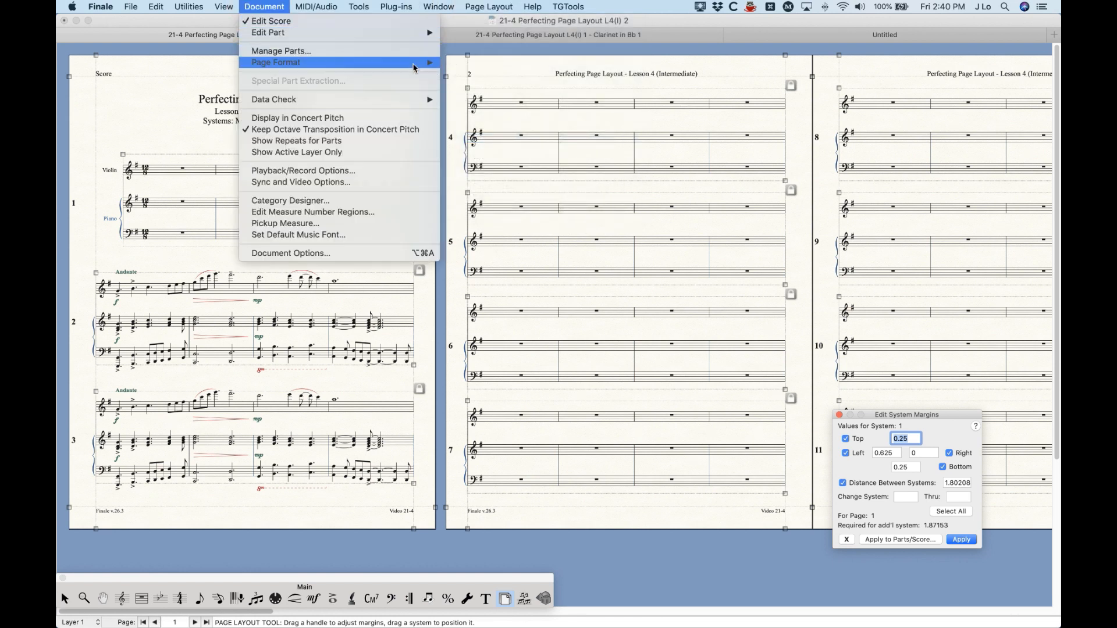
left_click(461, 63)
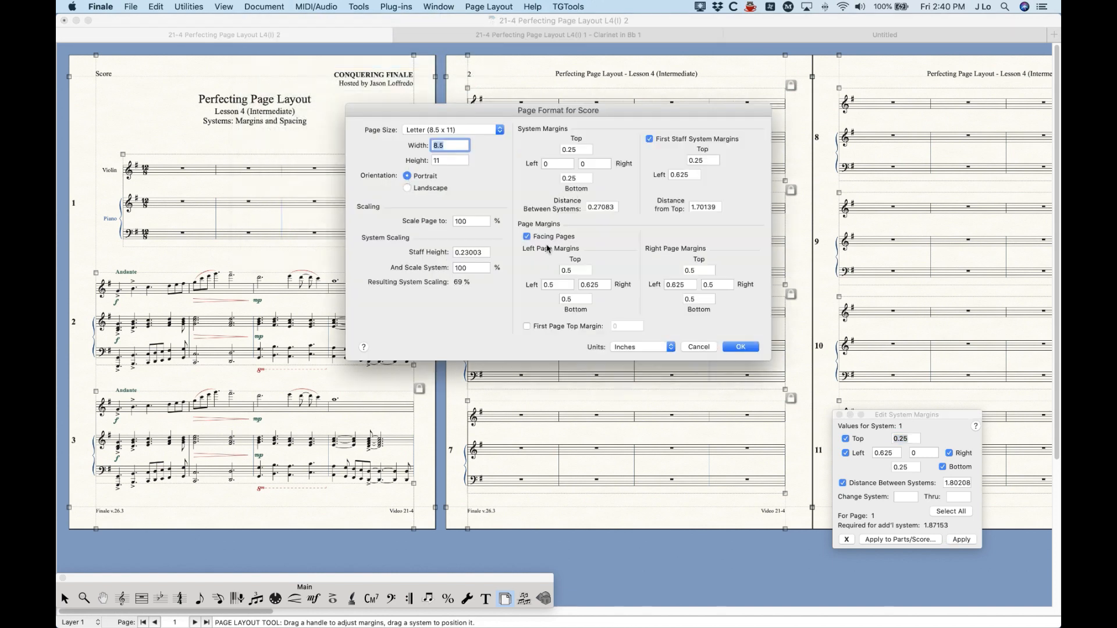
left_click(889, 416)
left_click_drag(633, 114, 626, 109)
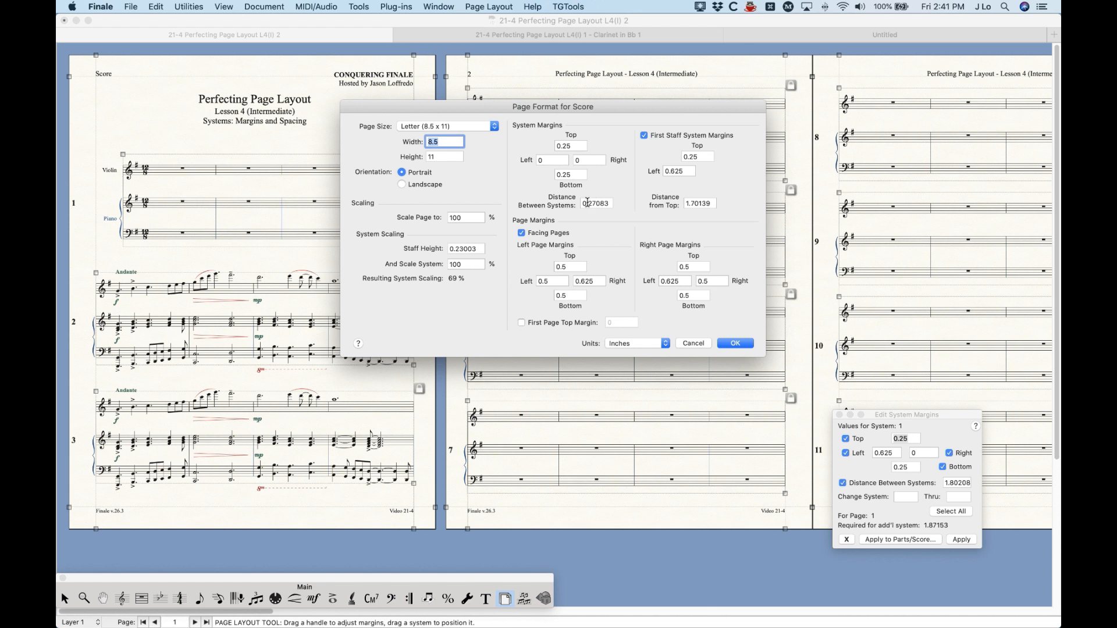
left_click_drag(579, 146, 495, 142)
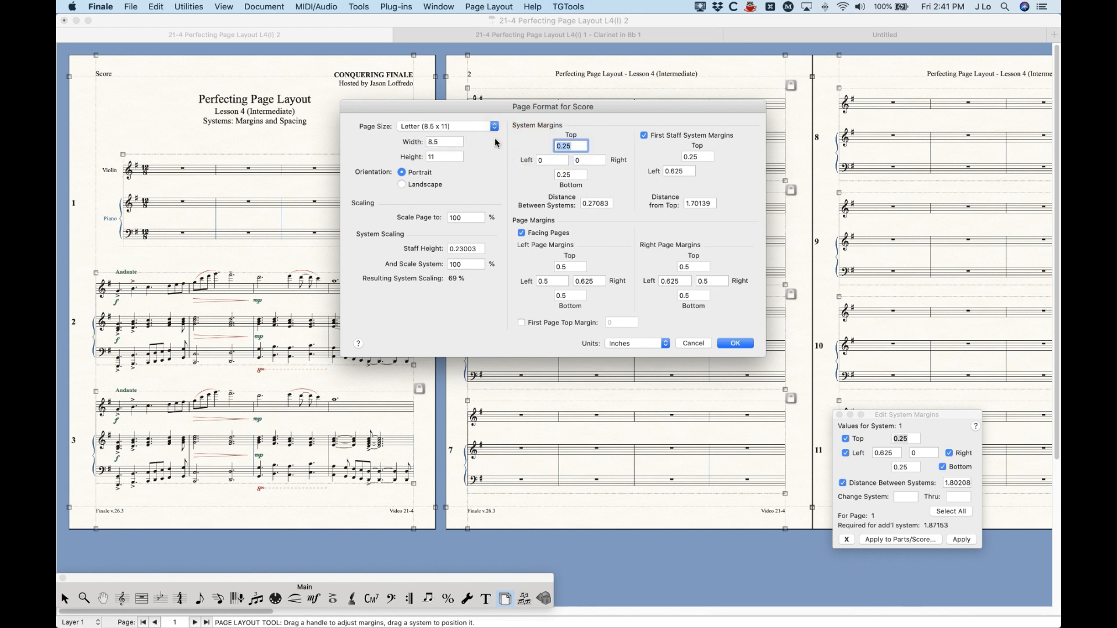
type(".5")
left_click(735, 343)
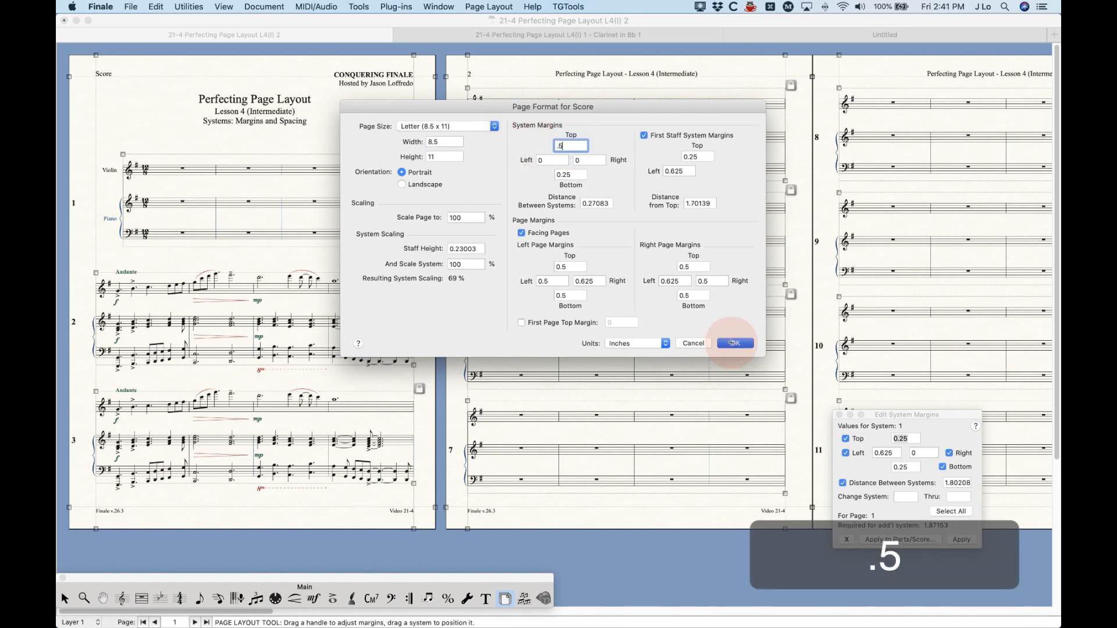
Step: Redefine the score's pages with the changed page format and undo the redefinition
left_click(490, 7)
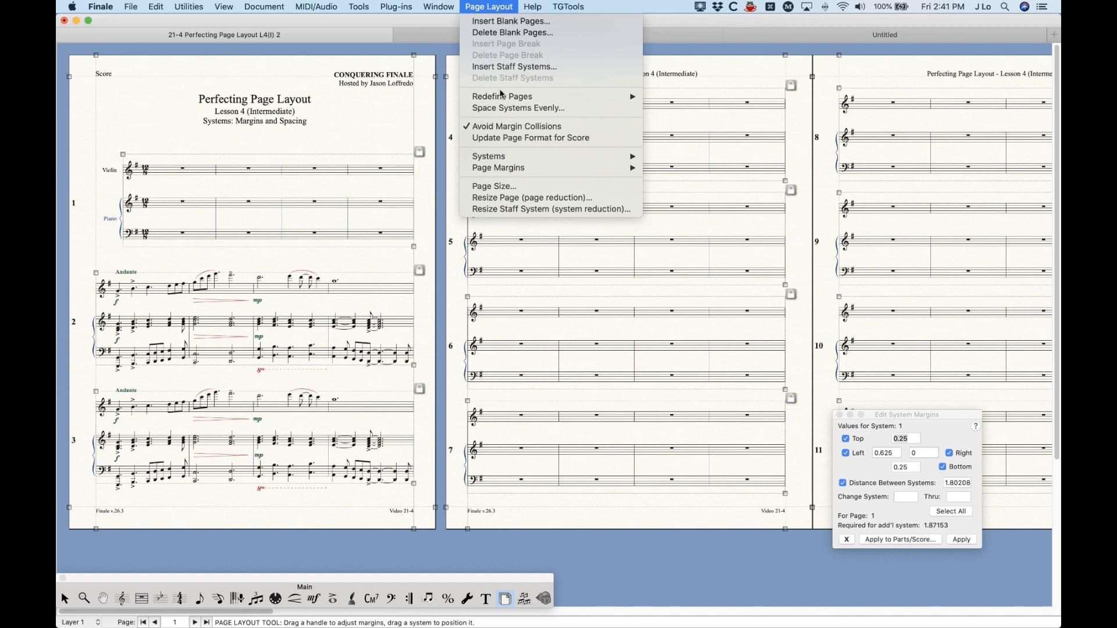
mouse_move(501, 96)
left_click(709, 108)
left_click(639, 217)
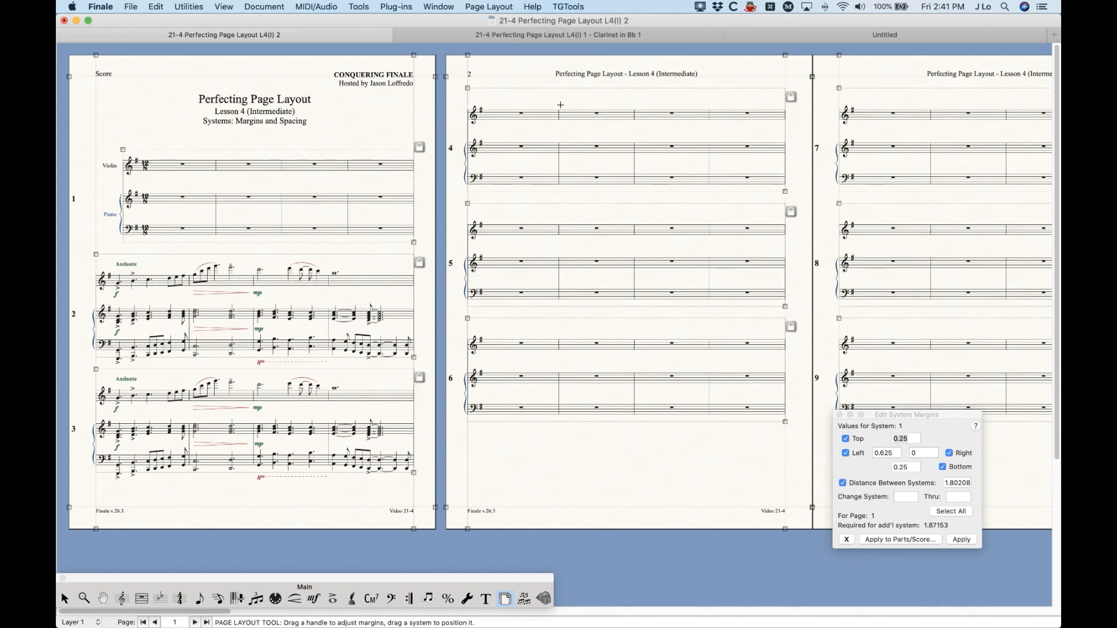
key("ctrl+z")
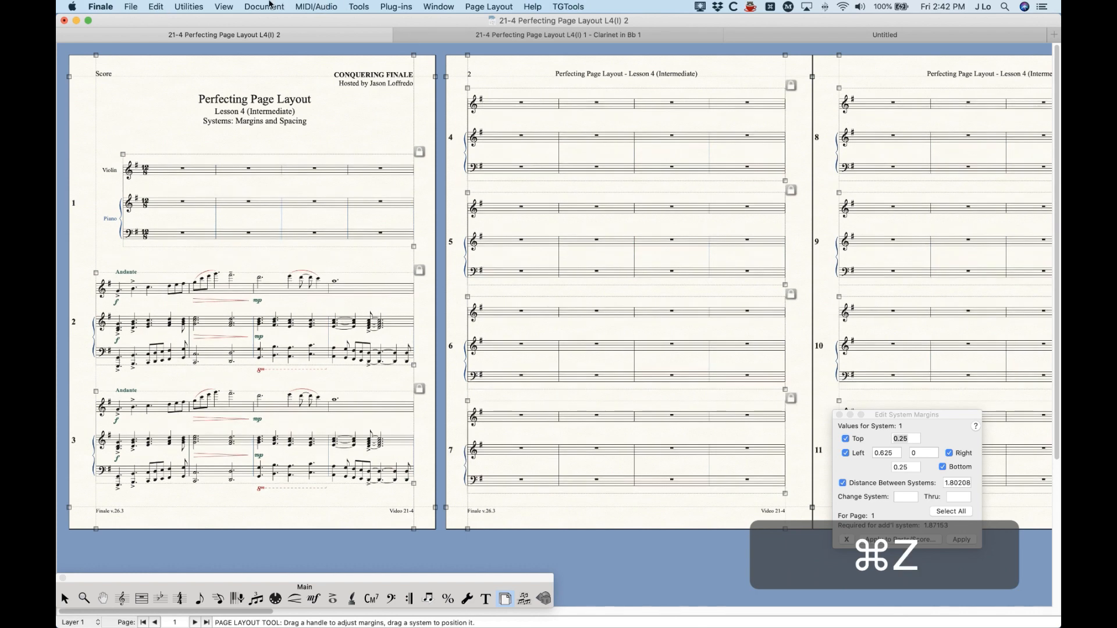
Step: Set the regular top system margin in Page Format for Score to 0.25 inches and accept the format
left_click(264, 6)
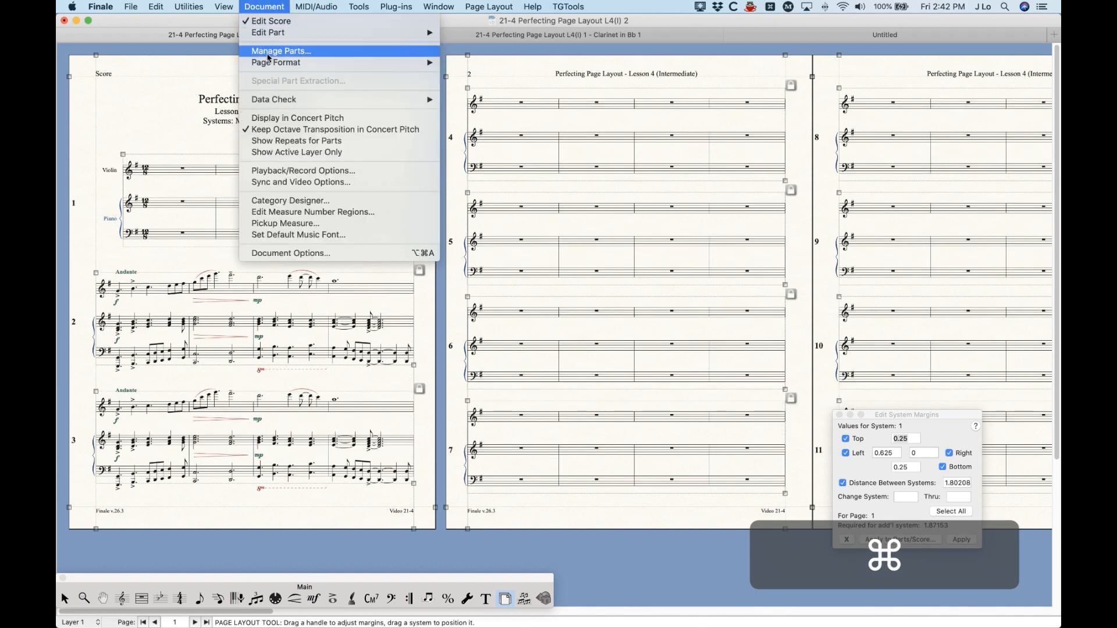
mouse_move(268, 62)
left_click(460, 63)
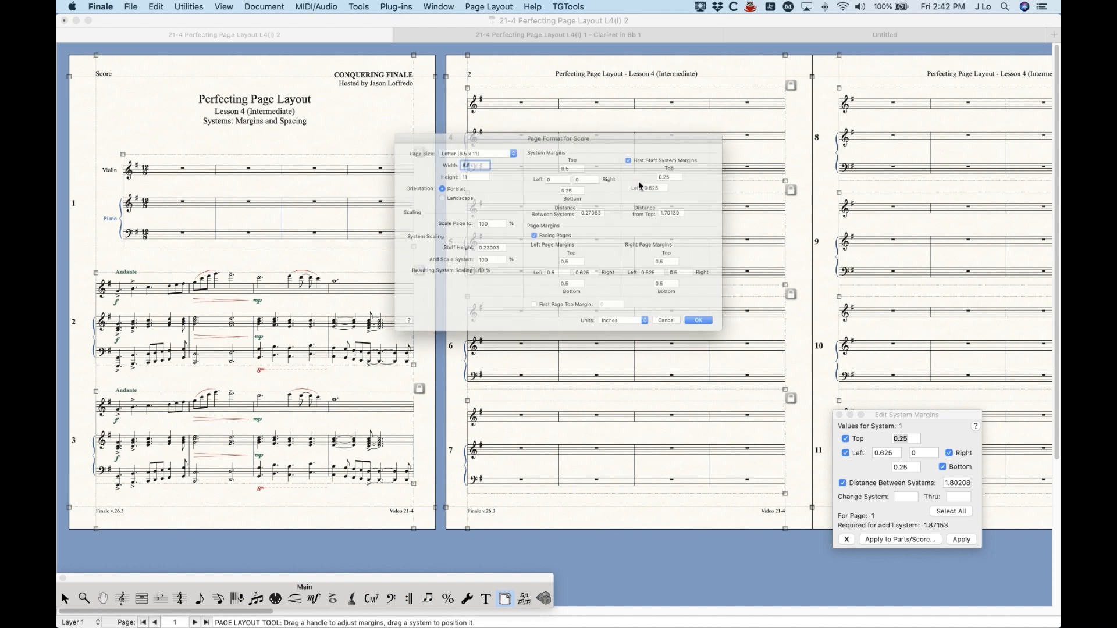
left_click(579, 150)
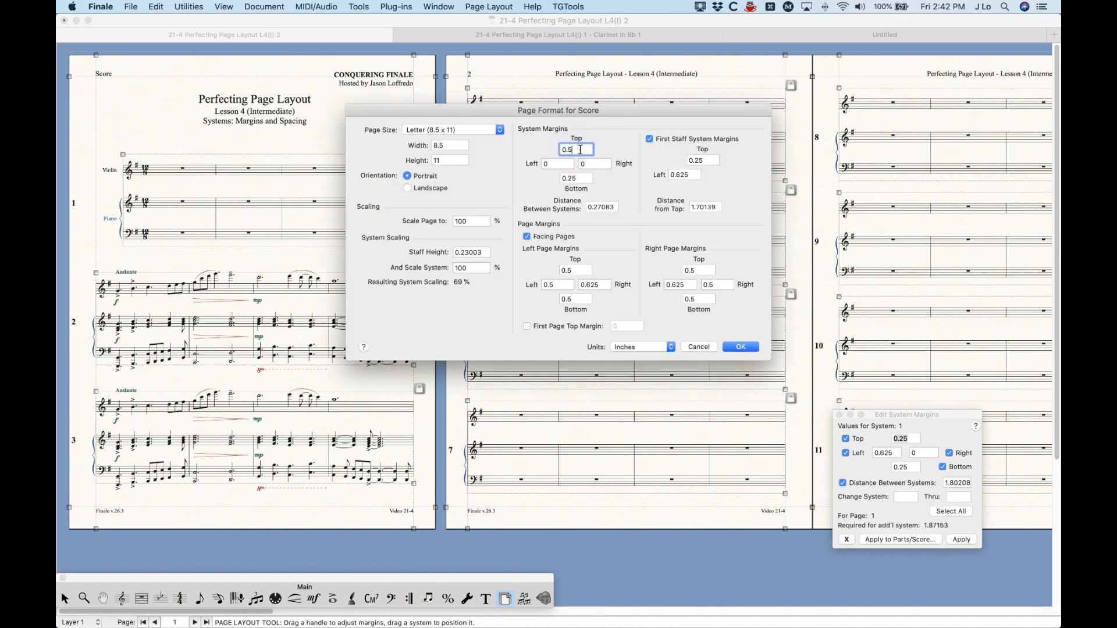
key("Left")
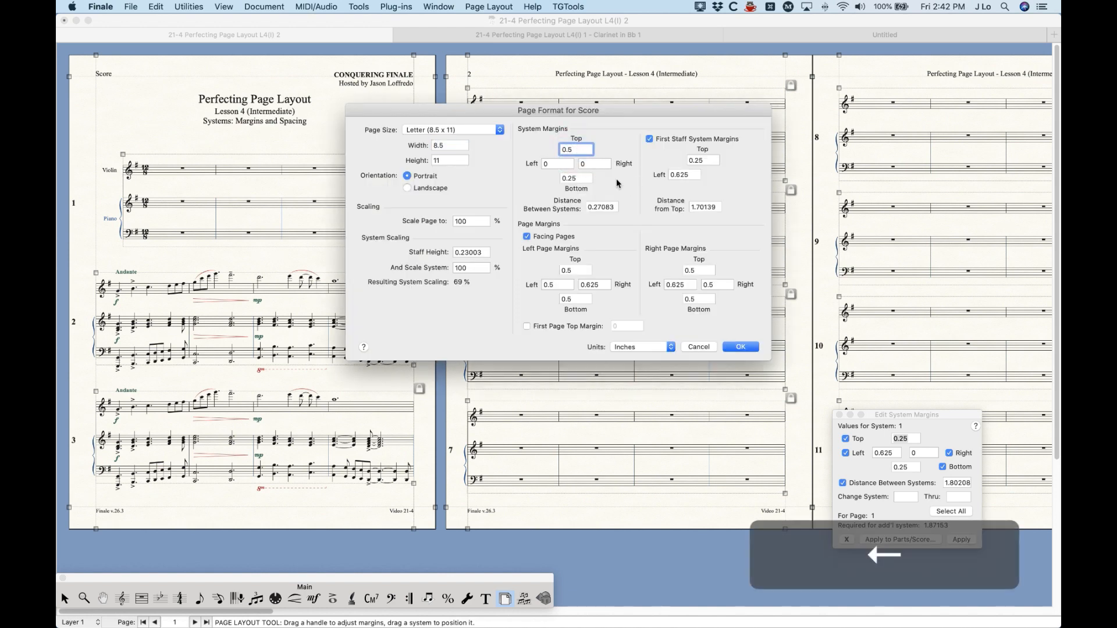
type("2")
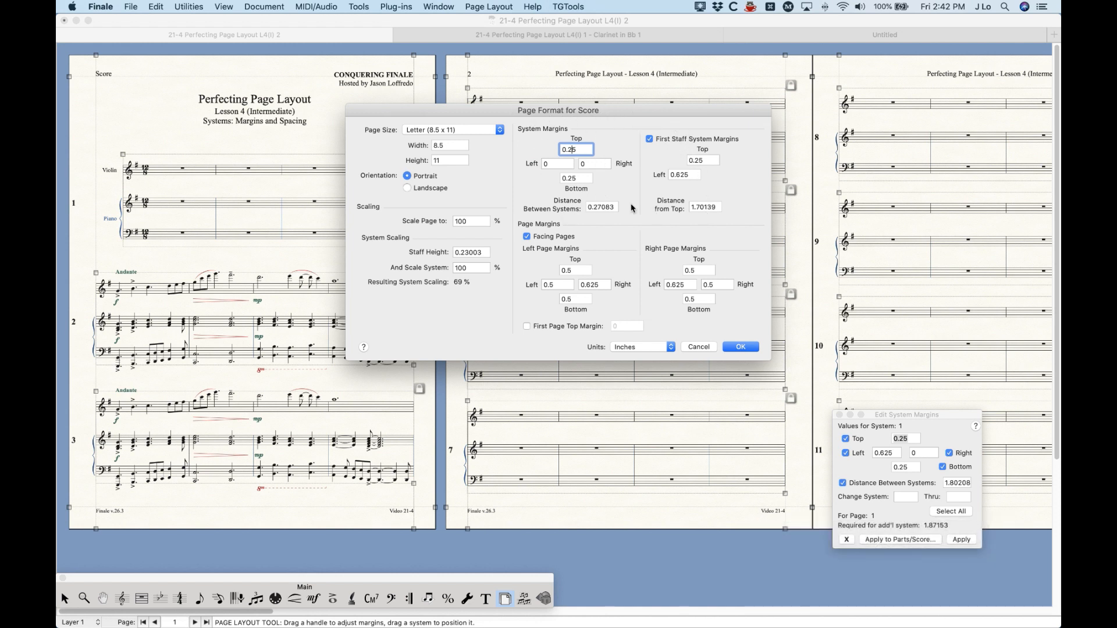
left_click(740, 347)
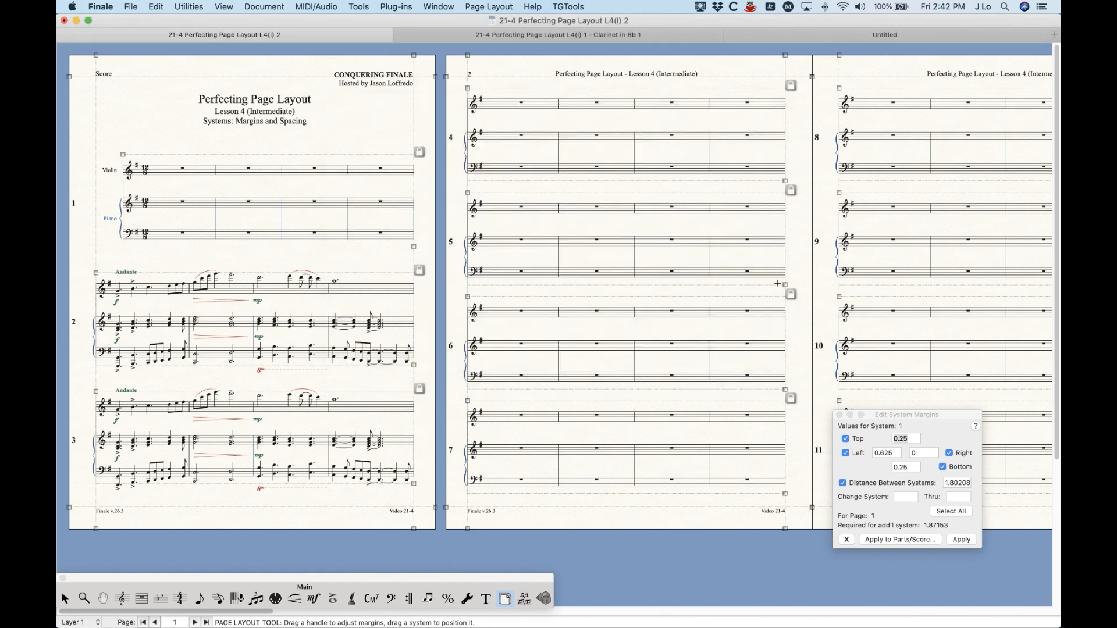
Step: Select system 2 on the first page so its values load in Edit System Margins
left_click(923, 416)
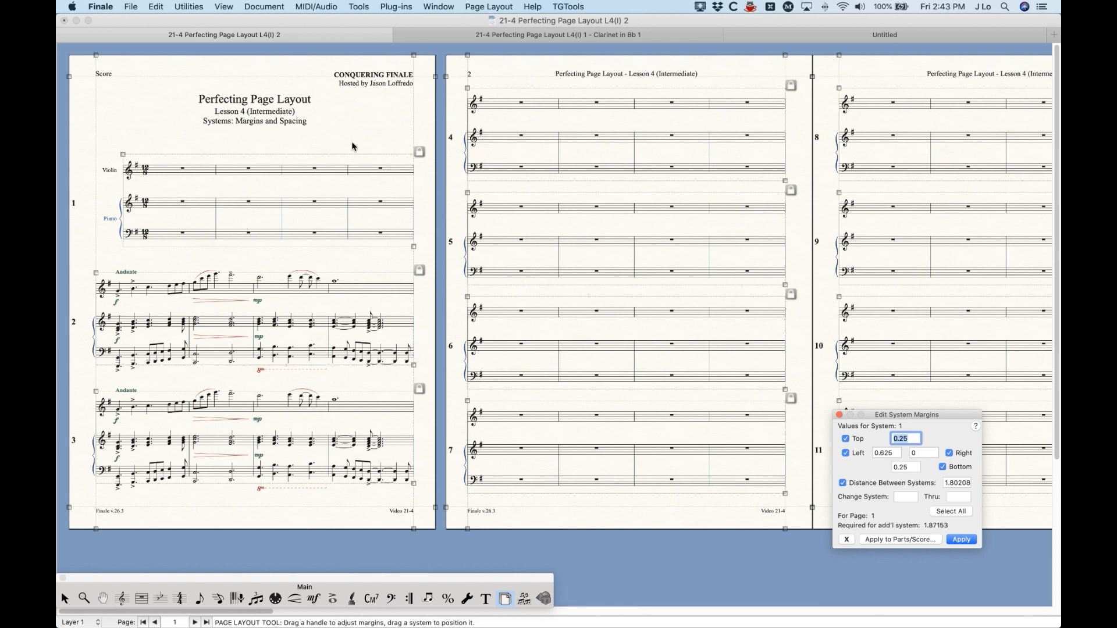
key("super+equal")
key("super+equal")
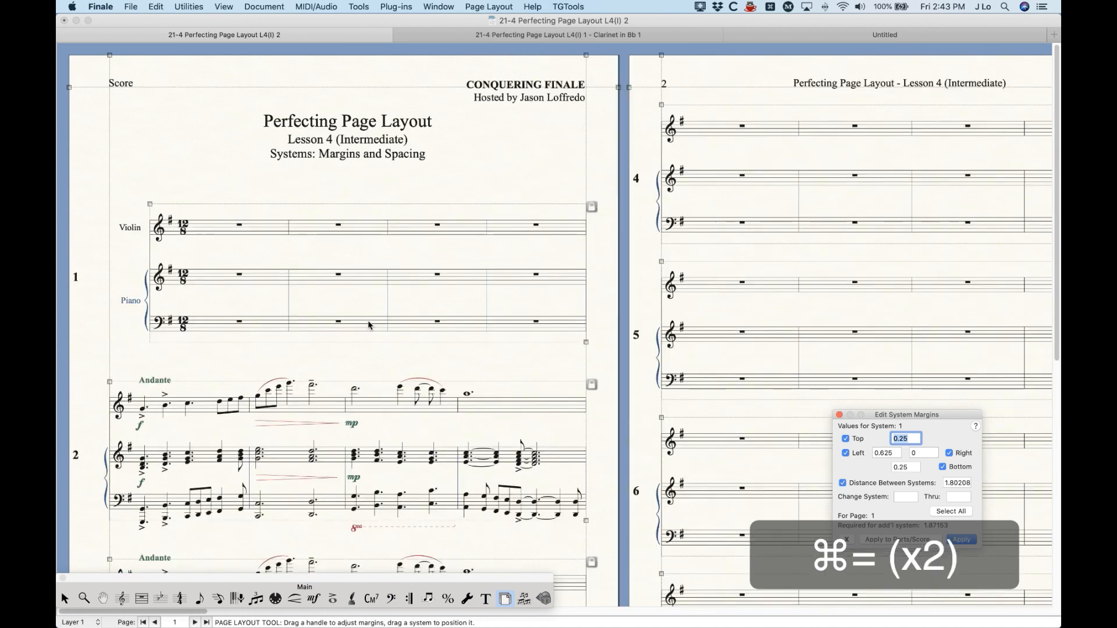
key("super+equal")
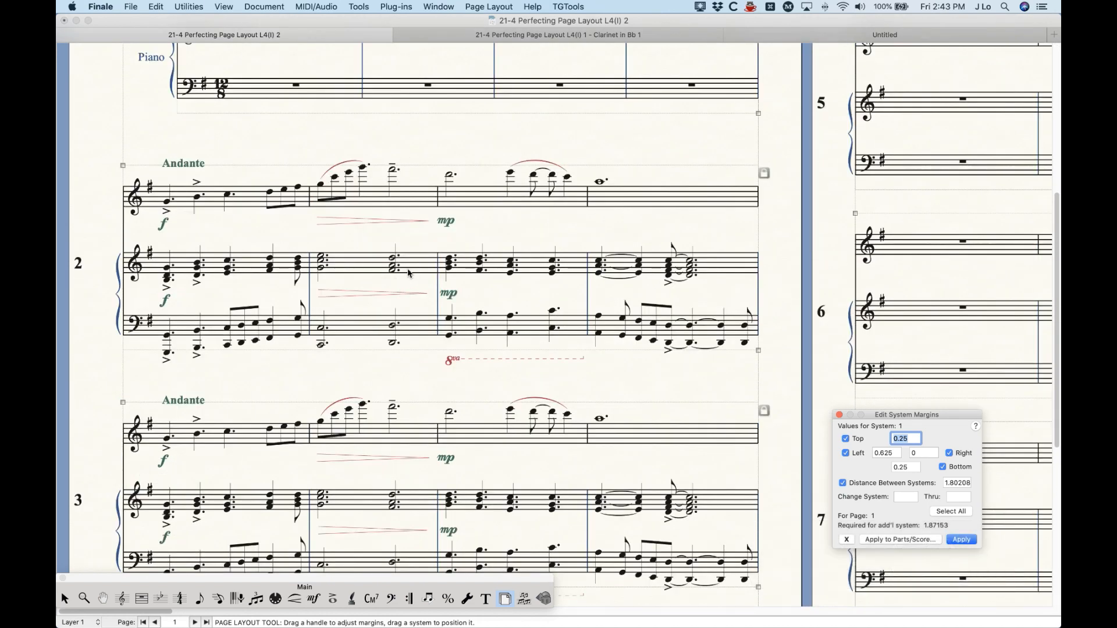
left_click(471, 154)
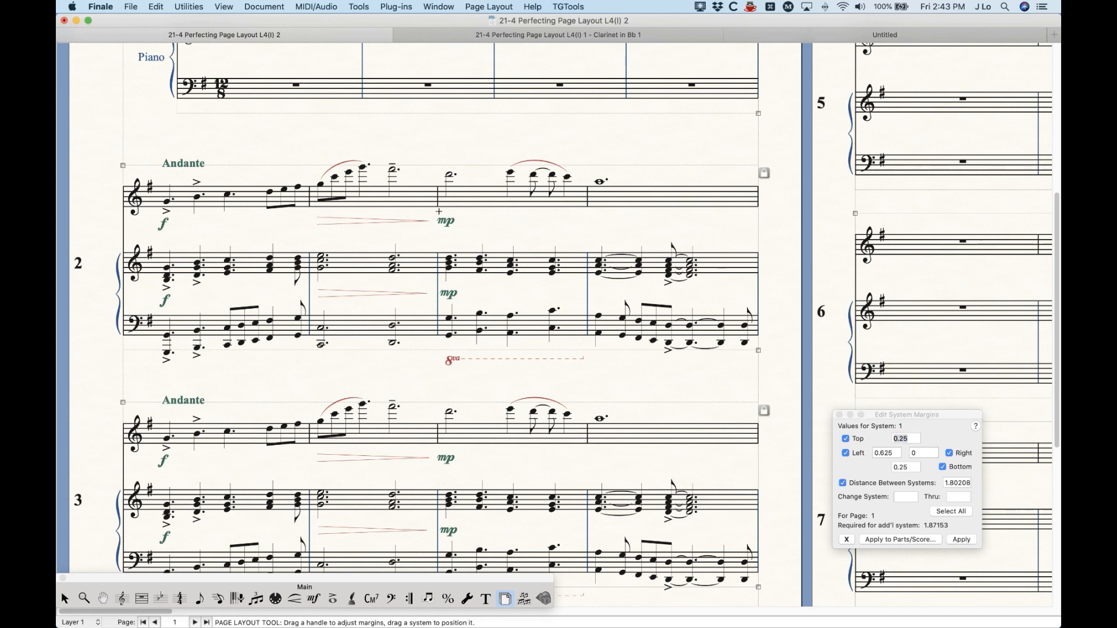
scroll(303, 209, "up", 1)
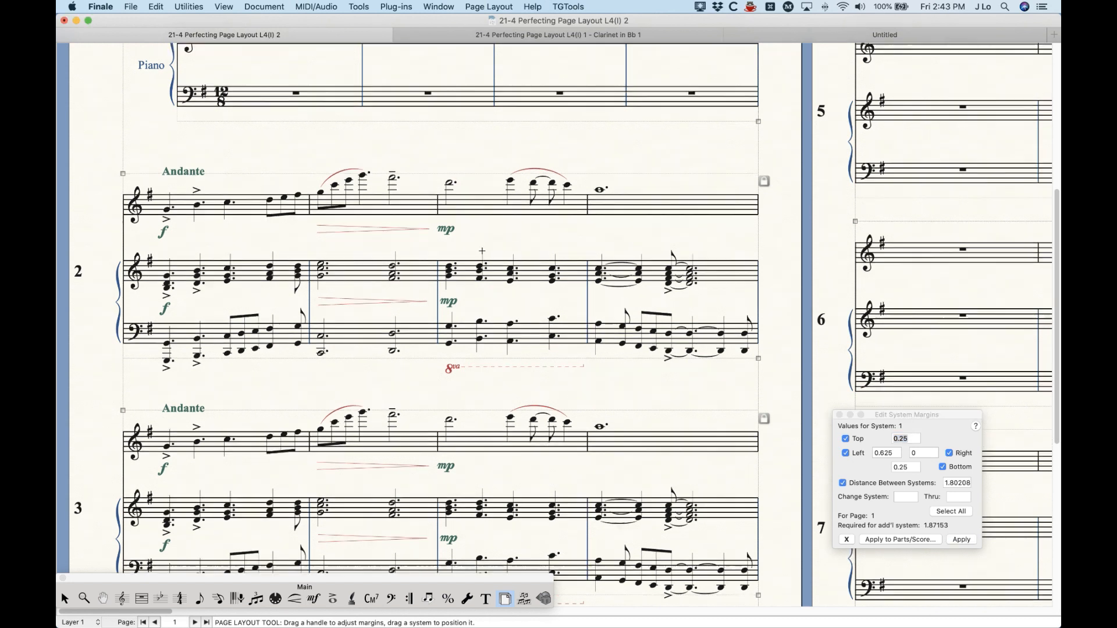
left_click(437, 235)
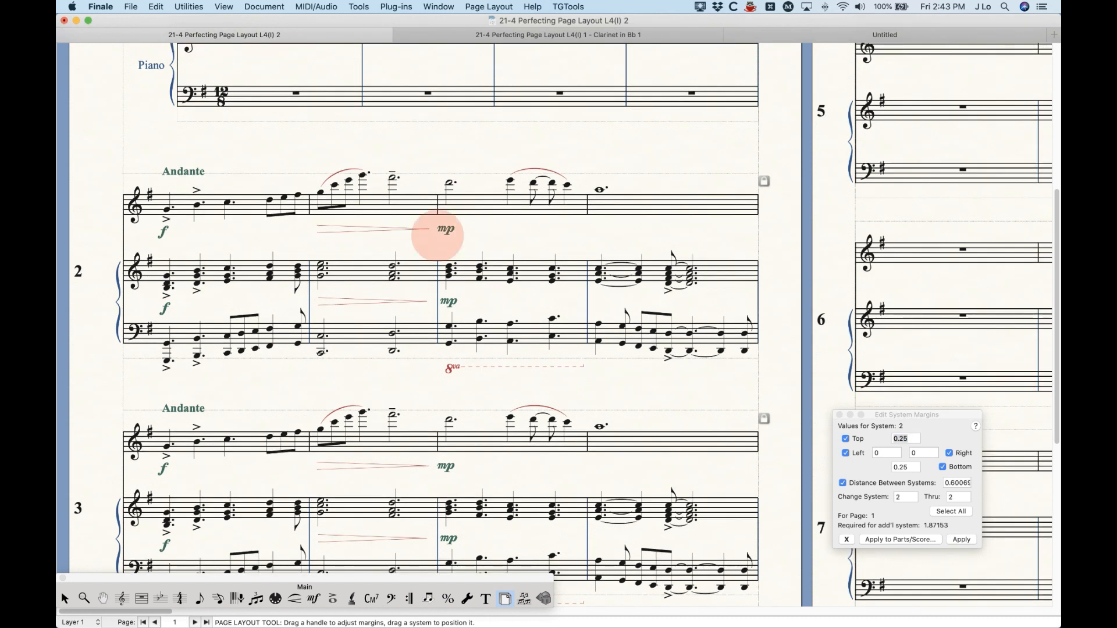
Step: Try moving system 2 vertically by hand and undo the moves
left_click(445, 238)
mouse_move(446, 240)
left_mouse_down()
mouse_move(474, 227)
mouse_move(474, 237)
mouse_move(442, 238)
left_mouse_up()
key("super+z")
key("super+z")
key("super+z")
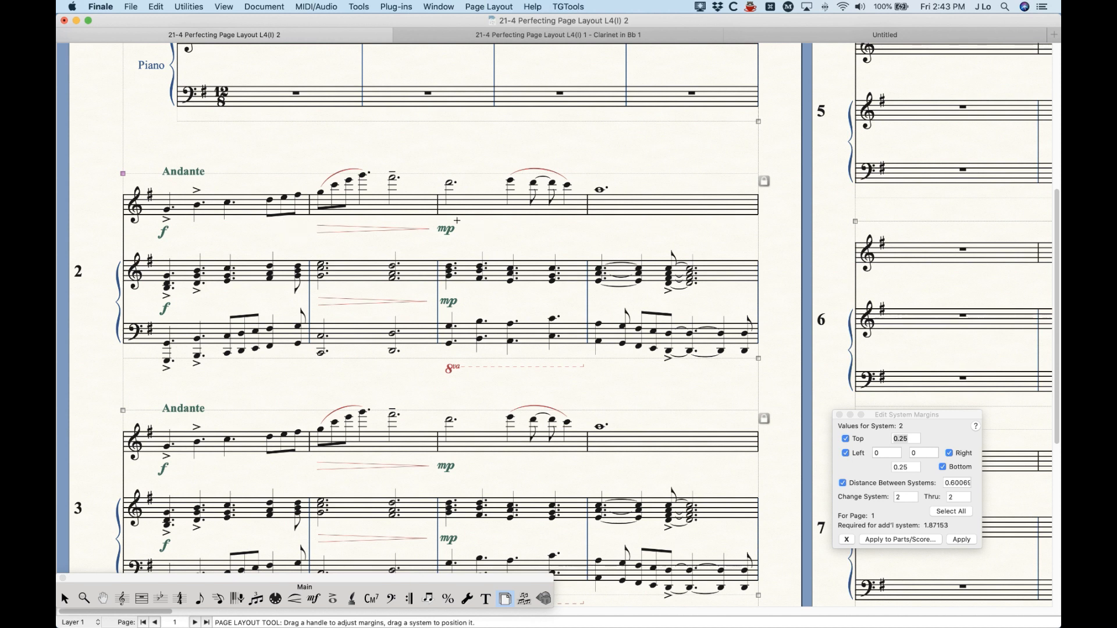
Step: Reposition system 2 vertically by hand until its distance between systems is about 0.62
left_click_drag(457, 221, 454, 244)
key("super+z")
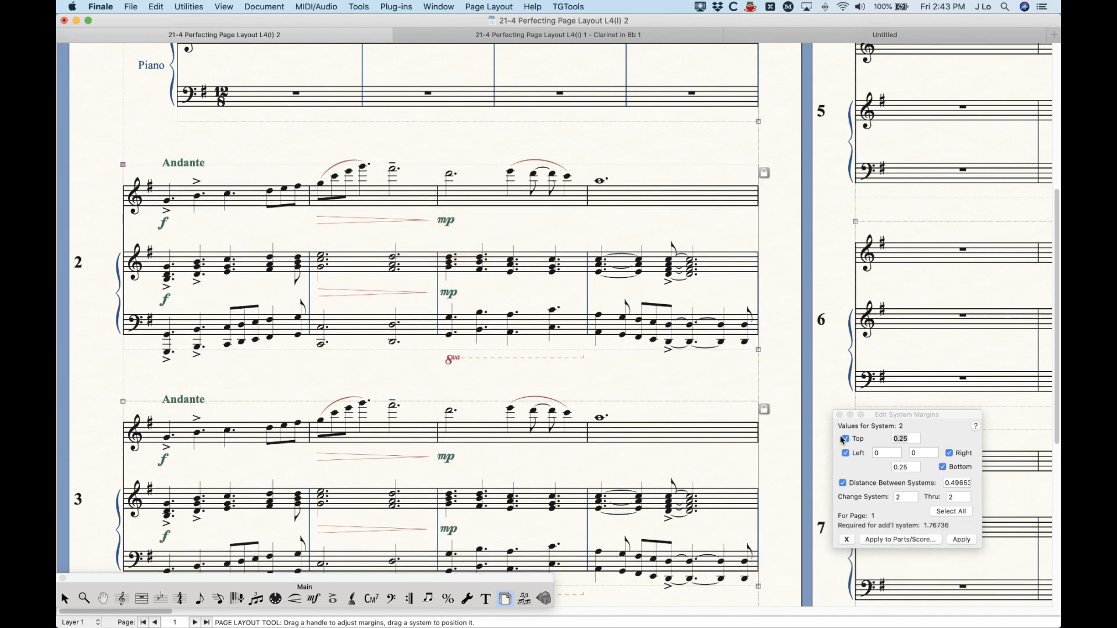
left_click_drag(952, 415, 868, 376)
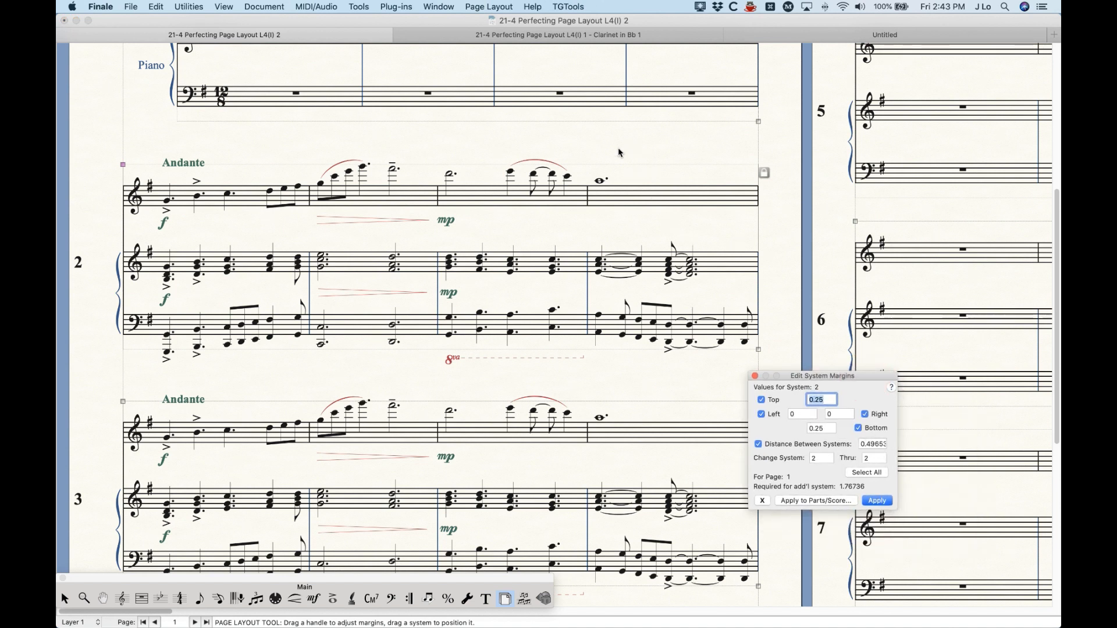
left_click(594, 150)
left_click_drag(524, 213, 523, 223)
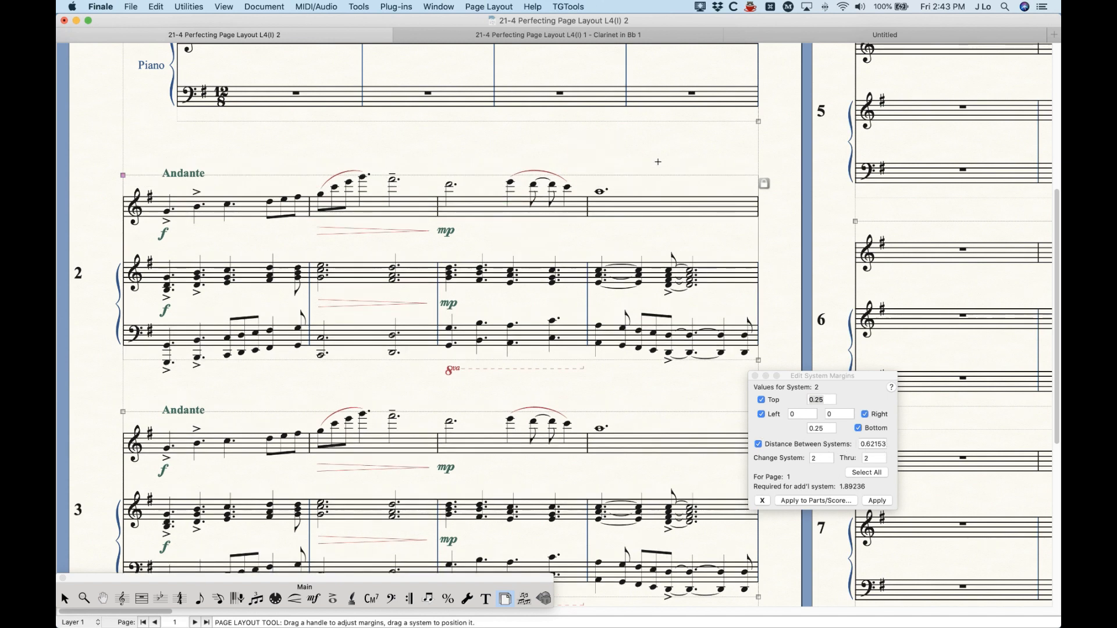
scroll(628, 244, "up", 1)
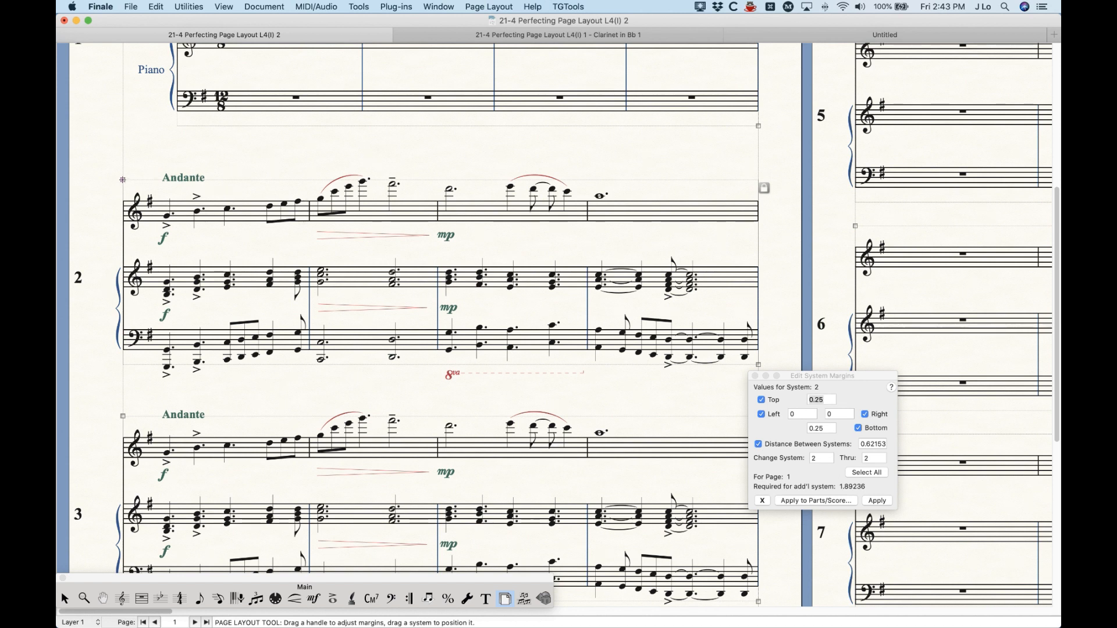
Step: Lower the top margin handle of system 2 to a top margin of about 0.16 without moving the staves
left_click_drag(836, 377, 898, 396)
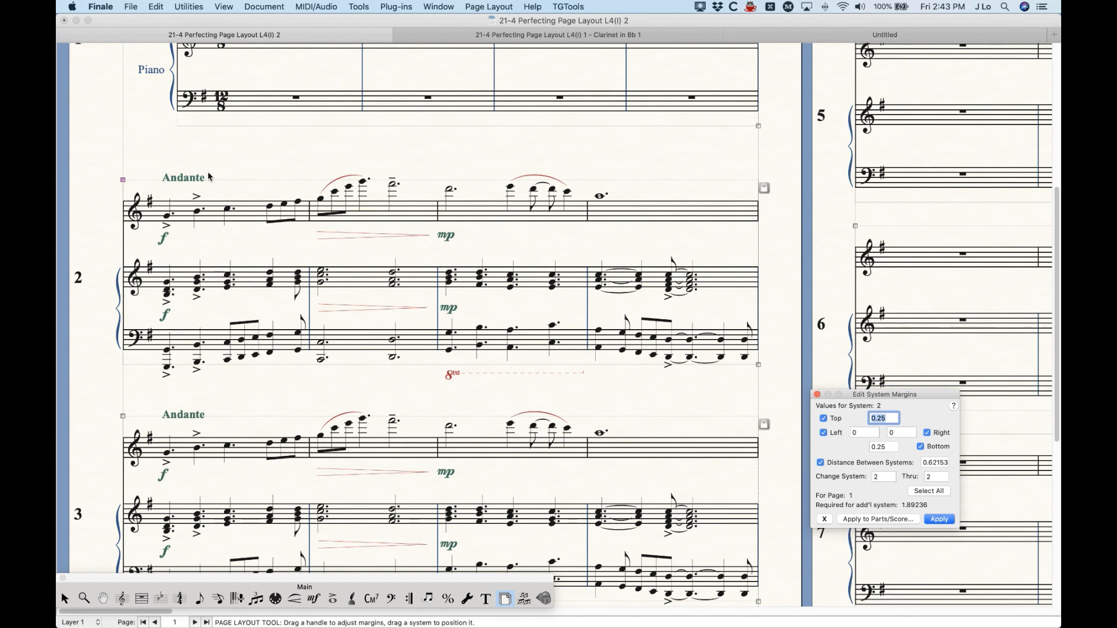
left_click(146, 158)
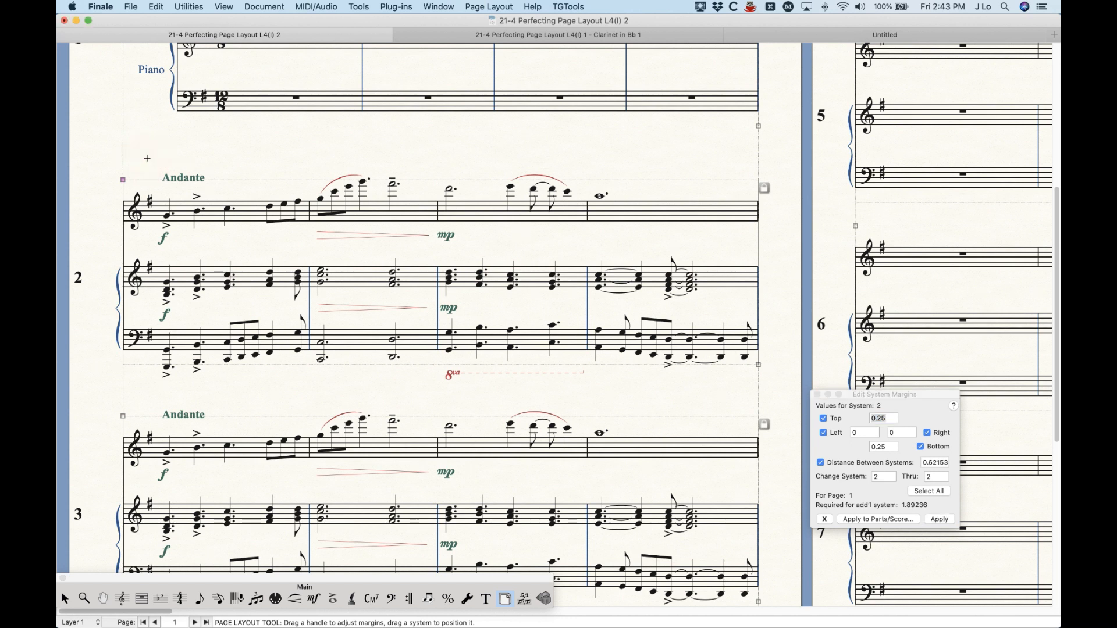
left_click(123, 179)
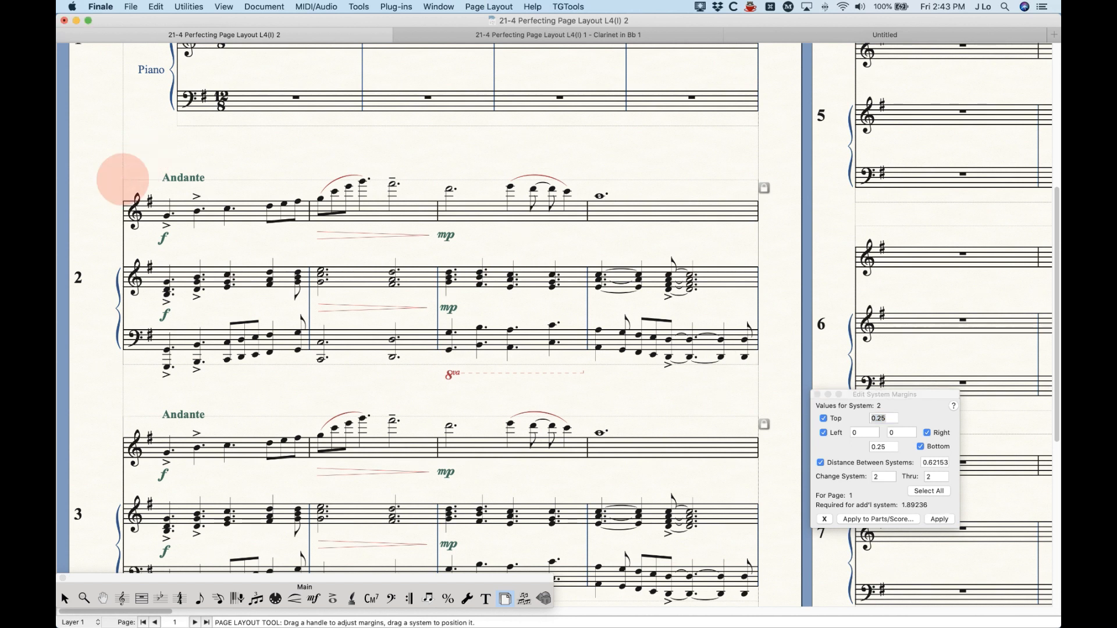
left_click_drag(123, 180, 122, 187)
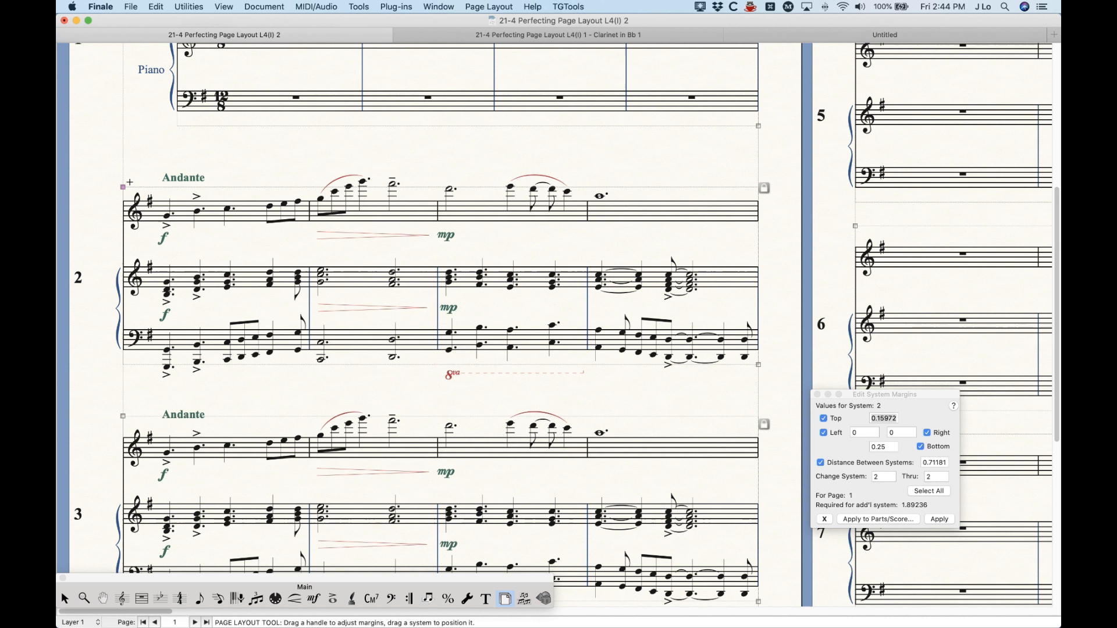
Step: Try top margins of about 0.24 and 0.18 for system 2 with its handle, and undo both changes
left_click_drag(122, 186, 122, 180)
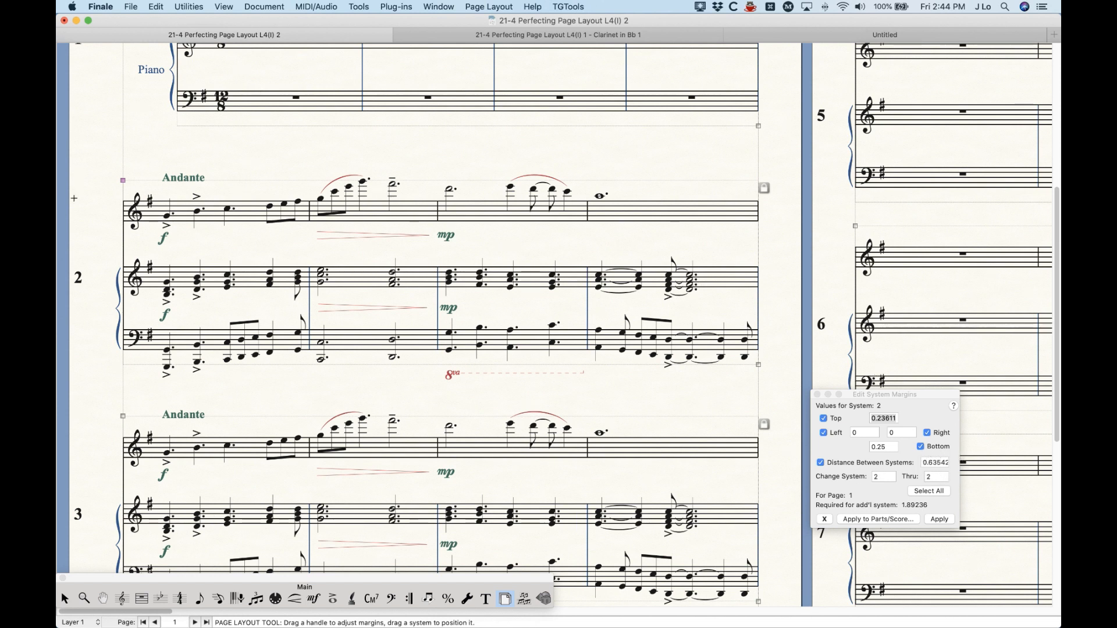
left_click_drag(119, 180, 123, 186)
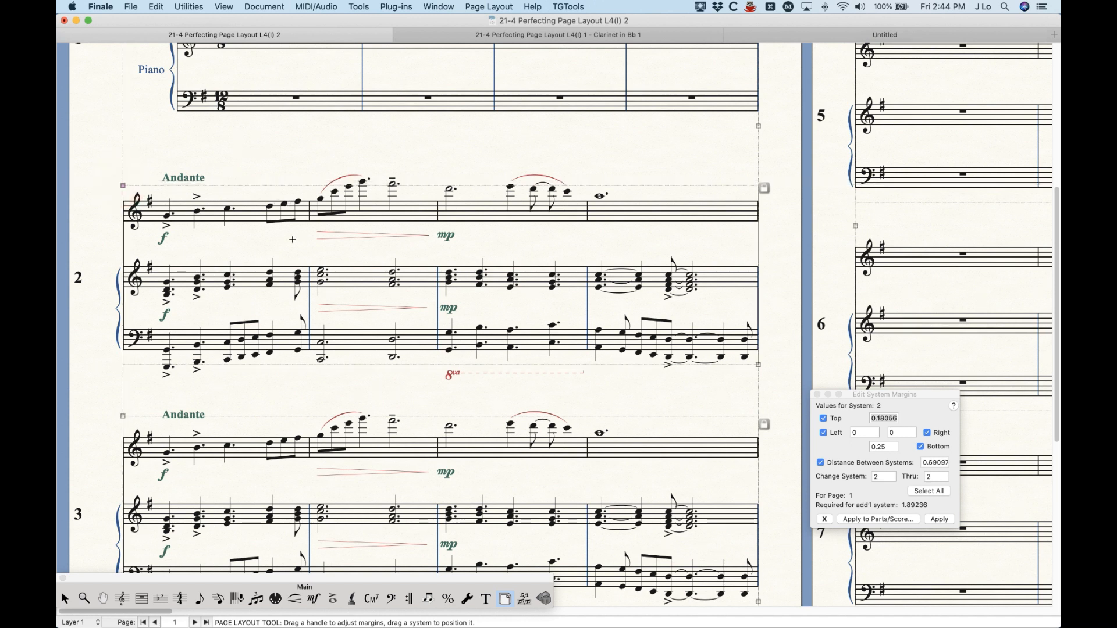
key("super+z")
key("super+z")
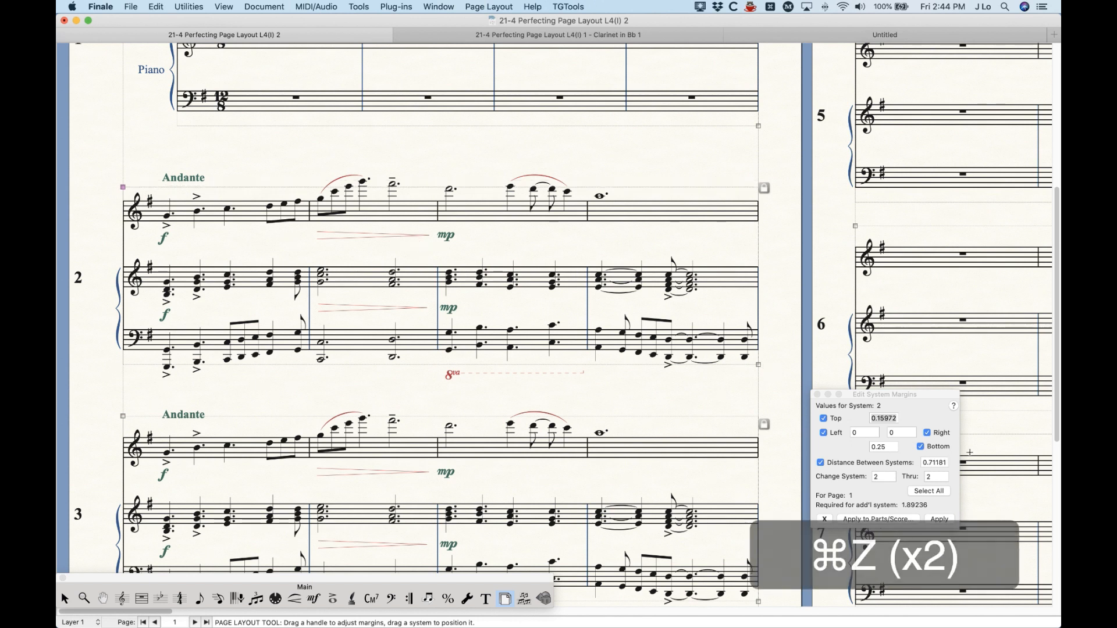
Step: Undo the top margin change of system 2 and deselect the system
key("super+z")
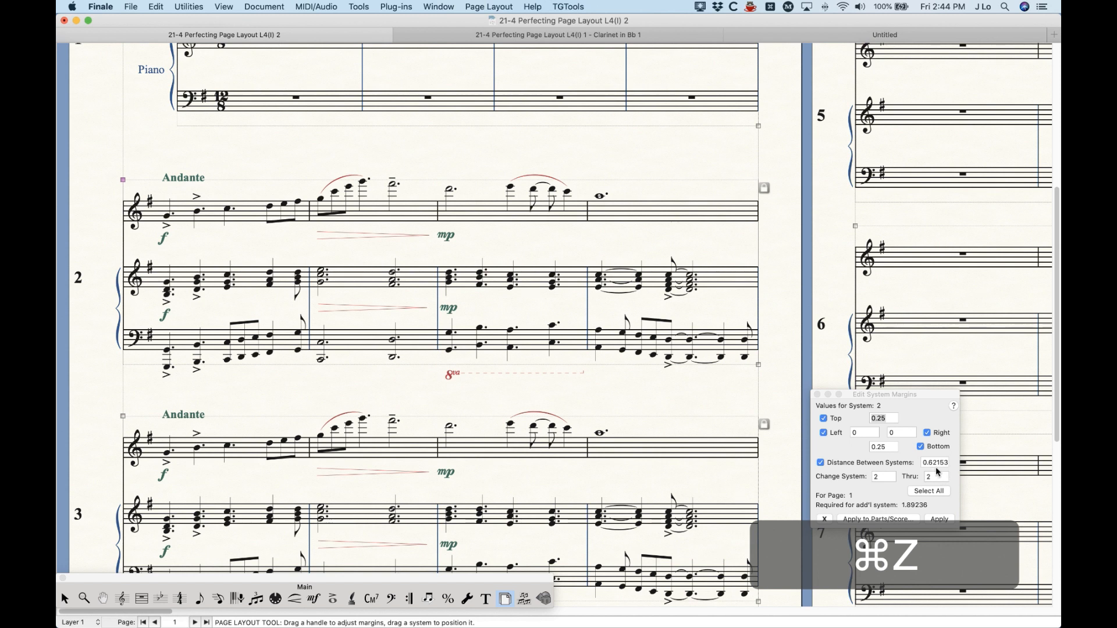
left_click(239, 169)
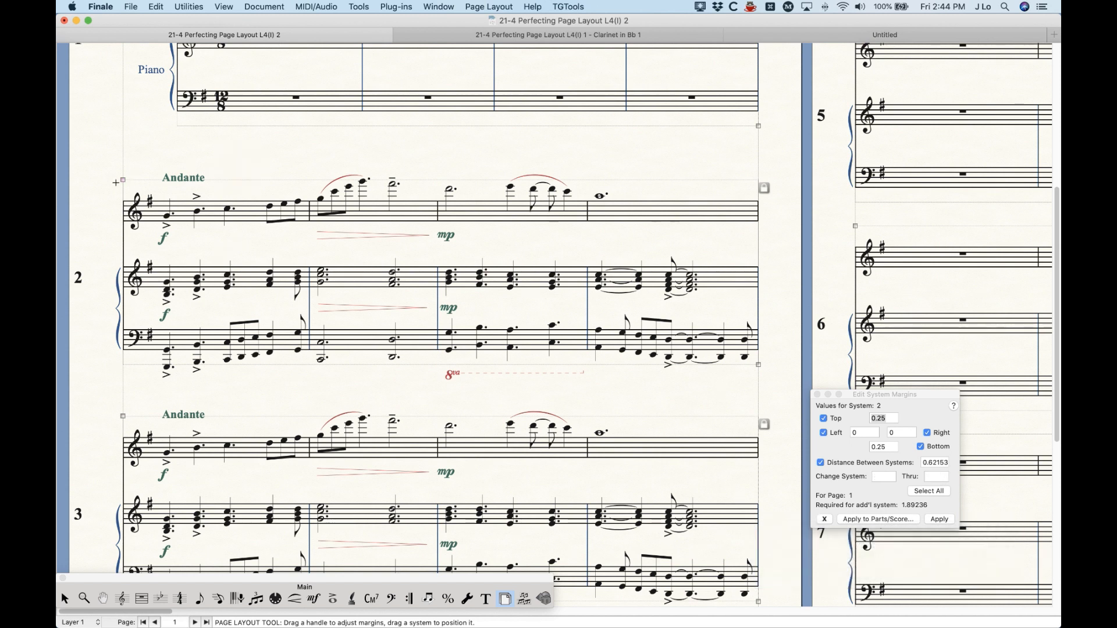
Step: Try a left margin of about 0.32 for system 2 with its upper-left handle, and undo the change
left_click_drag(123, 179, 151, 179)
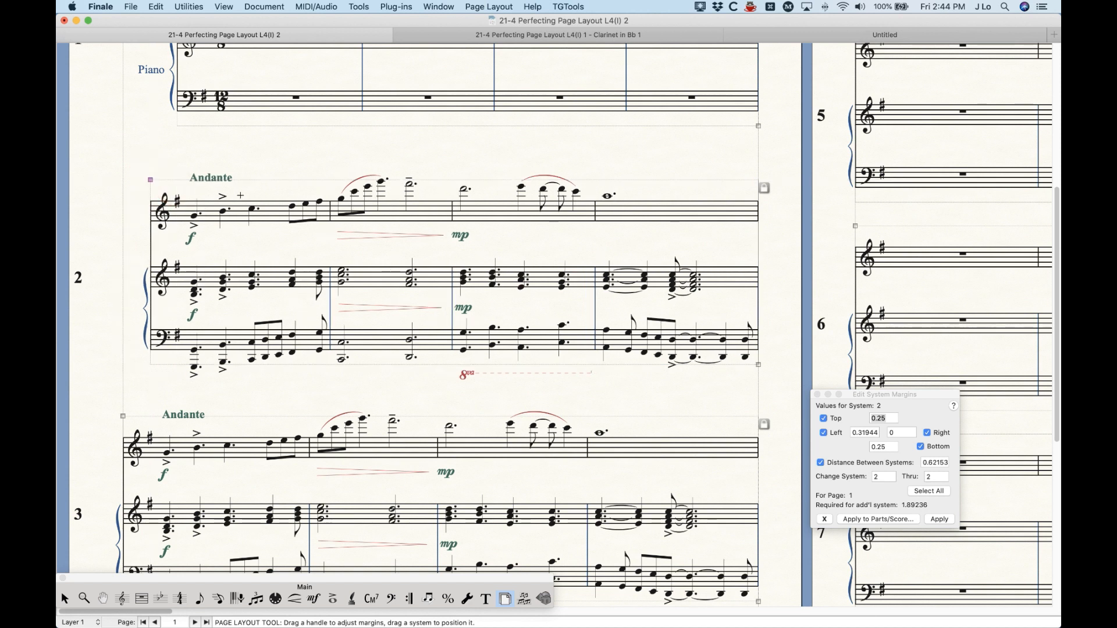
key("super")
key("super+z")
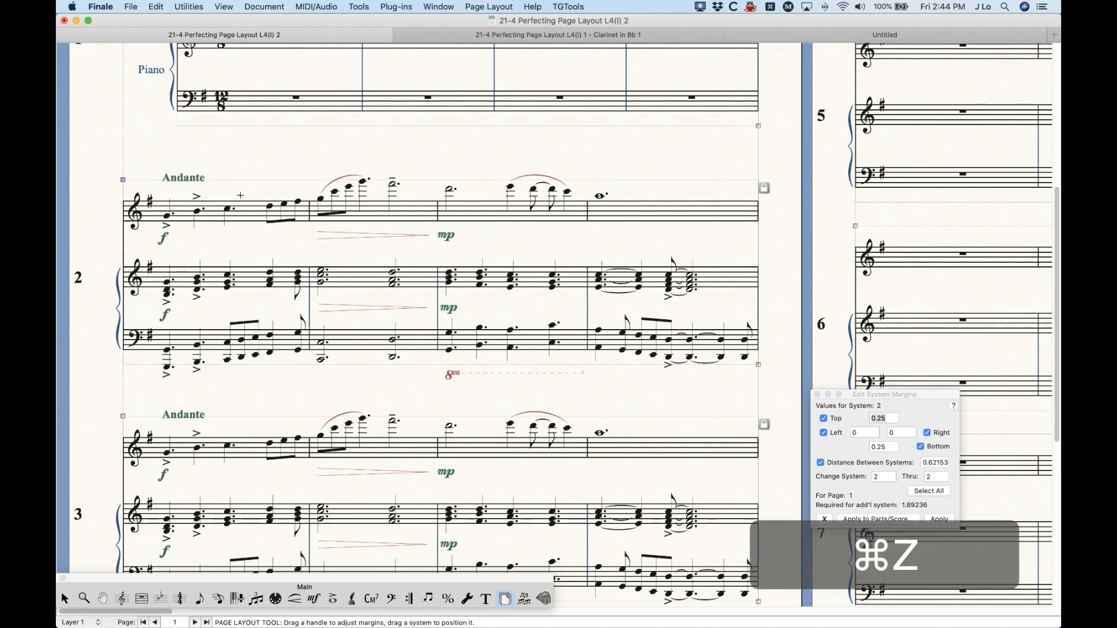
left_click(142, 166)
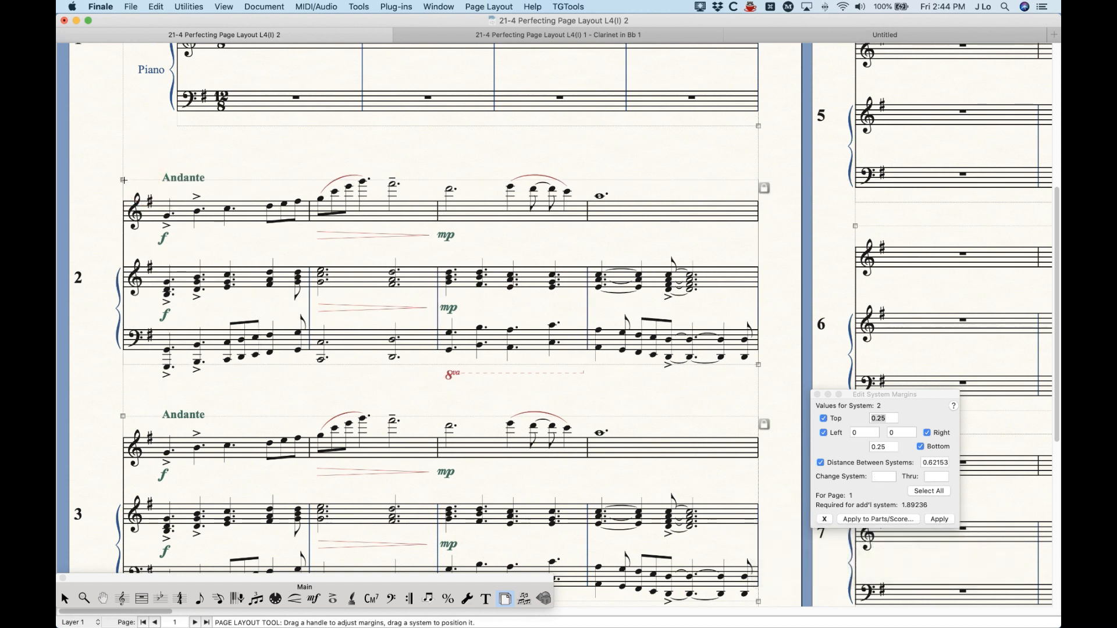
Step: Move the upper-left handle of system 2 horizontally to a left margin of about 0.51, keeping the top margin fixed
left_click(122, 180, "shift")
mouse_move(122, 180)
left_mouse_down()
mouse_move(145, 174)
mouse_move(164, 201)
mouse_move(166, 146)
mouse_move(170, 198)
mouse_move(220, 218)
mouse_move(255, 201)
mouse_move(178, 199)
mouse_move(167, 142)
mouse_move(196, 187)
mouse_move(189, 208)
mouse_move(214, 206)
mouse_move(213, 179)
mouse_move(103, 176)
left_mouse_up()
left_click_drag(123, 180, 167, 182)
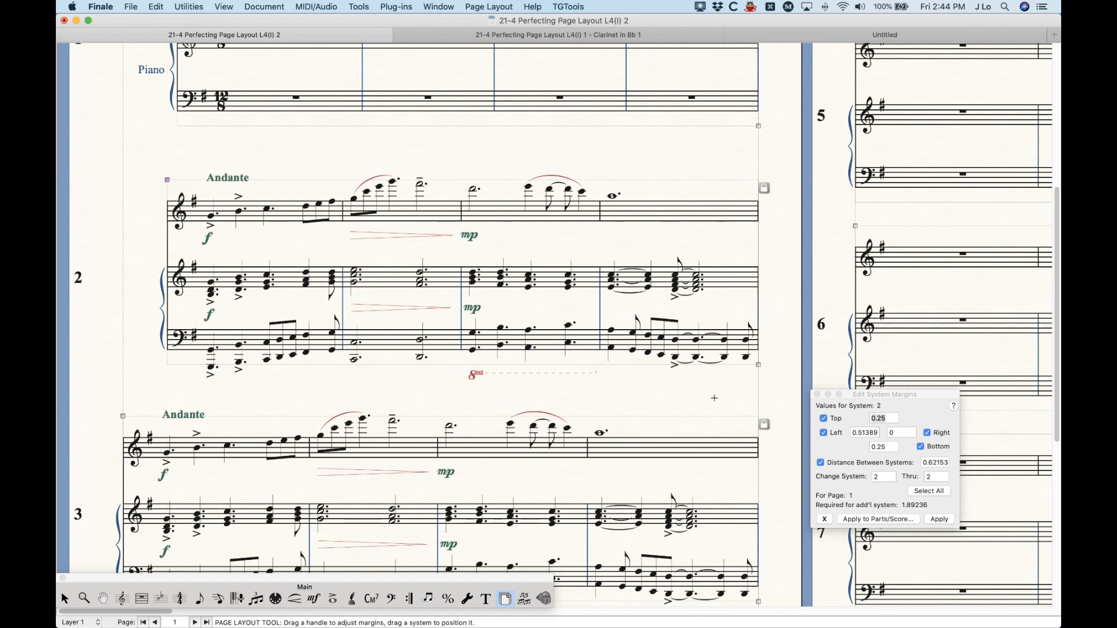
key("shift")
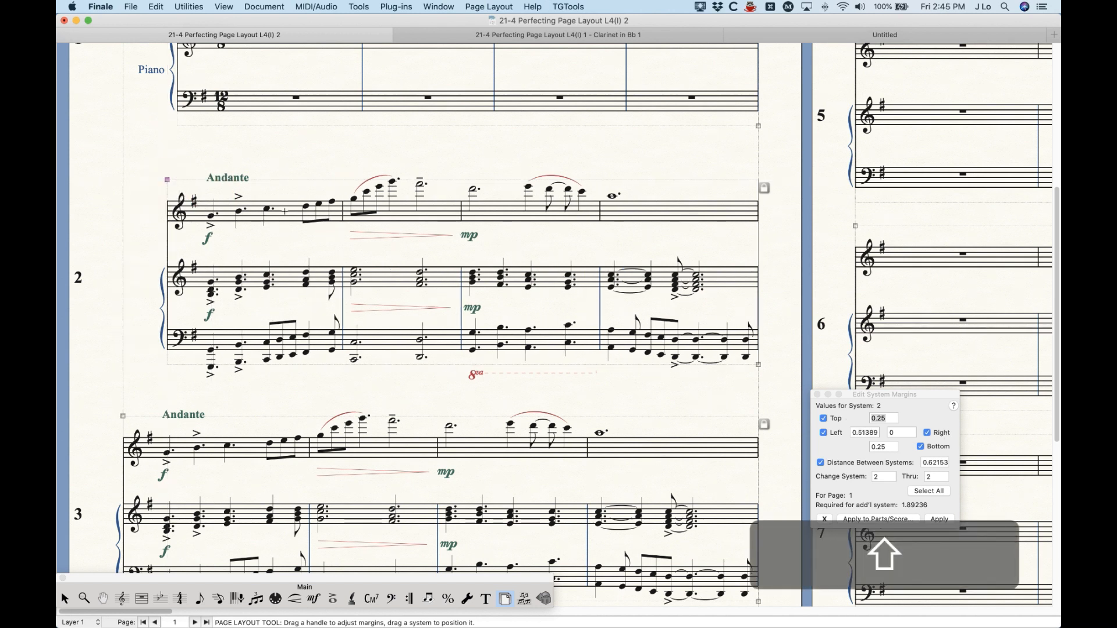
Step: Set the left margin of system 2 to 0.5 in Edit System Margins, and reset it to 0
left_click(874, 436)
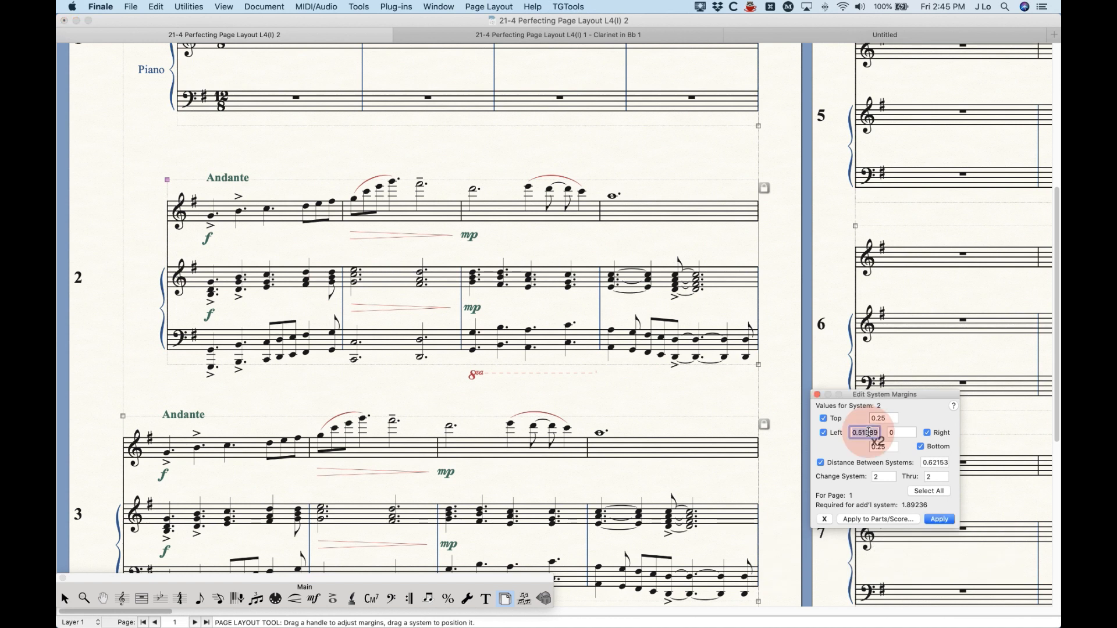
type("0.5")
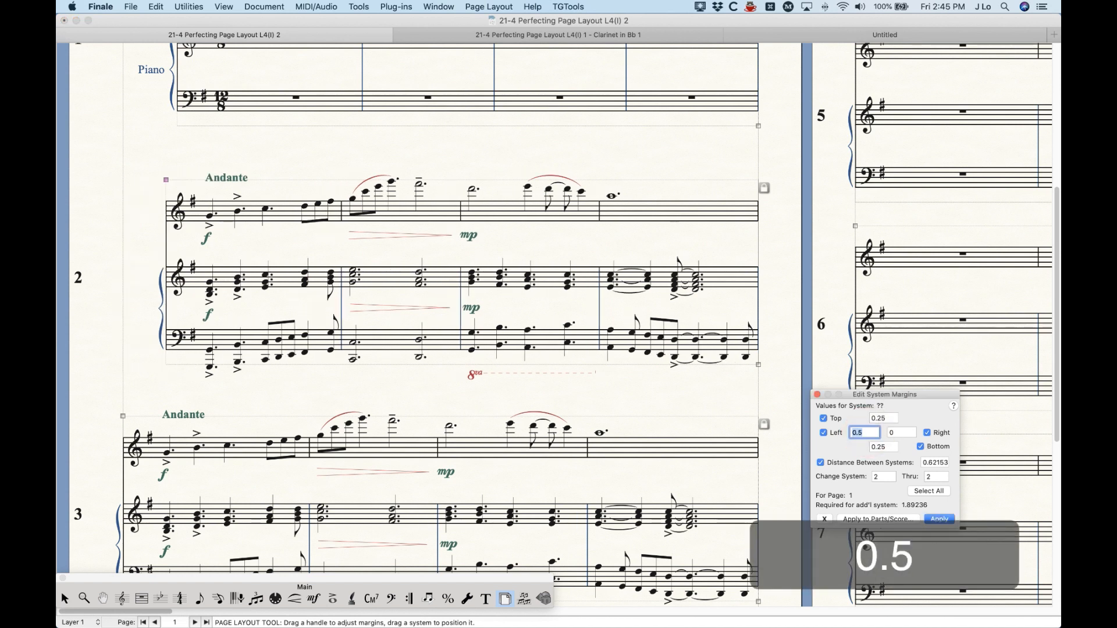
type("0")
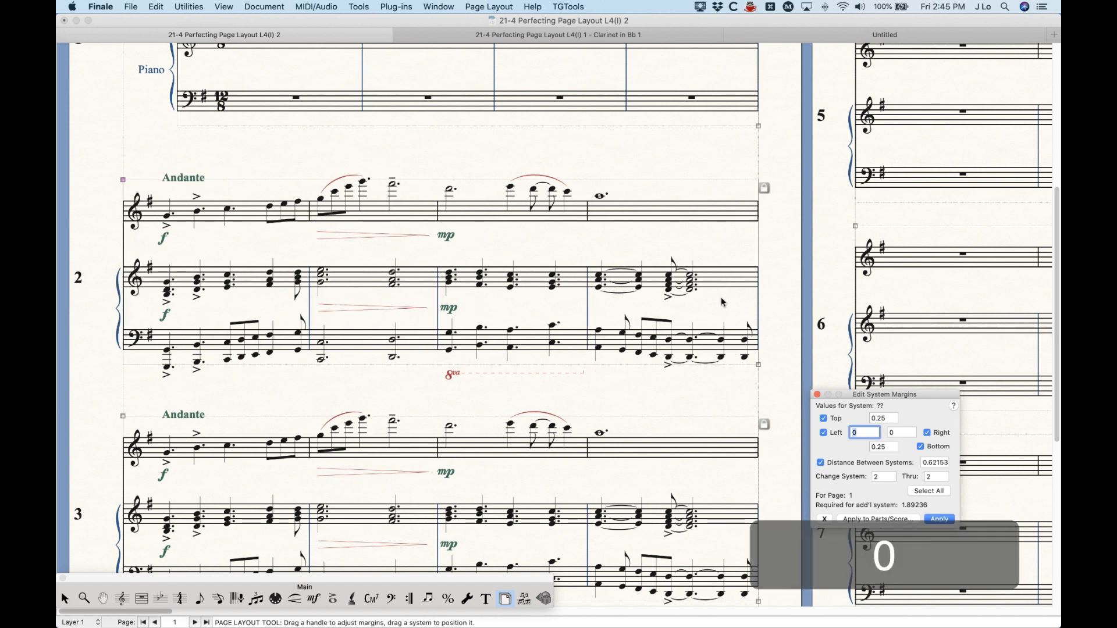
Step: Lower the lower-right handle of system 2 to a bottom margin of about 0.34
left_click(749, 373)
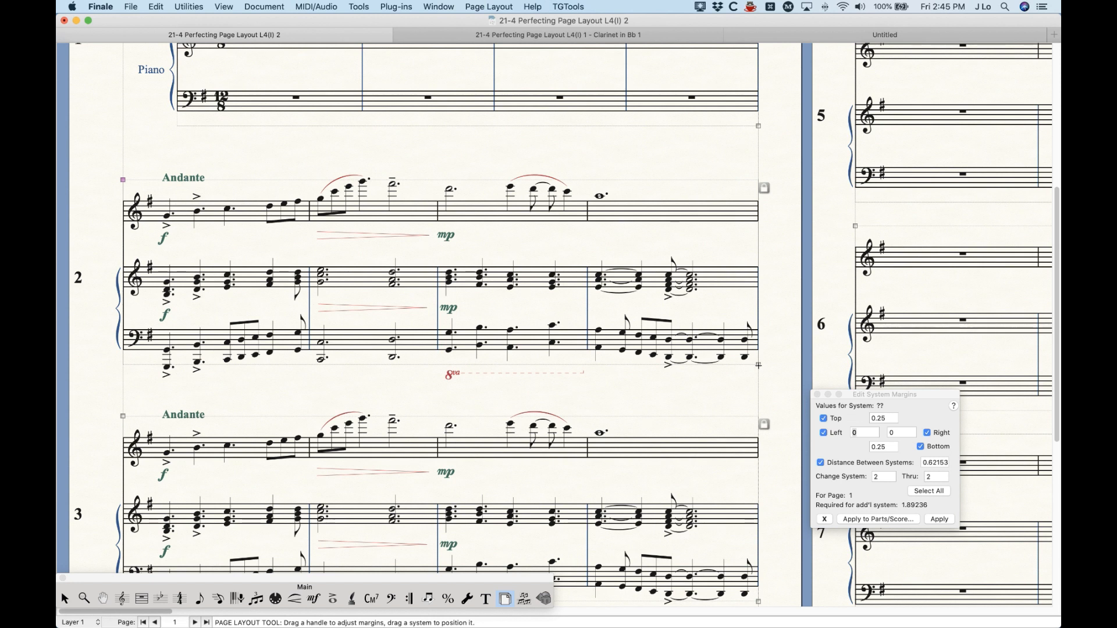
left_click_drag(758, 365, 758, 372)
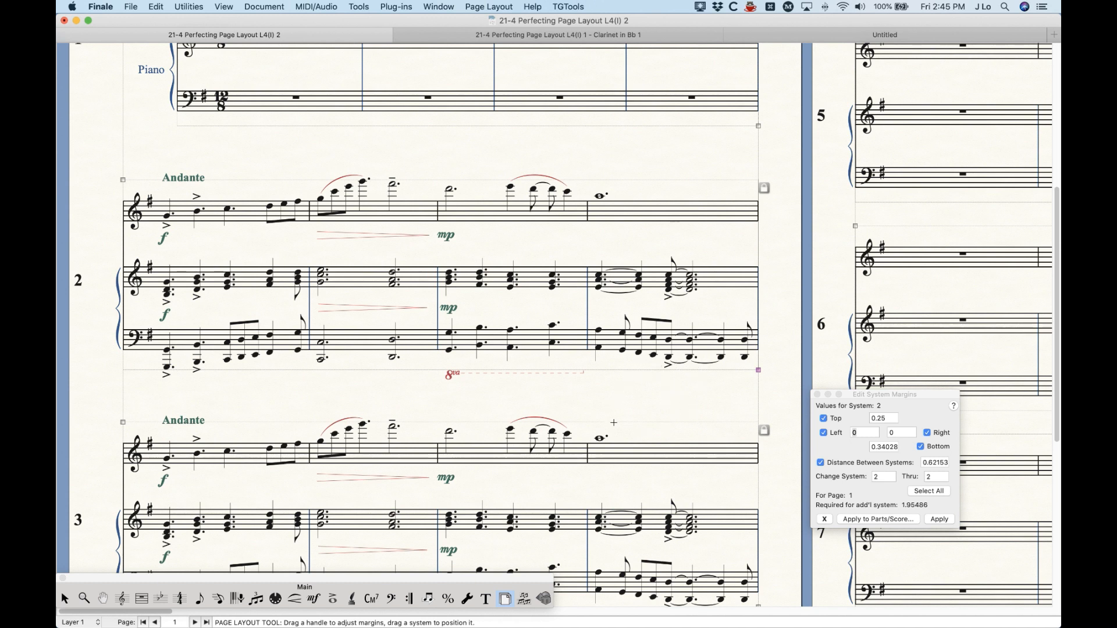
Step: Try a larger bottom margin of about 0.51 for system 2 with its lower-right handle, and undo the change
left_click_drag(759, 370, 763, 384)
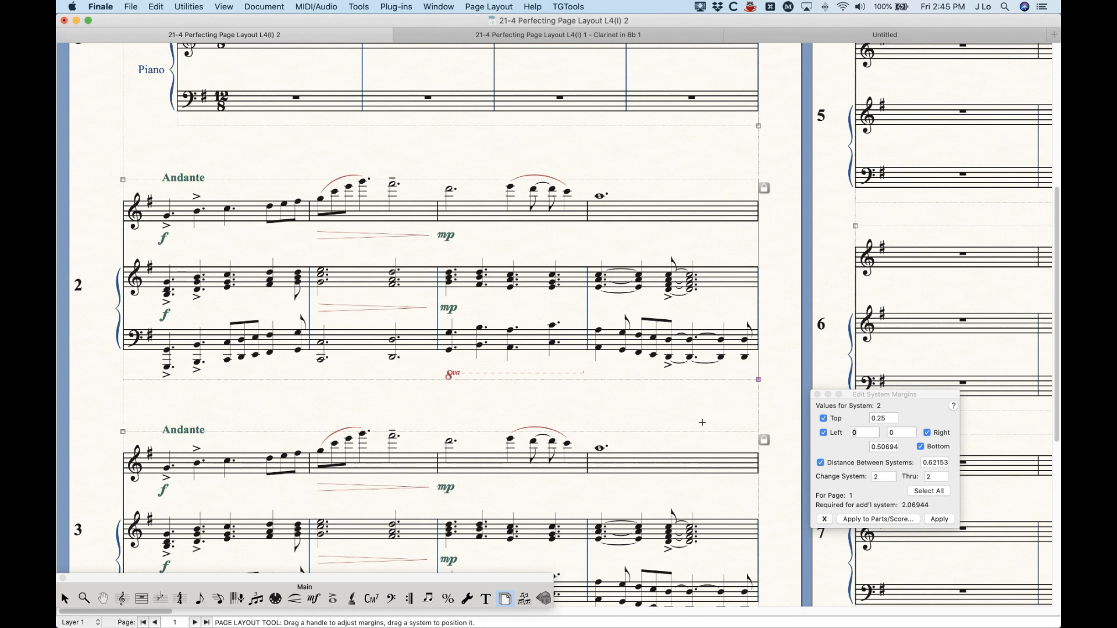
left_click_drag(759, 379, 758, 375)
key("super+z")
key("super+z")
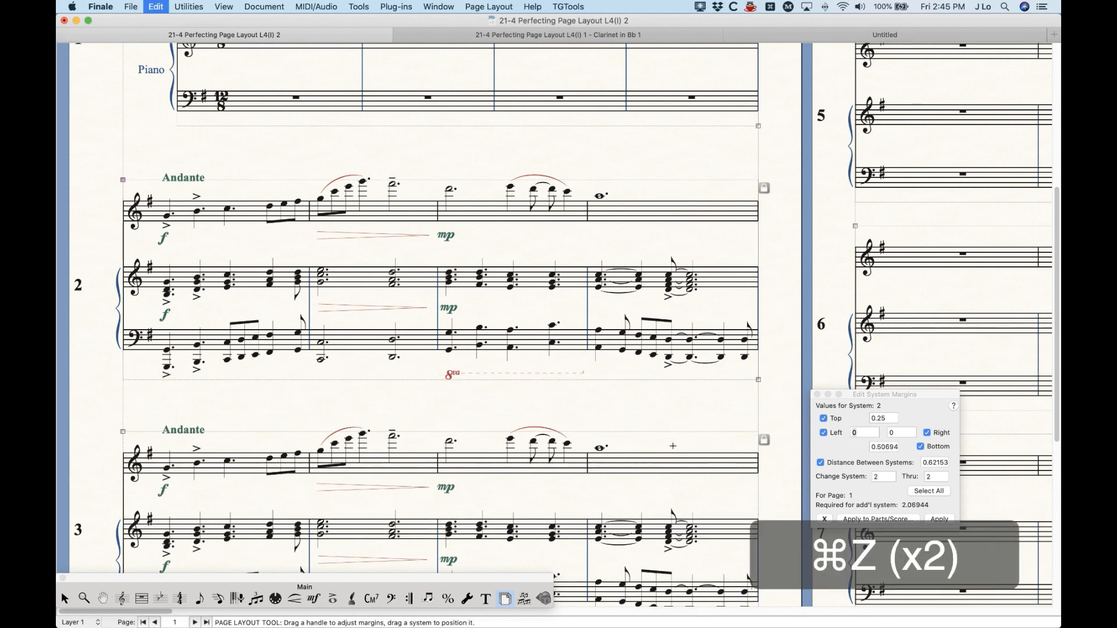
left_click_drag(563, 286, 557, 277)
key("super+z")
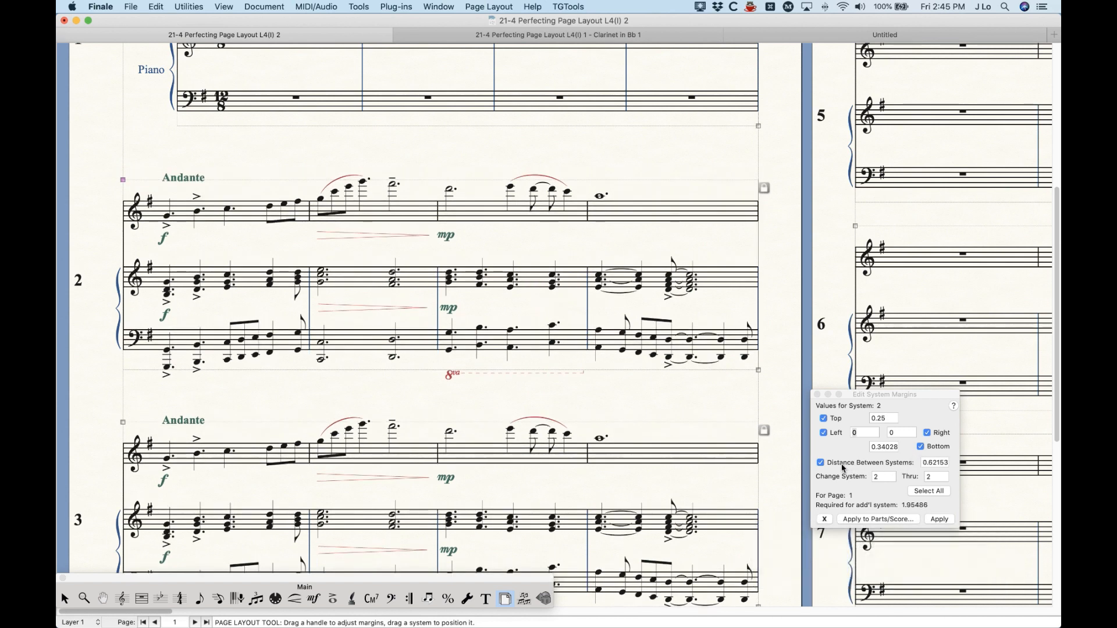
Step: Try a right margin of about 0.60 and a slightly smaller one for system 2 with its lower-right handle, and undo the changes
left_click(758, 370)
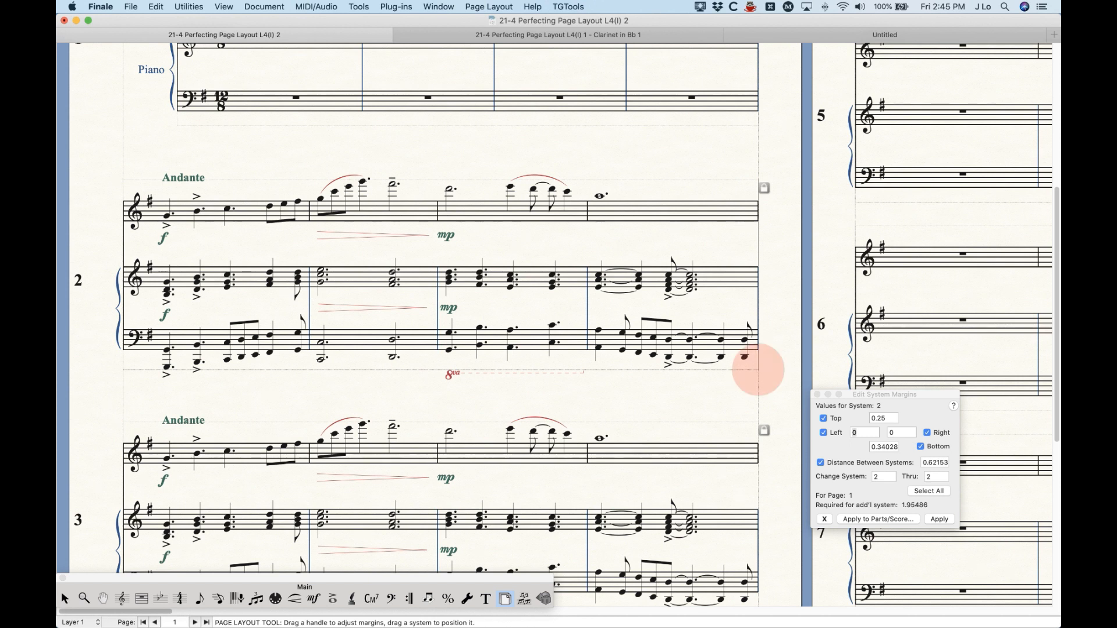
key("shift")
left_click_drag(758, 370, 714, 374)
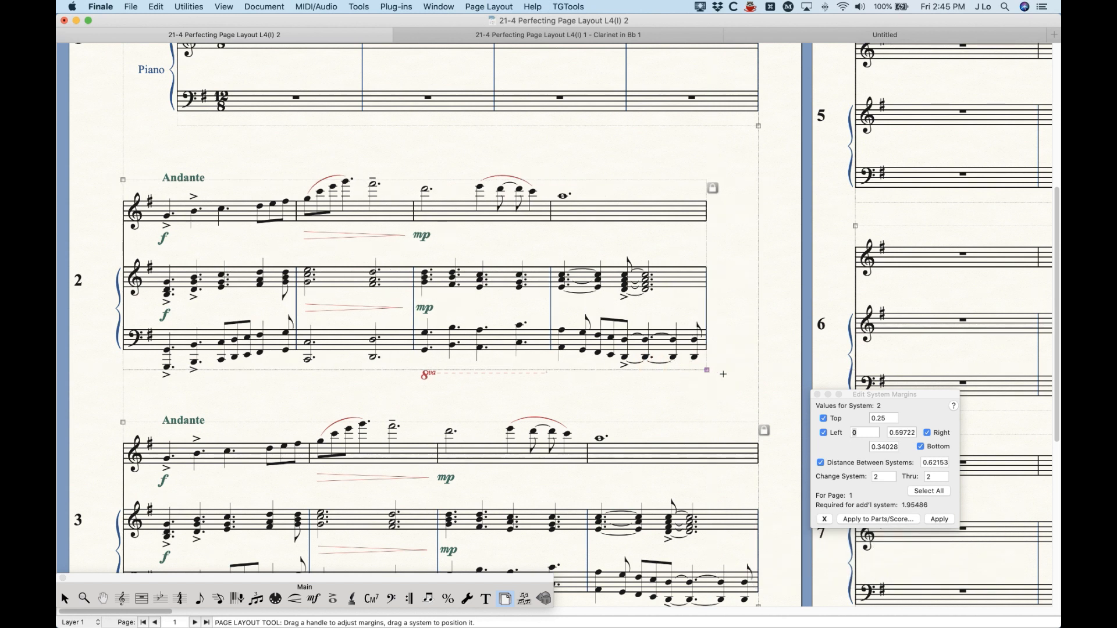
left_click(909, 432)
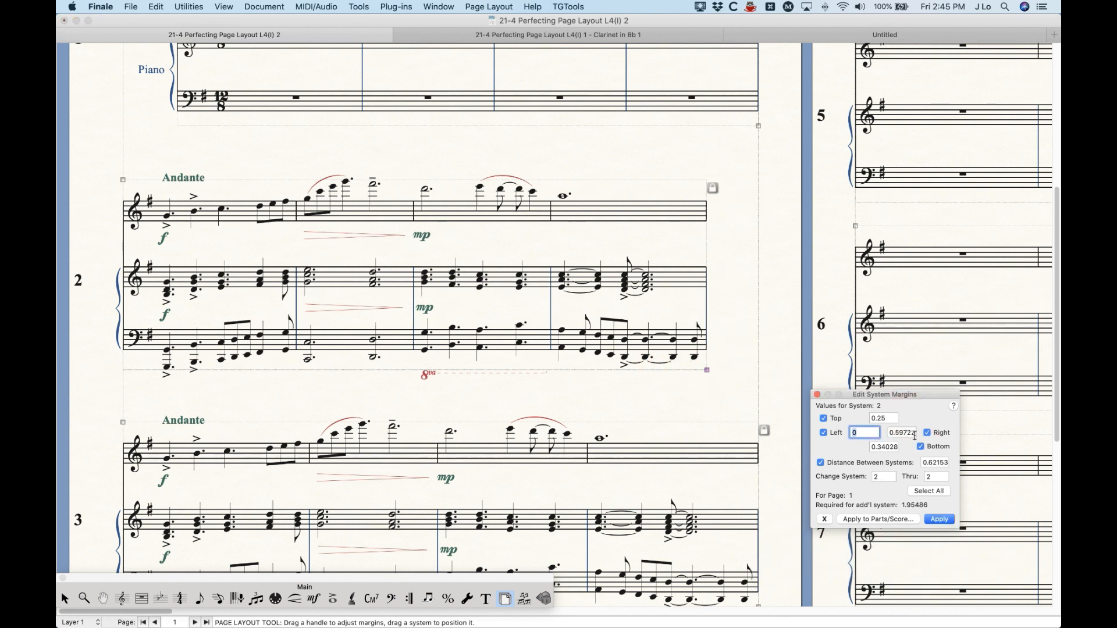
left_click(726, 379)
mouse_move(707, 371)
left_mouse_down()
mouse_move(796, 384)
mouse_move(714, 368)
left_mouse_up()
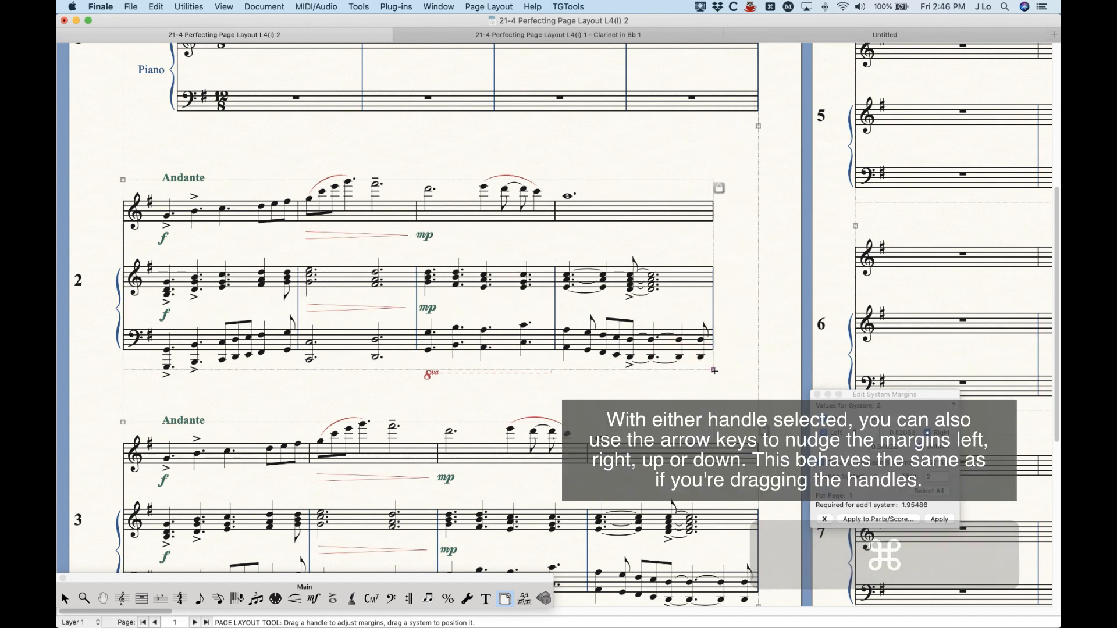
key("super+z")
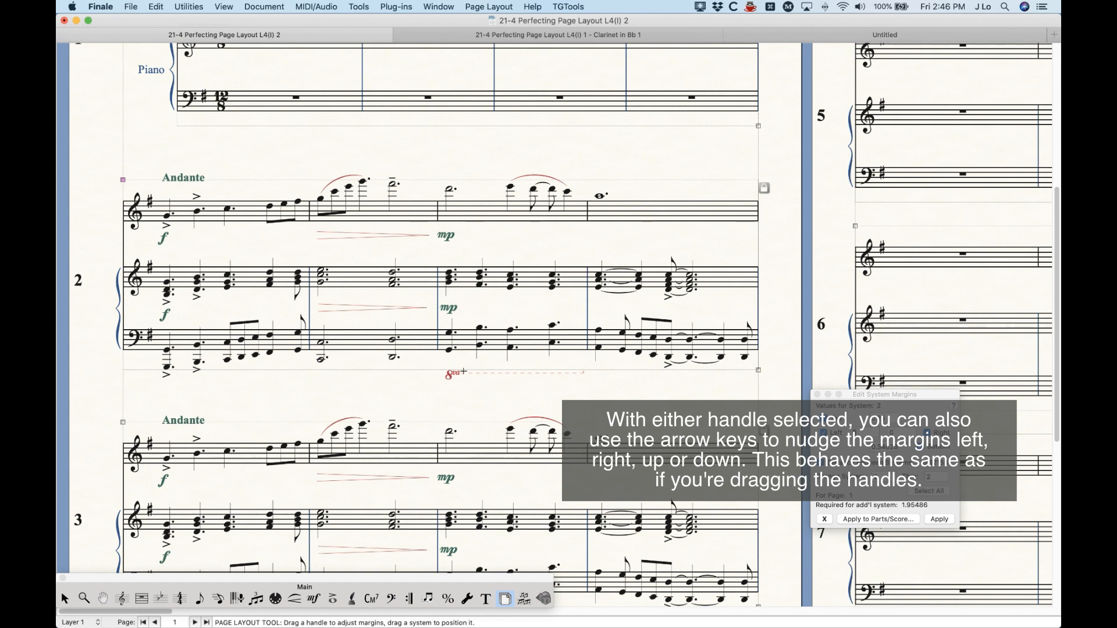
Step: Try a top margin of about 0.34 for systems 2 and 3 together with their handles, leaving the staves in place, and undo it
key("Up")
left_click(124, 422)
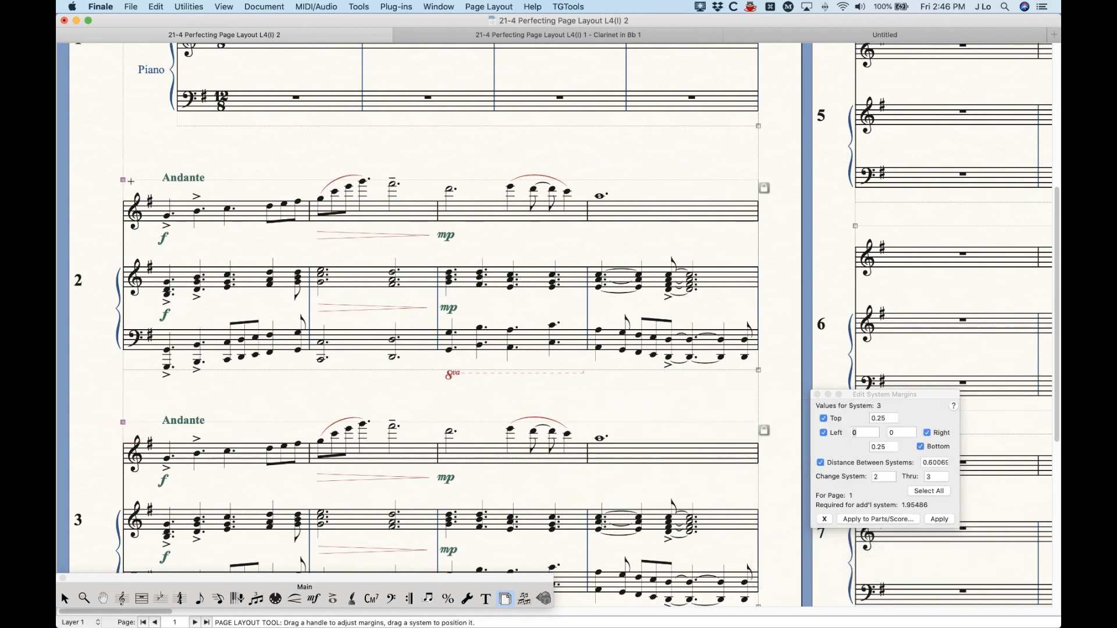
key("shift")
left_click_drag(122, 180, 121, 172)
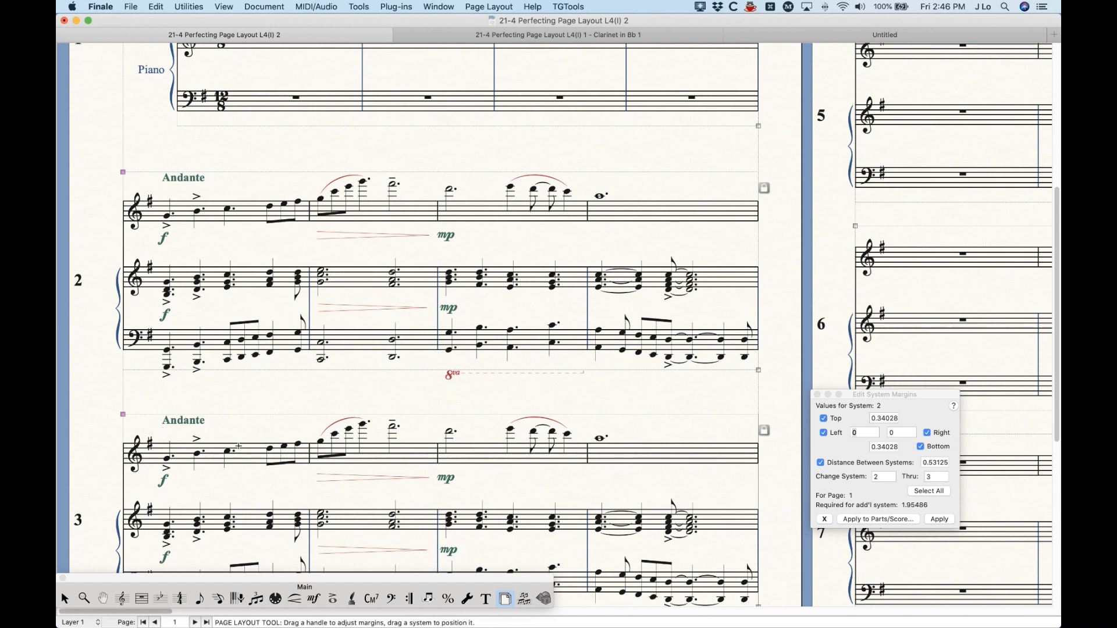
key("super+z")
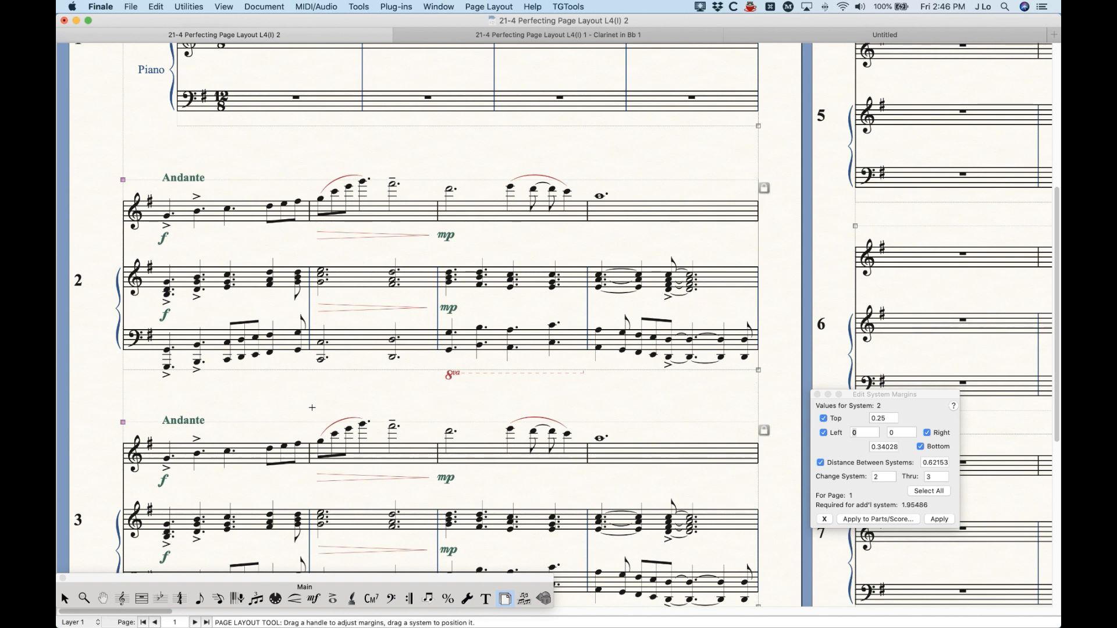
Step: Try moving systems 2 and 3 together up and down the page by hand, and undo both moves
key("super+minus")
key("super+minus")
scroll(339, 397, "up", 3)
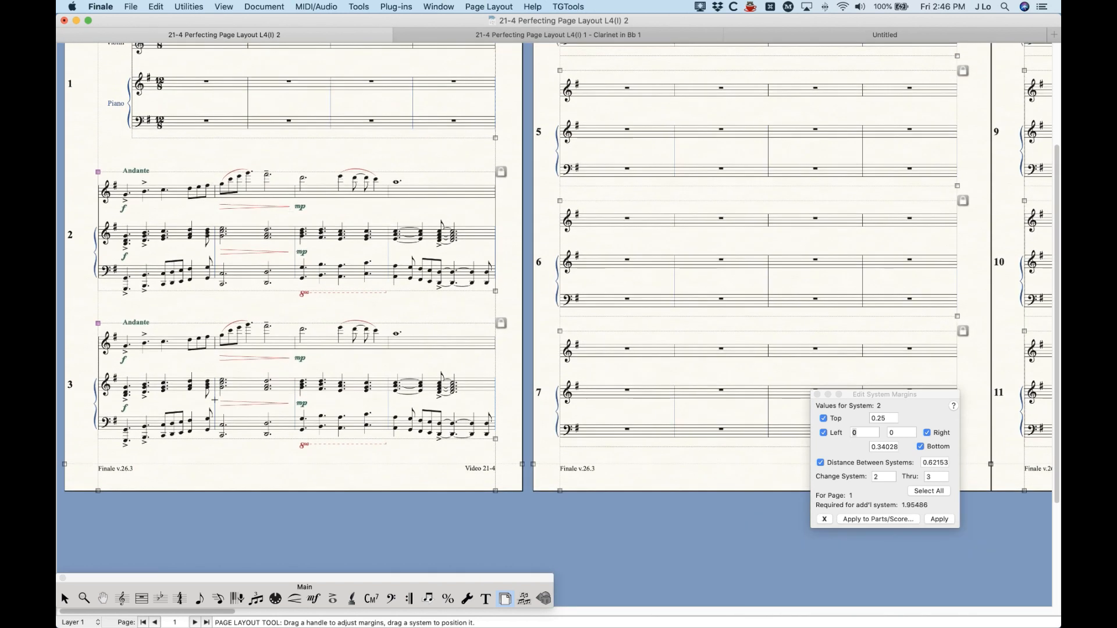
scroll(281, 250, "down", 1)
left_click_drag(310, 235, 309, 228)
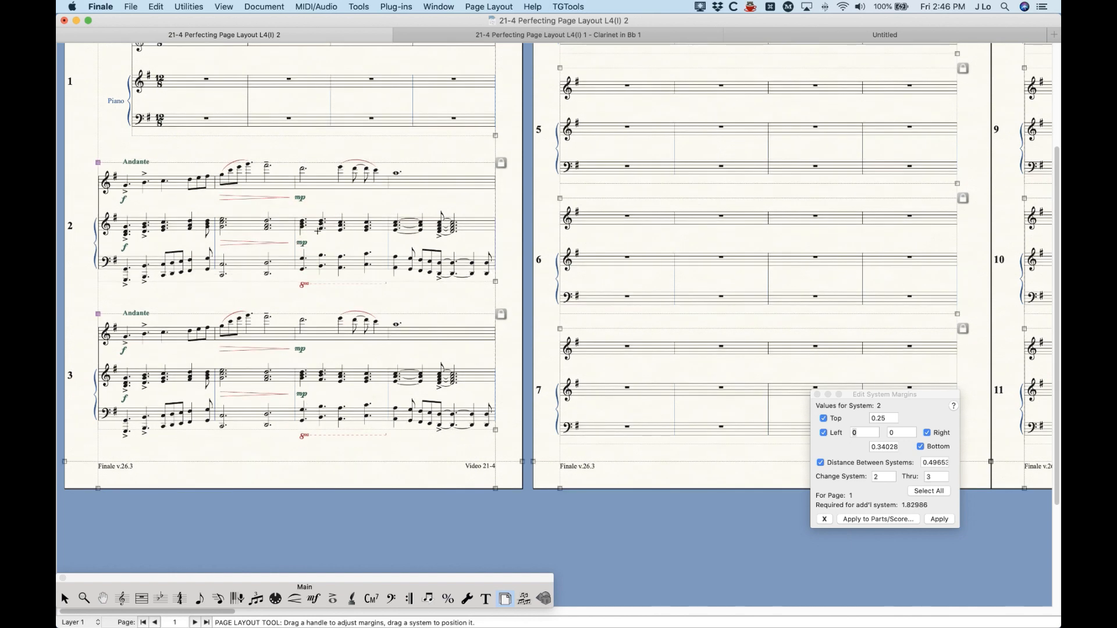
key("super+z")
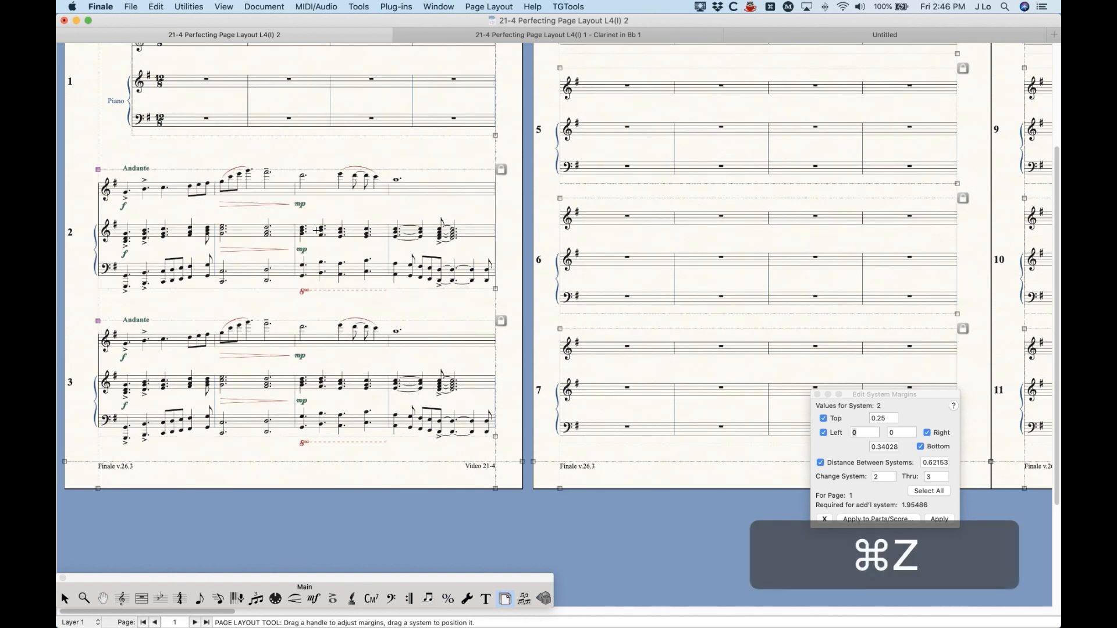
left_click(315, 363)
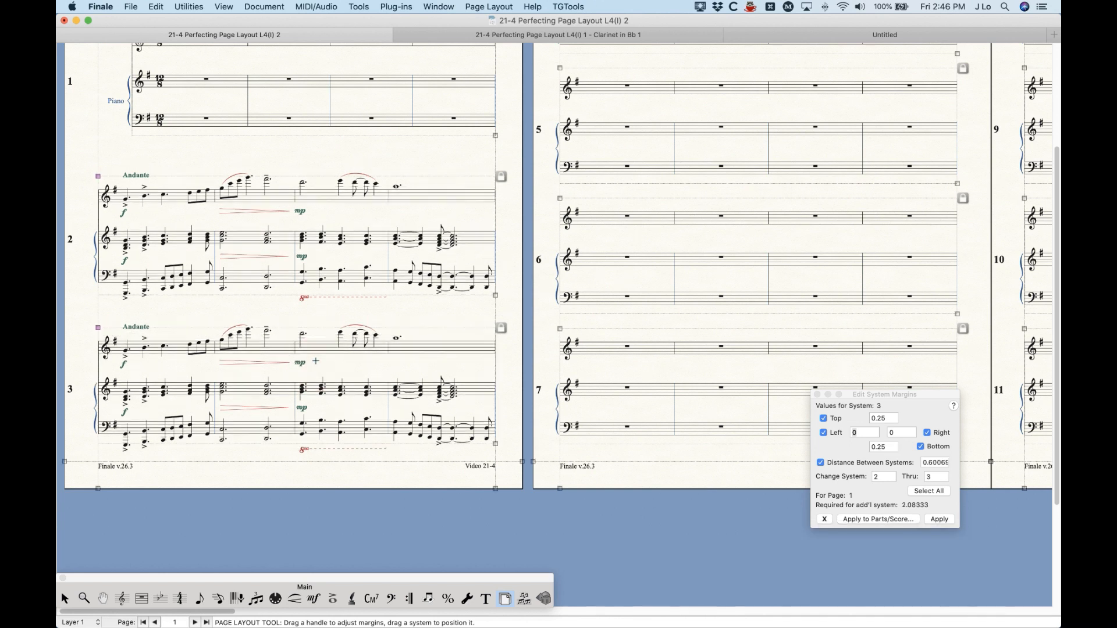
key("super+z")
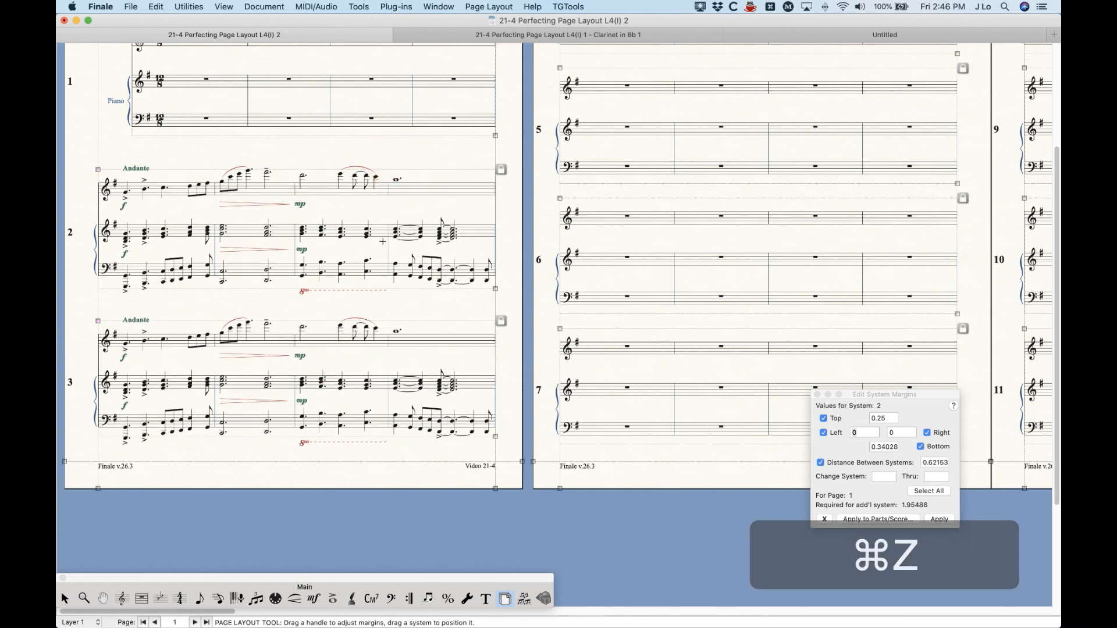
Step: Try moving system 2 alone up to a distance of about 0.47 while system 3 stays in place, and undo the move
left_click(321, 224, "alt")
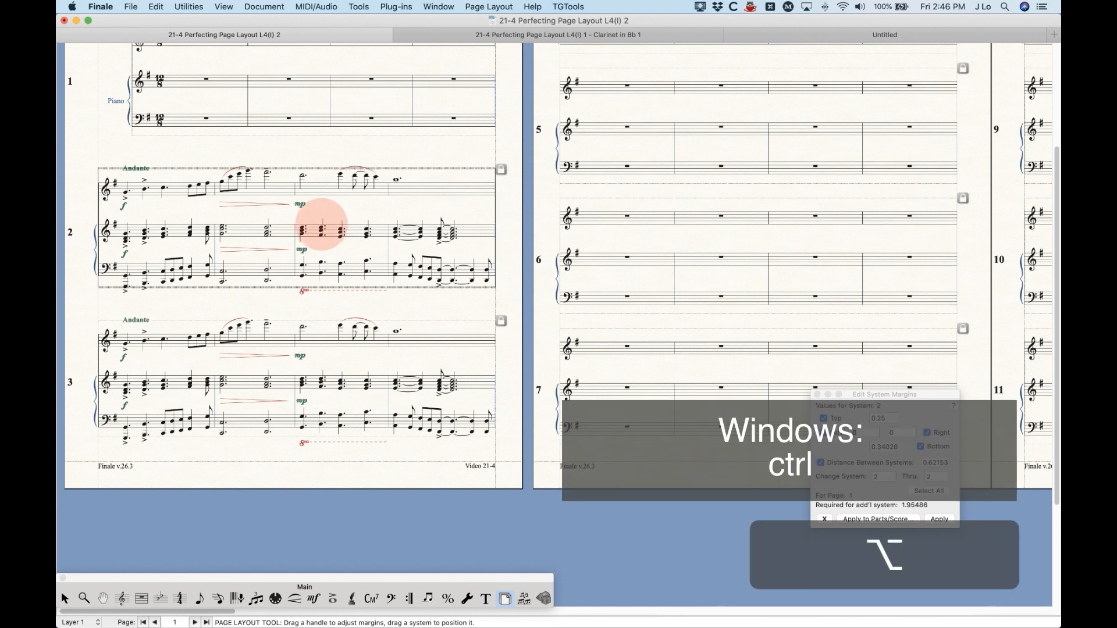
left_click_drag(321, 216, 322, 208)
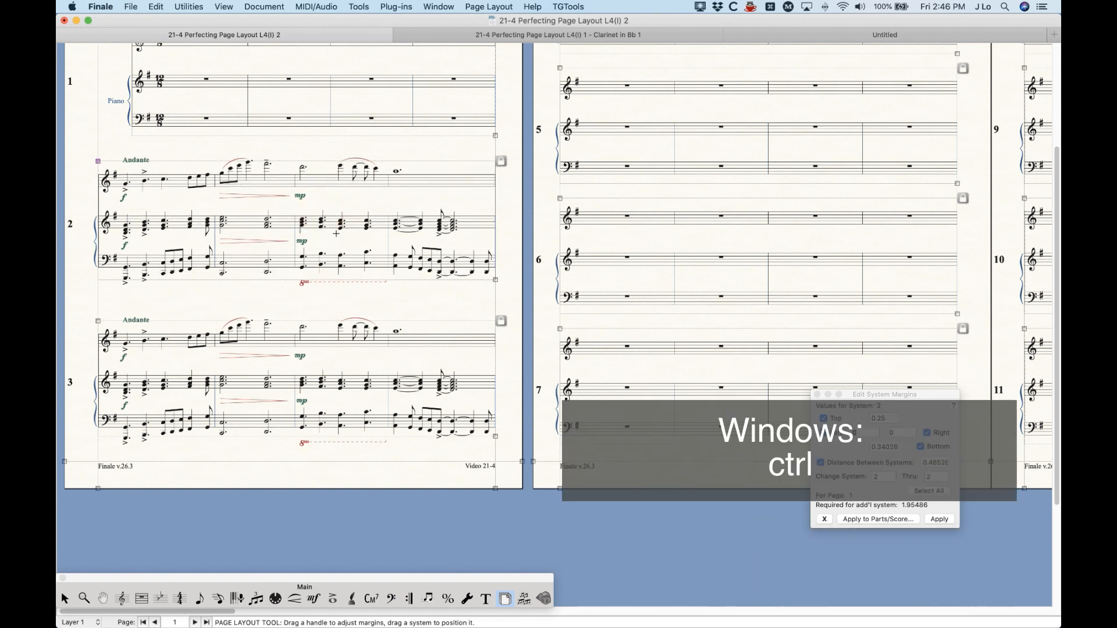
key("super+z")
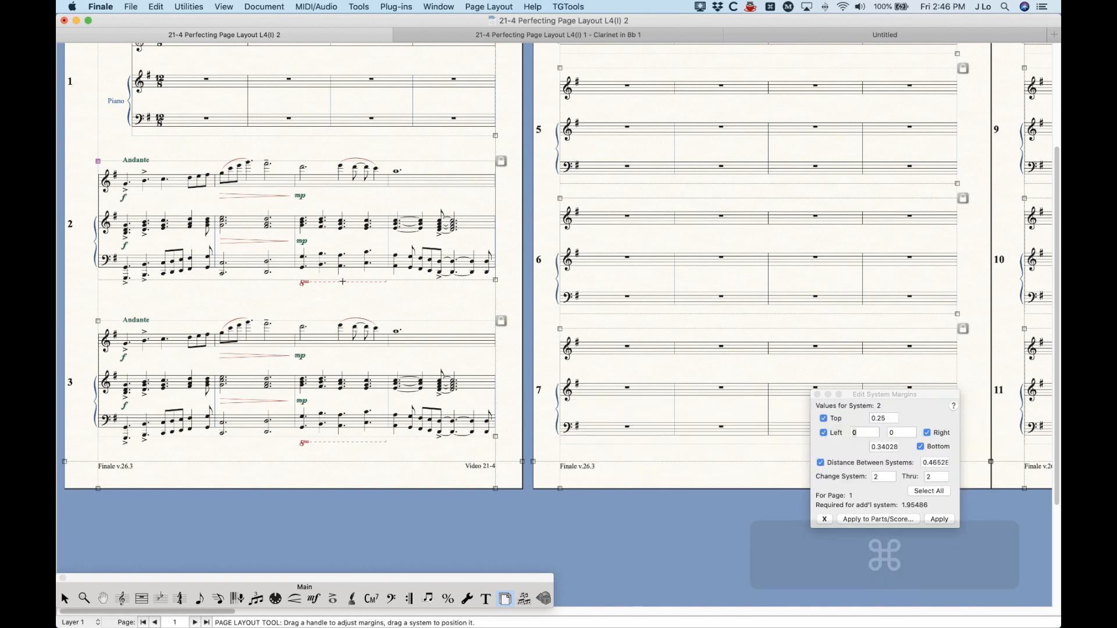
Step: Try moving system 2 up to a distance of about 0.52 and down by hand with system 3 following, and undo both moves
left_click_drag(332, 247, 332, 242)
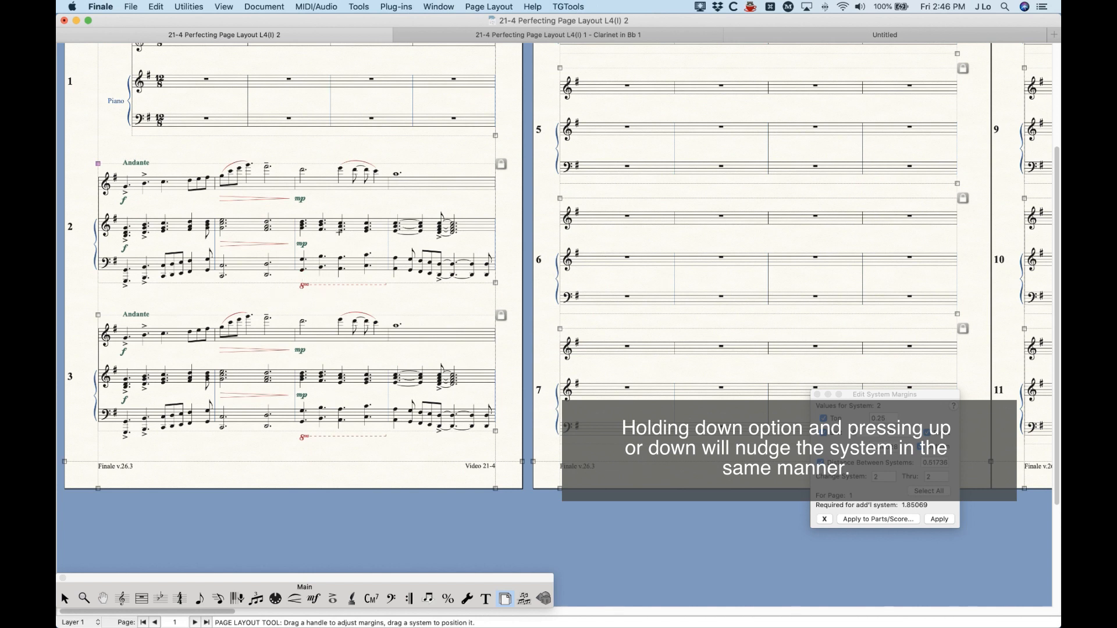
key("super+z")
left_click(338, 236)
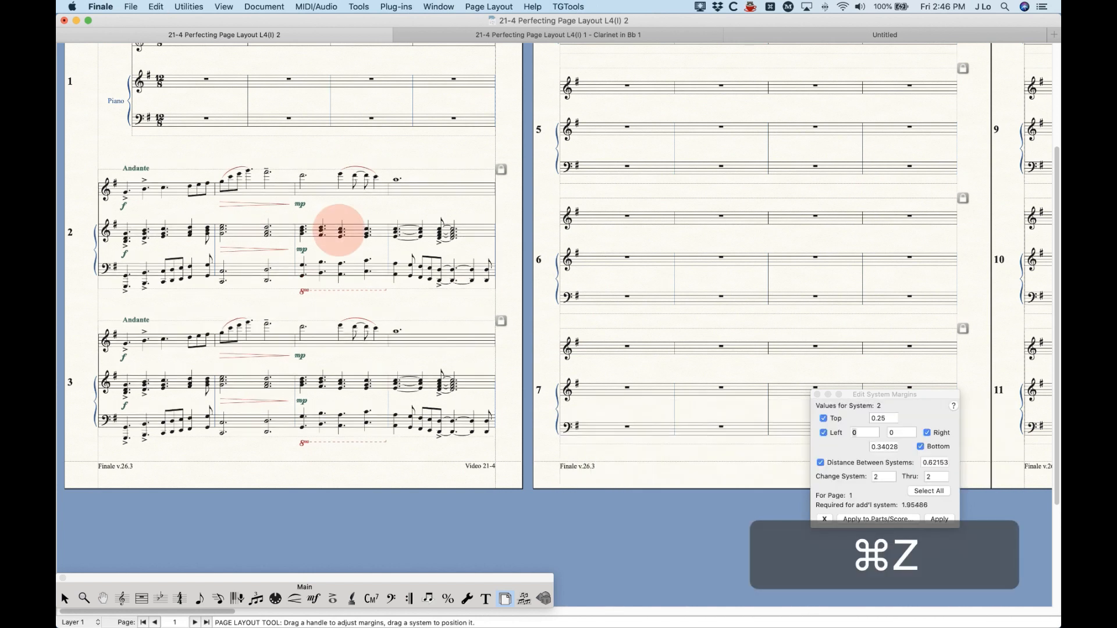
left_click_drag(338, 230, 338, 237)
key("super+z")
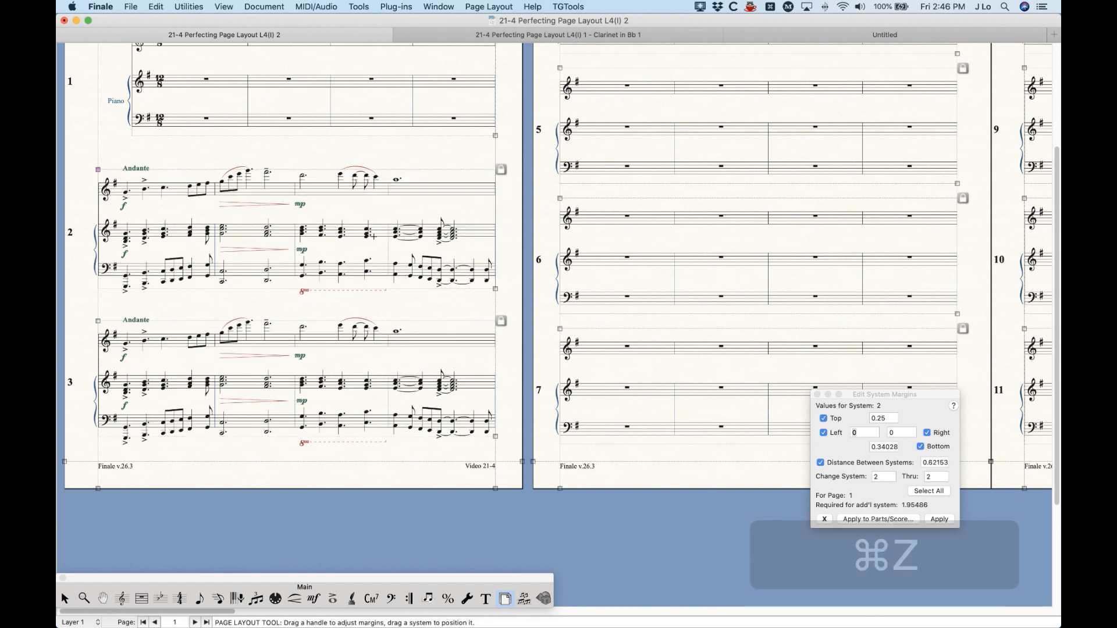
Step: Move system 2 alone down to a distance between systems of about 0.79, keeping system 3 in place
left_click(303, 227, "alt")
left_click_drag(303, 227, 318, 236)
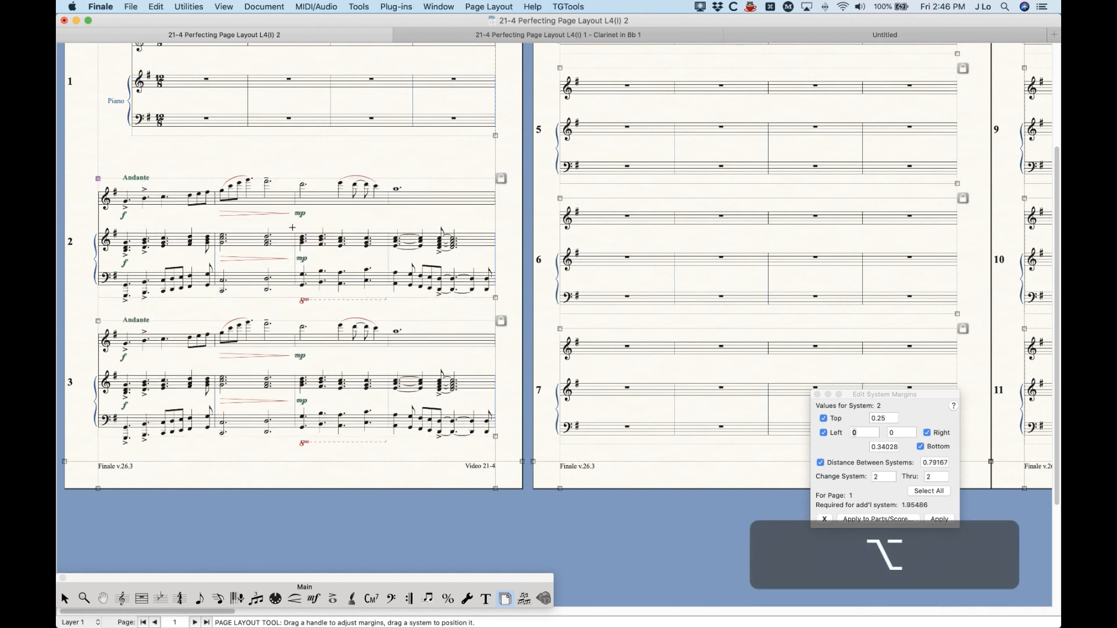
Step: Check the distance values of systems 2 and 3 on page 1, and undo the last move of system 2
key("alt")
scroll(558, 262, "down", 1)
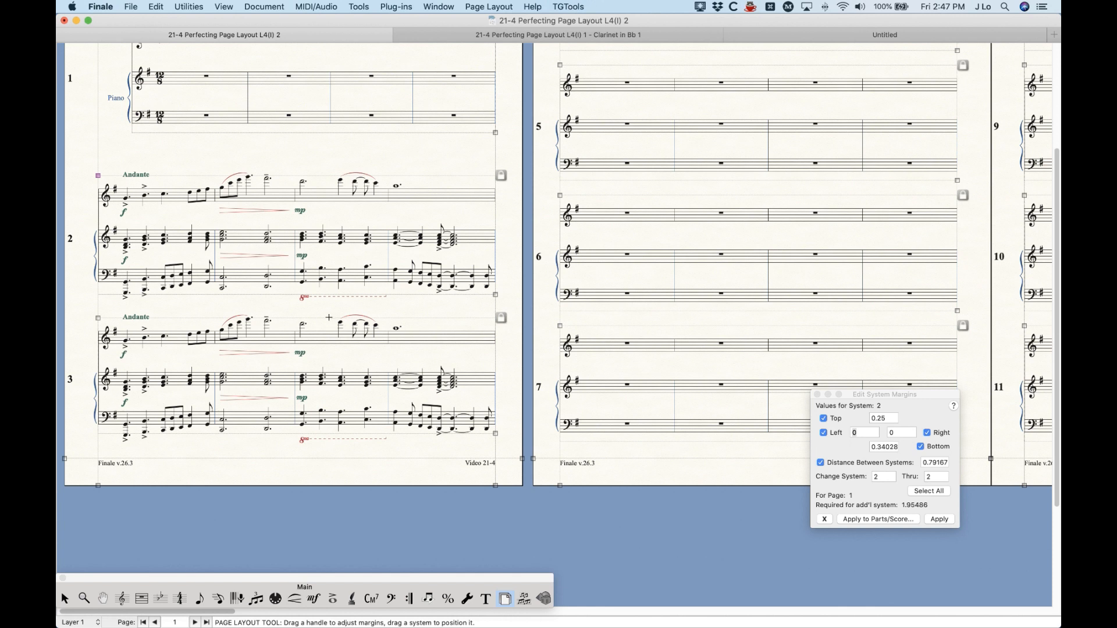
left_click(355, 263)
left_click(308, 369)
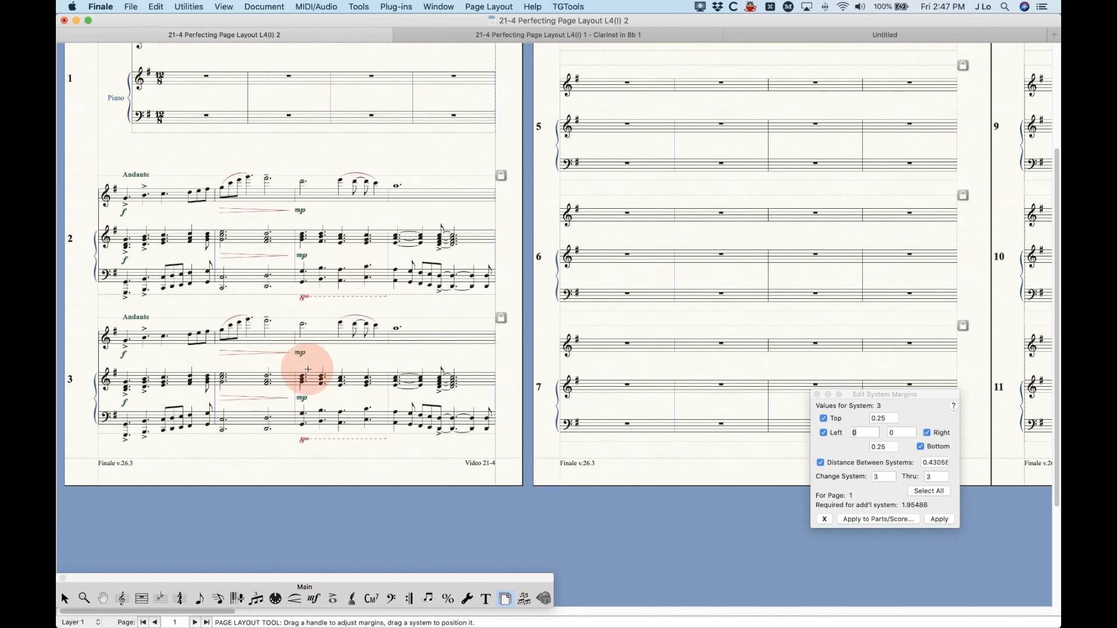
key("cmd+z")
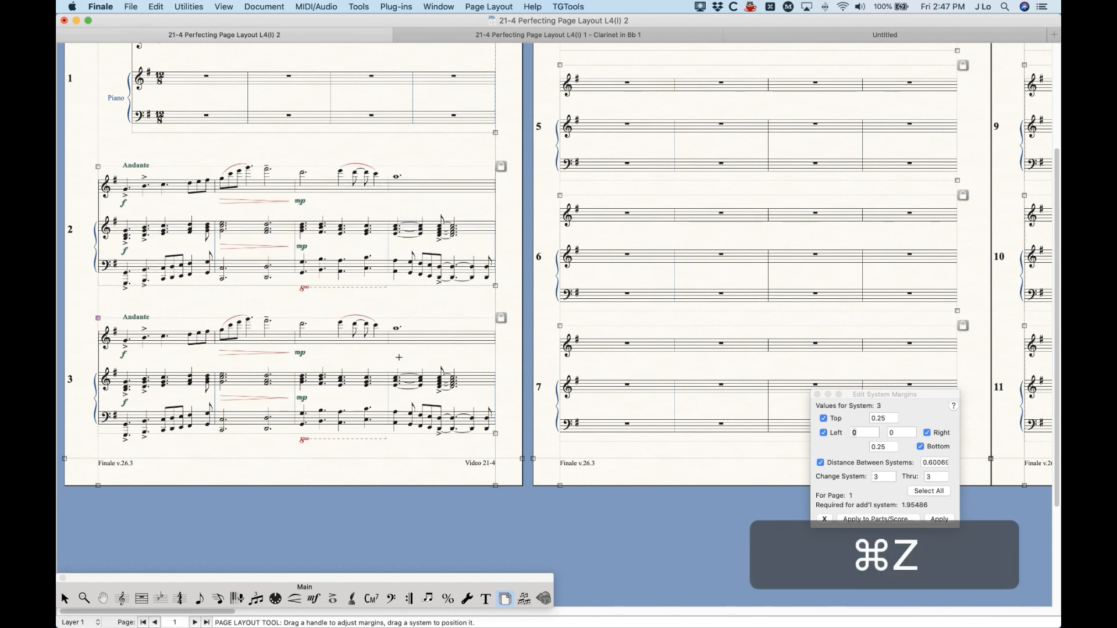
Step: Try moving systems 5 and 6 together down to a distance of about 0.42 and back up with system 7 in place, and undo both moves
scroll(399, 358, "right", 10)
scroll(400, 371, "up", 3)
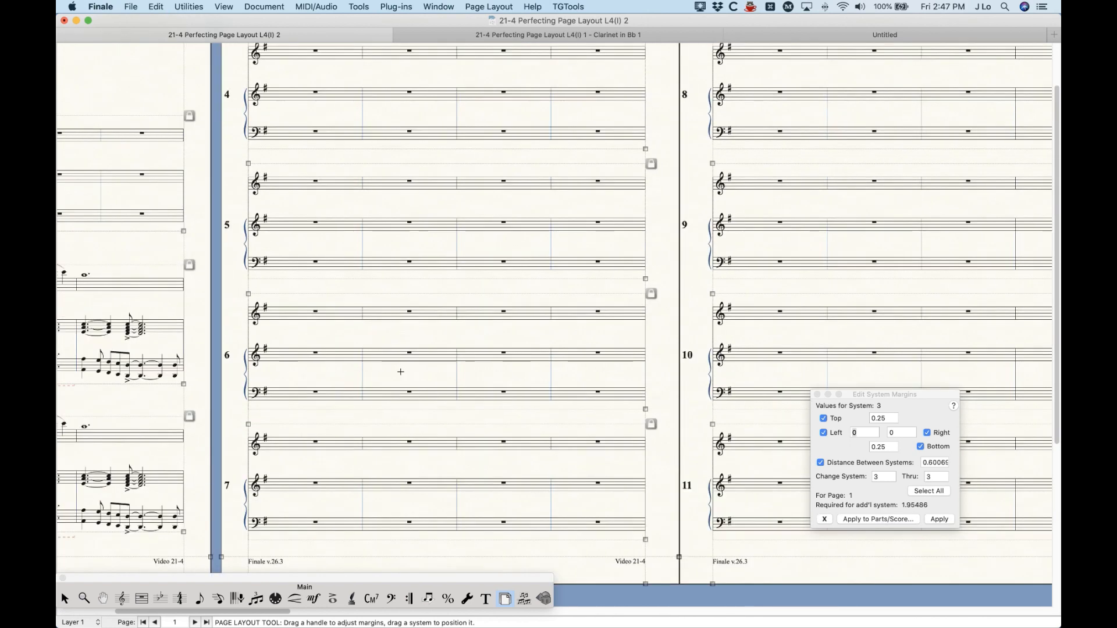
key("cmd+minus")
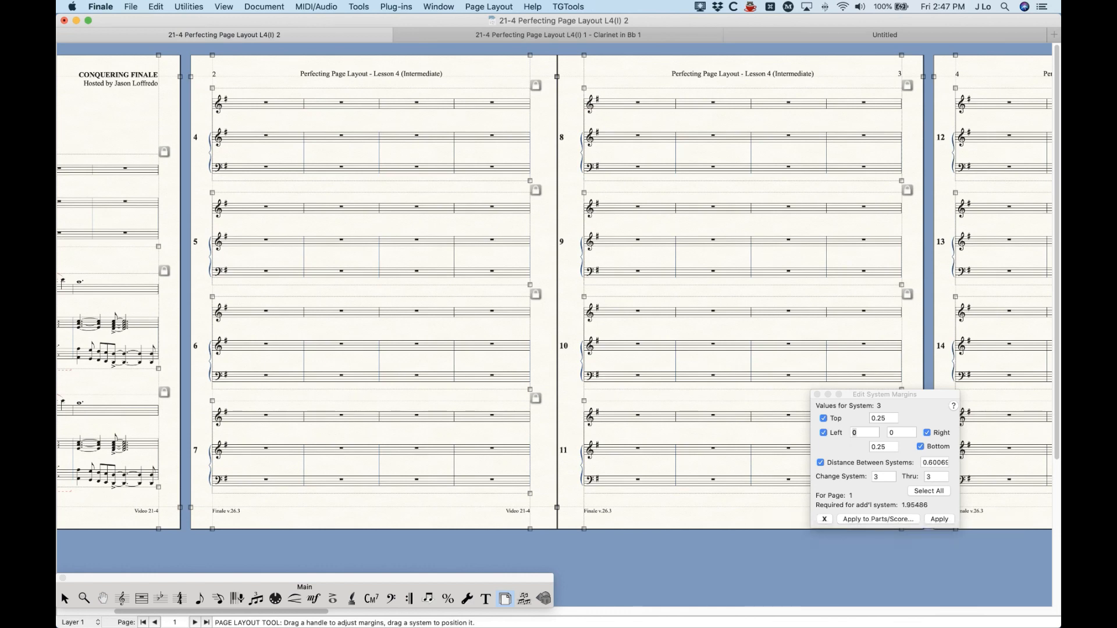
left_click(279, 210)
left_click(353, 329, "shift")
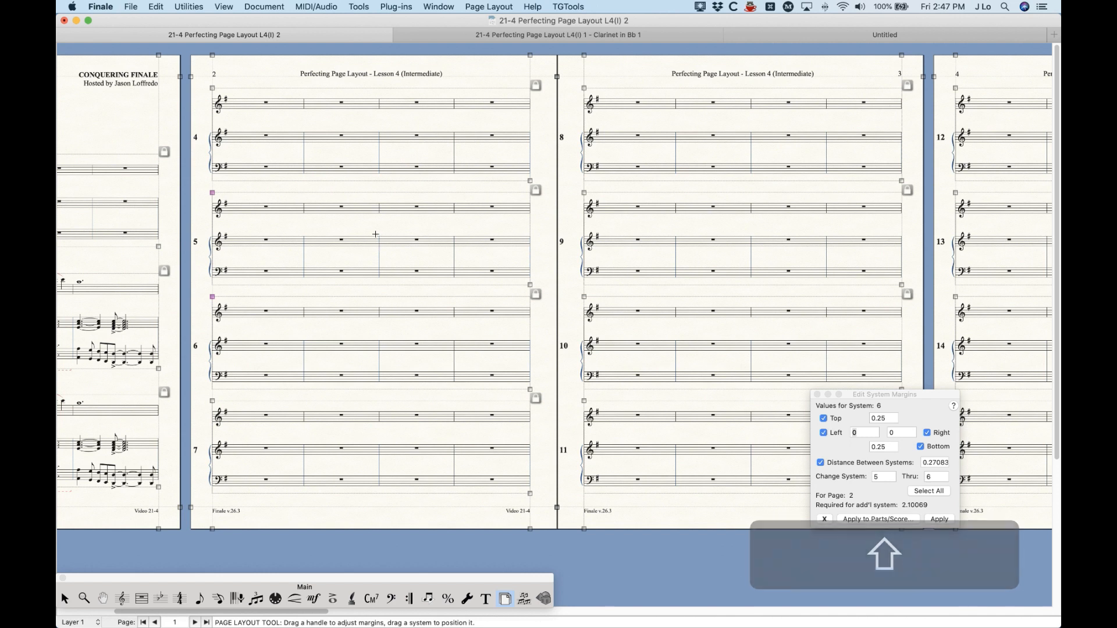
left_click_drag(372, 225, 372, 234)
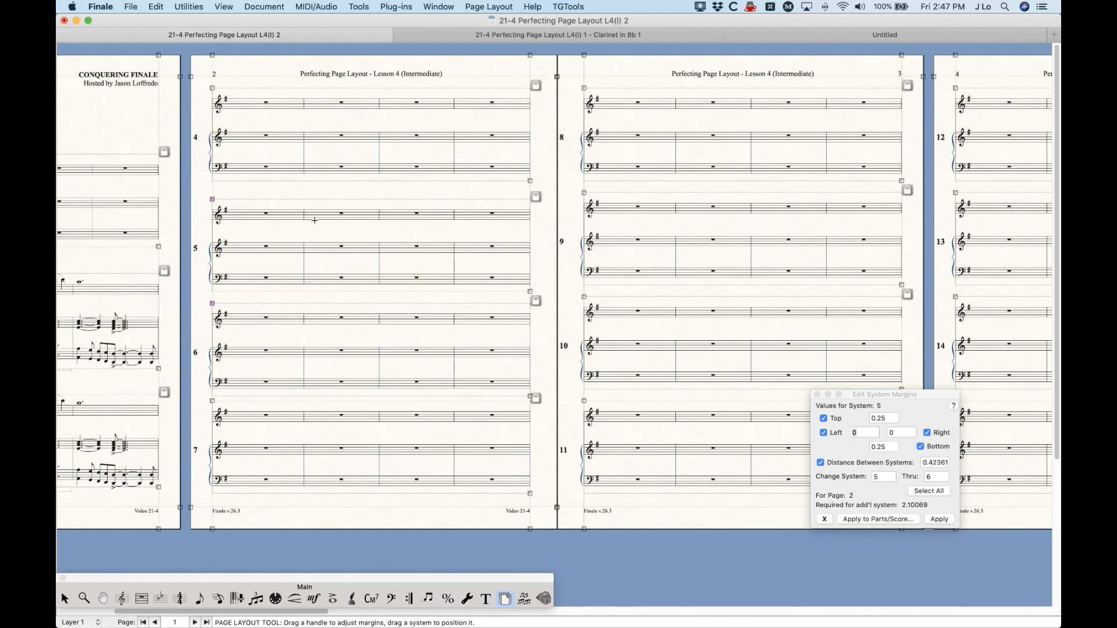
left_click_drag(331, 242, 331, 233)
key("super+z")
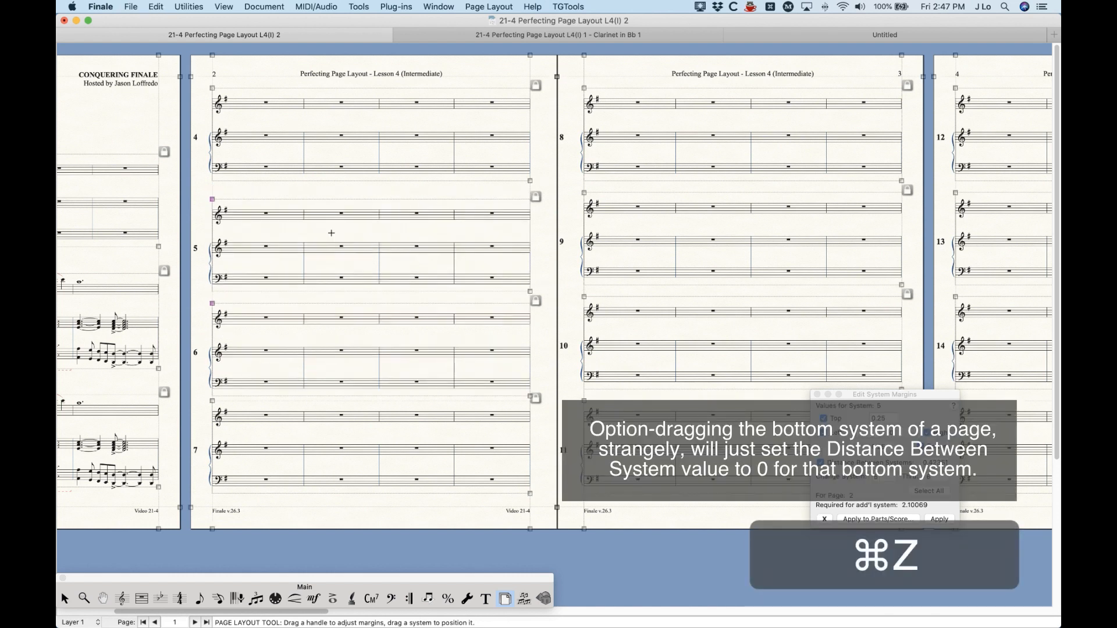
key("super+z")
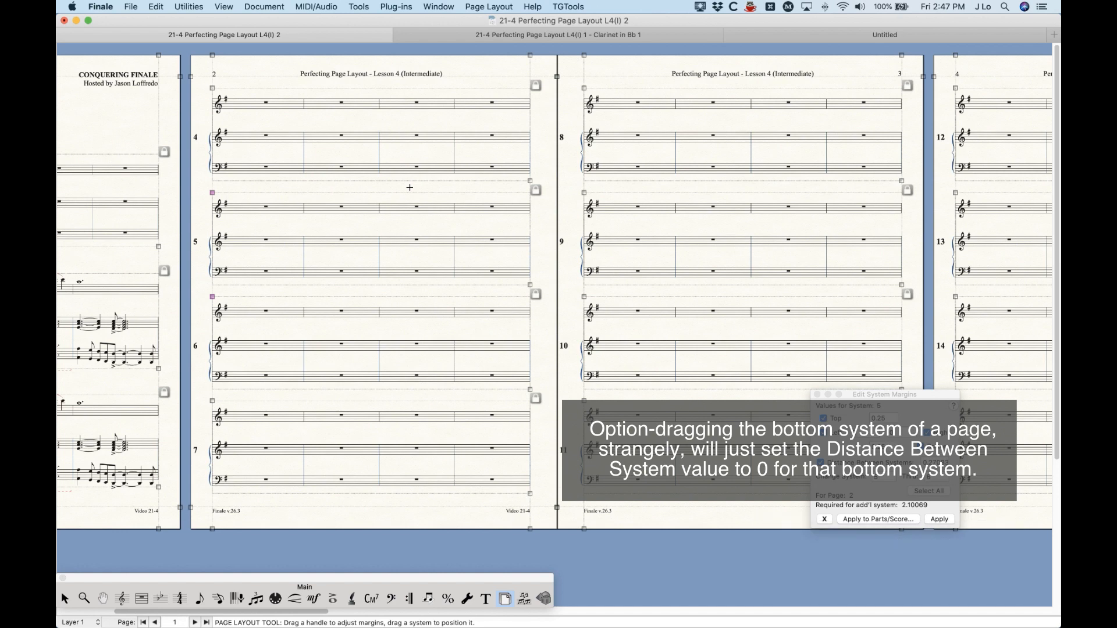
left_click(409, 188)
scroll(422, 216, "left", 8)
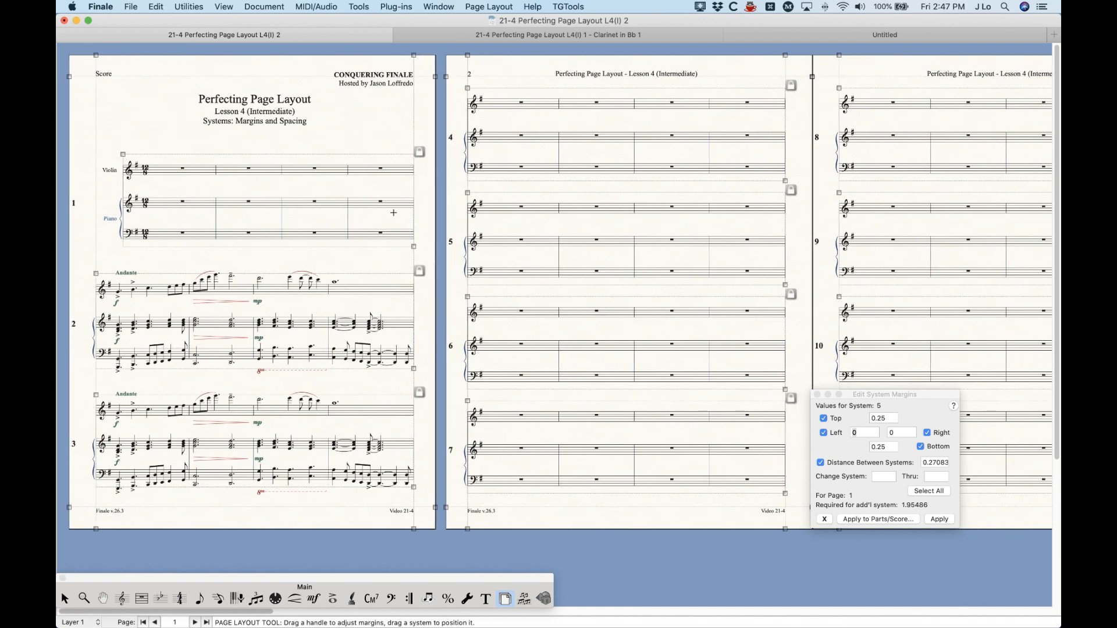
left_click(498, 5)
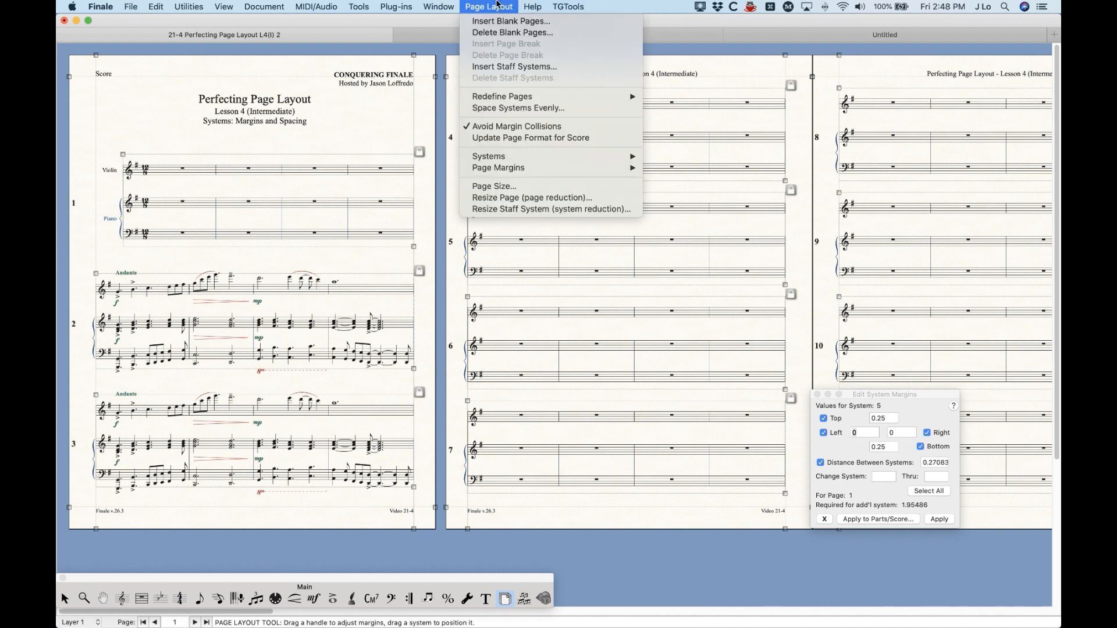
mouse_move(505, 162)
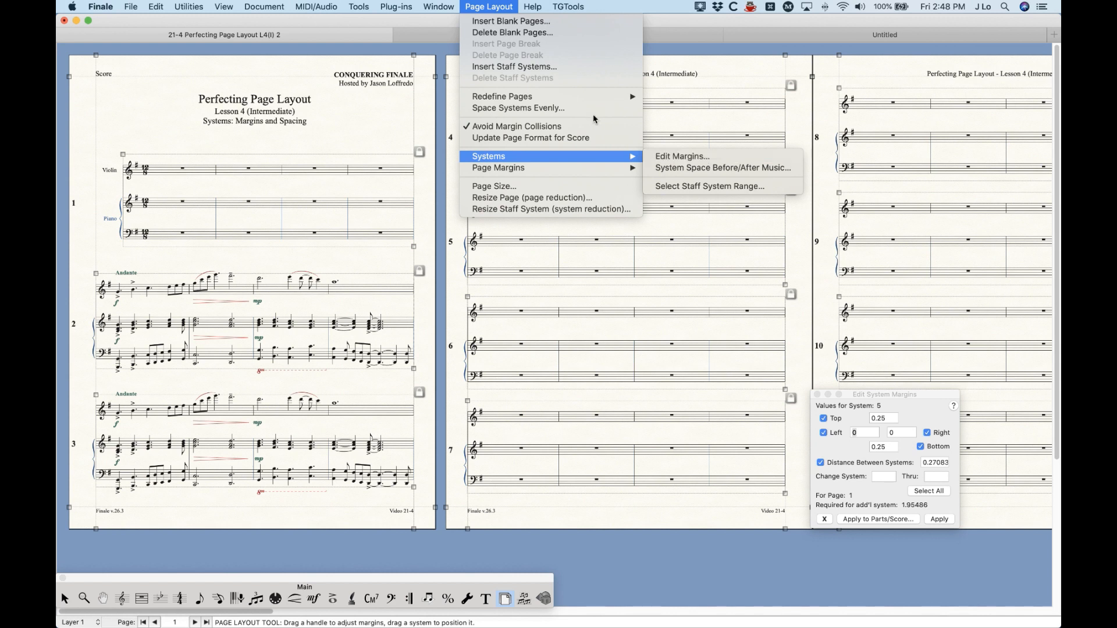
left_click(492, 4)
Step: Move the Edit System Margins window aside, and switch to the Staff and Selection tools and back to the Page Layout Tool
left_click_drag(883, 395, 921, 410)
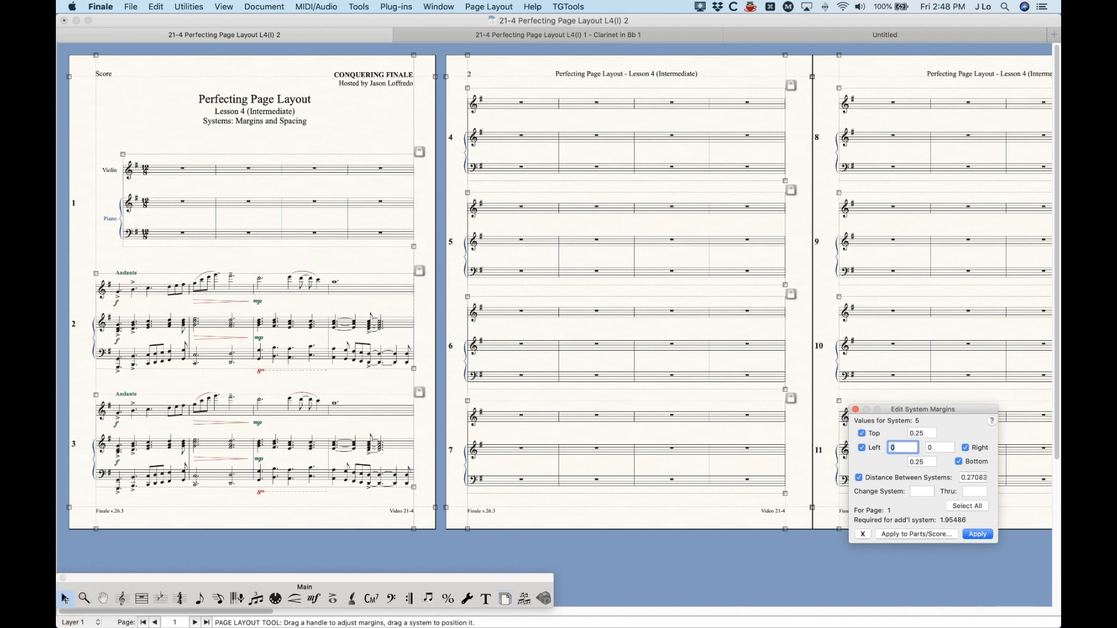
left_click(122, 598)
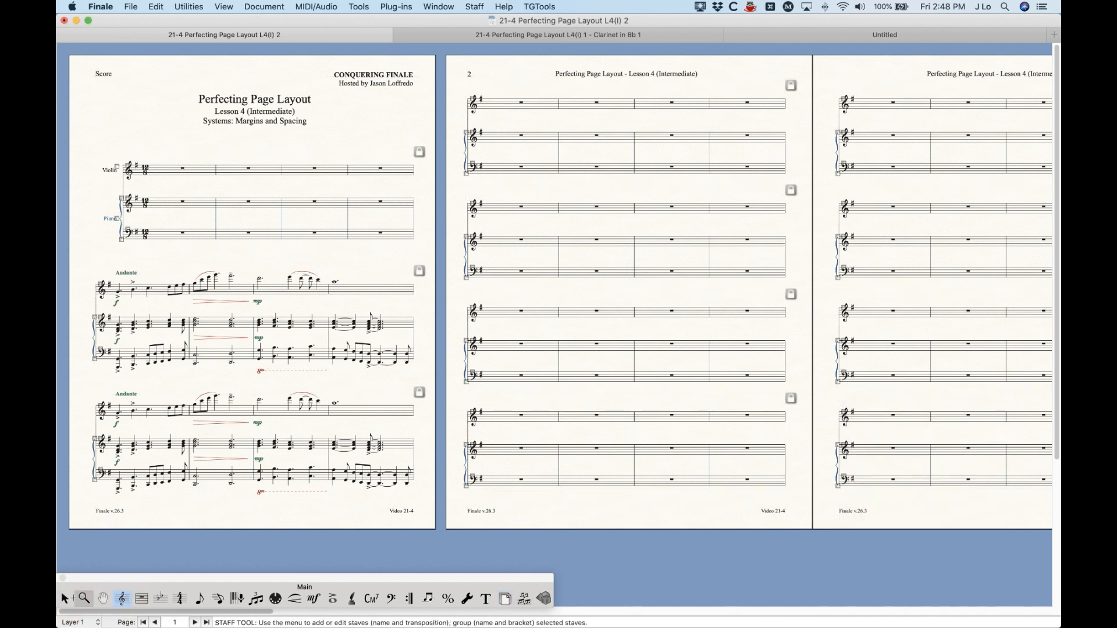
left_click(64, 599)
left_click(505, 598)
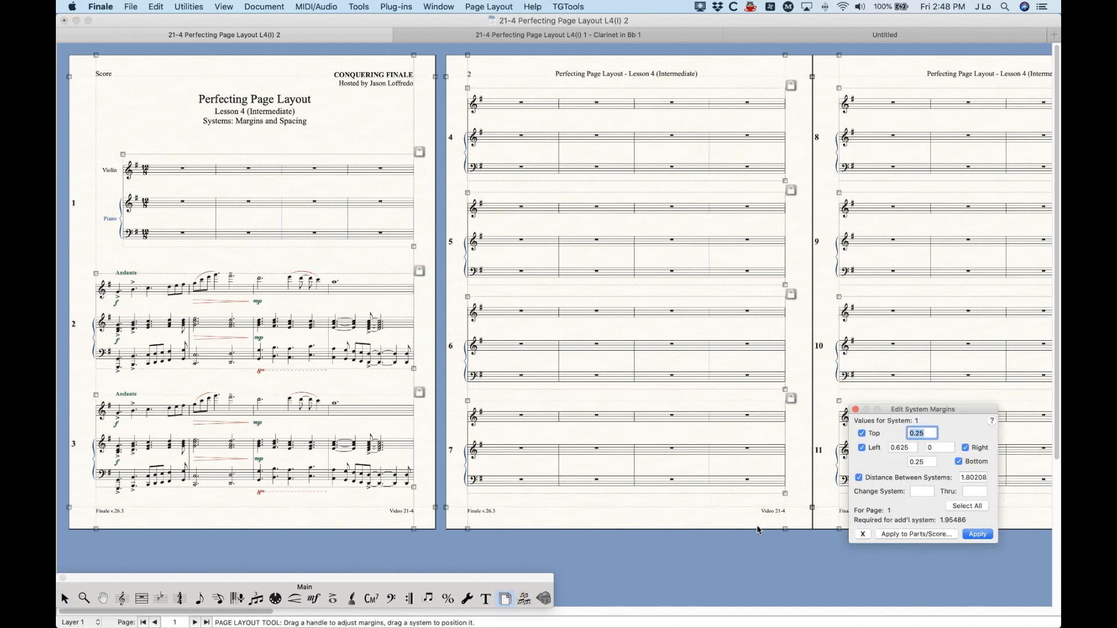
Step: Close the Edit System Margins window, switch to the Selection Tool and back to the Page Layout Tool, and reopen the window
left_click(855, 409)
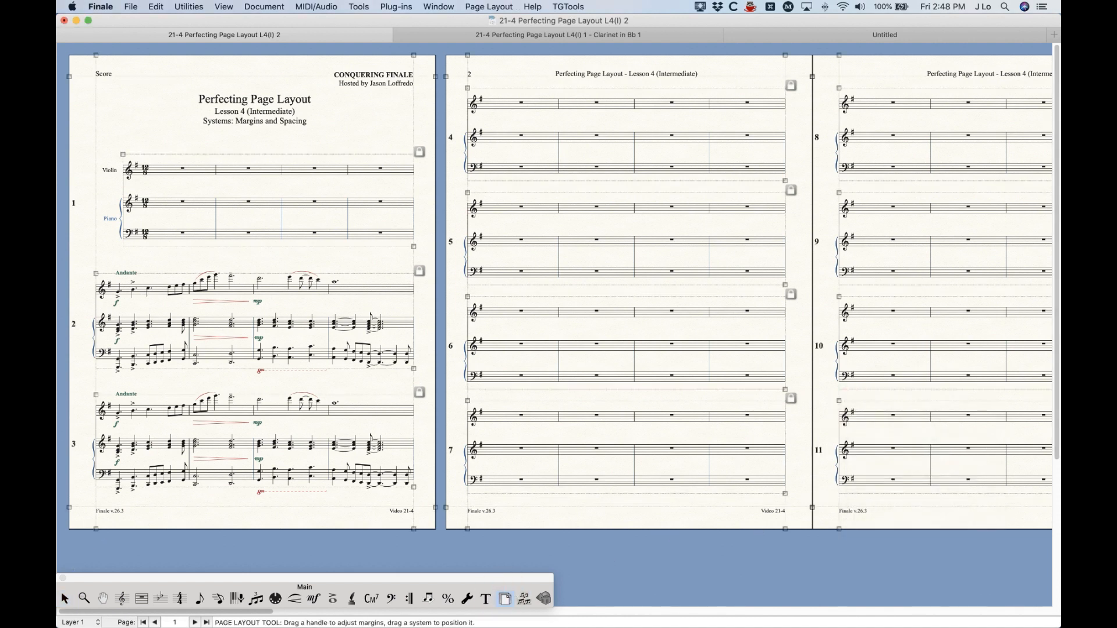
left_click(64, 598)
left_click(506, 599)
left_click(501, 7)
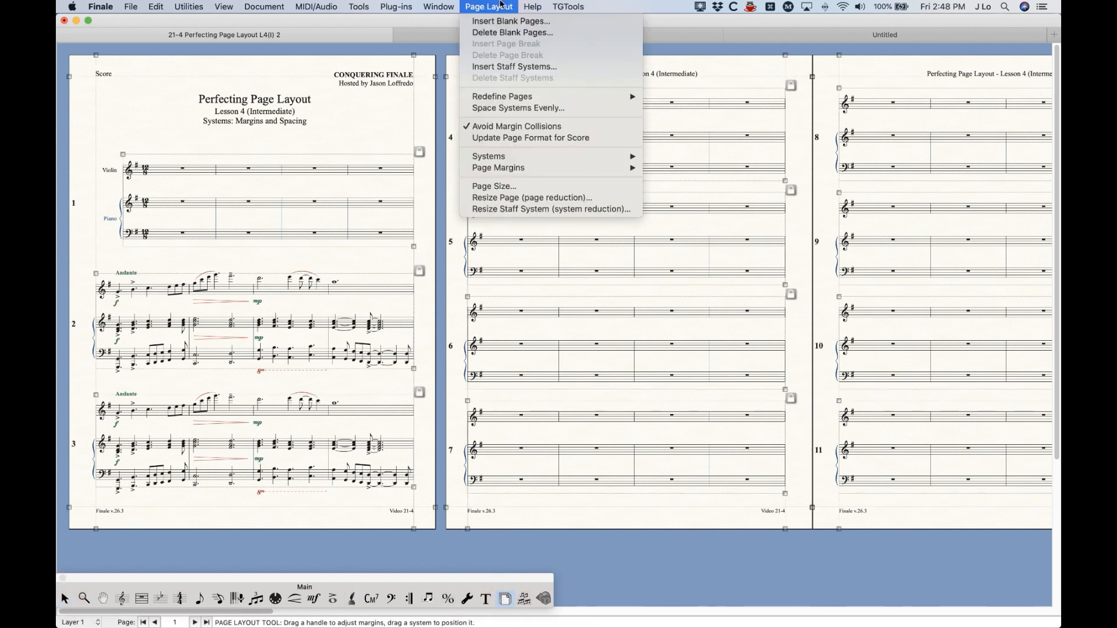
mouse_move(538, 156)
left_click(663, 156)
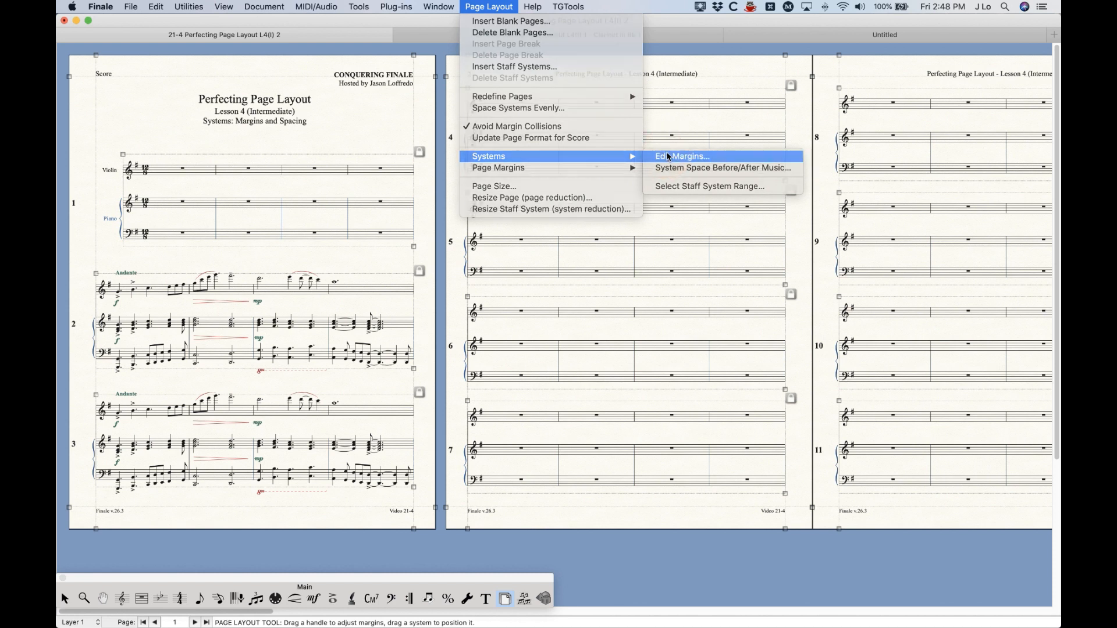
left_click_drag(905, 410, 917, 423)
left_click(489, 7)
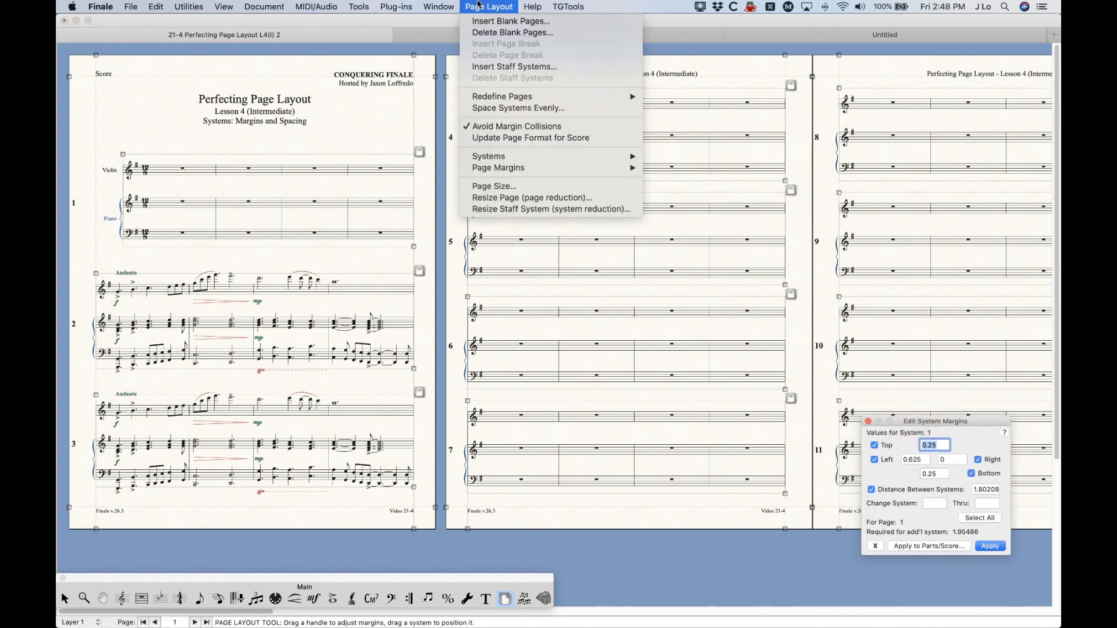
mouse_move(507, 158)
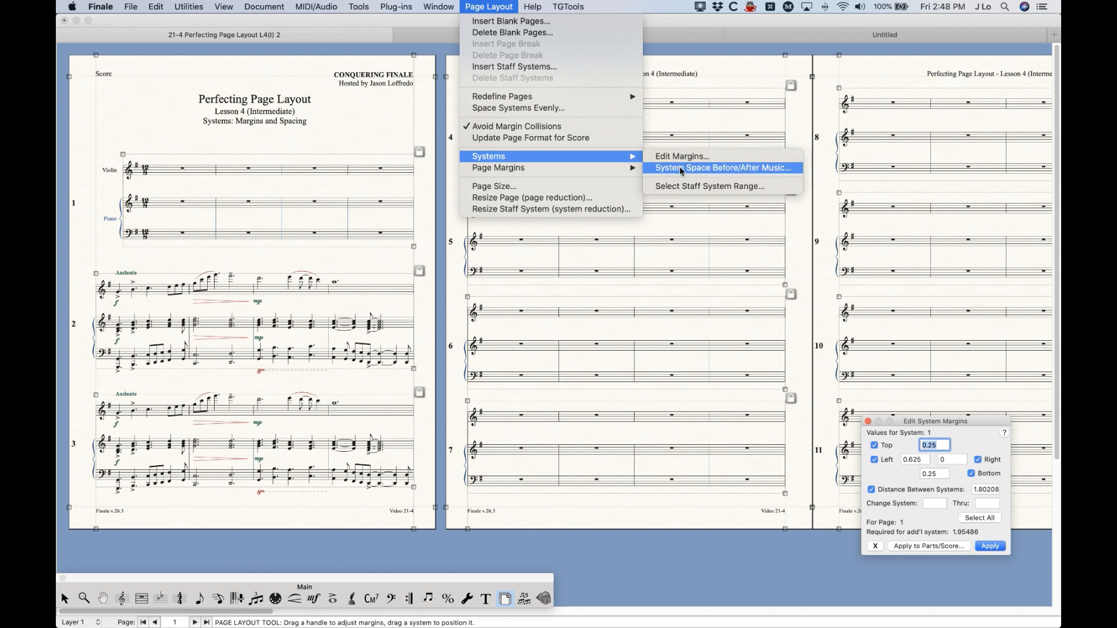
left_click(510, 10)
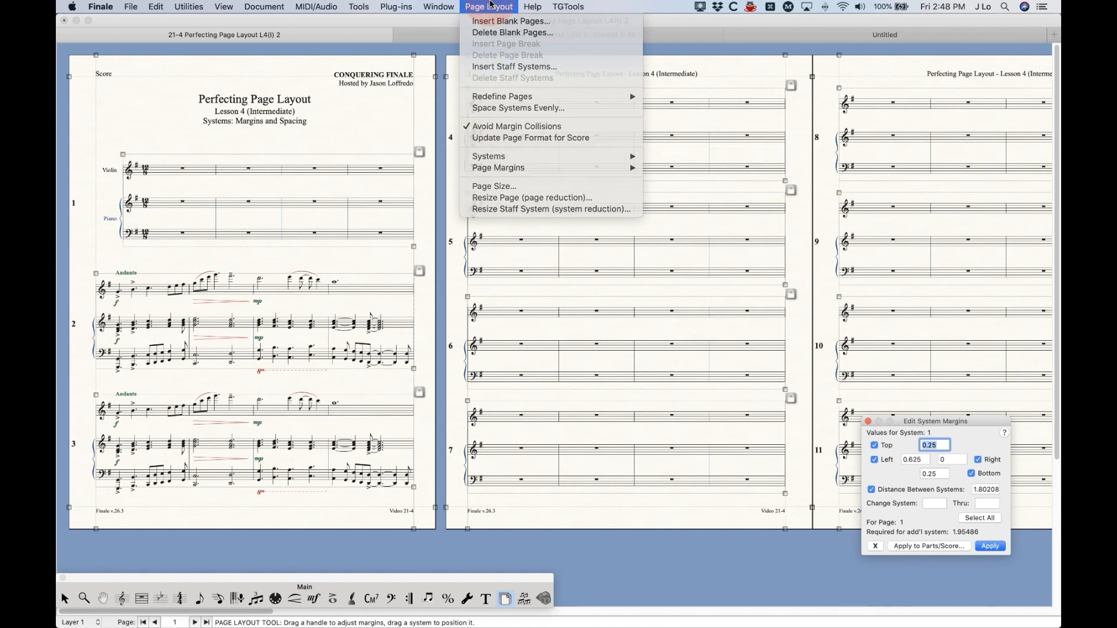
left_click(210, 259)
Step: Set the extra space at the beginning of system 2 to 0.5 with System Space Before/After Music
key("super+equal")
key("super+equal")
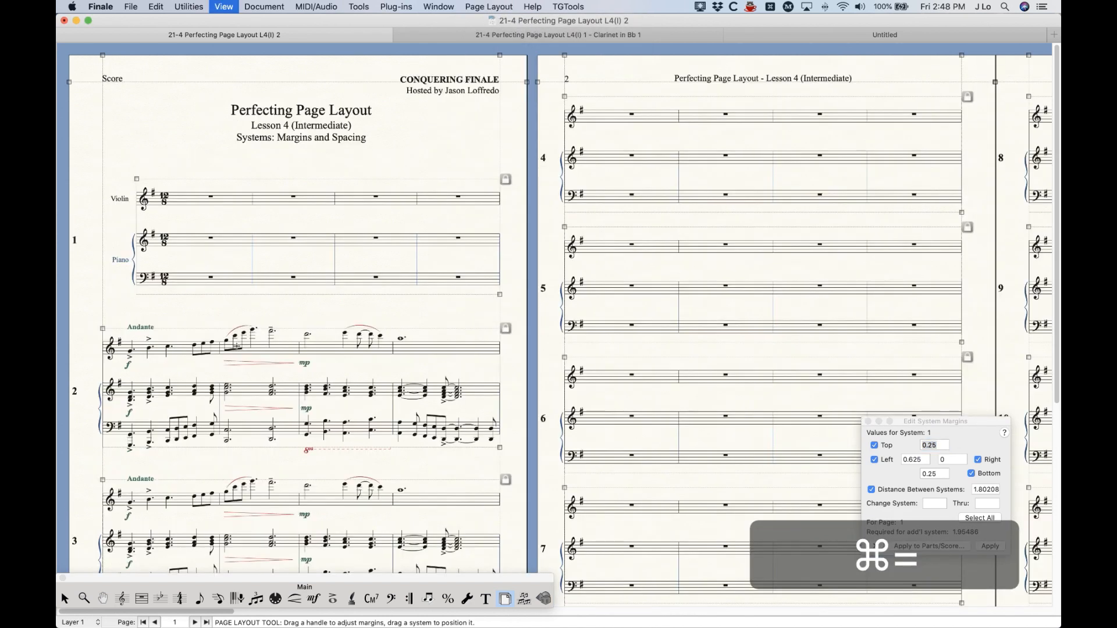
left_click(208, 305)
left_click(488, 6)
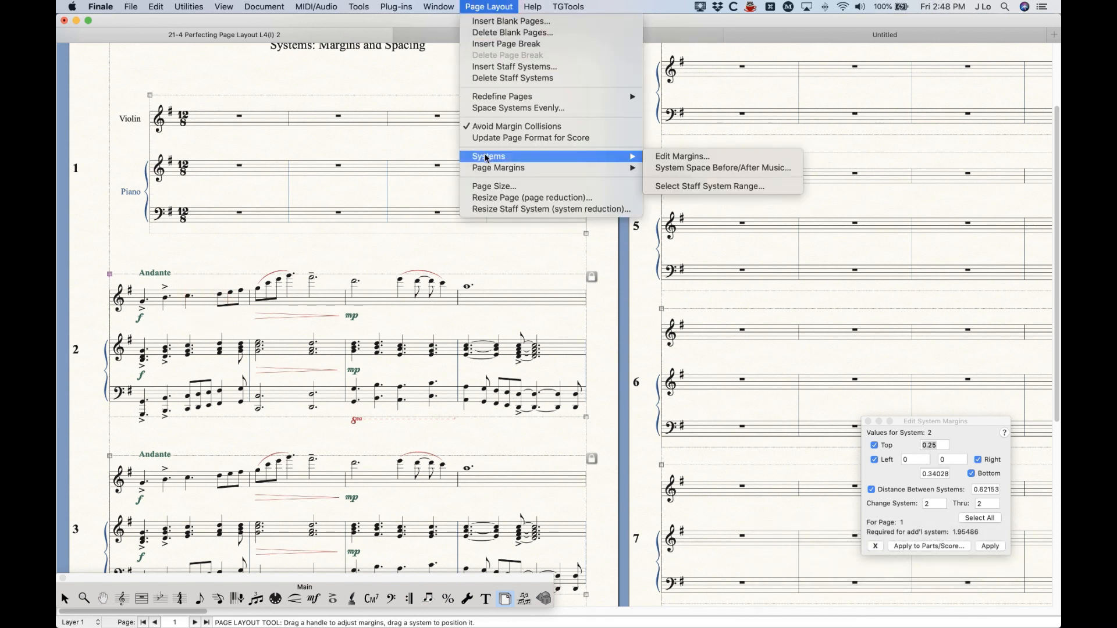
left_click(723, 168)
left_click_drag(576, 149, 642, 138)
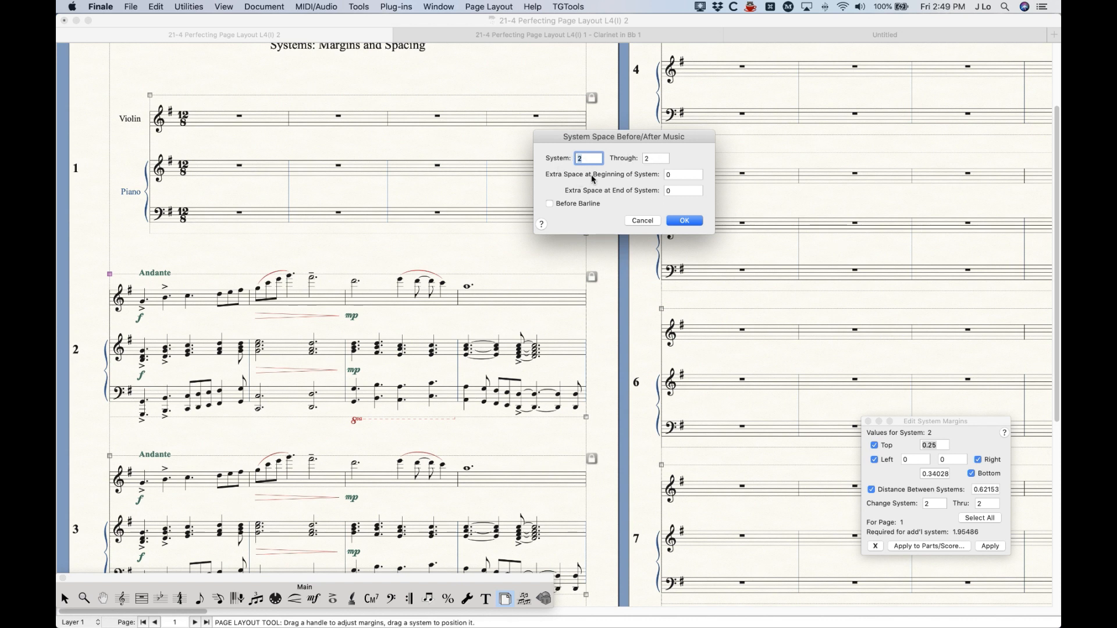
left_click(684, 175)
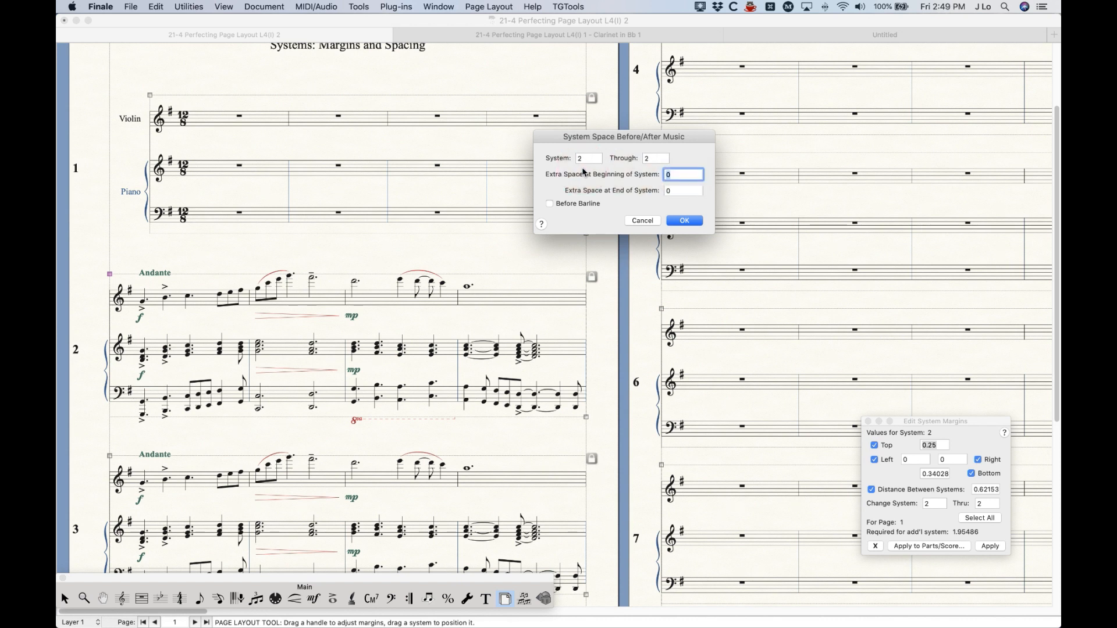
type(".5")
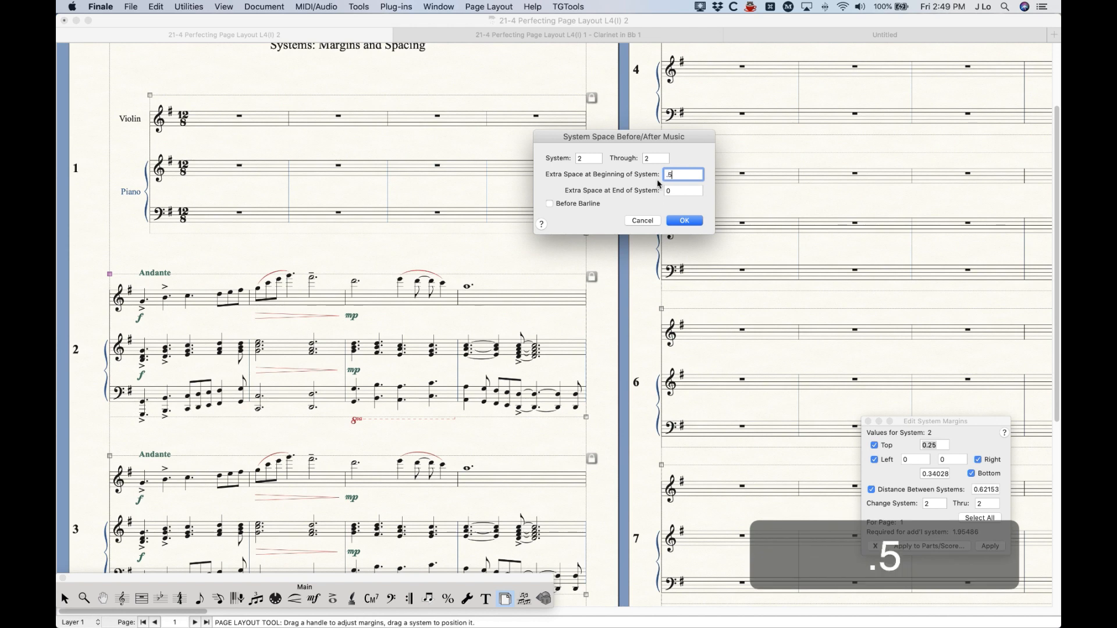
left_click(695, 224)
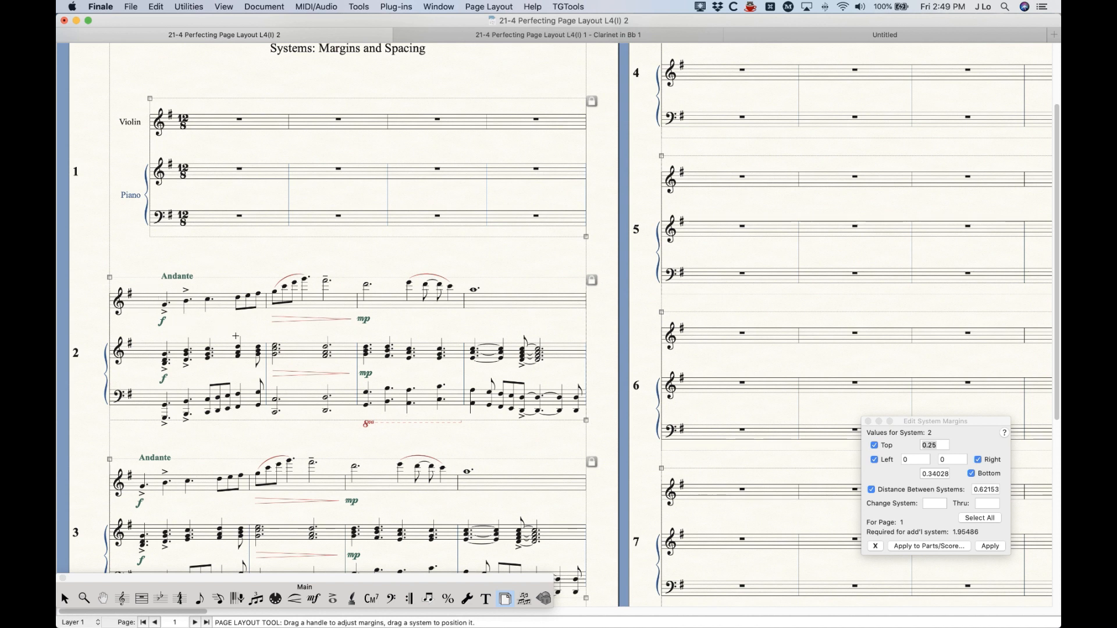
Step: Try moving the first measures of system 2 up into system 1 and back down with the Selection Tool
left_click(64, 598)
left_click(231, 306)
key("Up")
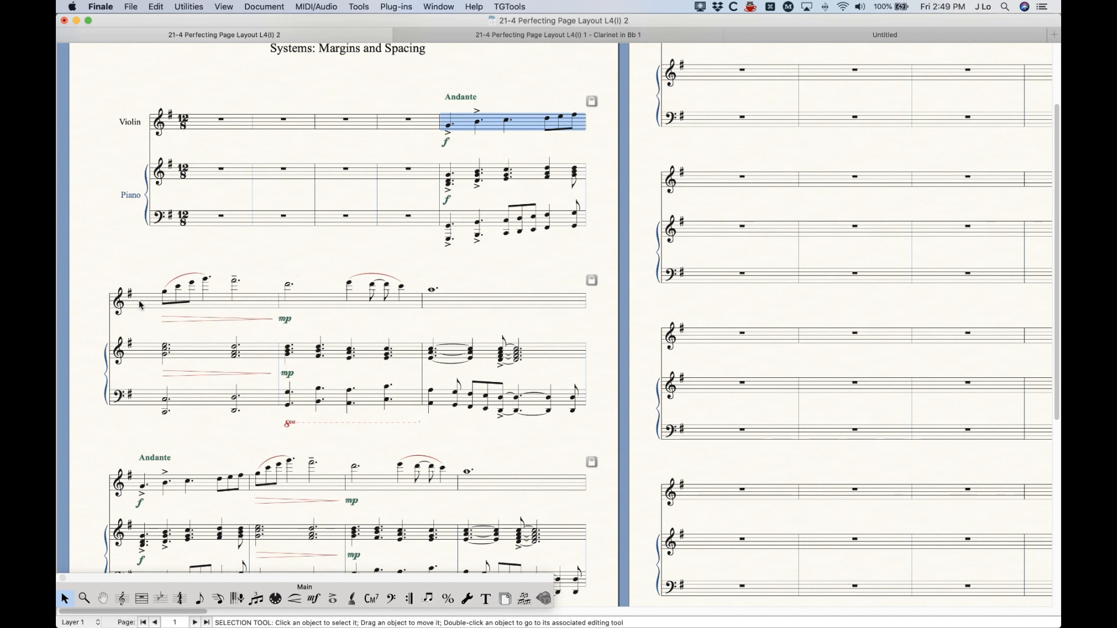
key("Down")
key("Up")
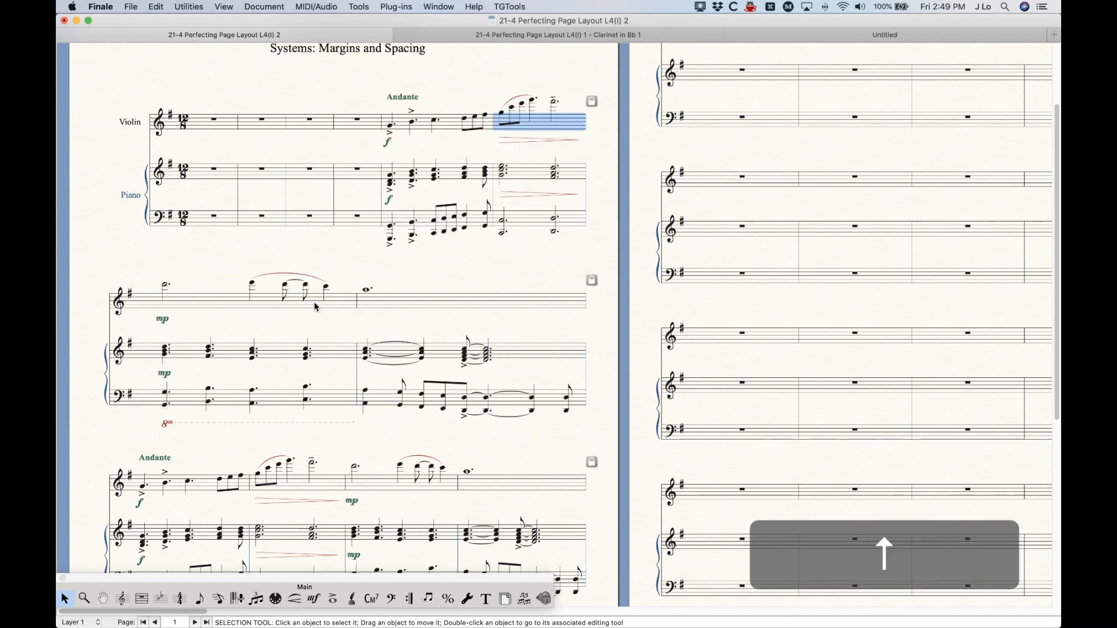
left_click(433, 124)
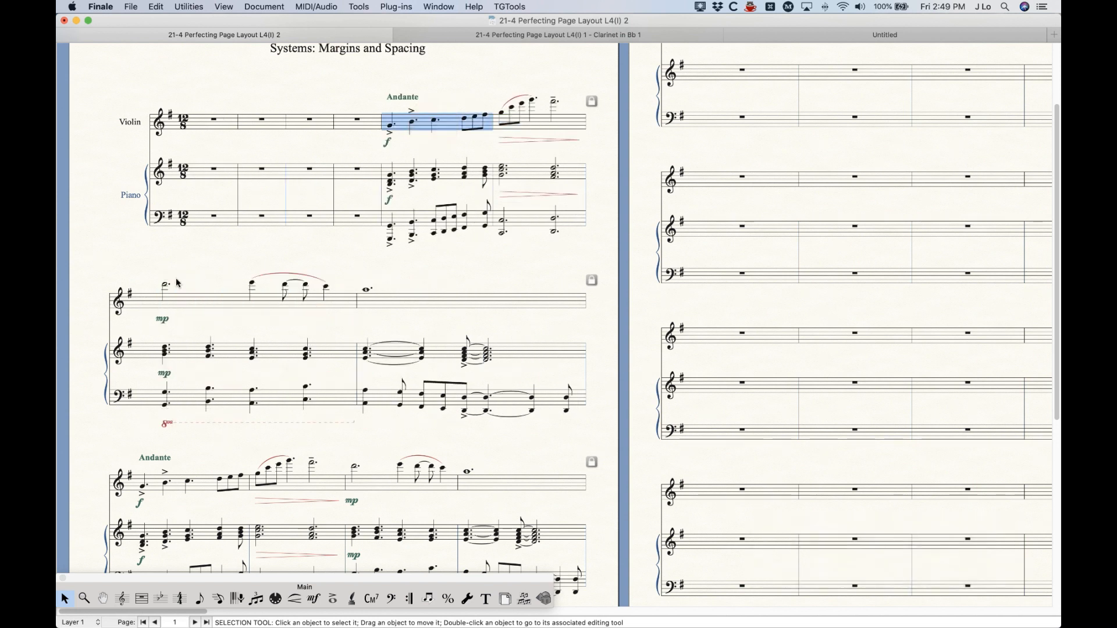
key("Down")
Step: Return to the Page Layout Tool and undo the measure moves and the extra space at the beginning of system 2
left_click(504, 598)
key("super+z")
key("super+z")
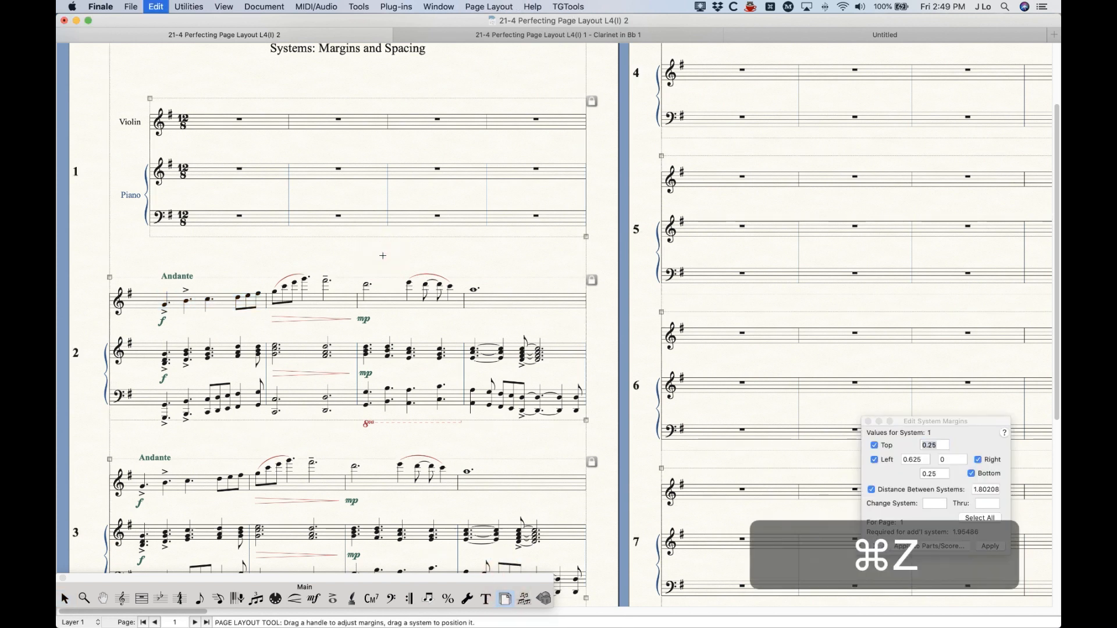
key("super+z")
key("super+z")
key("super+z")
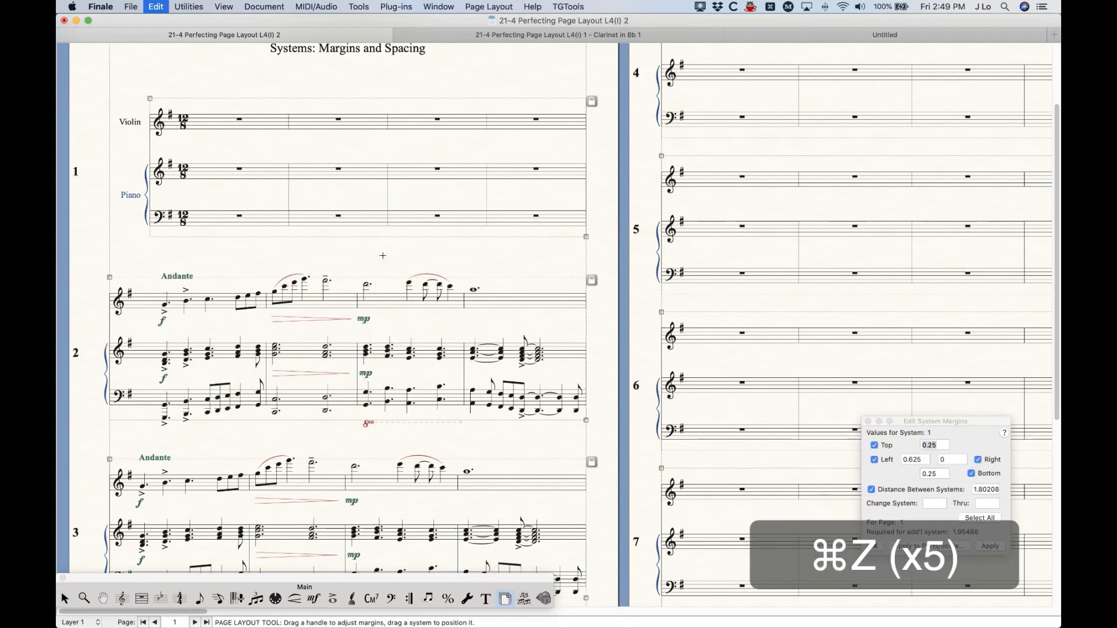
Step: Set the extra space at the end of system 2 to 0.2 with System Space Before/After Music
left_click(467, 285)
left_click(482, 5)
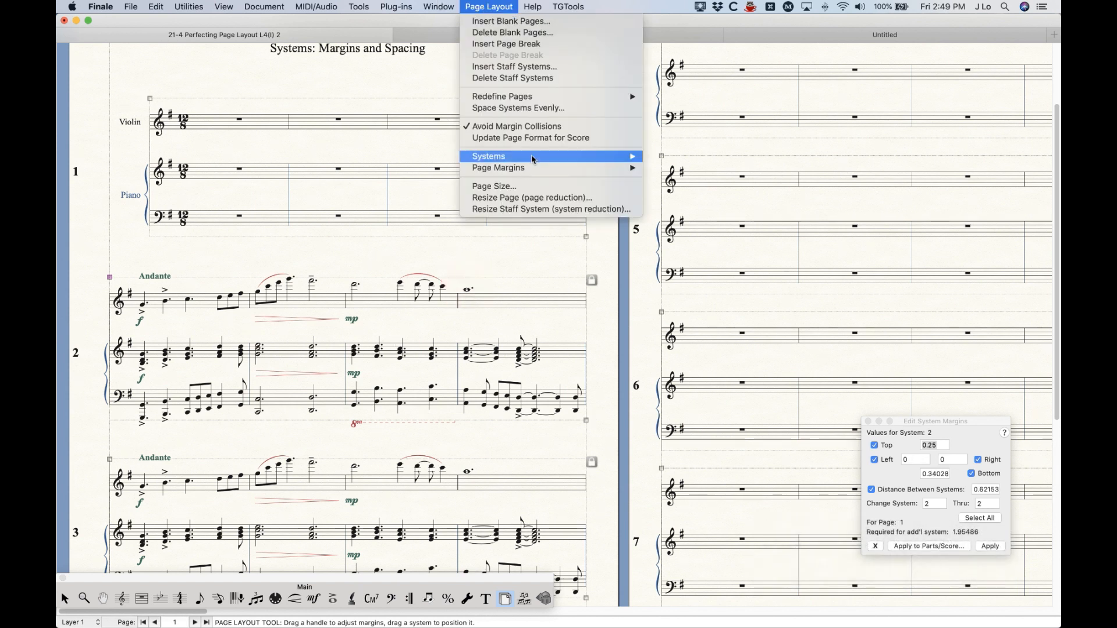
mouse_move(533, 158)
left_click(736, 170)
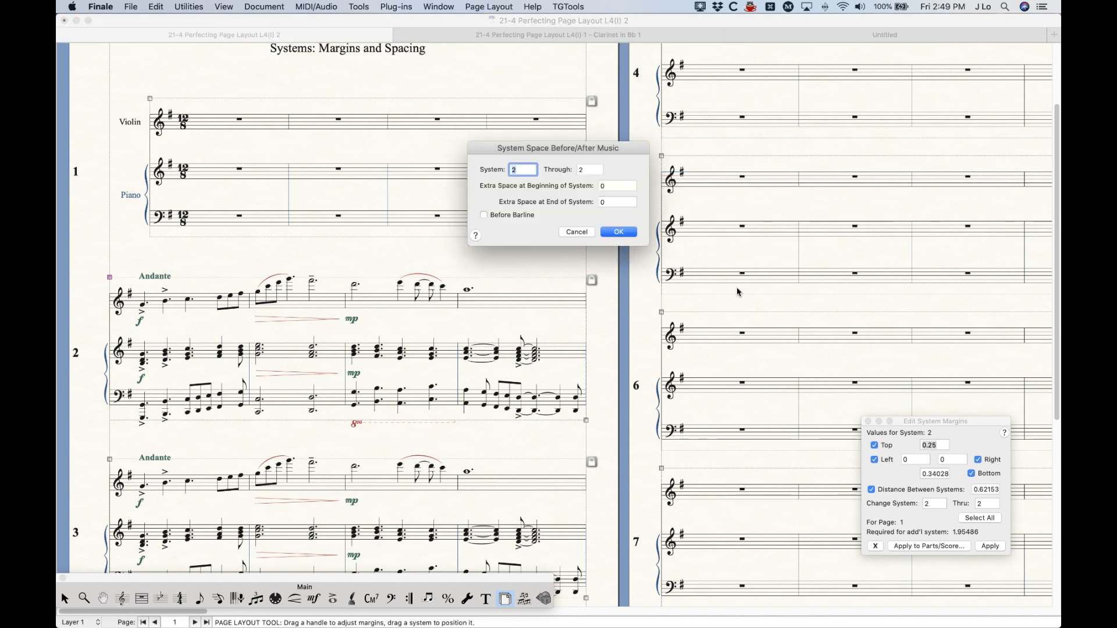
left_click(615, 202)
type("2")
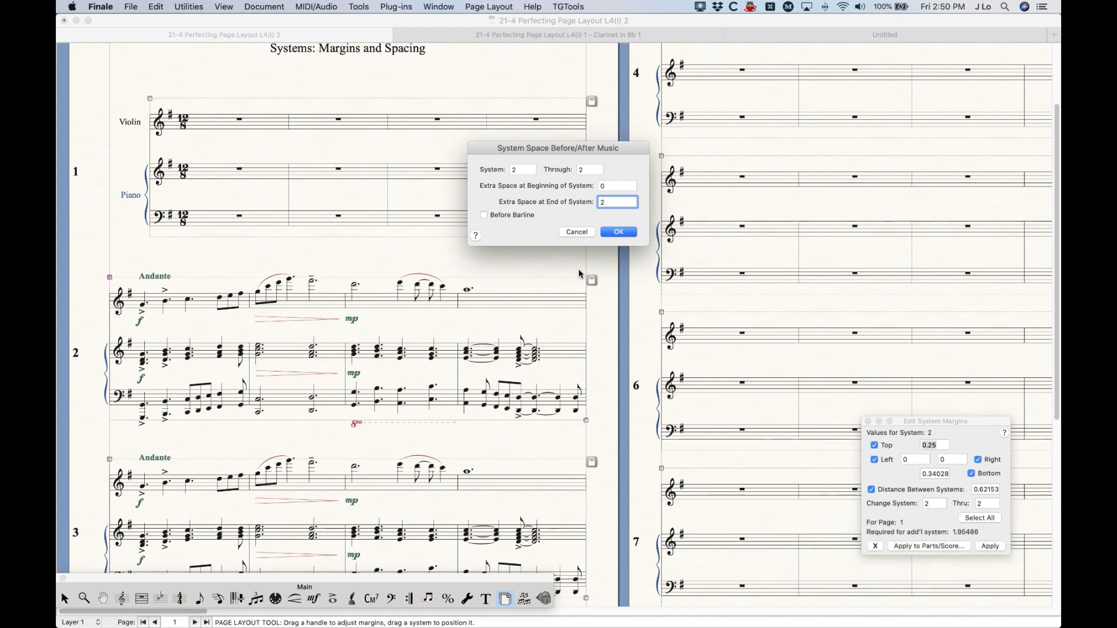
key("Left")
type(".")
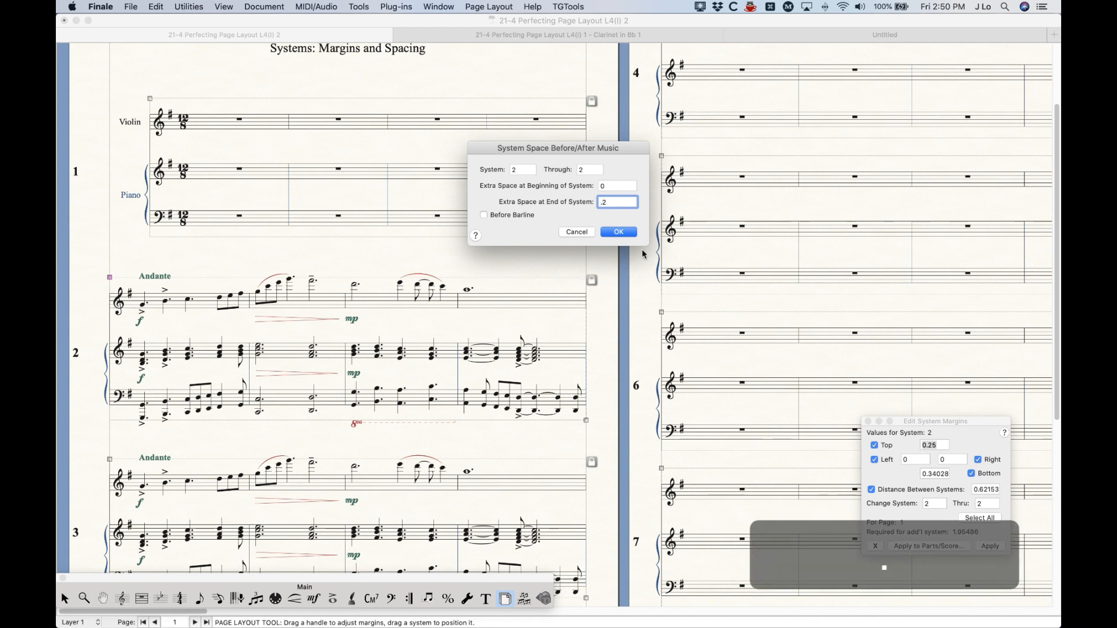
left_click(618, 231)
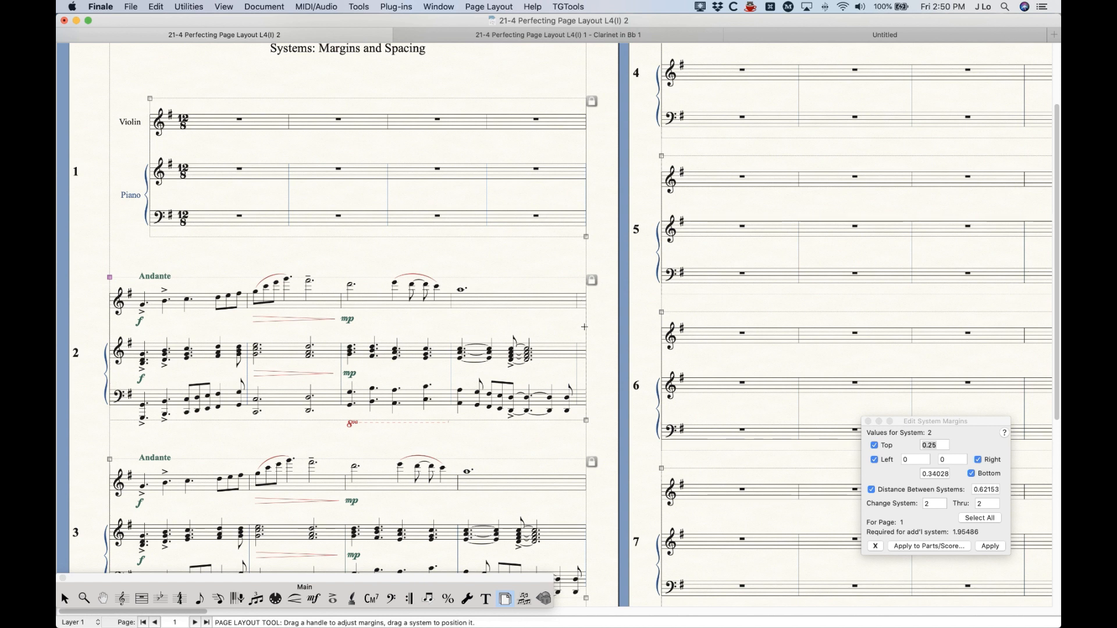
Step: Switch to the Selection Tool, undo the extra space at the end of system 2, and return to the Page Layout Tool
left_click(593, 348)
left_click(65, 599)
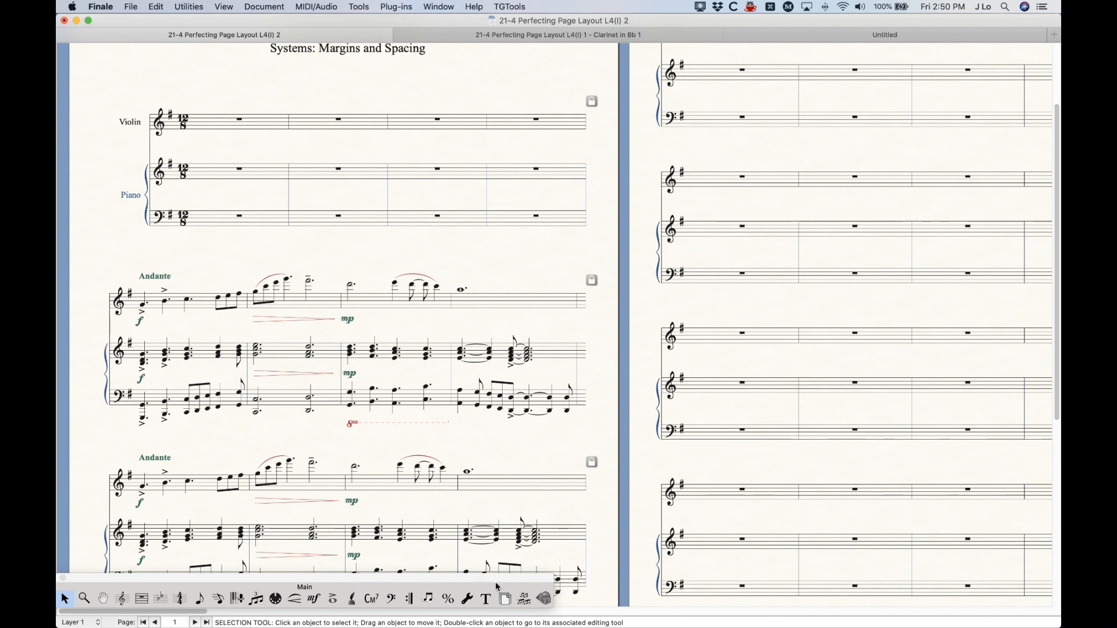
key("super+z")
left_click(505, 599)
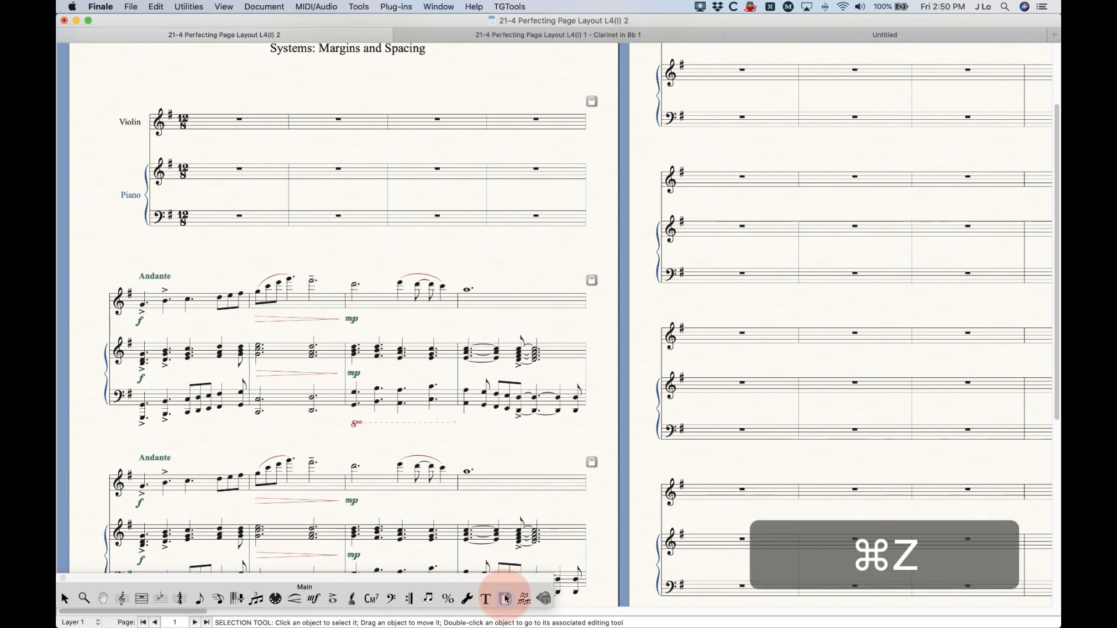
Step: Try an extra space of 0.5 at the end of system 2 with Before Barline enabled, and undo it
left_click(489, 6)
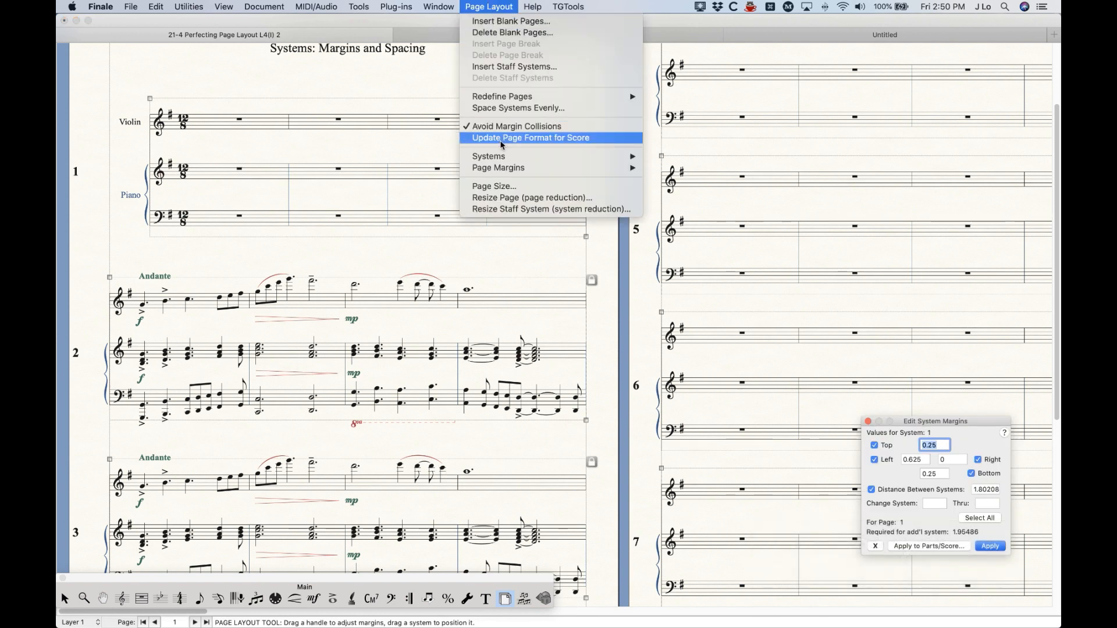
mouse_move(499, 158)
left_click(698, 168)
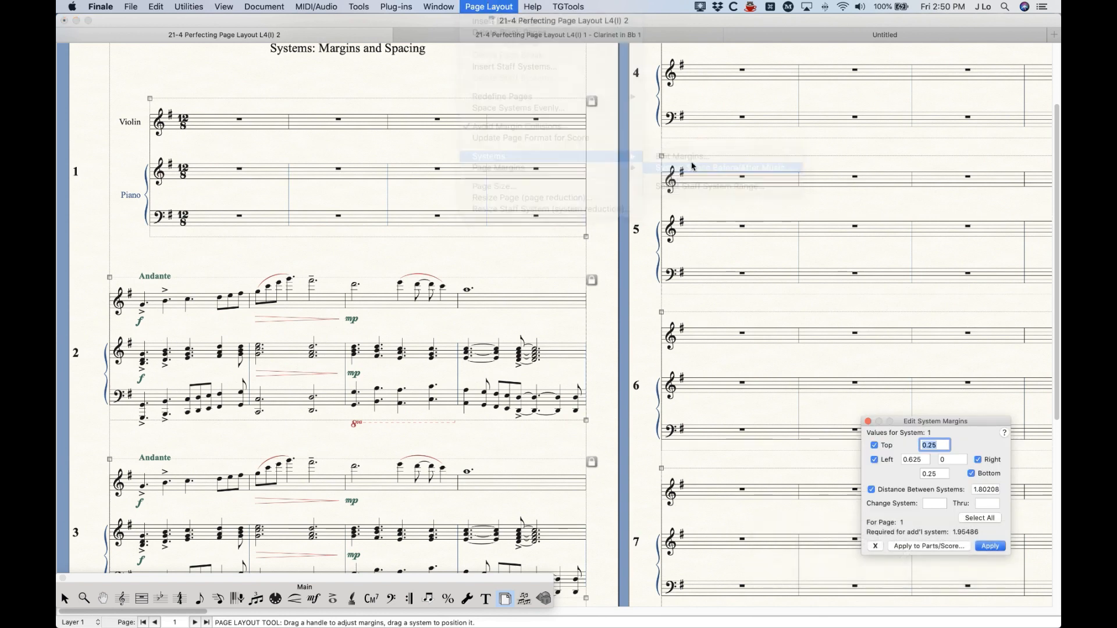
type("2")
left_click(590, 170)
type("2")
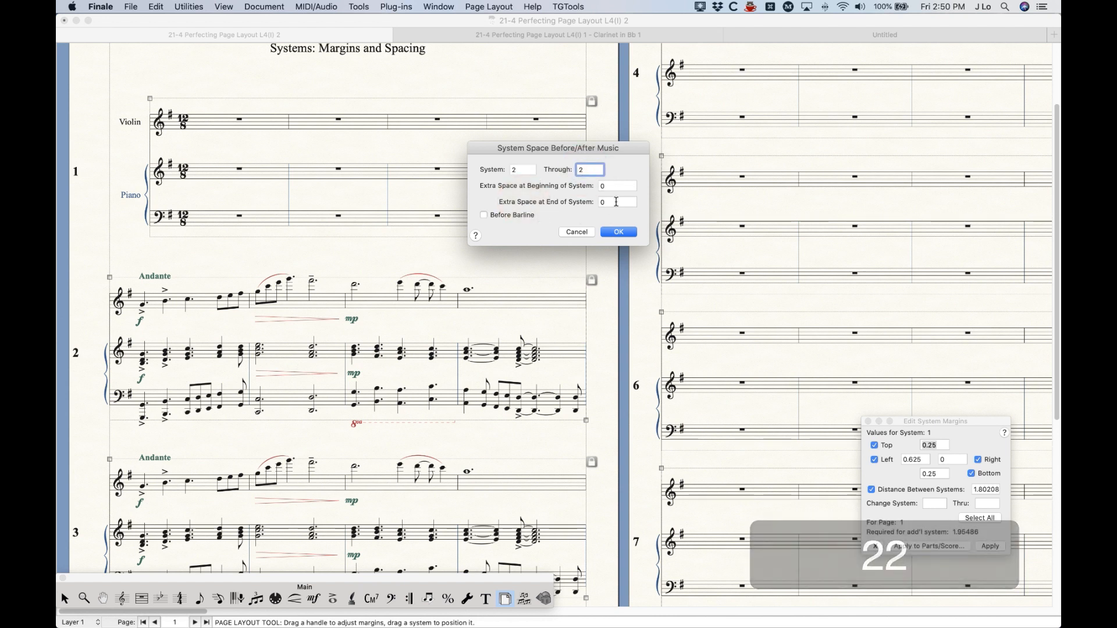
key("Tab")
key("Tab")
type(".5")
left_click(483, 215)
left_click(618, 232)
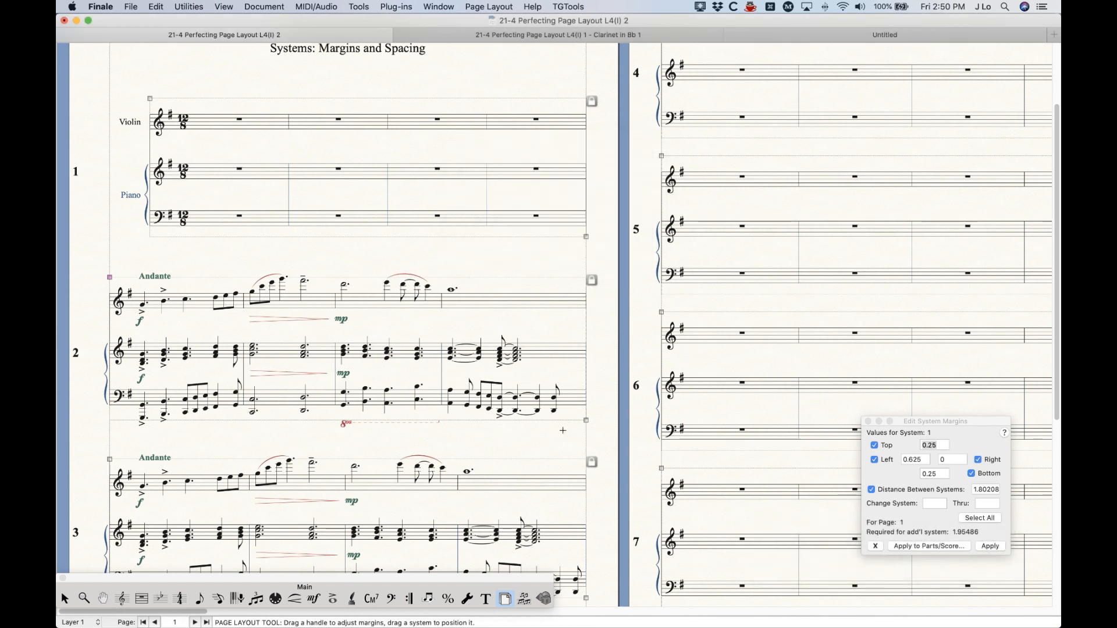
key("super+z")
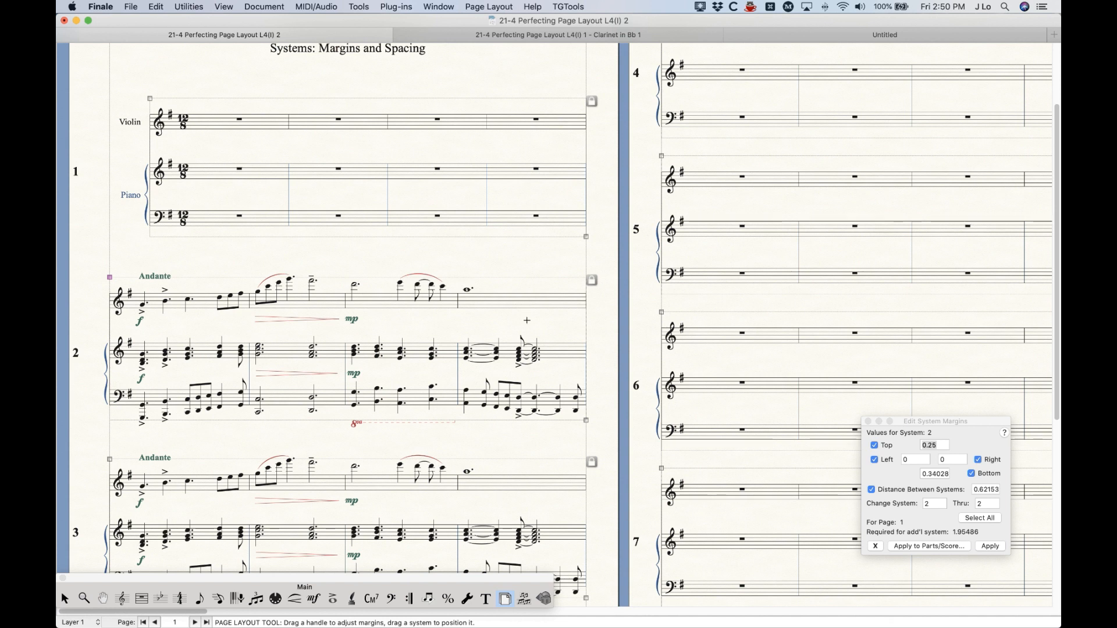
Step: Select systems 2 through 7 with Select Staff System Range
left_click(480, 6)
mouse_move(494, 160)
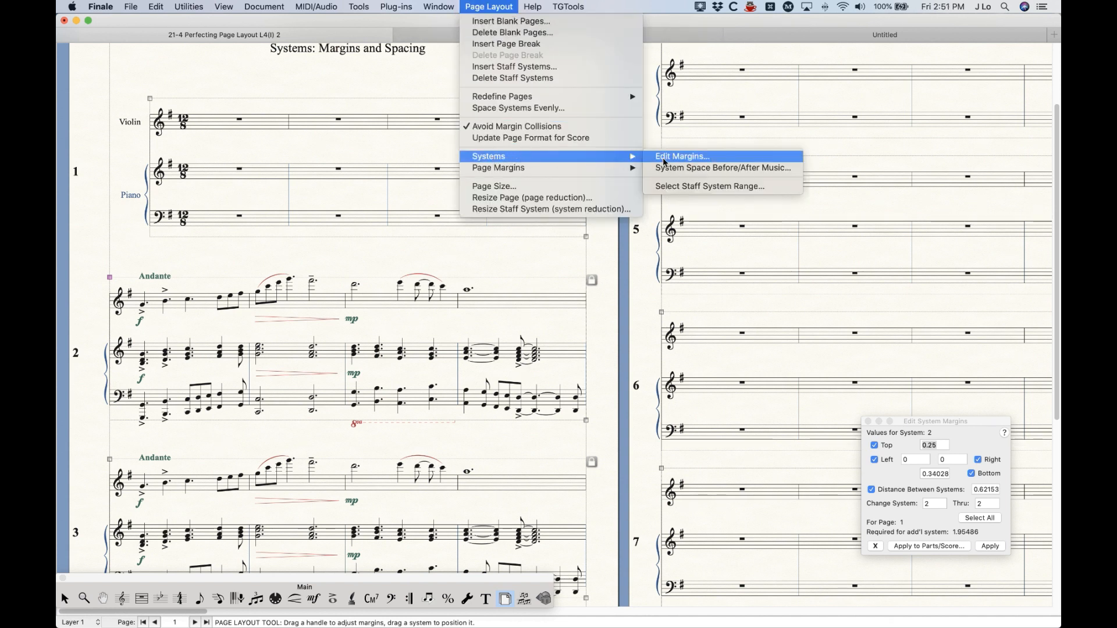
left_click(702, 187)
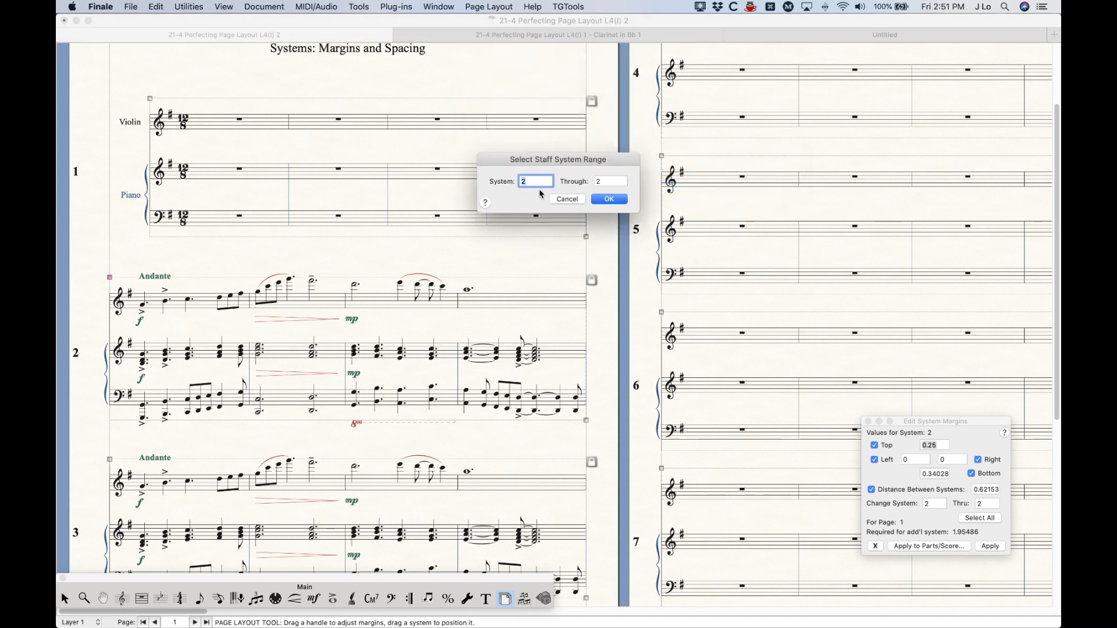
double_click(599, 182)
type("7")
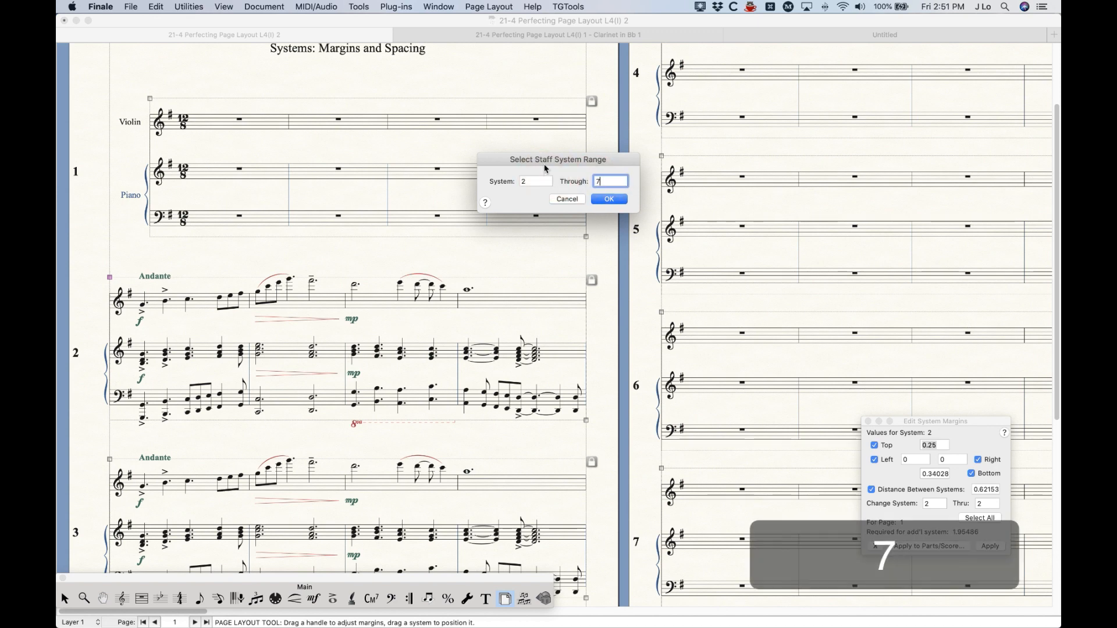
left_click(609, 200)
scroll(632, 344, "down", 1)
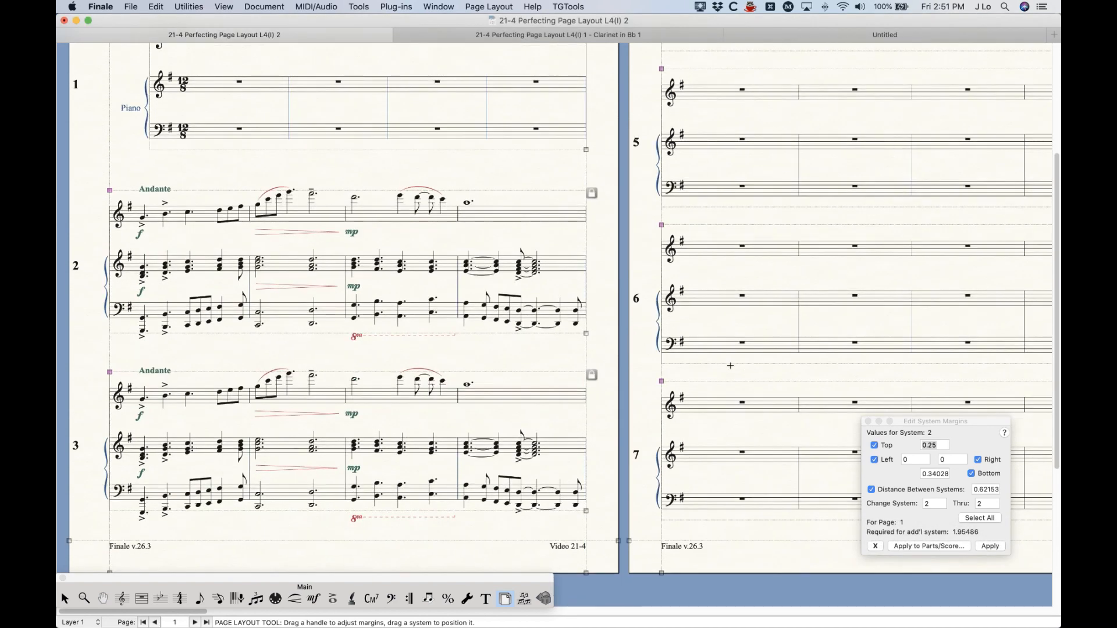
scroll(708, 362, "right", 5)
scroll(708, 362, "left", 5)
Step: Select systems 2 through 7 directly on the pages, activate the Edit System Margins window, and clear the selection
left_click(467, 215)
left_click(742, 450, "shift")
left_click(958, 422)
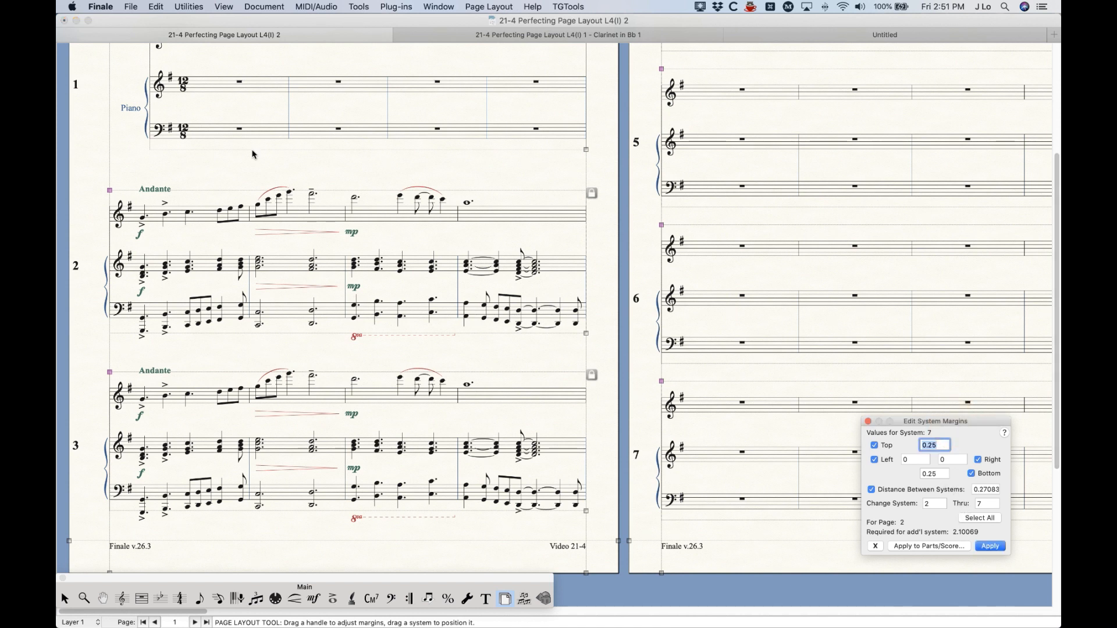
scroll(252, 154, "up", 1)
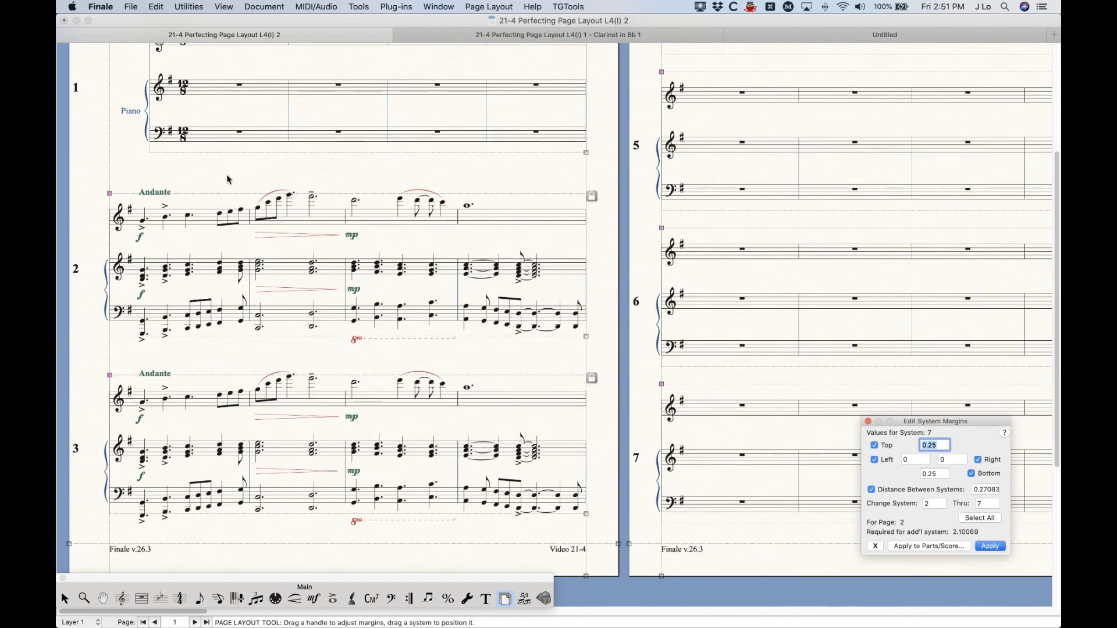
left_click(225, 173)
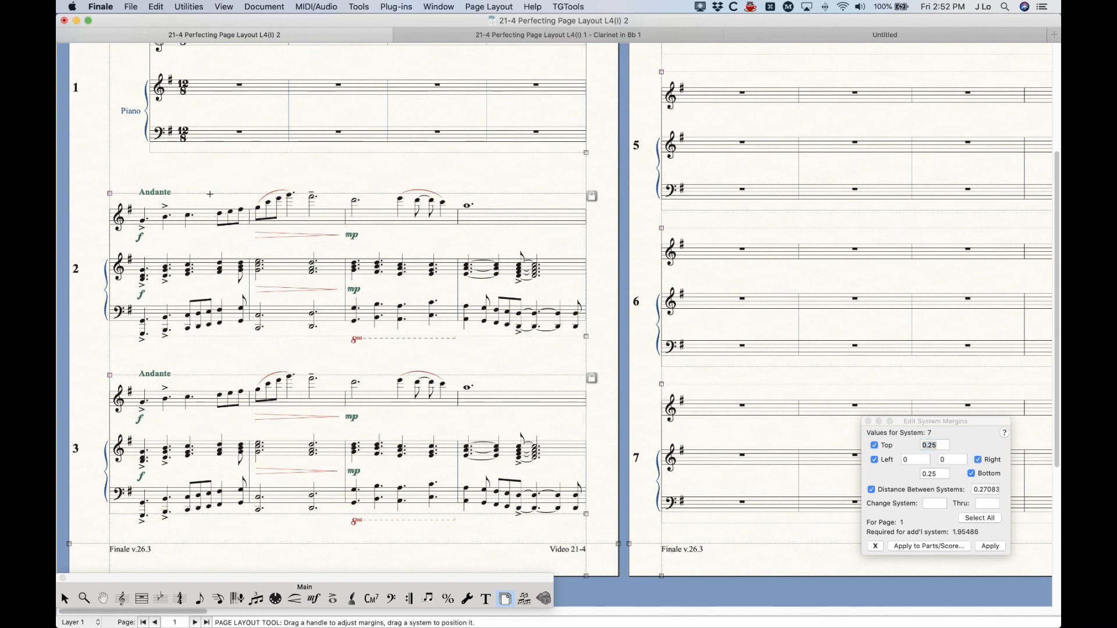
Step: Examine the contextual commands of system 2 from its corner handles and from inside it, opening and cancelling Select System Range
right_click(110, 192)
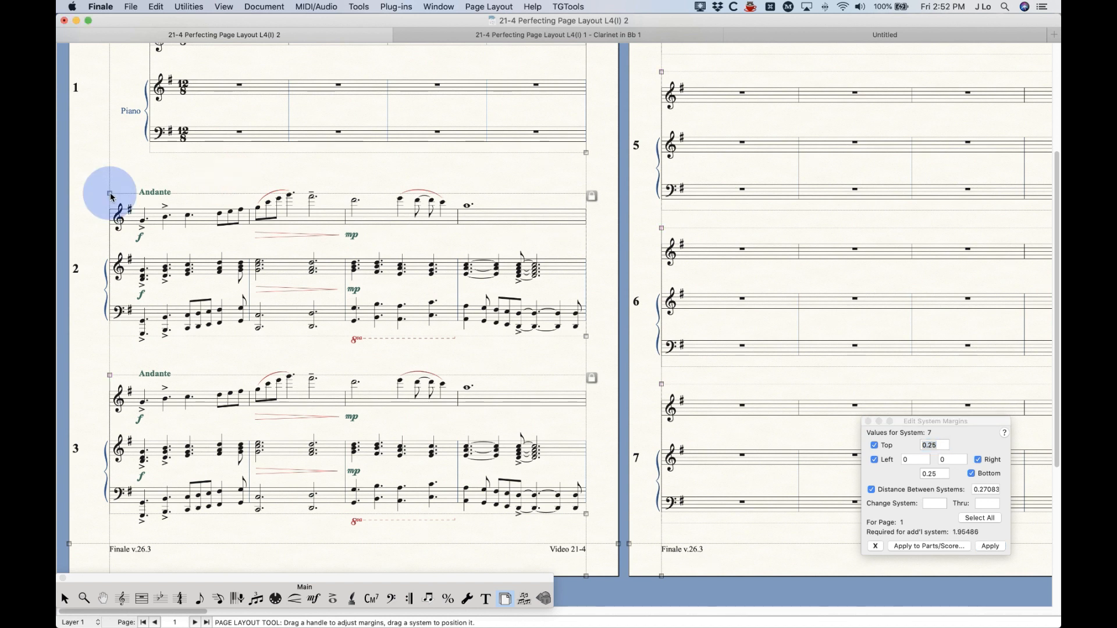
left_click(134, 173)
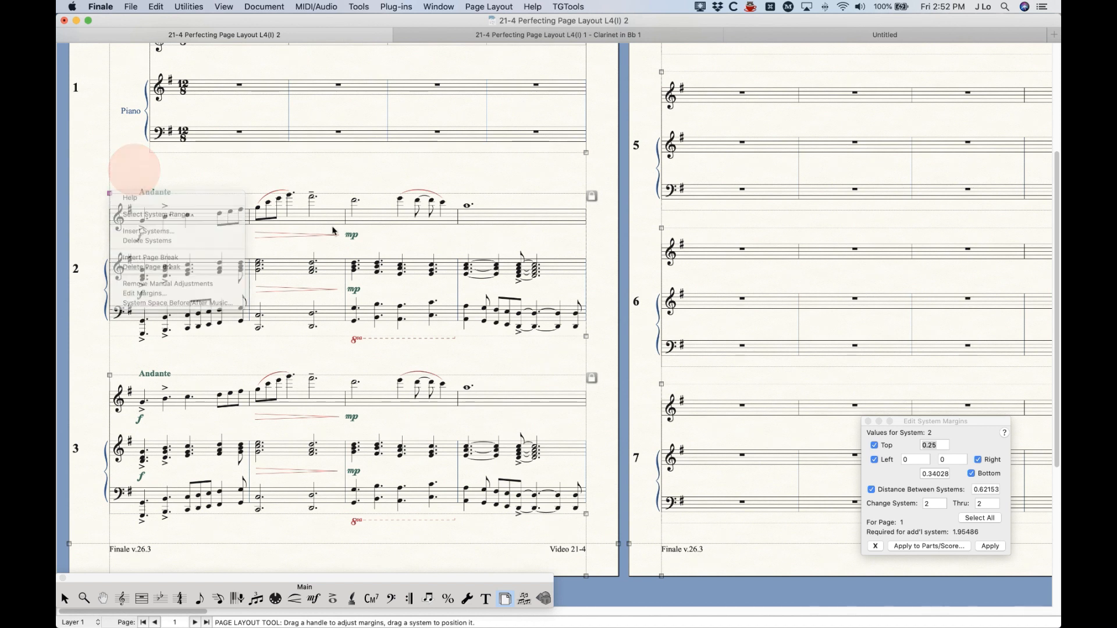
right_click(586, 337)
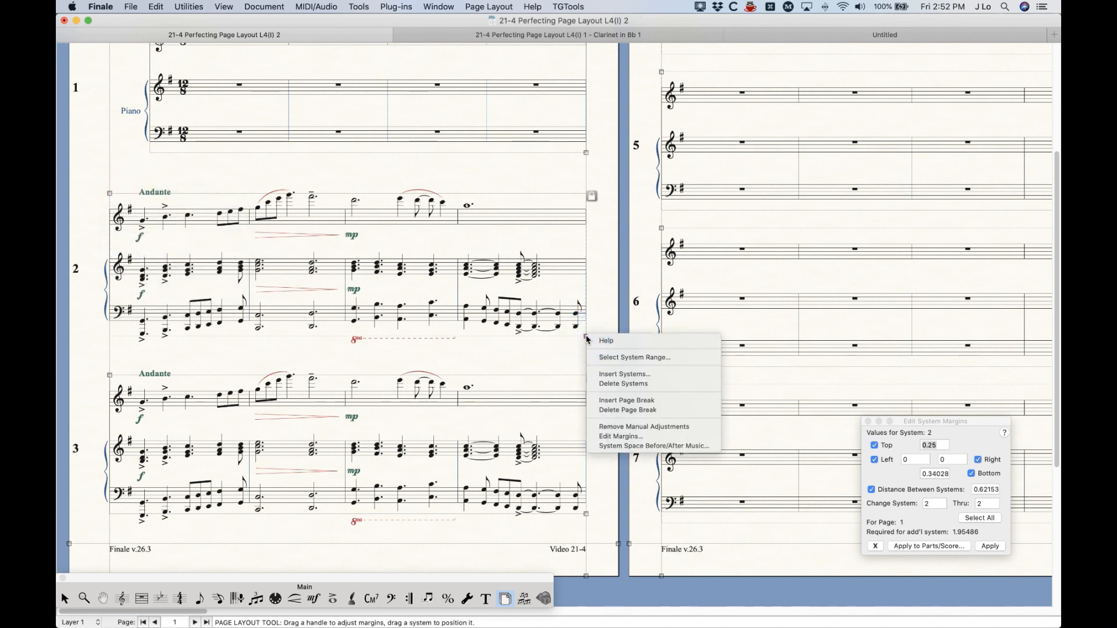
left_click(415, 183)
right_click(401, 236)
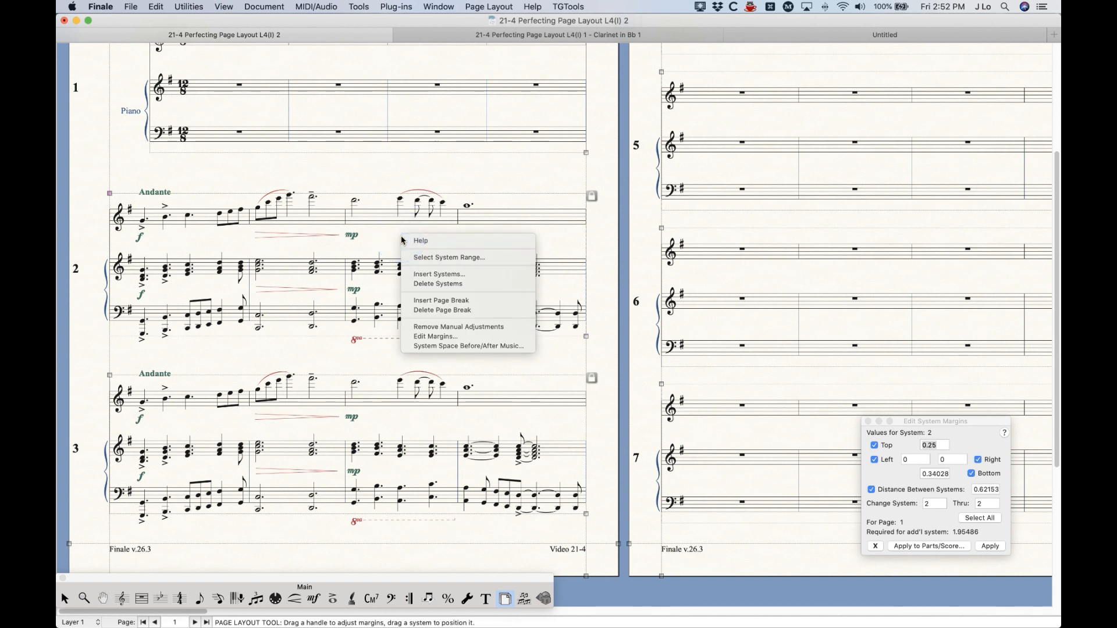
left_click(474, 260)
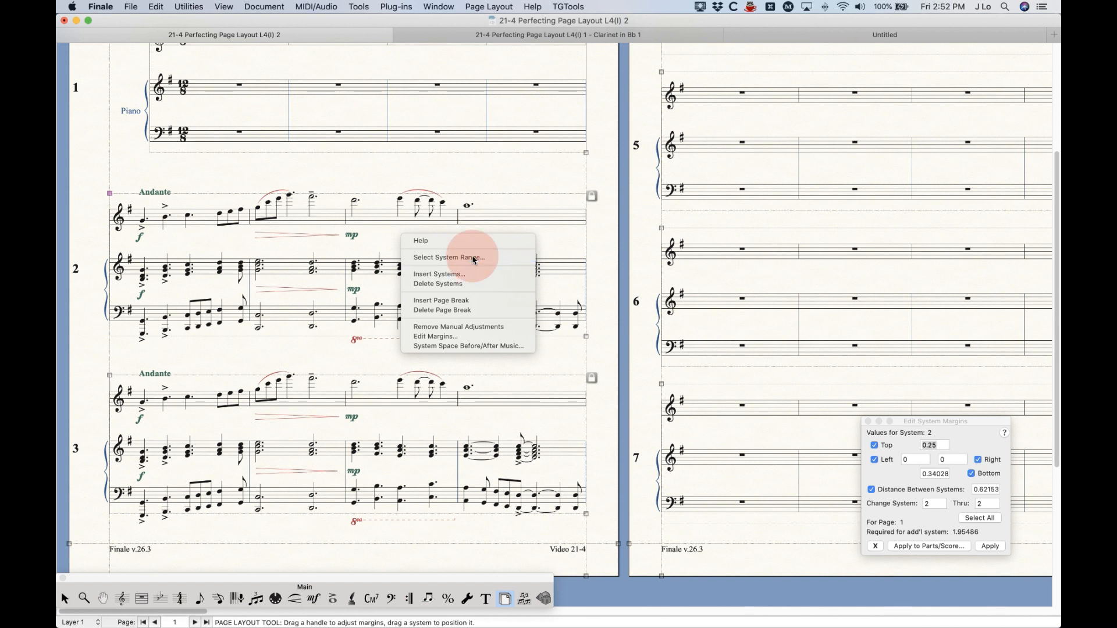
left_click(569, 200)
Step: Call up Edit Margins from system 2's contextual commands, close its window, and reopen it the same way
right_click(394, 238)
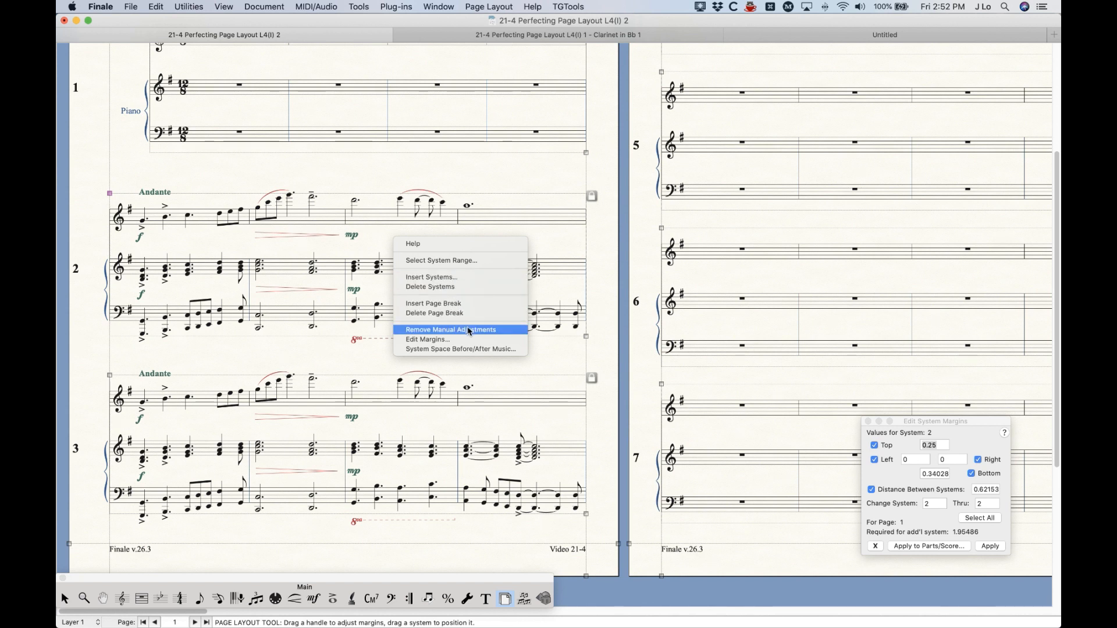
left_click(452, 339)
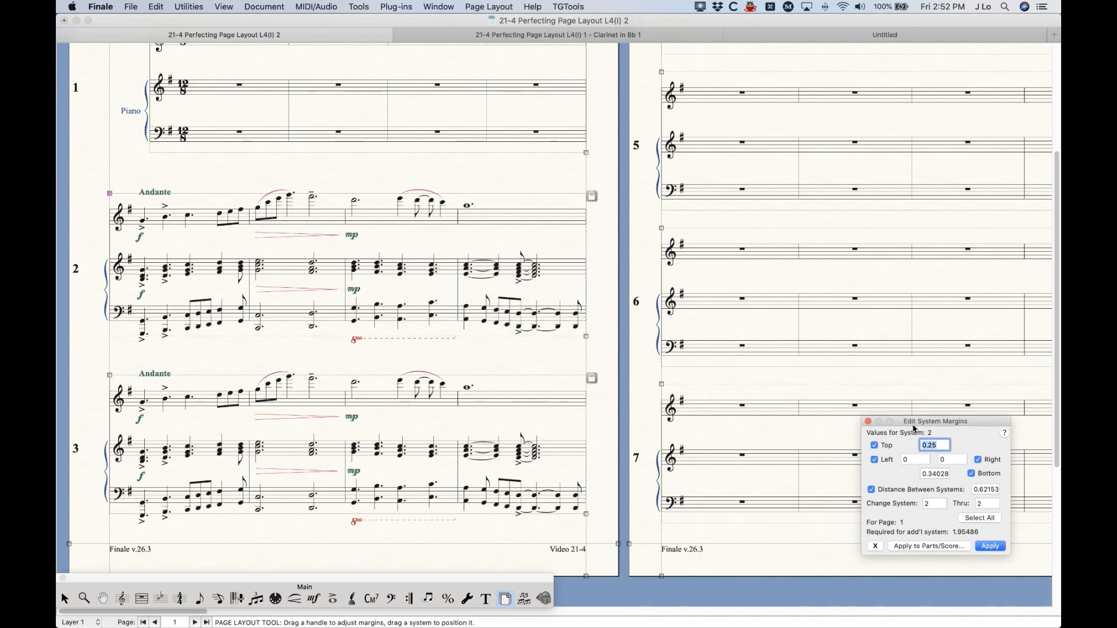
left_click(868, 423)
left_click(473, 317)
right_click(428, 264)
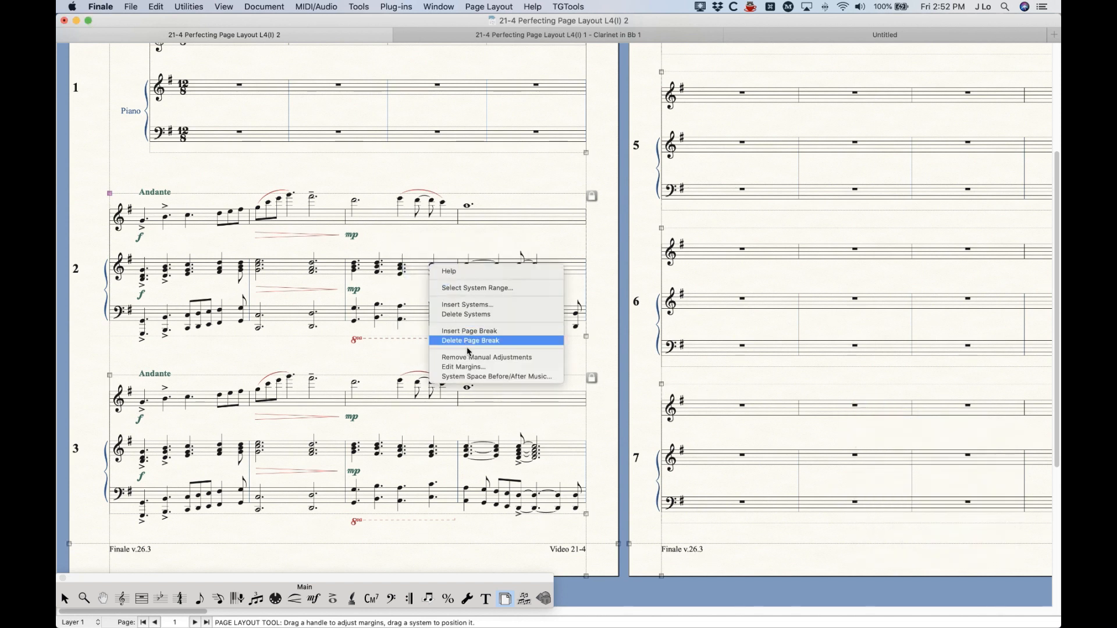
left_click(469, 367)
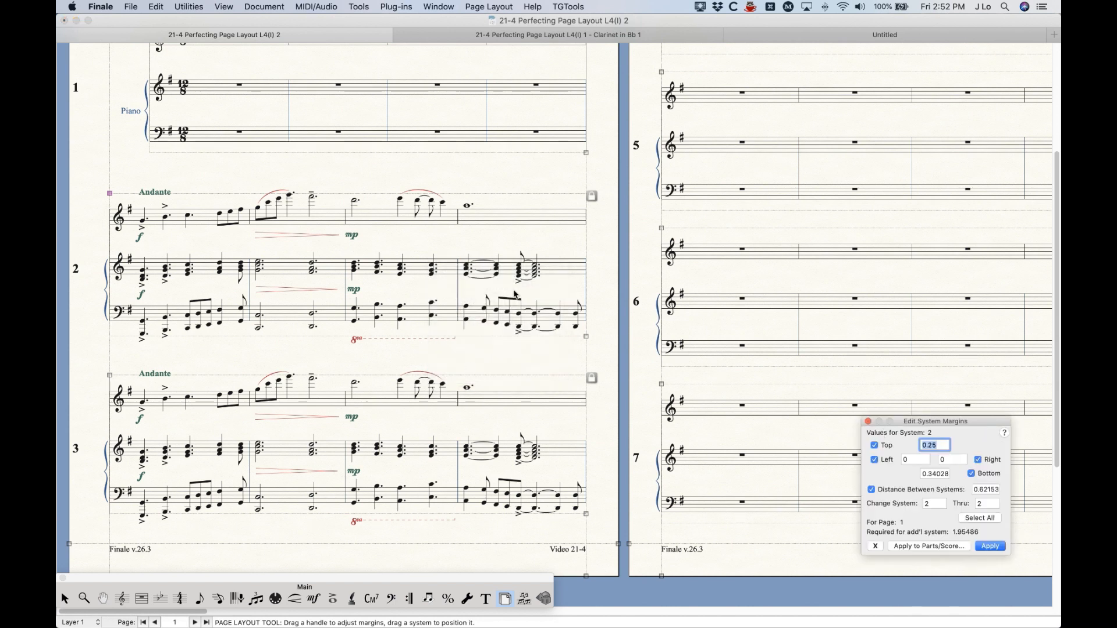
left_click(469, 267)
Step: Open System Space Before/After Music from system 2's contextual commands, cancel it, and review the remaining commands
right_click(438, 235)
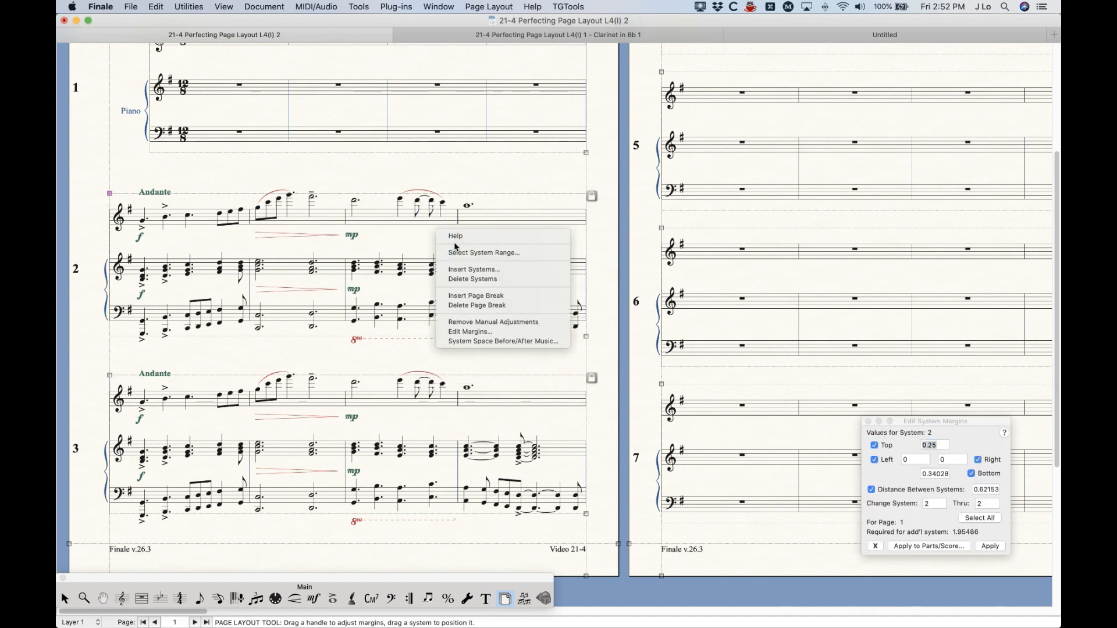
left_click(499, 343)
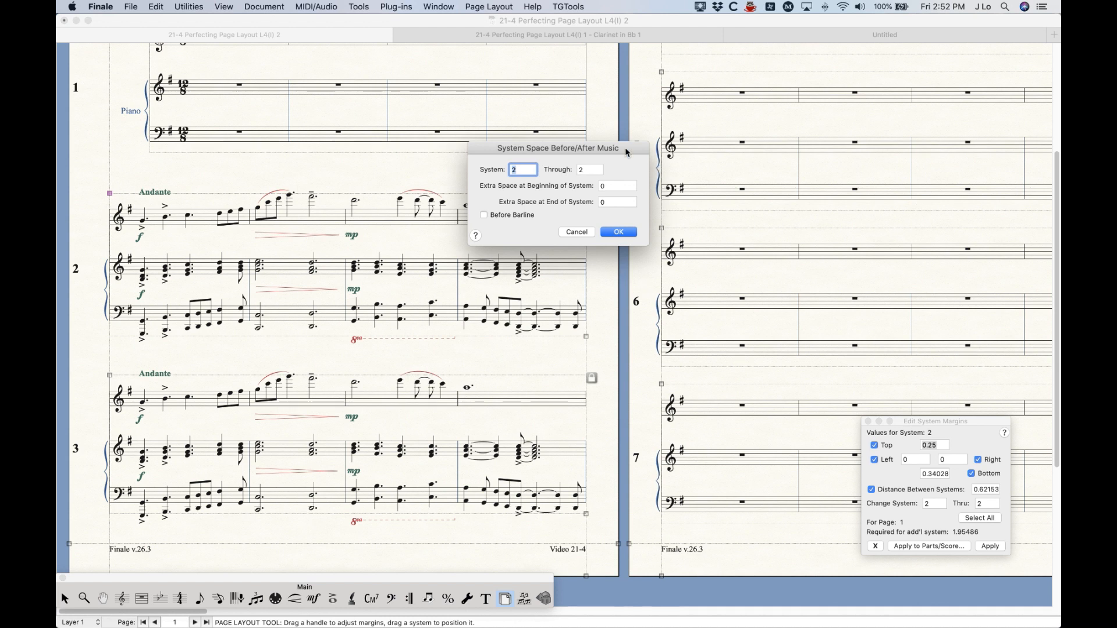
left_click(577, 232)
right_click(414, 231)
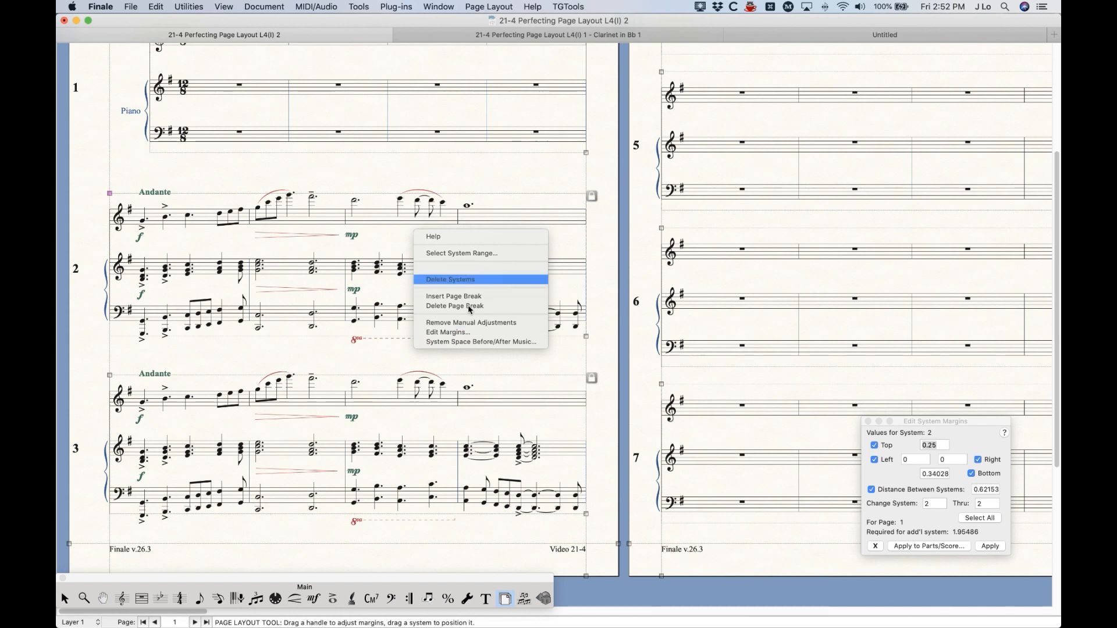
left_click(494, 176)
Step: Clear the system selection and open the Page Format for Score settings
scroll(427, 322, "right", 10)
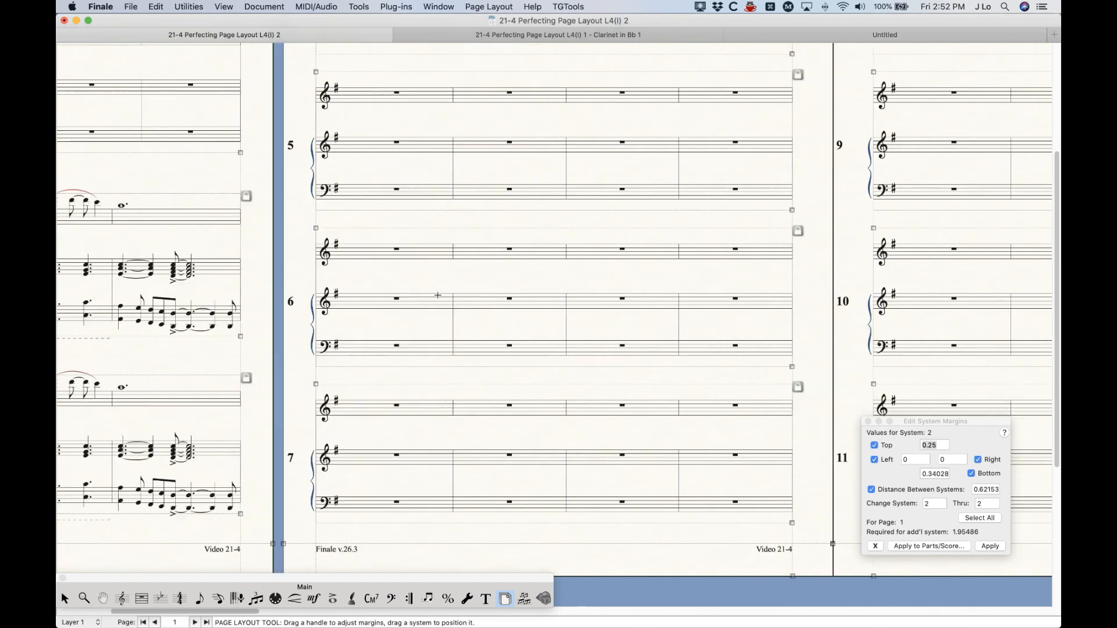
scroll(427, 322, "up", 4)
left_click(402, 99)
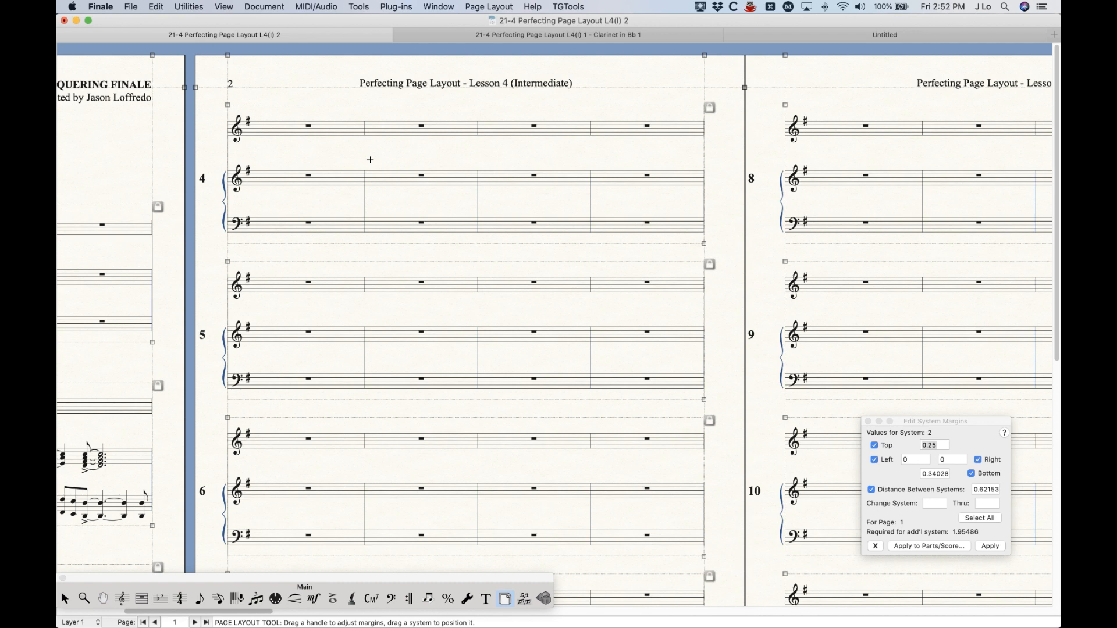
left_click(264, 6)
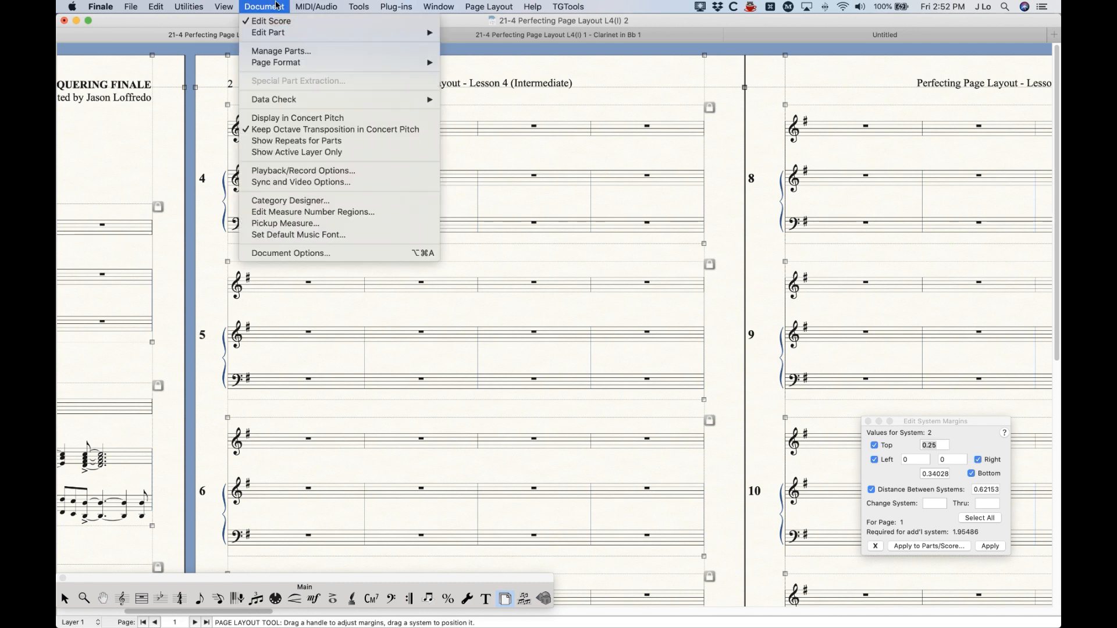
mouse_move(291, 62)
left_click(465, 62)
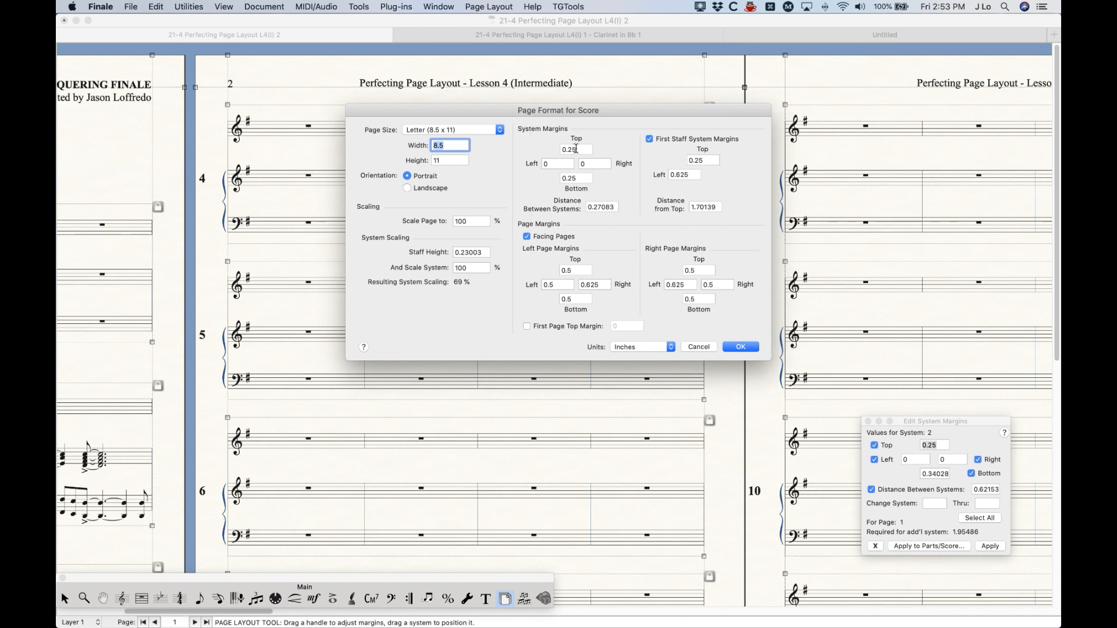
Step: Cancel the Page Format for Score settings, select system 4 and examine its contextual commands
left_click(699, 347)
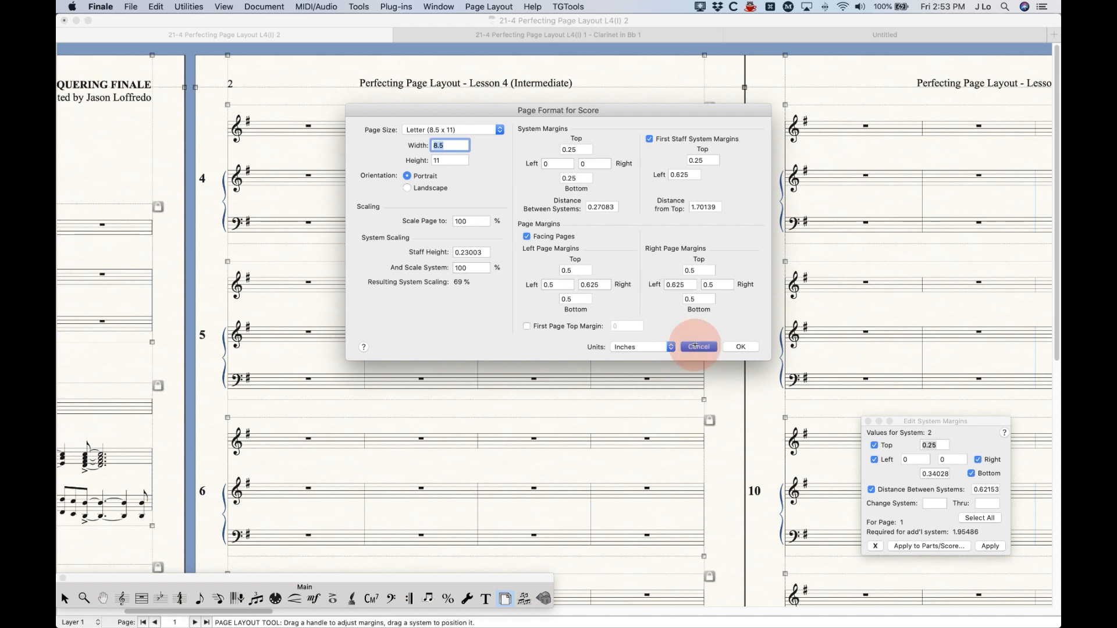
left_click(345, 105)
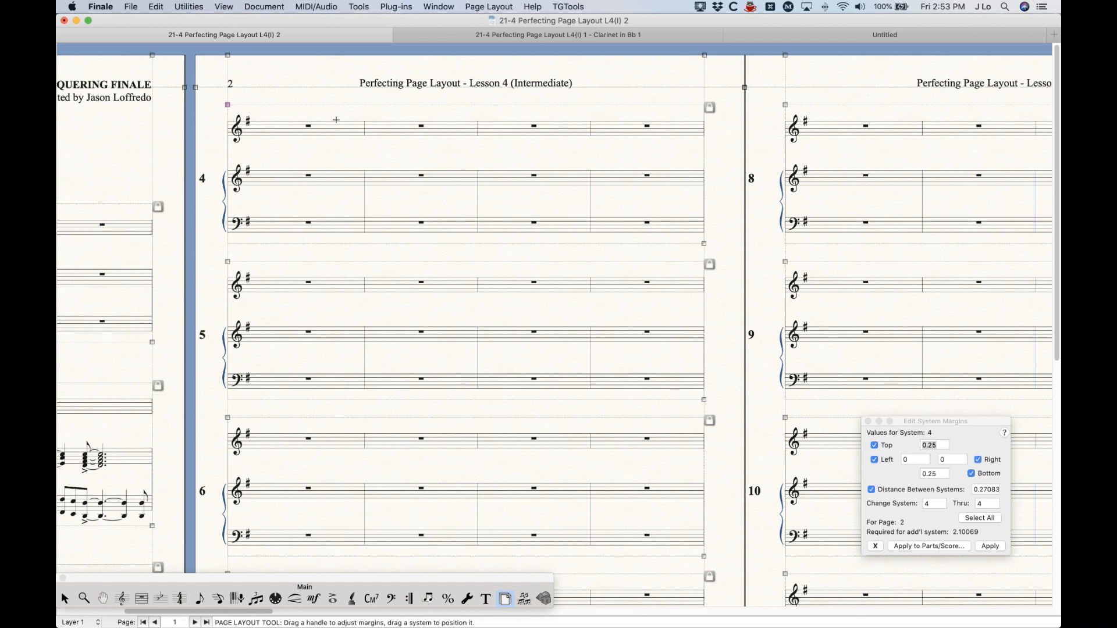
right_click(336, 120)
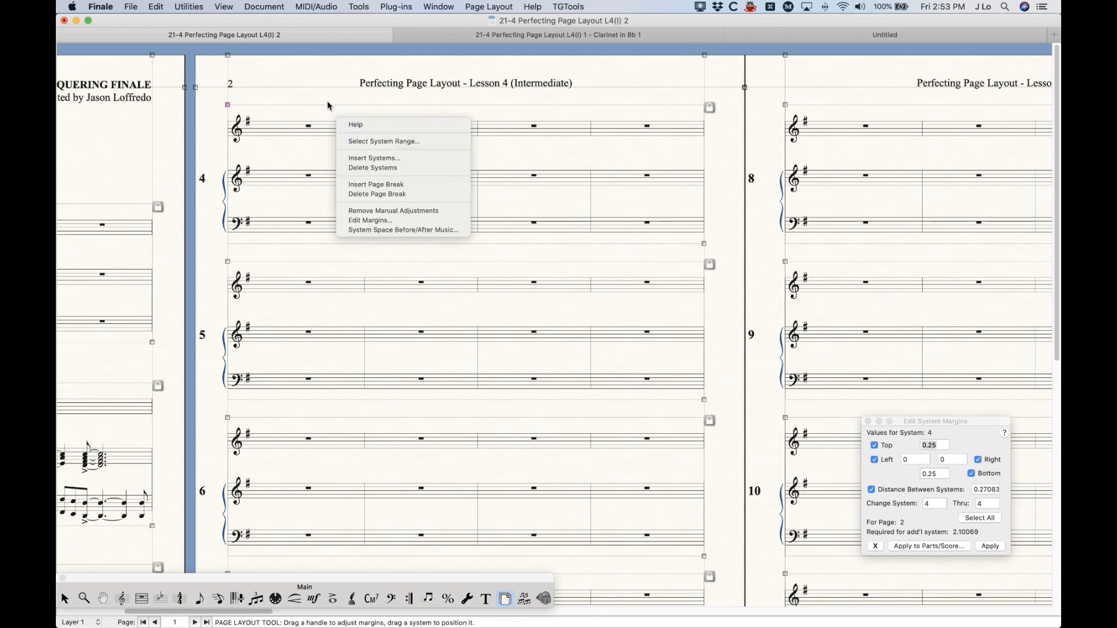
left_click(326, 98)
Step: Move system 4 down, indent its left margin by about 0.46 inches, and reset it with Remove Manual Adjustments
left_click_drag(346, 137, 338, 157)
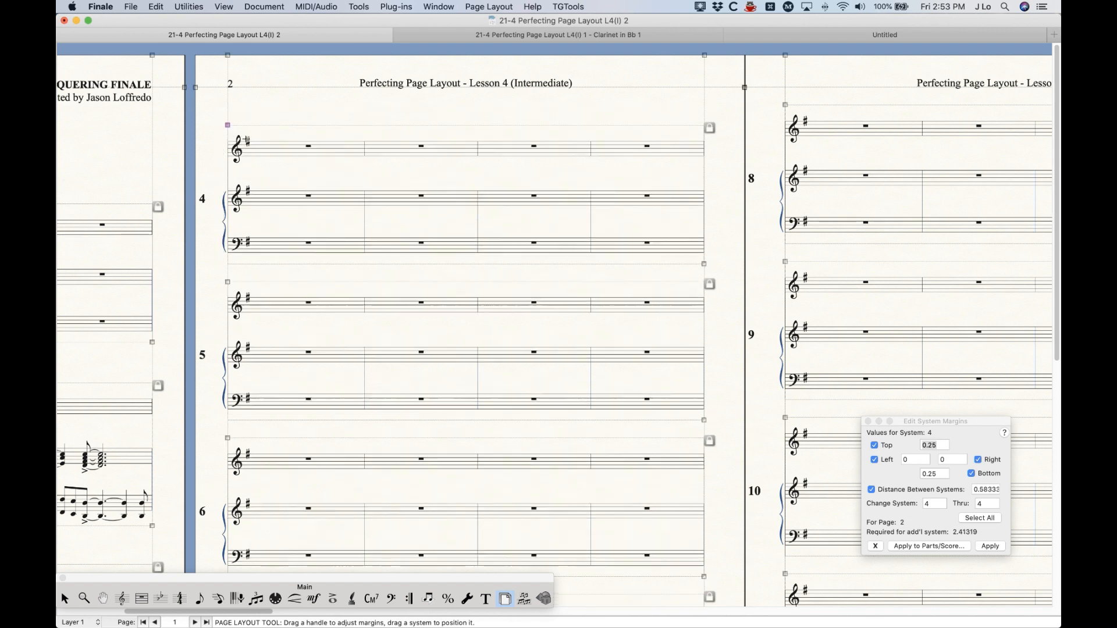
left_click_drag(228, 125, 258, 125)
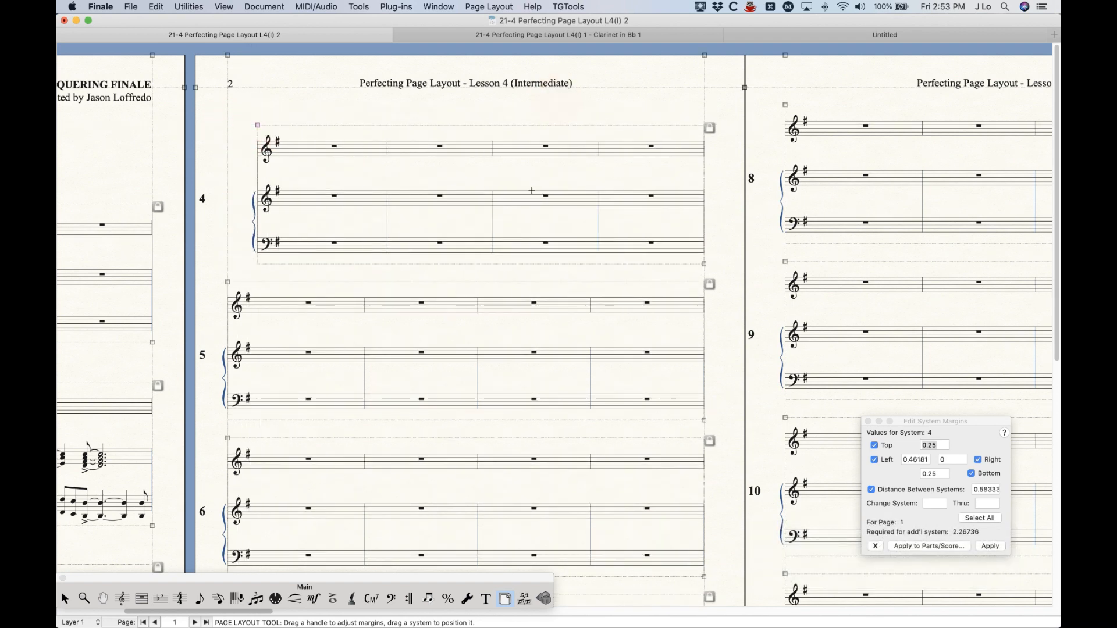
right_click(423, 185)
left_click(490, 272)
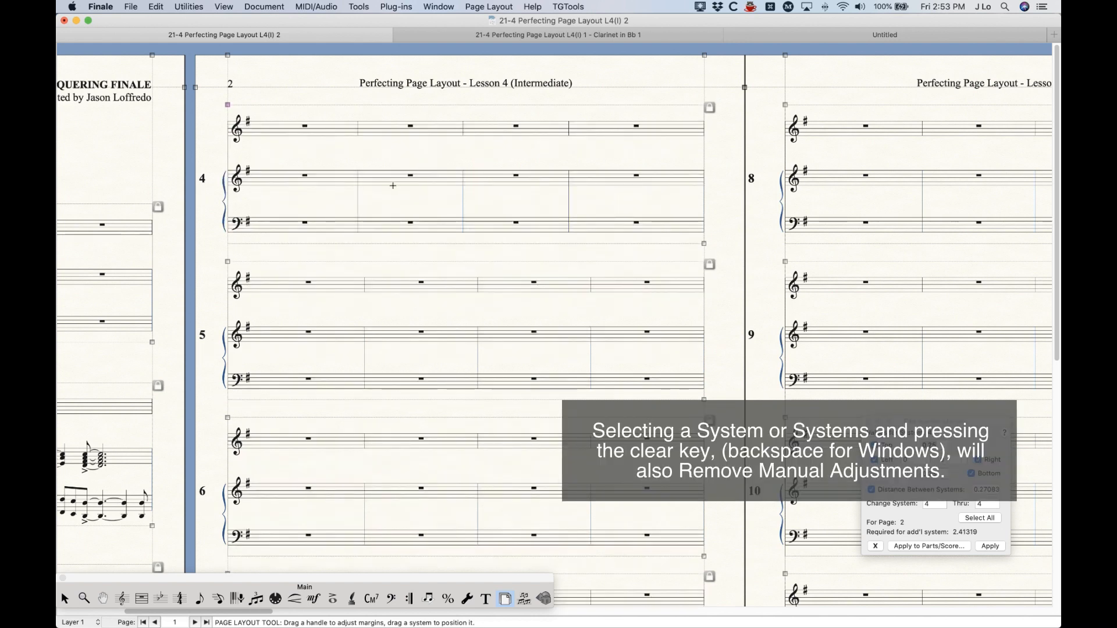
Step: Reopen and cancel Page Format for Score, and review system 4's contextual page break and manual adjustment commands
left_click(257, 7)
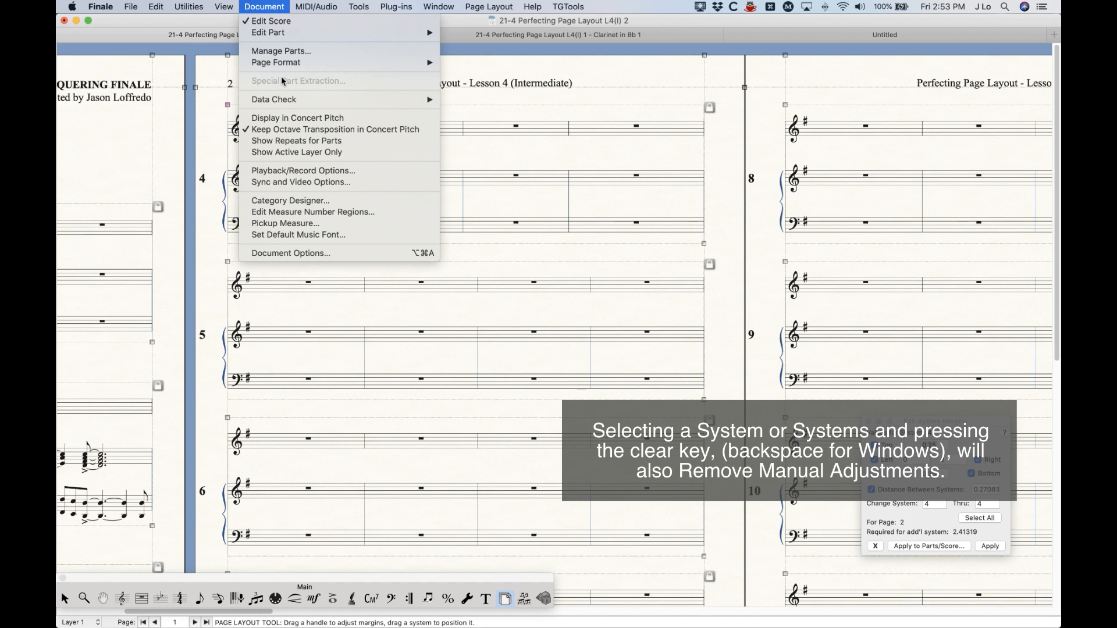
mouse_move(349, 62)
left_click(465, 62)
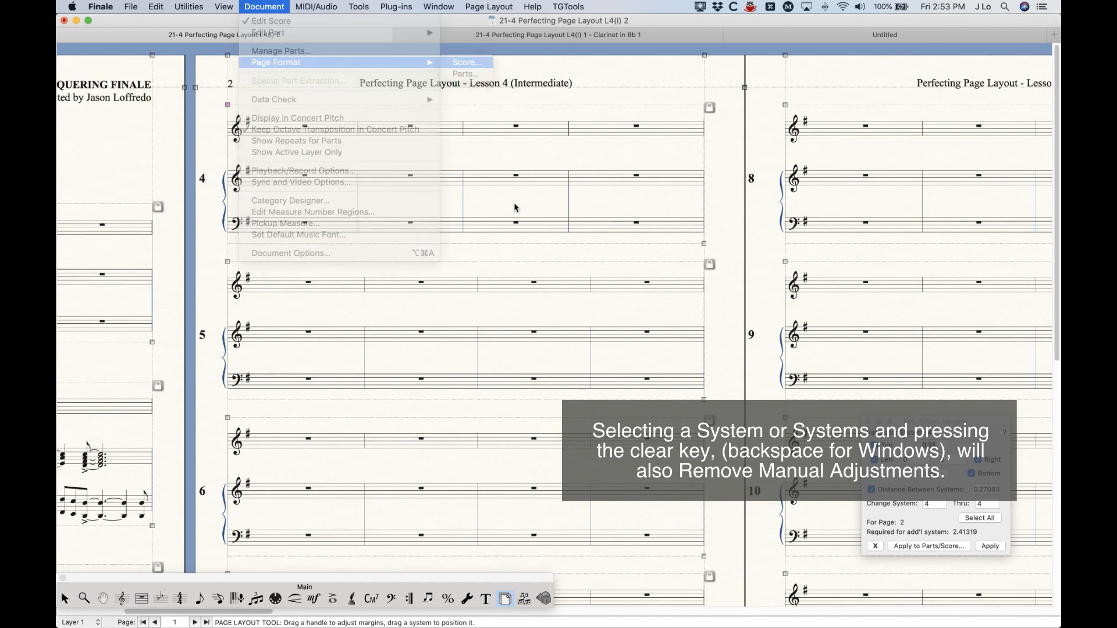
left_click(697, 348)
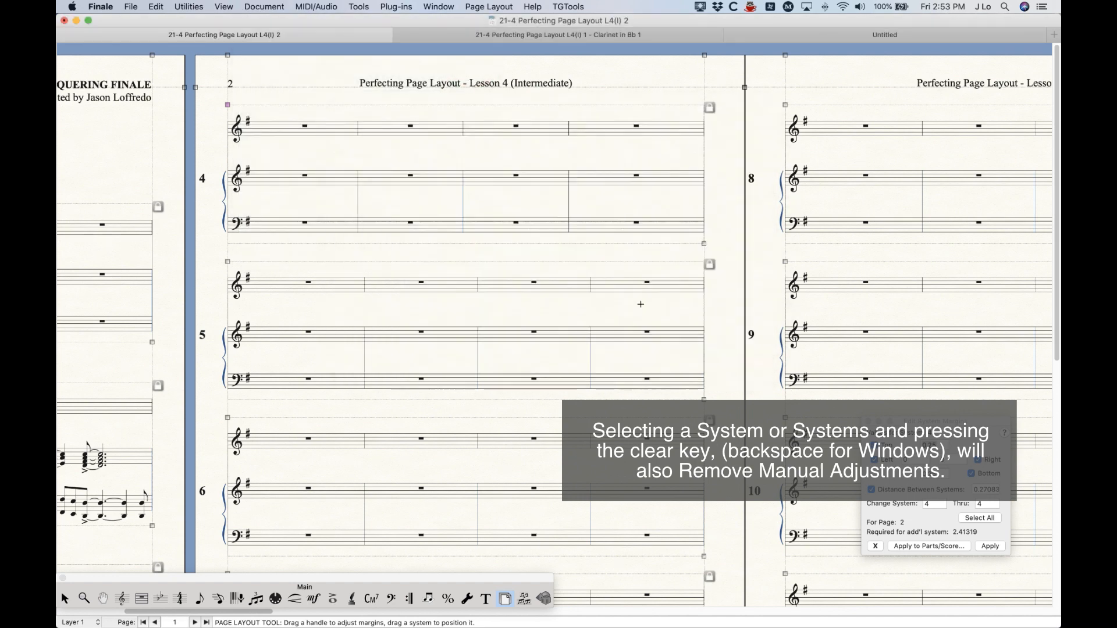
left_click(299, 90)
right_click(328, 177)
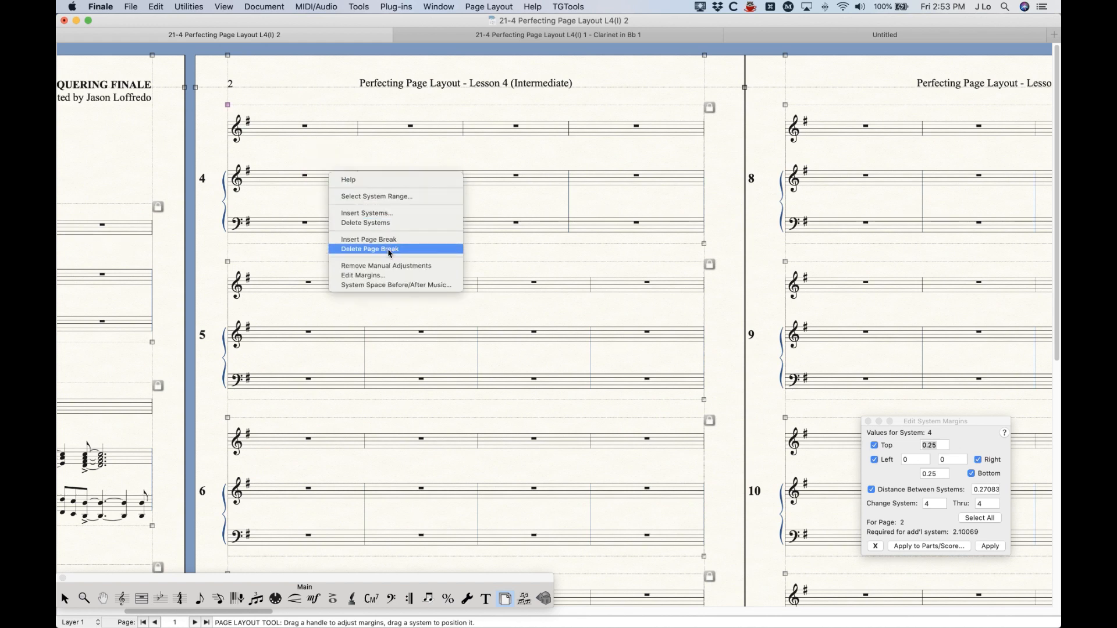
left_click(380, 158)
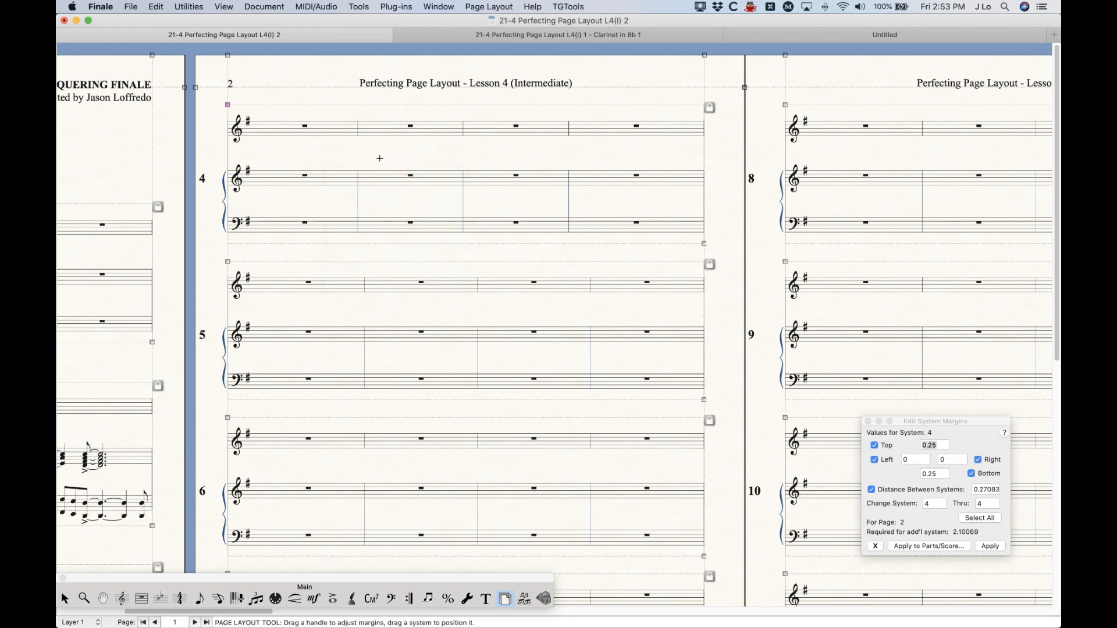
Step: Turn off Avoid Margin Collisions for the score, check the option's state, and clear the system selection
key("super+minus")
key("super+minus")
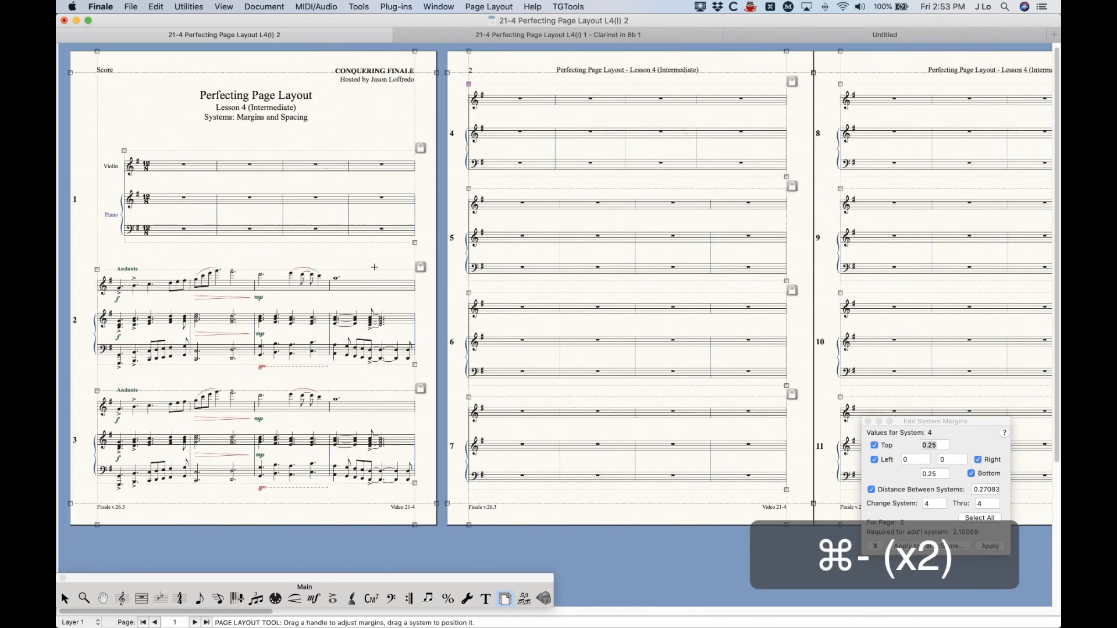
left_click(502, 6)
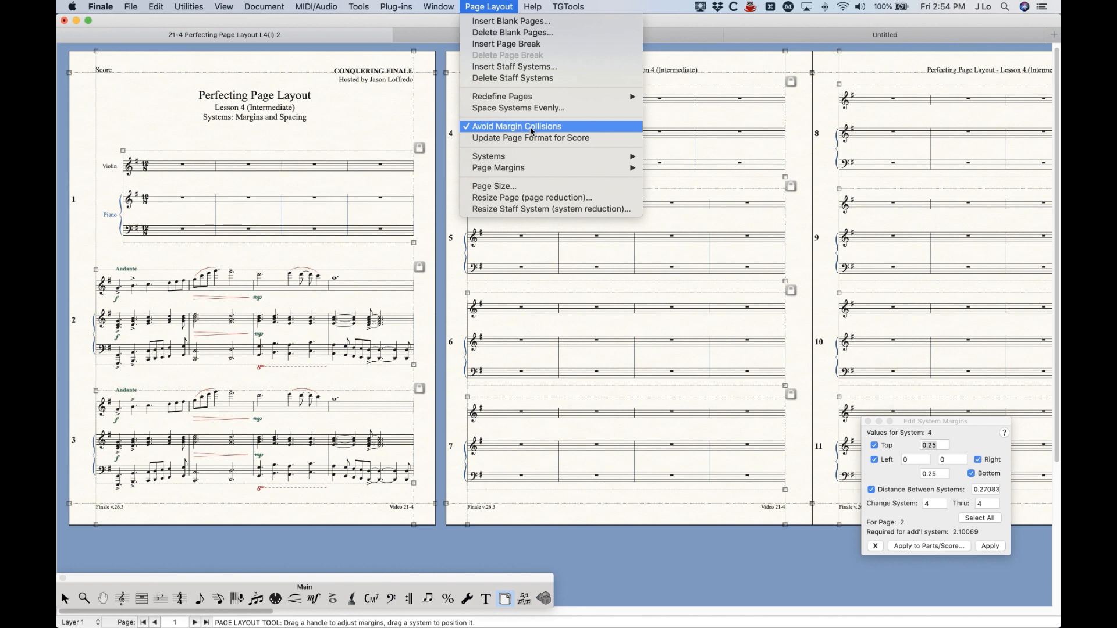
left_click(530, 127)
left_click(497, 6)
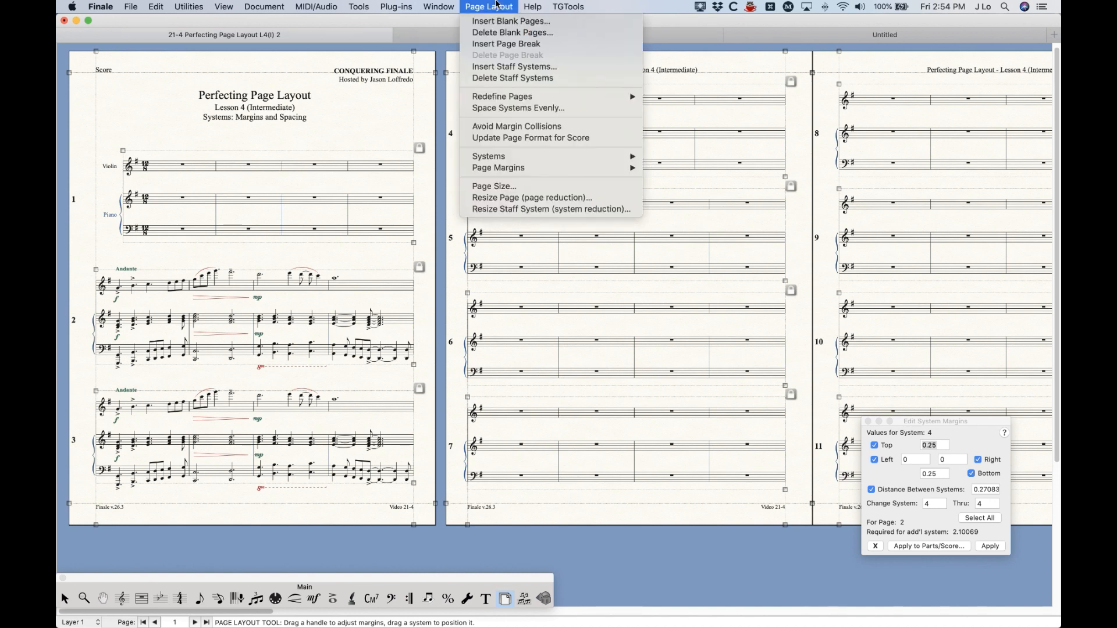
left_click(496, 6)
left_click(350, 127)
Step: Move system 1 to the right past the page margin by about 0.36 inches, and undo the move
key("super+equal")
key("super+equal")
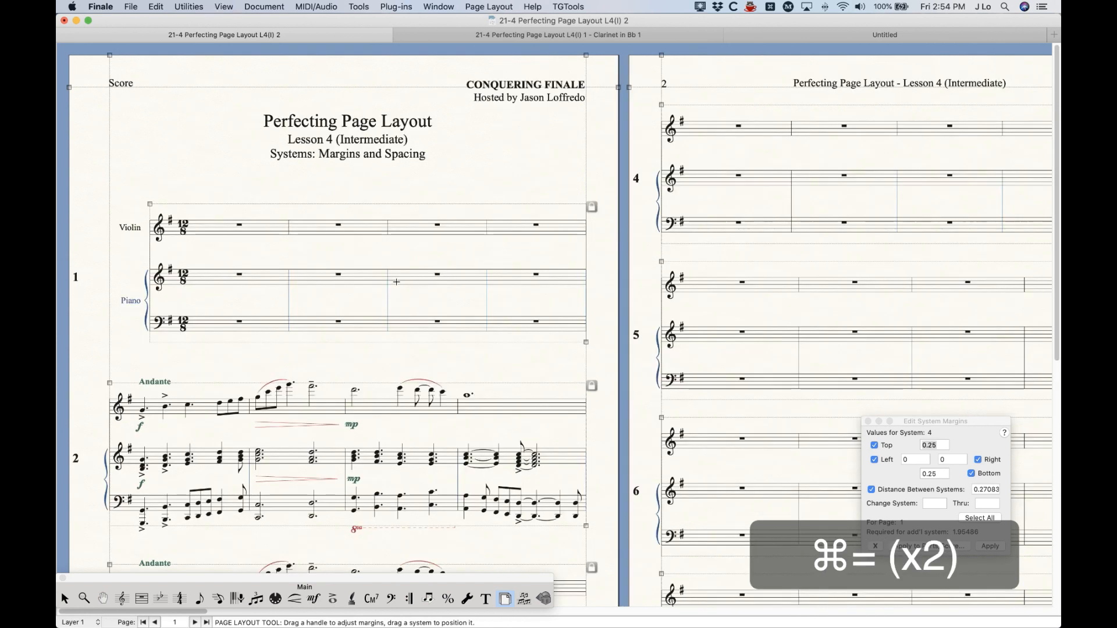
key("super+equal")
scroll(468, 329, "down", 1)
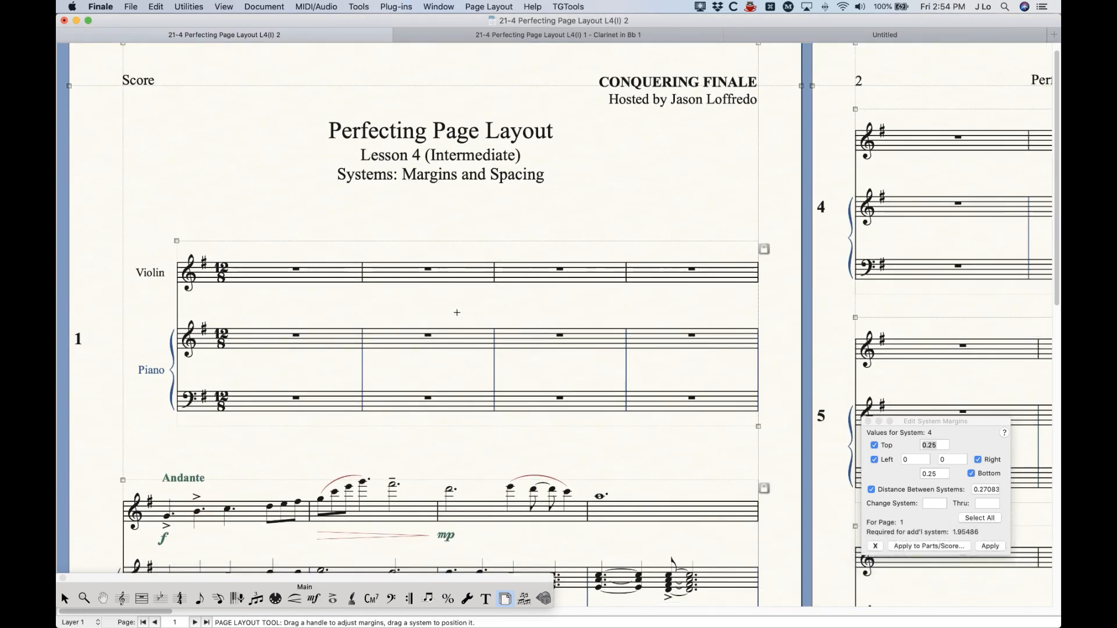
left_click_drag(456, 313, 488, 315)
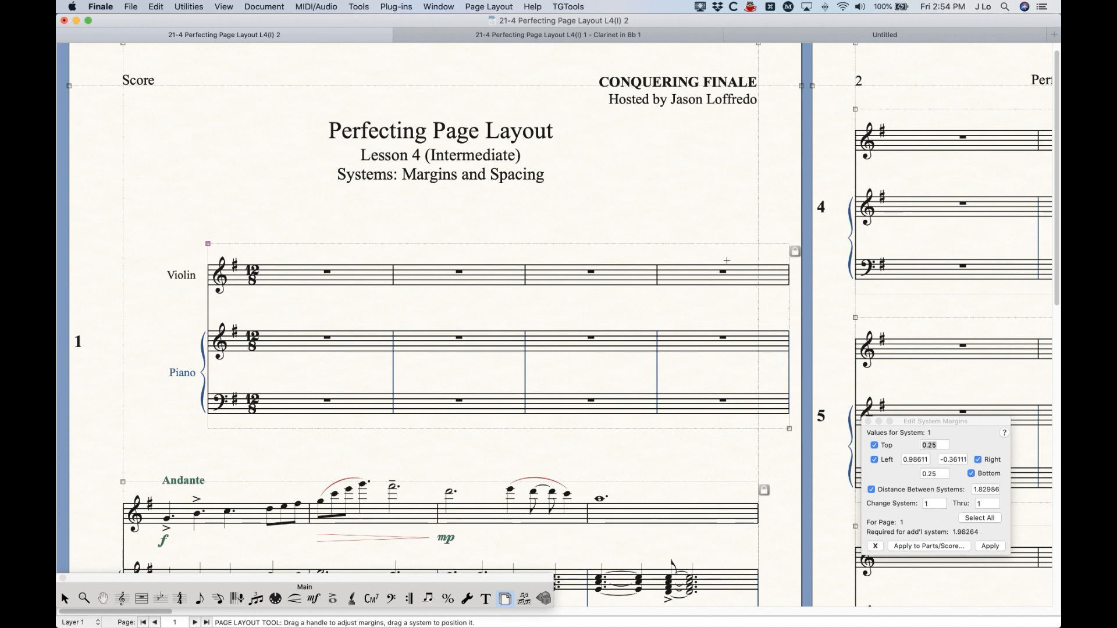
key("cmd+z")
Step: Move system 2 freely downward and sideways to a left margin of about -0.06 inches, and undo both moves
scroll(589, 340, "down", 8)
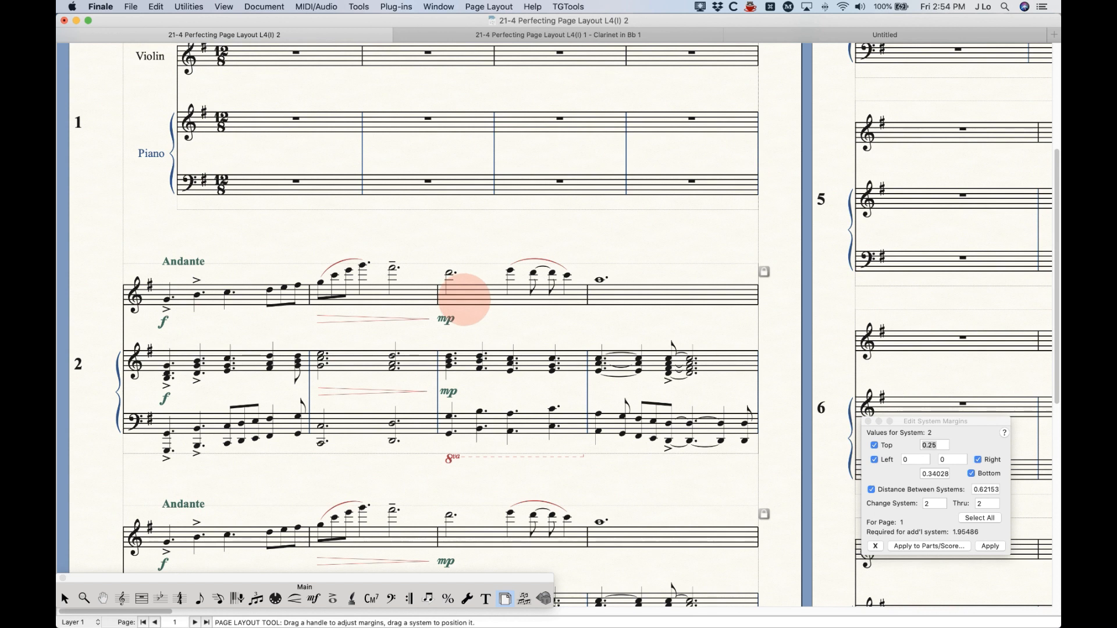
left_click(469, 305)
left_click_drag(467, 311, 467, 312)
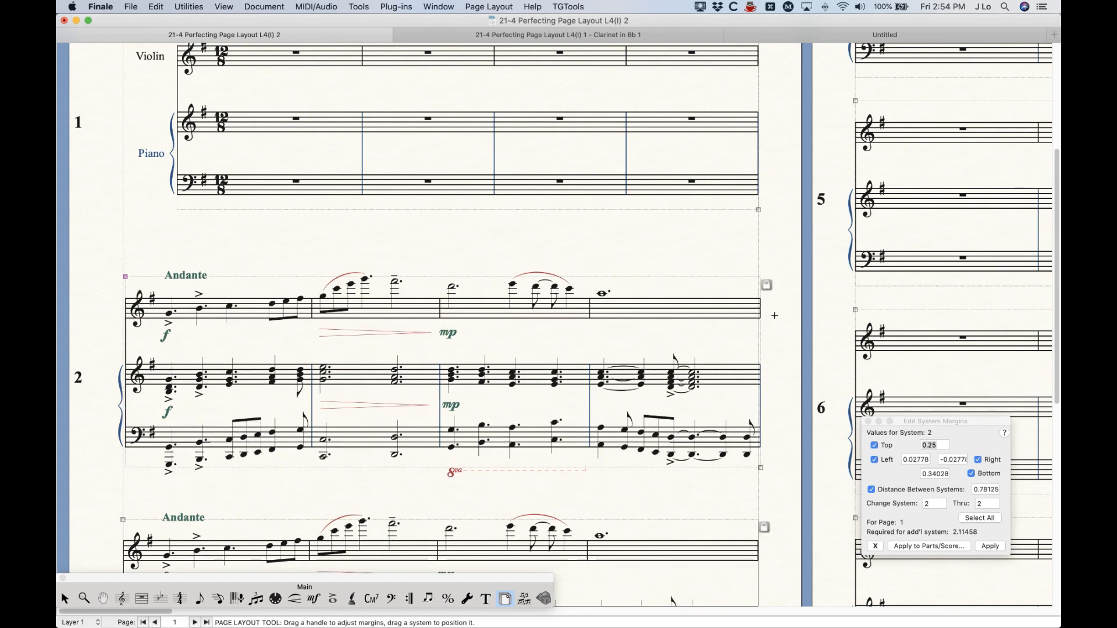
left_click_drag(578, 324, 570, 340)
scroll(197, 426, "down", 5)
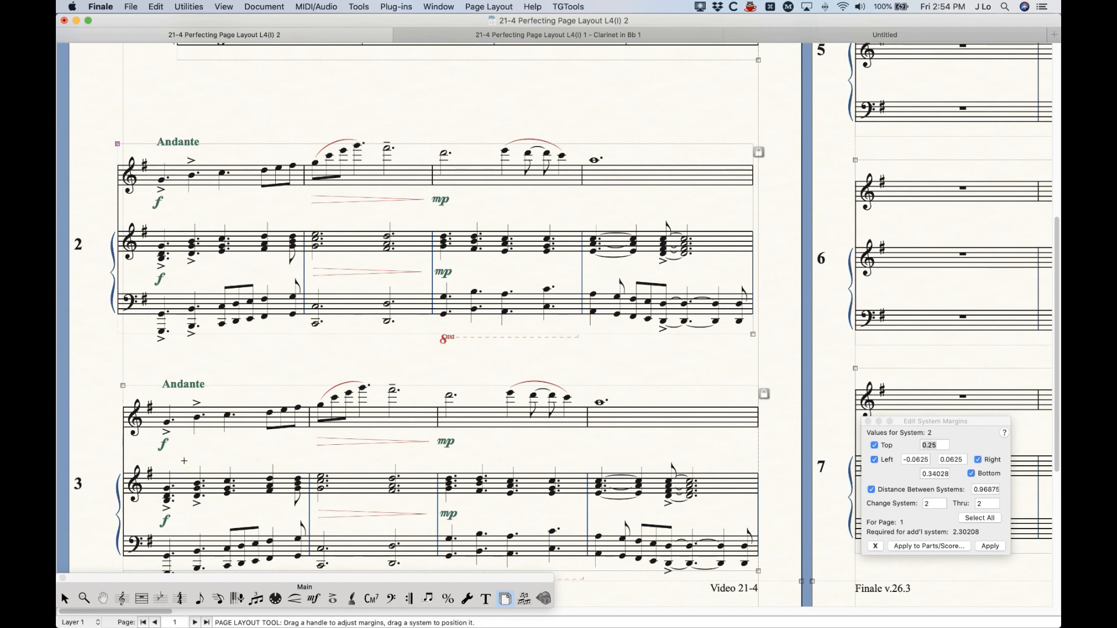
key("super+z")
key("super+z")
Step: Move system 2 straight down to a distance between systems of about 0.9 inches, and undo the move
scroll(312, 416, "up", 3)
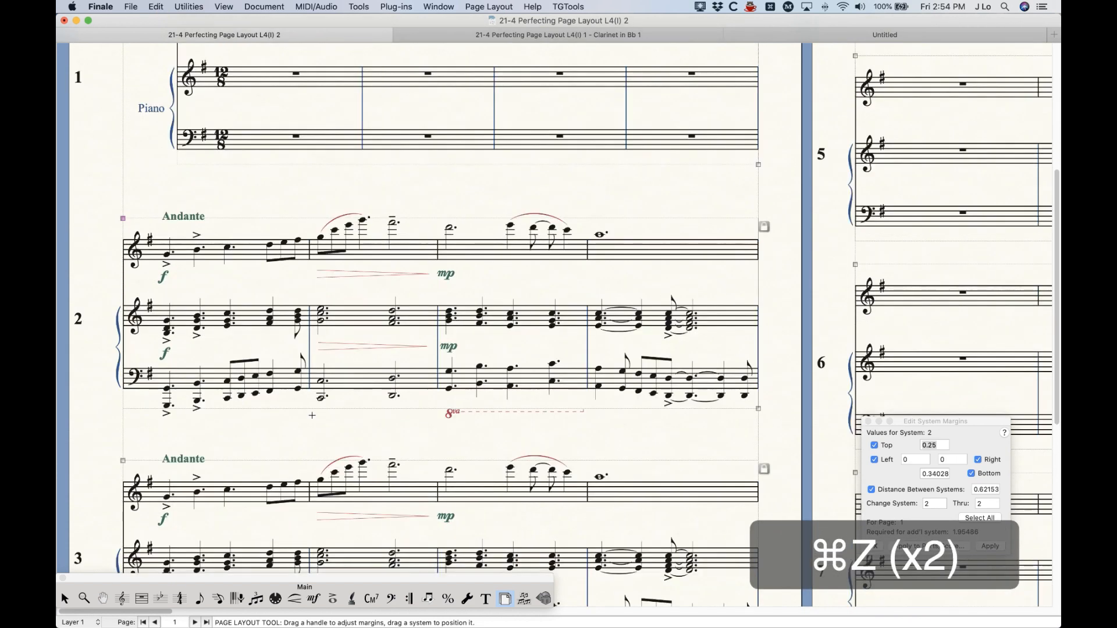
left_click_drag(415, 254, 417, 280)
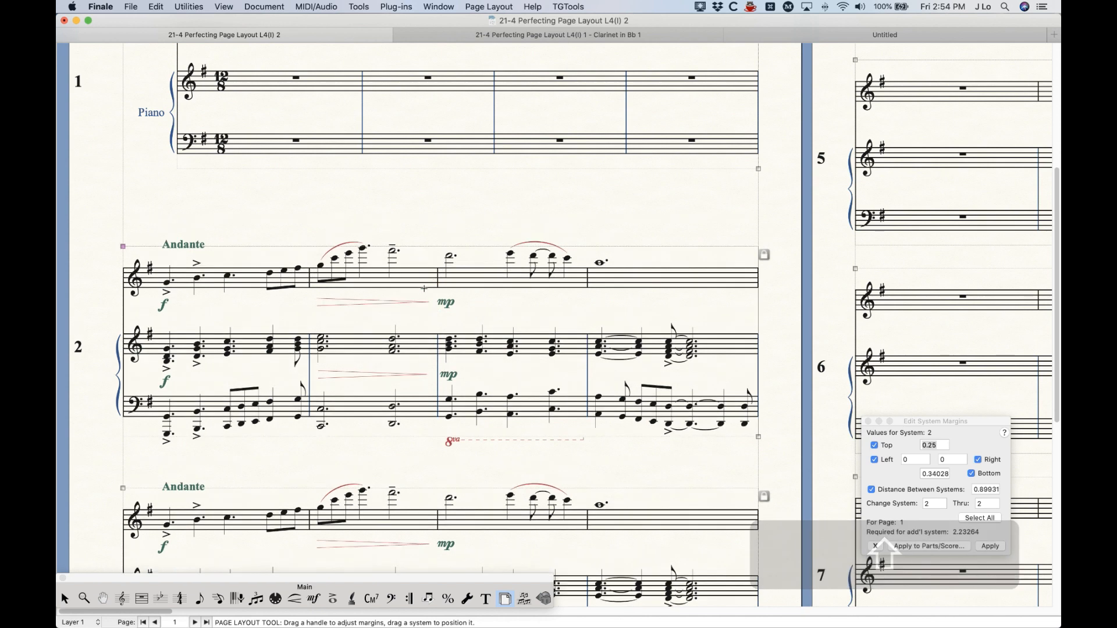
key("super+z")
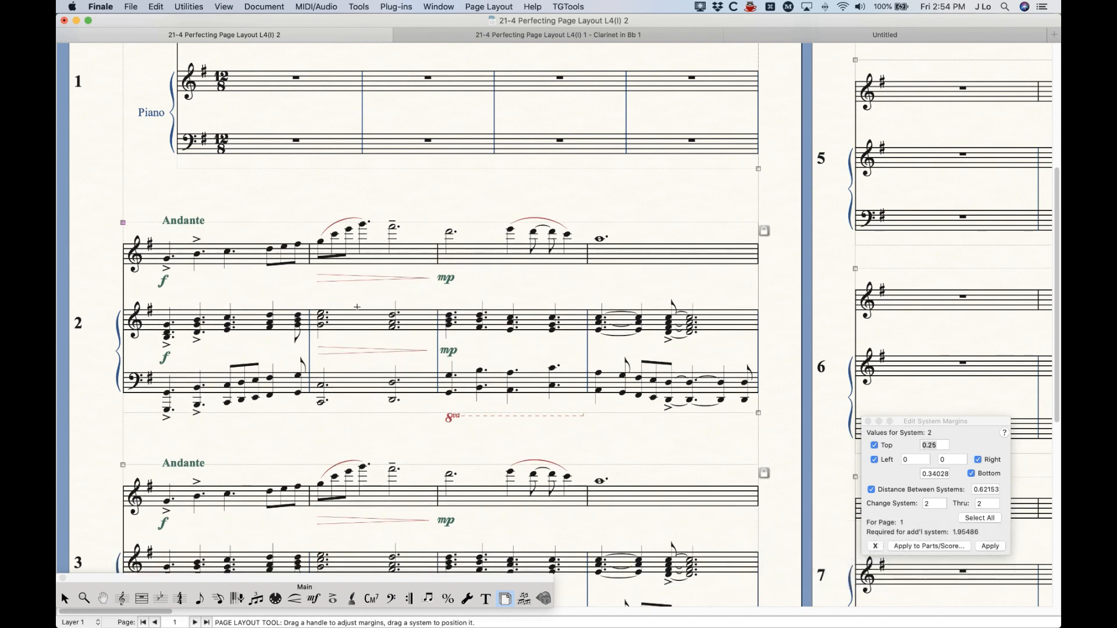
Step: Select systems 2 and 3, move them together up over system 1 and about 0.34 inches left, and undo both moves
scroll(406, 376, "down", 2)
left_click(437, 442, "shift")
left_click_drag(438, 442, 435, 337)
scroll(395, 183, "up", 4)
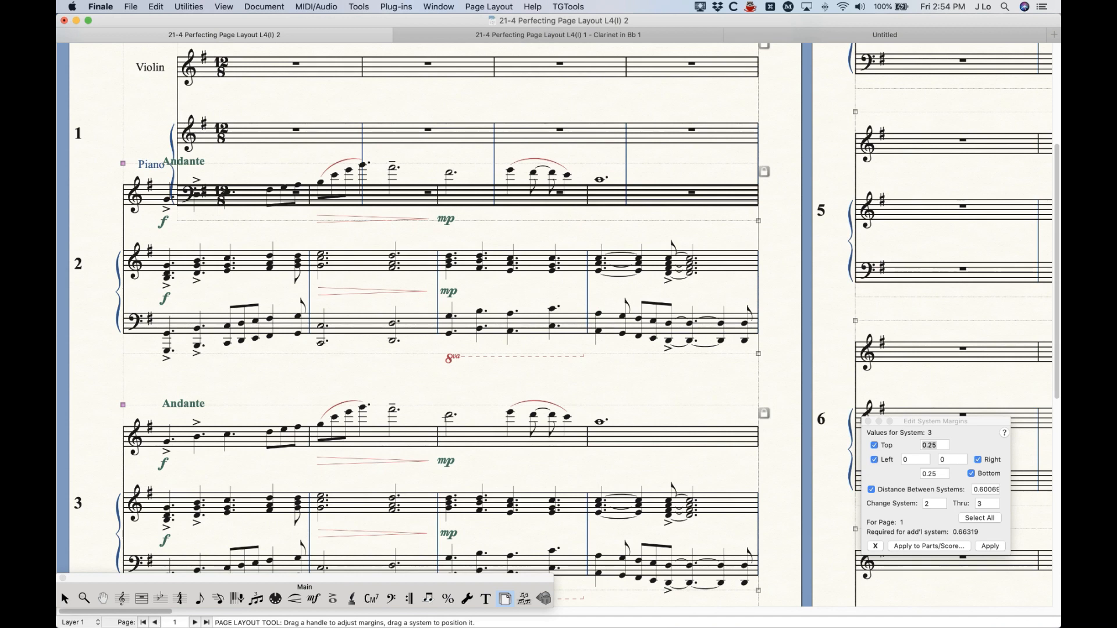
scroll(395, 184, "up", 5)
left_click_drag(436, 390, 407, 370)
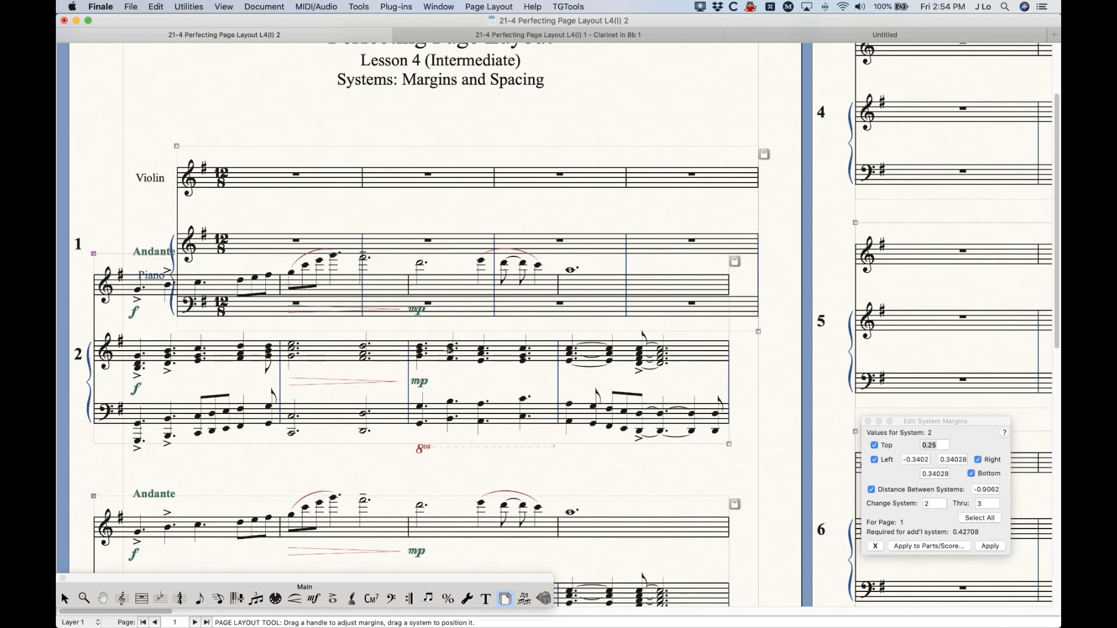
key("super+z")
key("super+z")
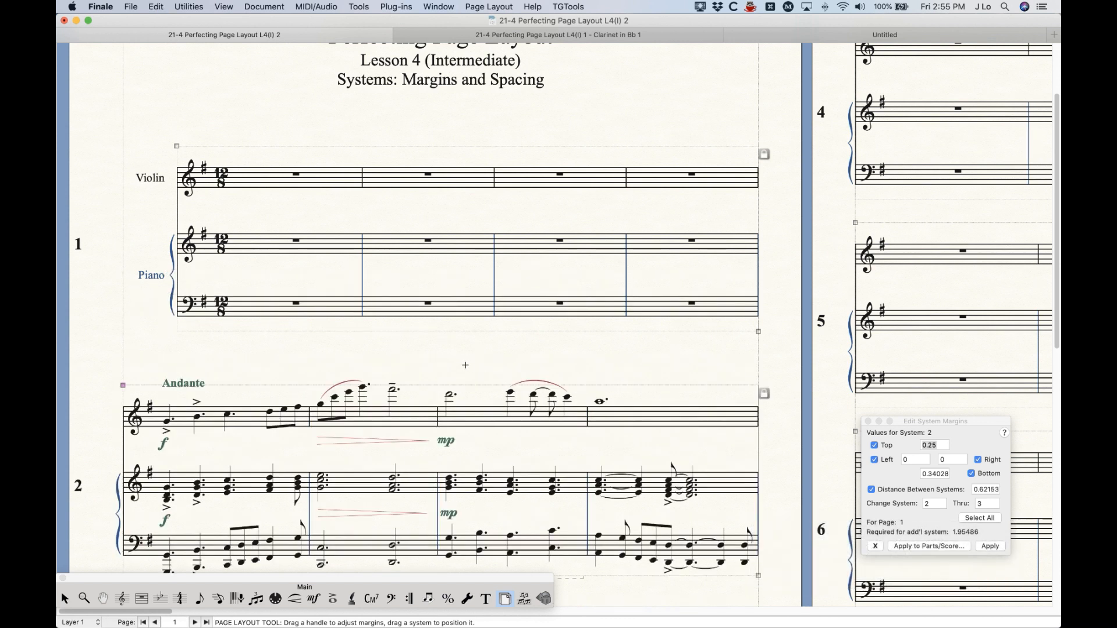
Step: Browse the plug-in groups, including Note, Beam, and Rest Editing and Measures with Create Coda System, without running any
key("super")
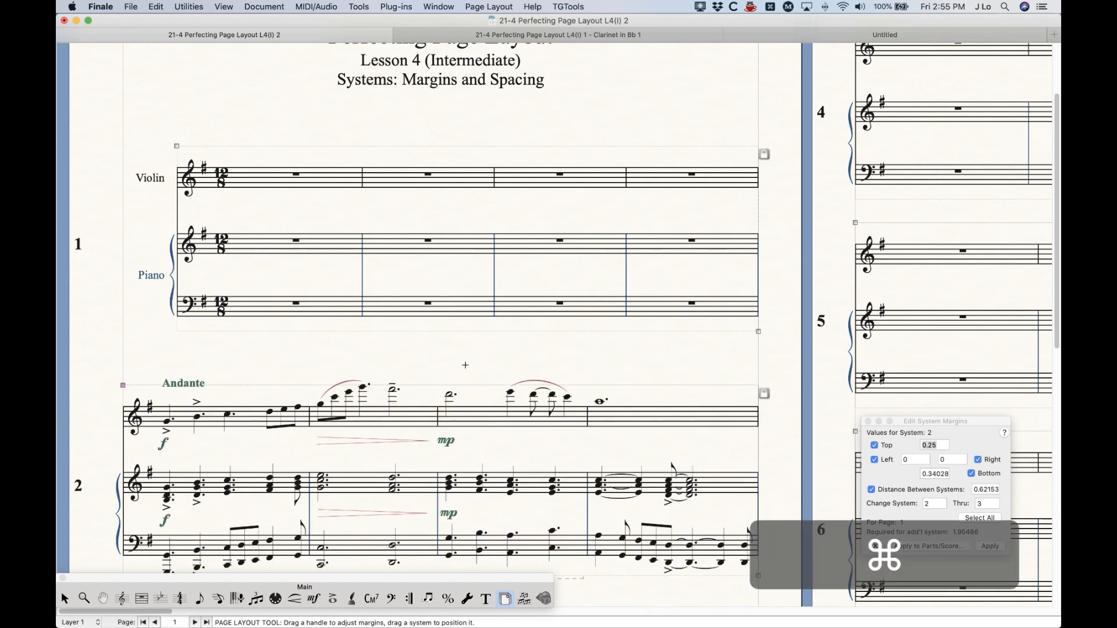
key("super+minus")
key("super+minus")
scroll(474, 372, "right", 5)
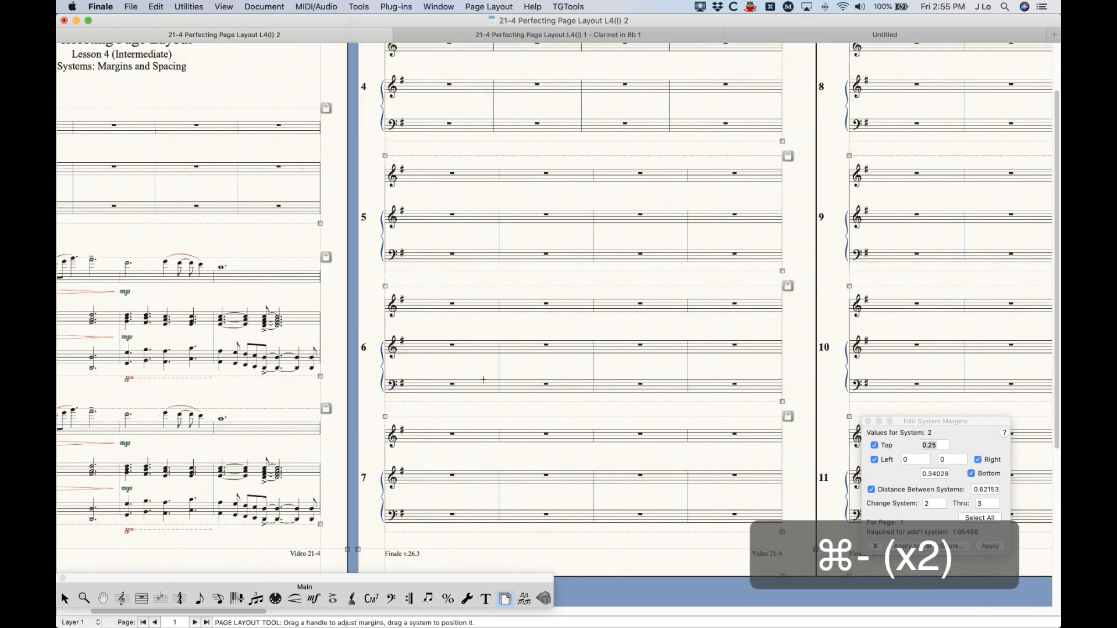
scroll(457, 140, "right", 5)
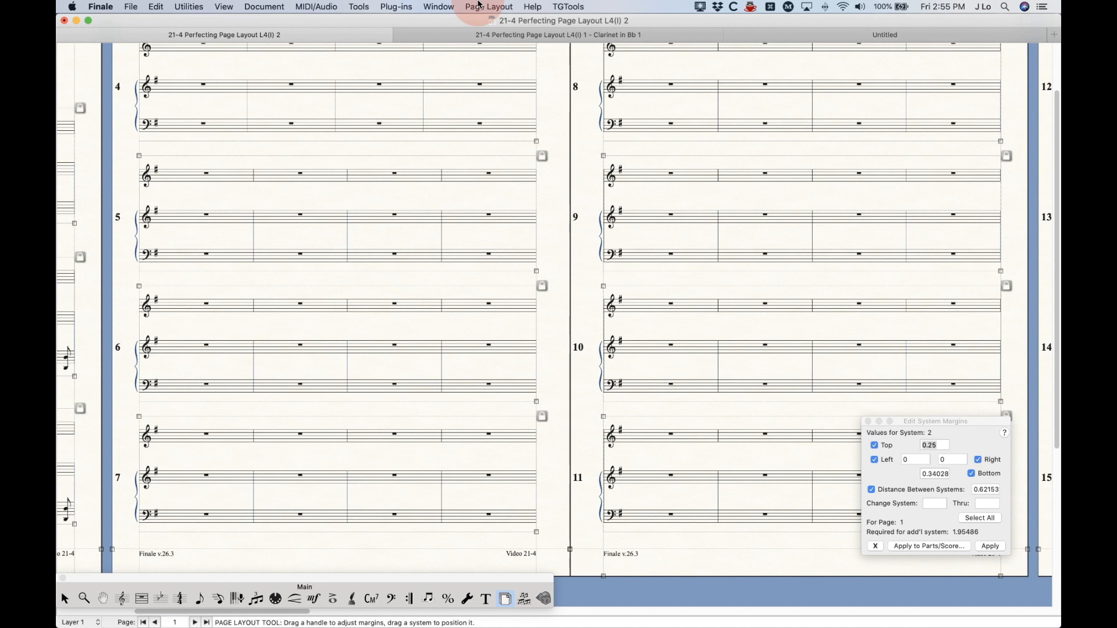
left_click(439, 6)
mouse_move(395, 5)
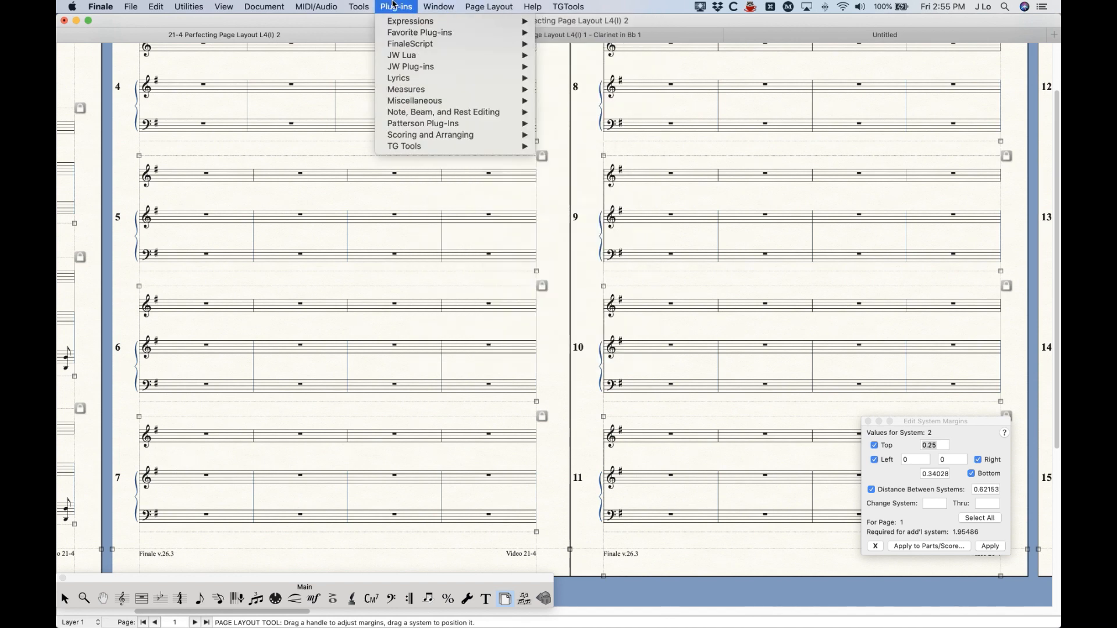
mouse_move(423, 137)
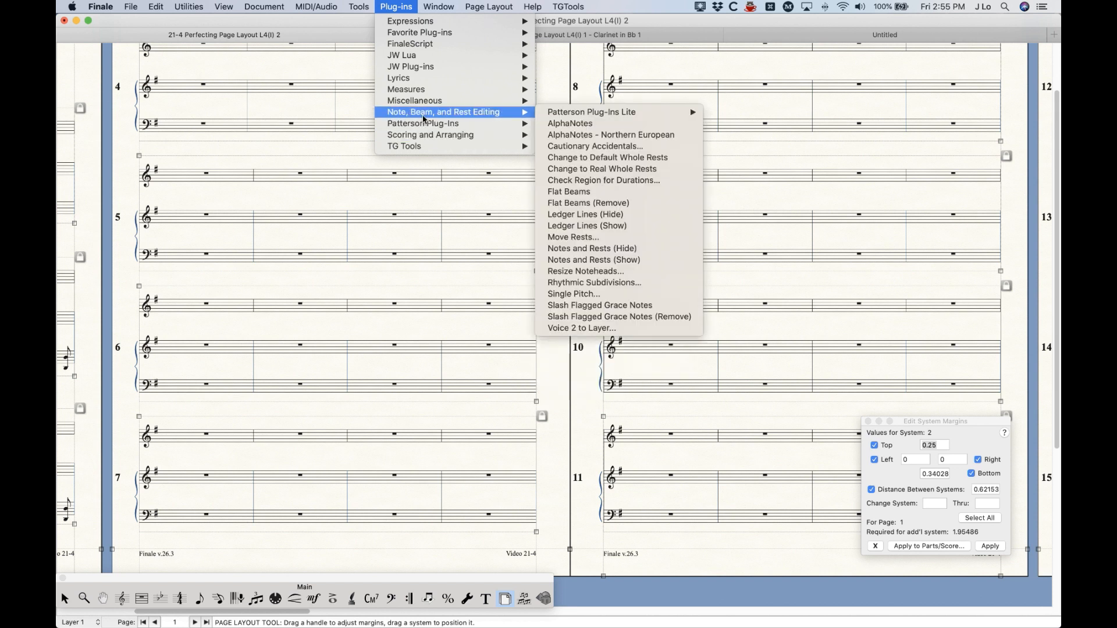
mouse_move(425, 92)
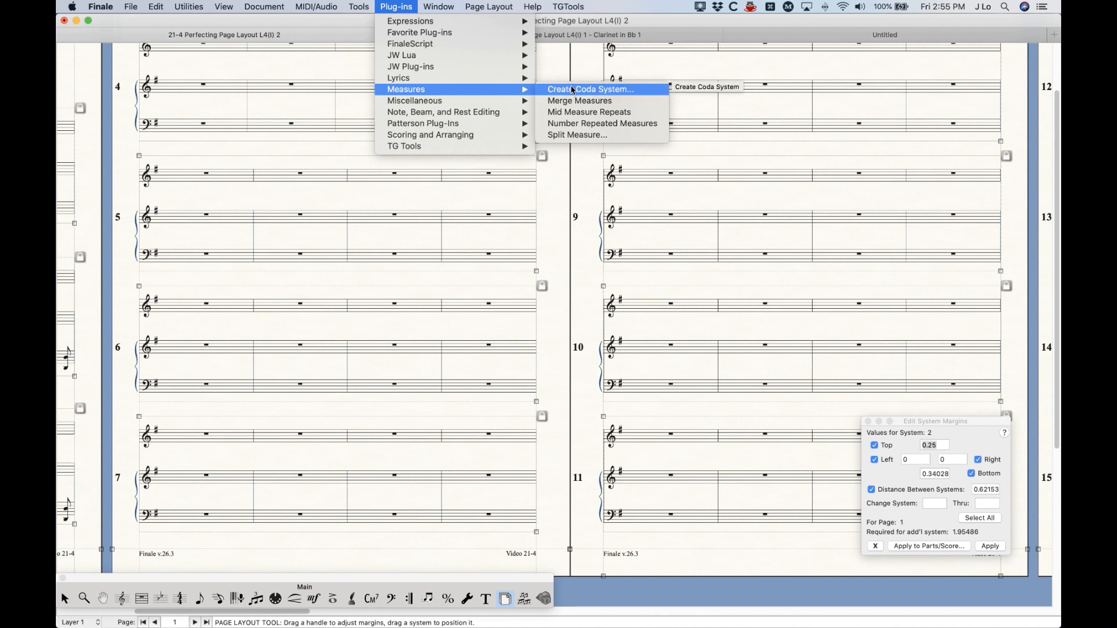
left_click(405, 5)
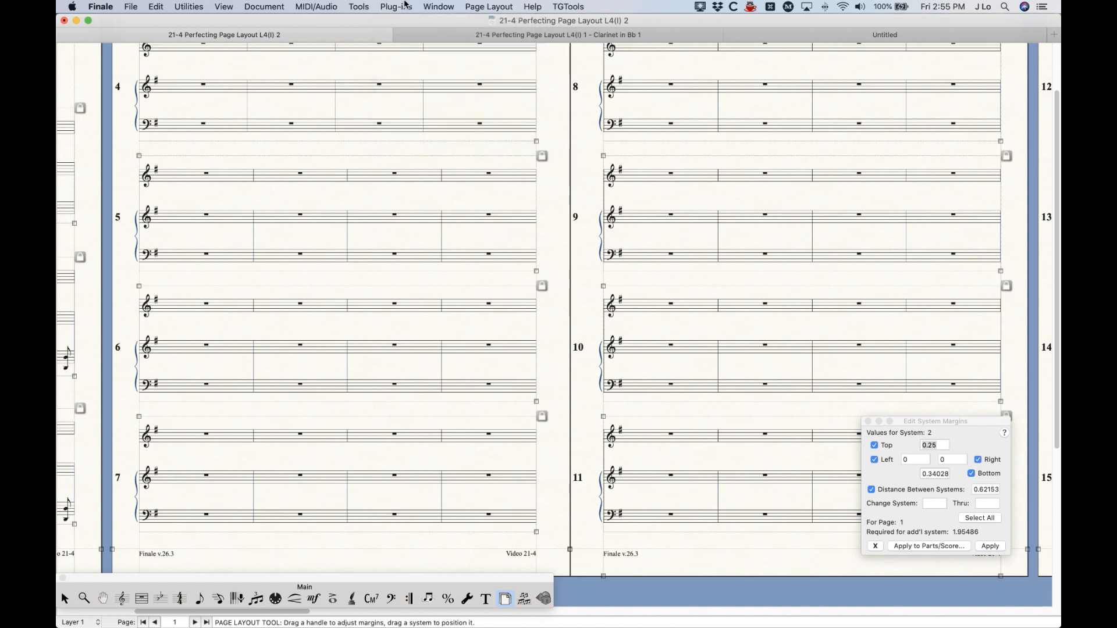
Step: Shorten system 5 on page 2 by pulling its right margin in to slightly less than half the system width
scroll(366, 305, "up", 3)
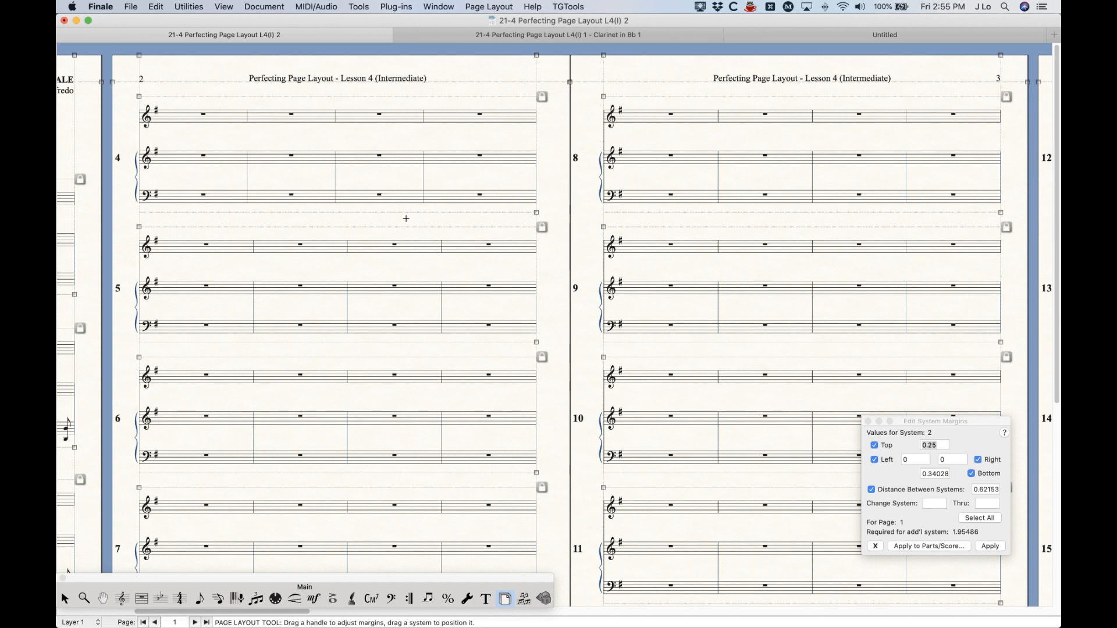
left_click(488, 6)
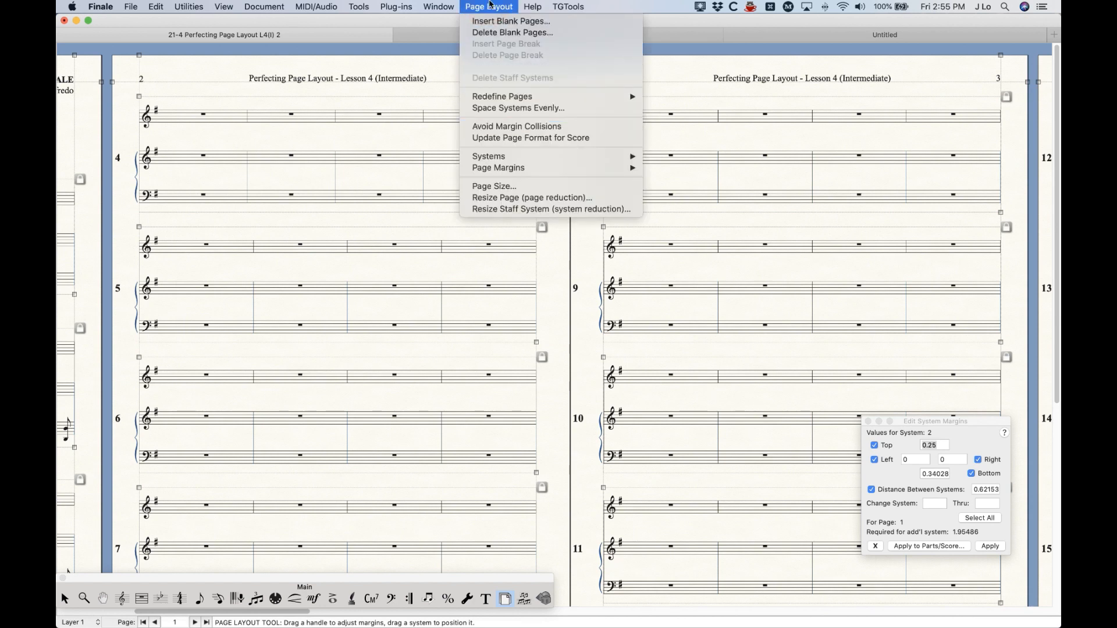
left_click(430, 240)
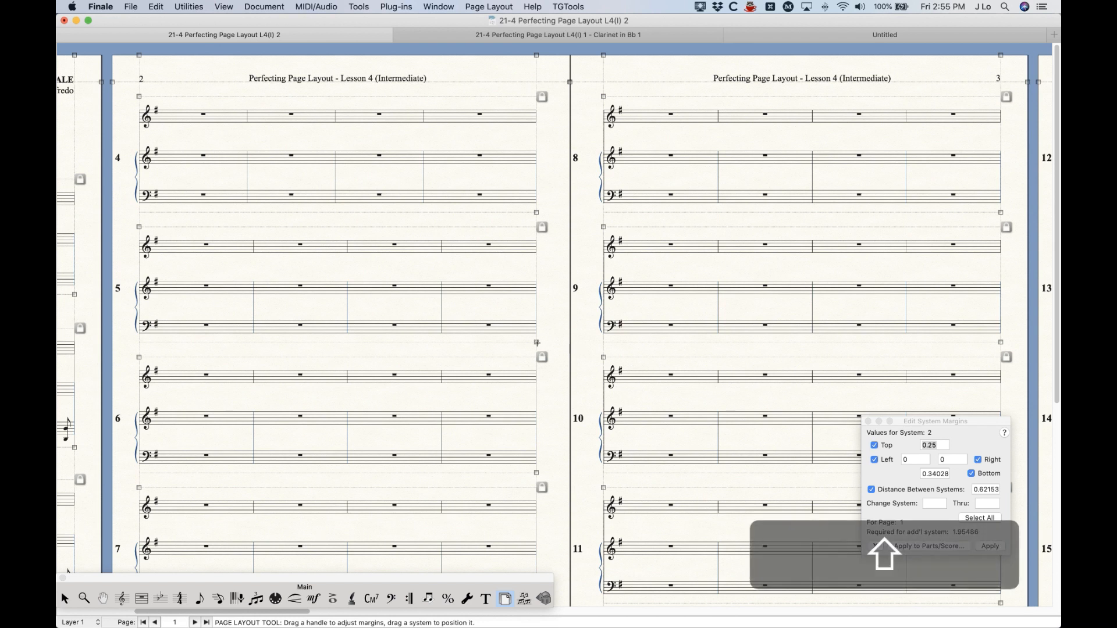
left_click_drag(537, 343, 319, 344)
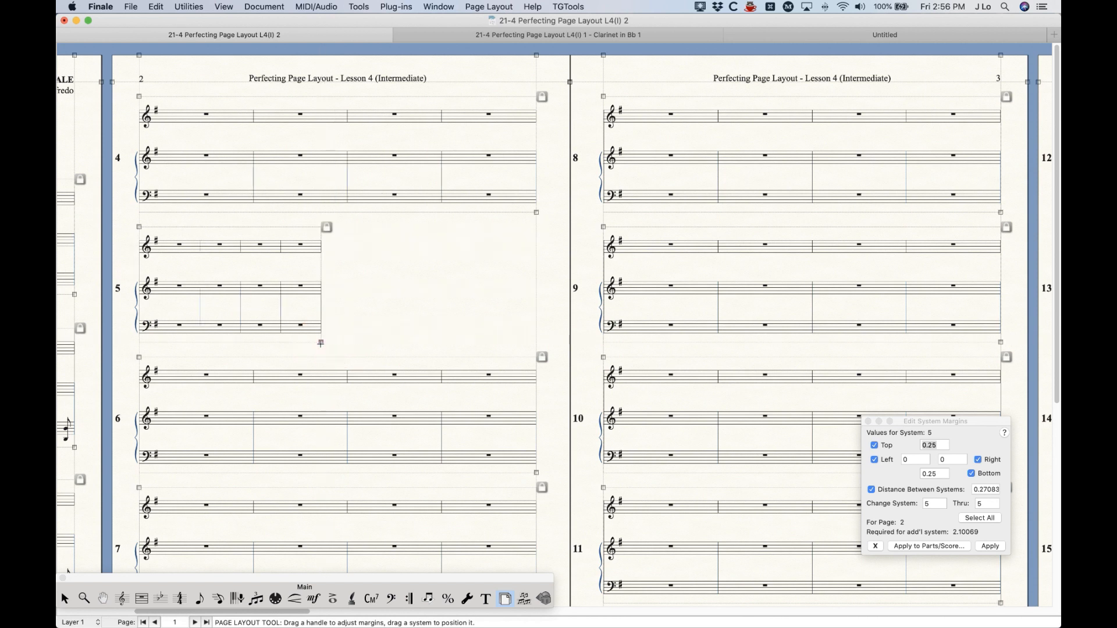
Step: Delete the last two measures of system 5 and the last two measures of system 6 on all staves
key("Escape")
left_click(256, 253)
left_click(291, 244, "shift")
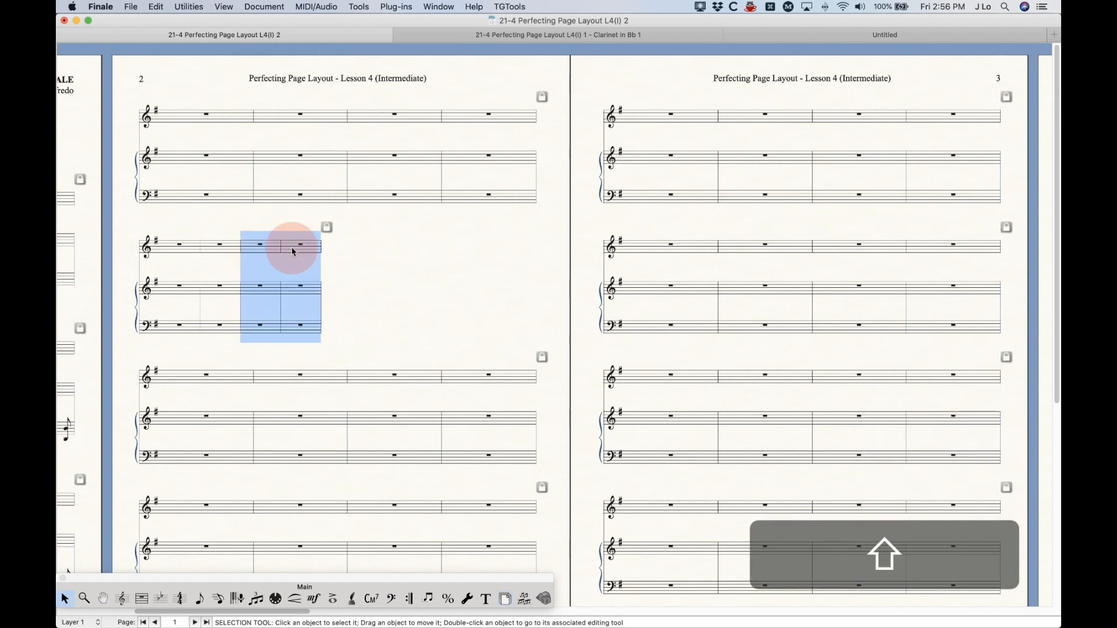
key("BackSpace")
left_click(379, 380)
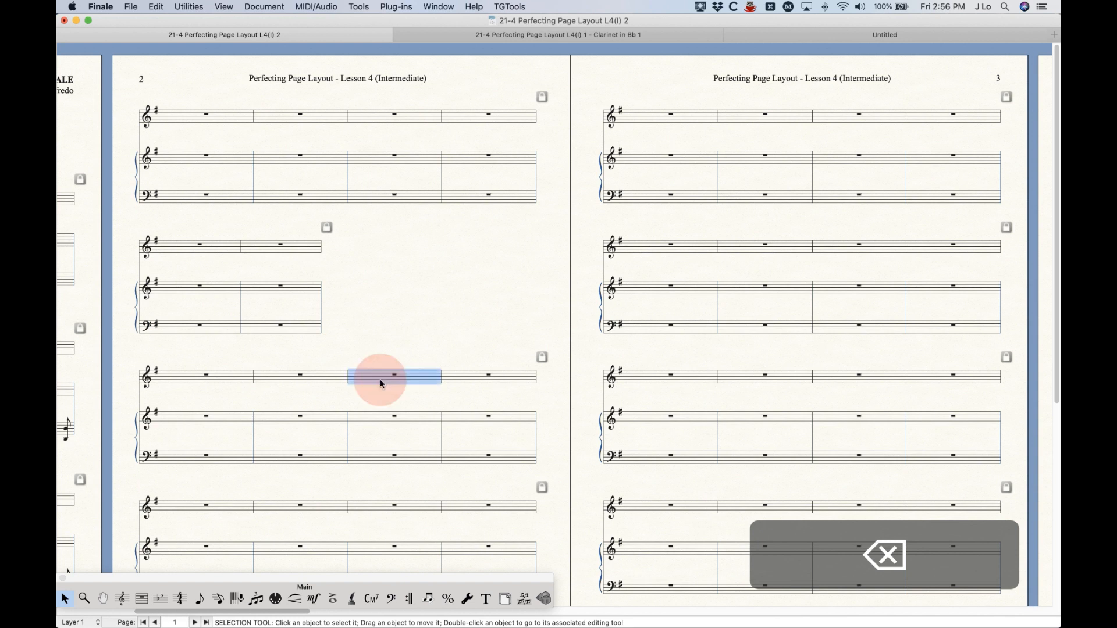
left_click(491, 459, "shift")
key("BackSpace")
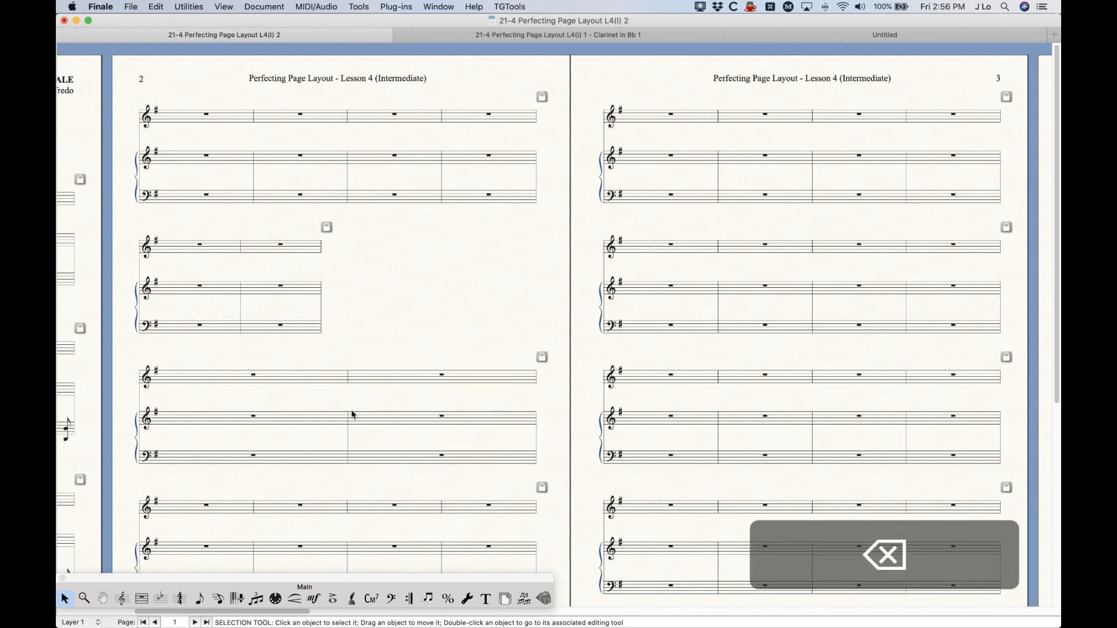
Step: Indent system 6 with the Page Layout tool to a left margin of about 3.99 inches, keeping its right edge
left_click(505, 600)
left_click(183, 389)
left_click_drag(139, 356, 351, 366)
left_click(308, 368)
Step: Move system 6 straight up beside system 5, to a distance between systems of about -2.11 inches
left_click(491, 7)
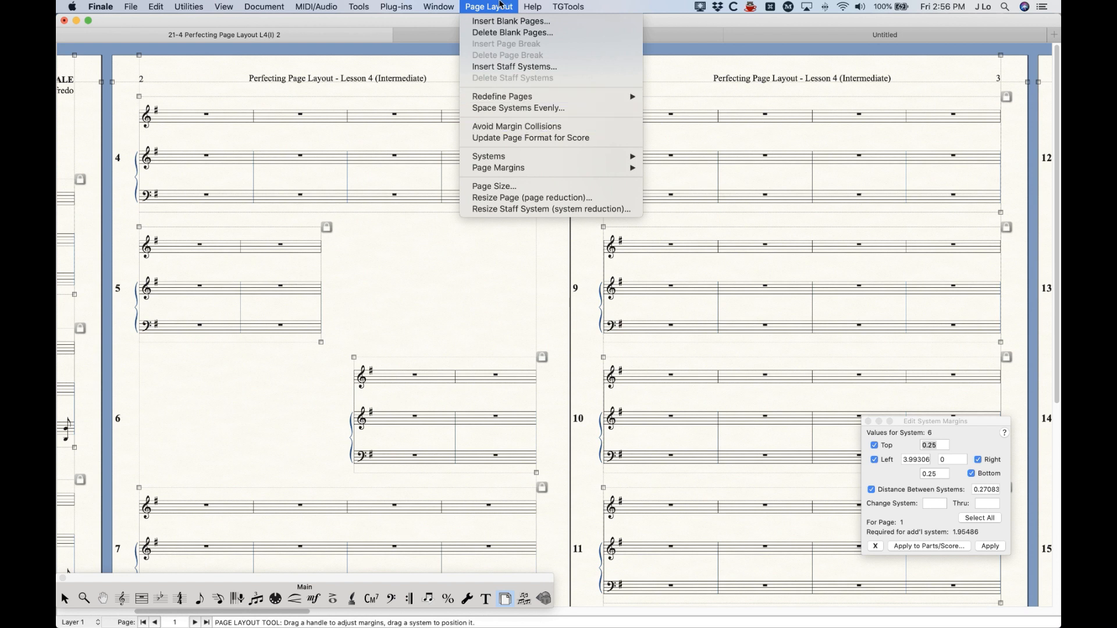
left_click(500, 4)
left_click(293, 375)
left_click(434, 390, "shift")
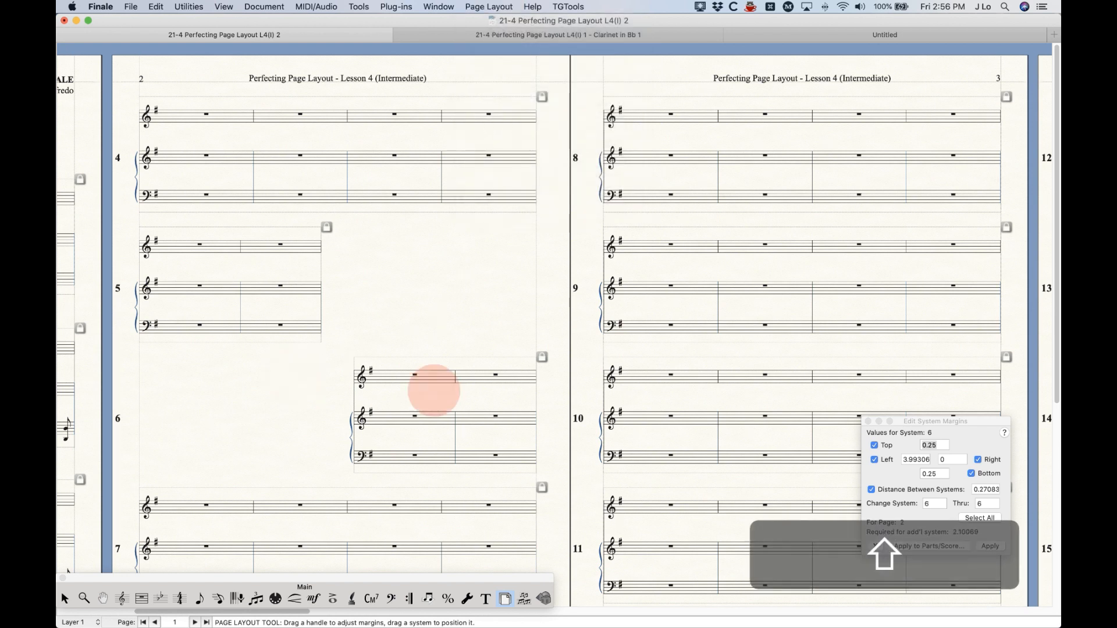
left_click_drag(444, 319, 447, 262)
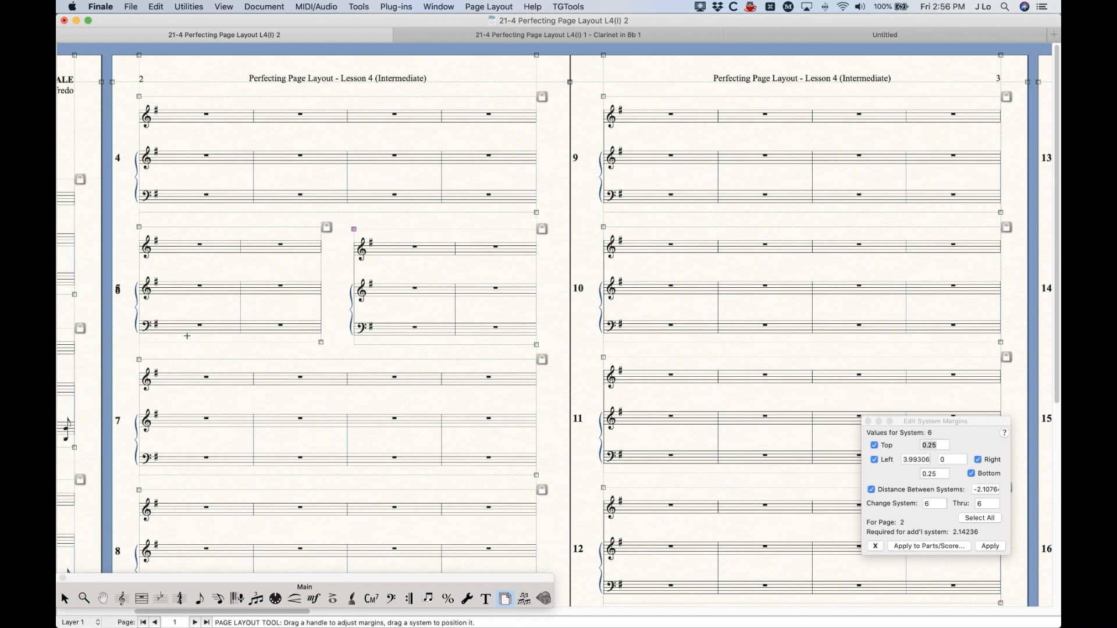
Step: View systems 5 and 6 side by side without handles, select each to compare their margin values, and undo the move of system 6
left_click(65, 598)
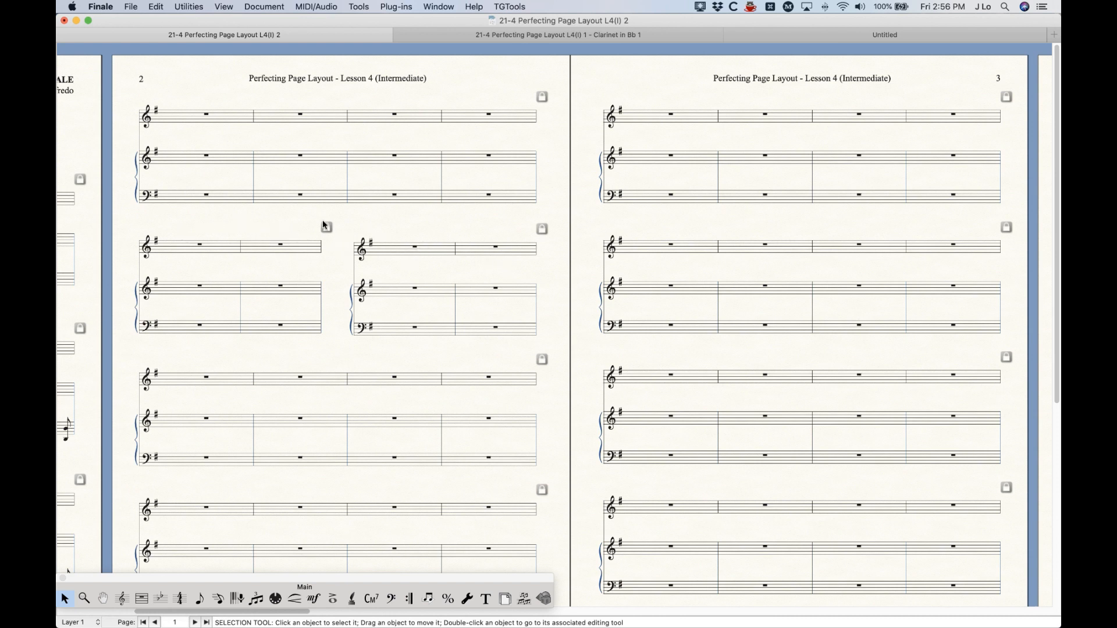
left_click(505, 599)
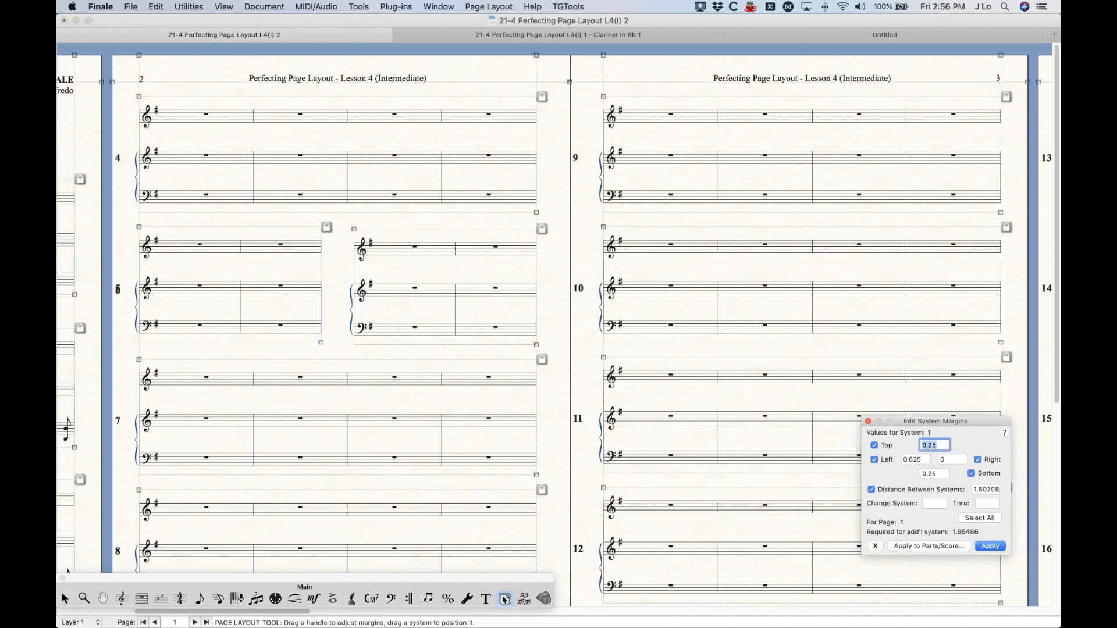
left_click(234, 288)
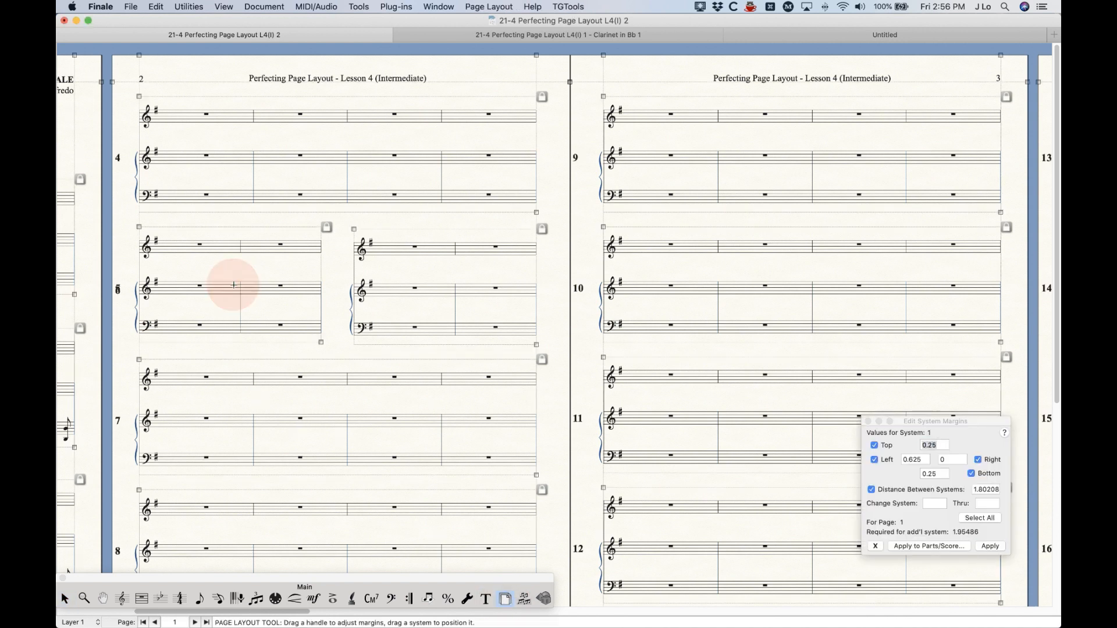
left_click(197, 260)
left_click(427, 274)
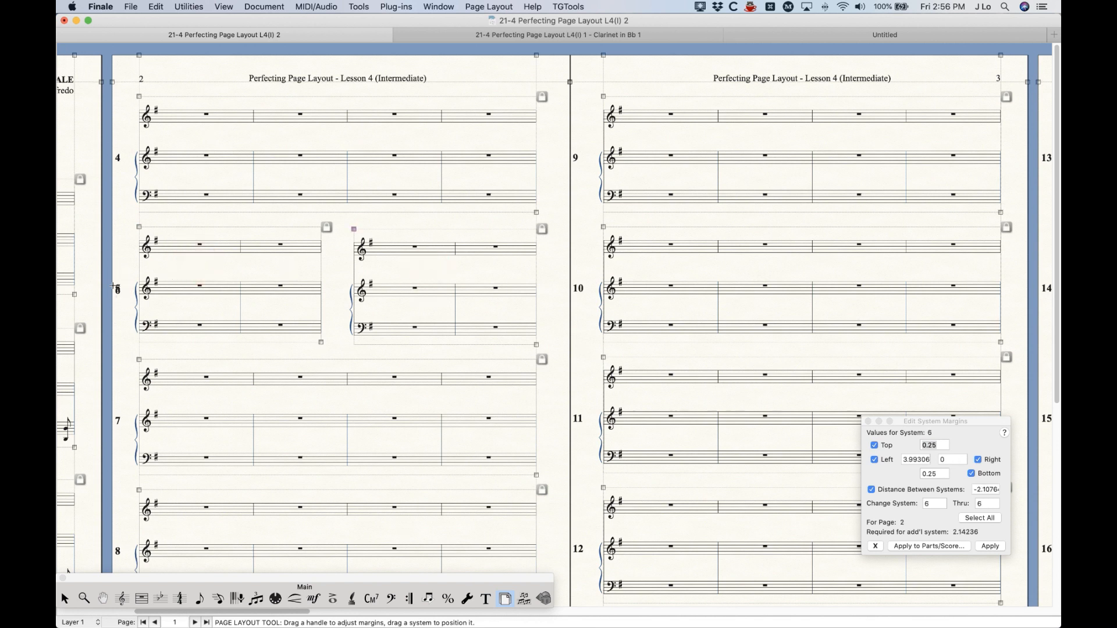
left_click(237, 273)
left_click(433, 258)
key("cmd+z")
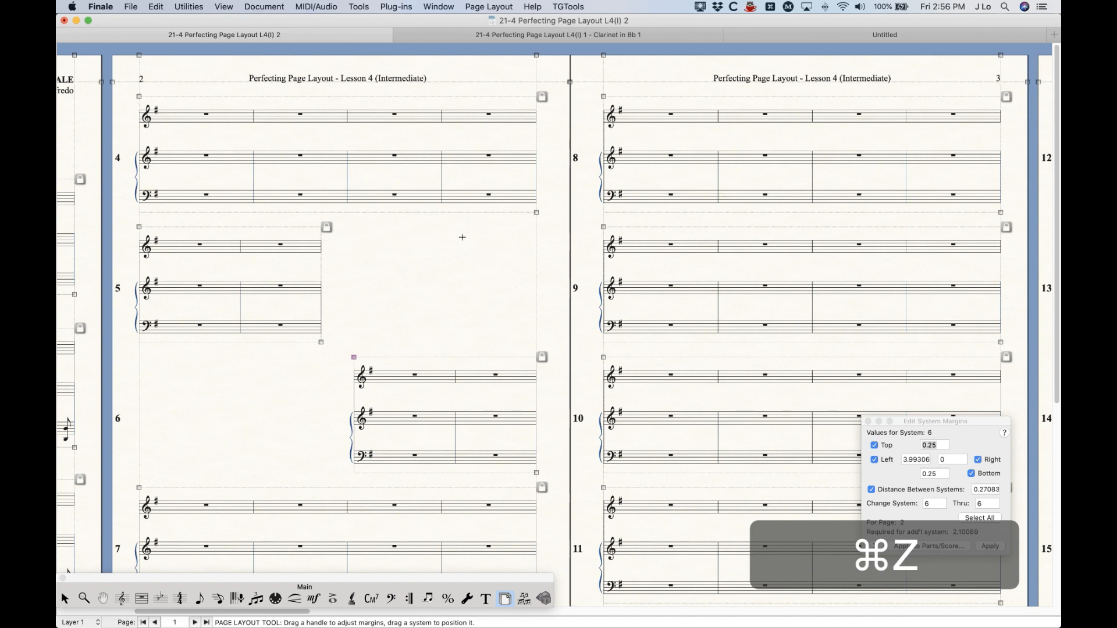
Step: Turn on Avoid Margin Collisions and try to move system 6 up beside system 5
left_click(494, 6)
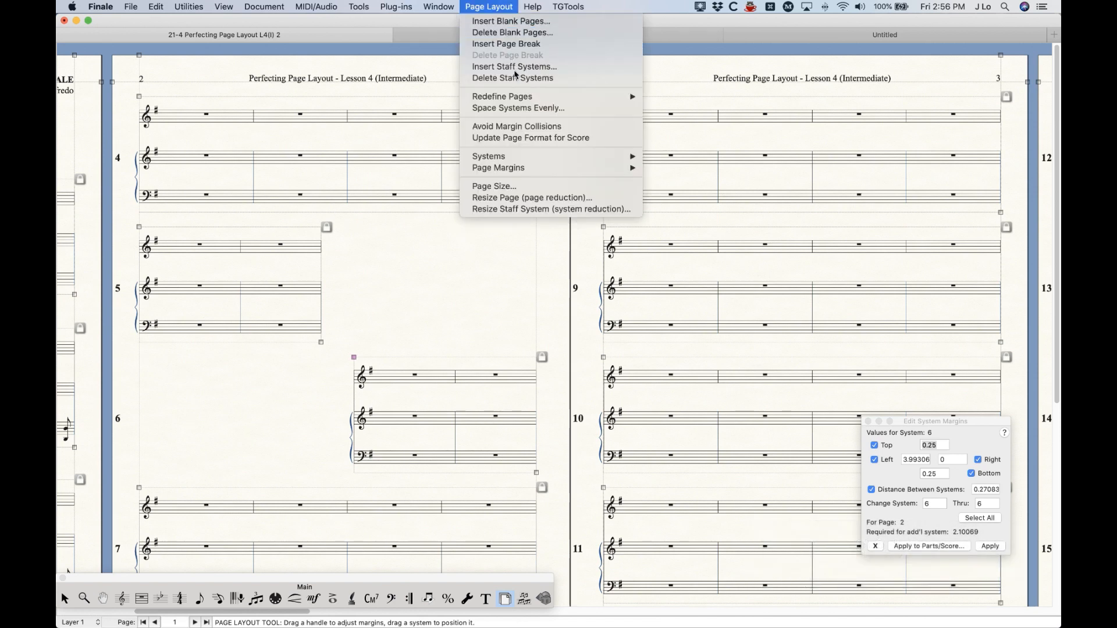
left_click(522, 127)
left_click(488, 6)
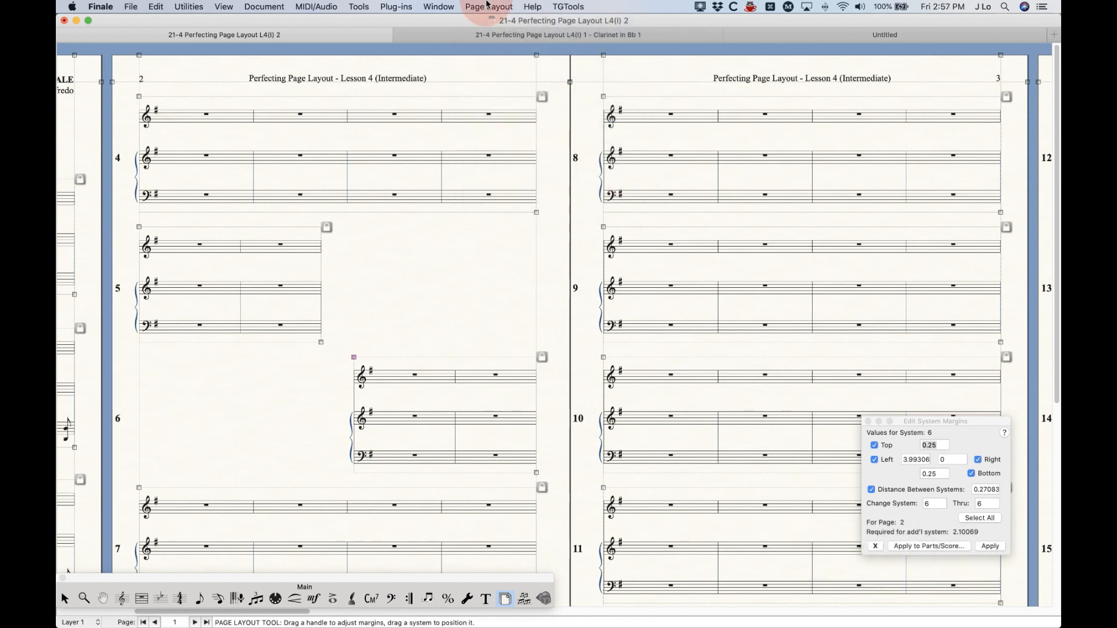
left_click(488, 6)
left_click_drag(477, 373, 483, 354)
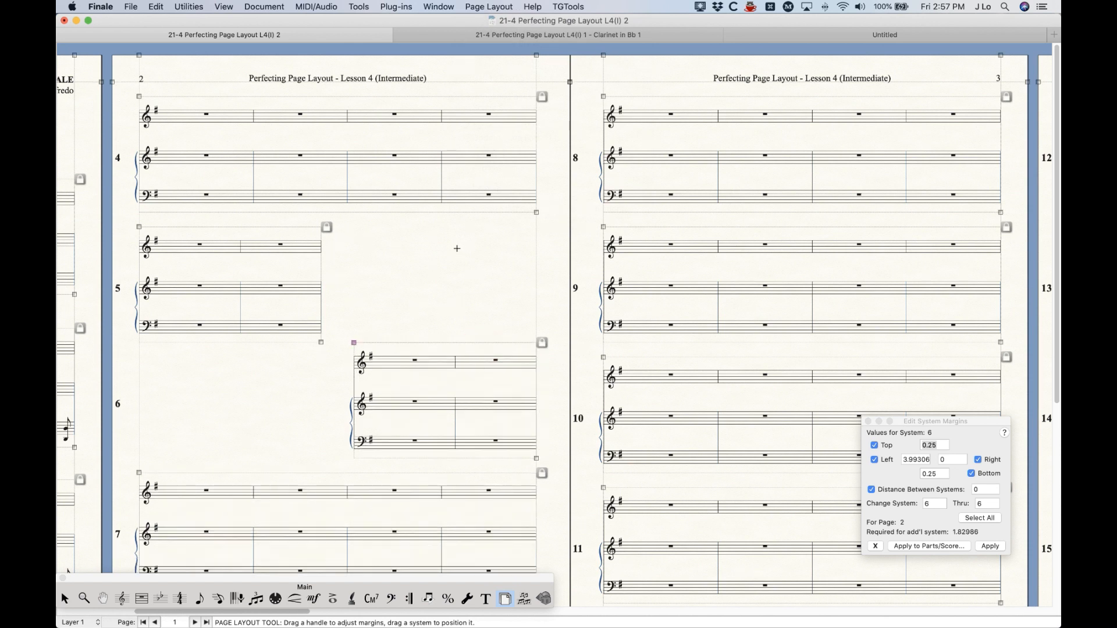
left_click(456, 394)
left_click_drag(456, 397, 465, 381)
left_click(474, 356)
left_click(474, 363)
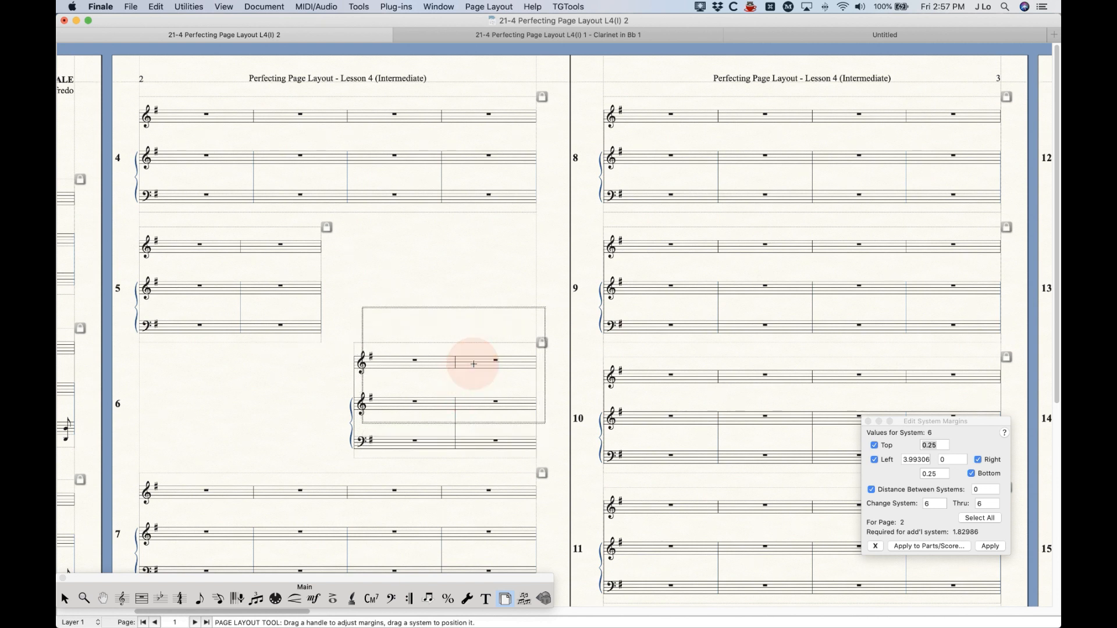
Step: Turn off Avoid Margin Collisions and move system 6 up level with system 5, to a distance between systems of about -2.15 inches
left_click(474, 6)
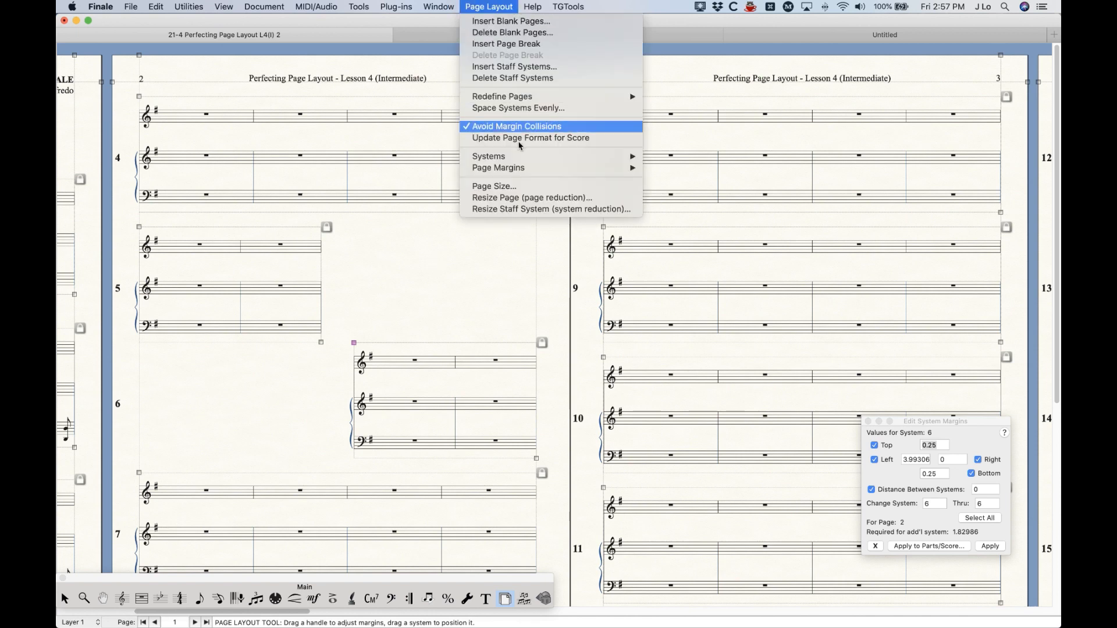
left_click(515, 127)
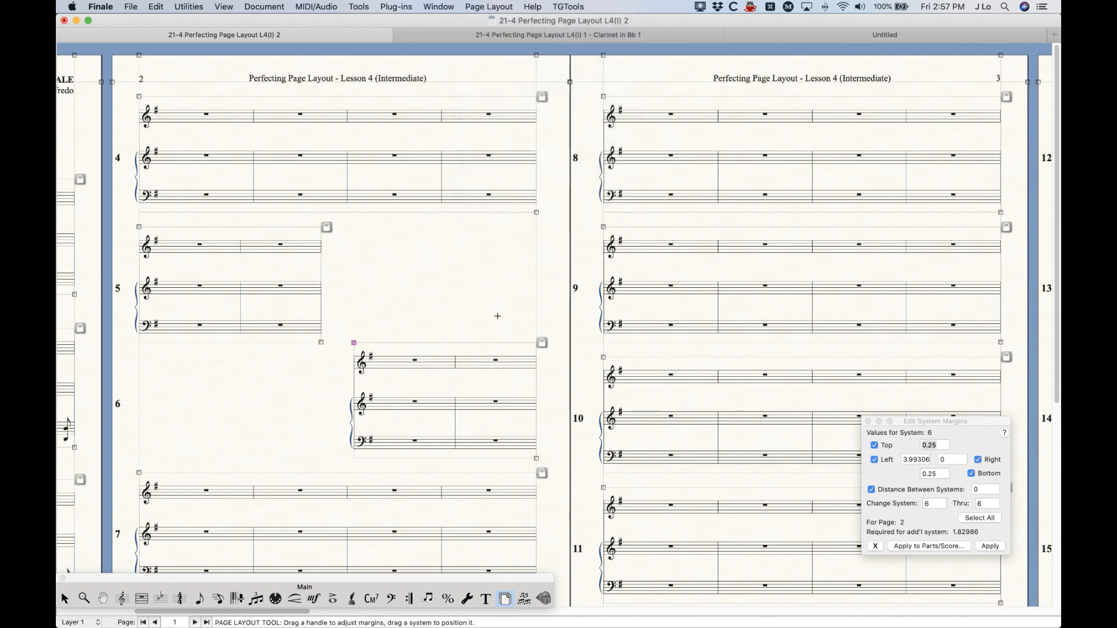
left_click_drag(492, 371, 507, 263)
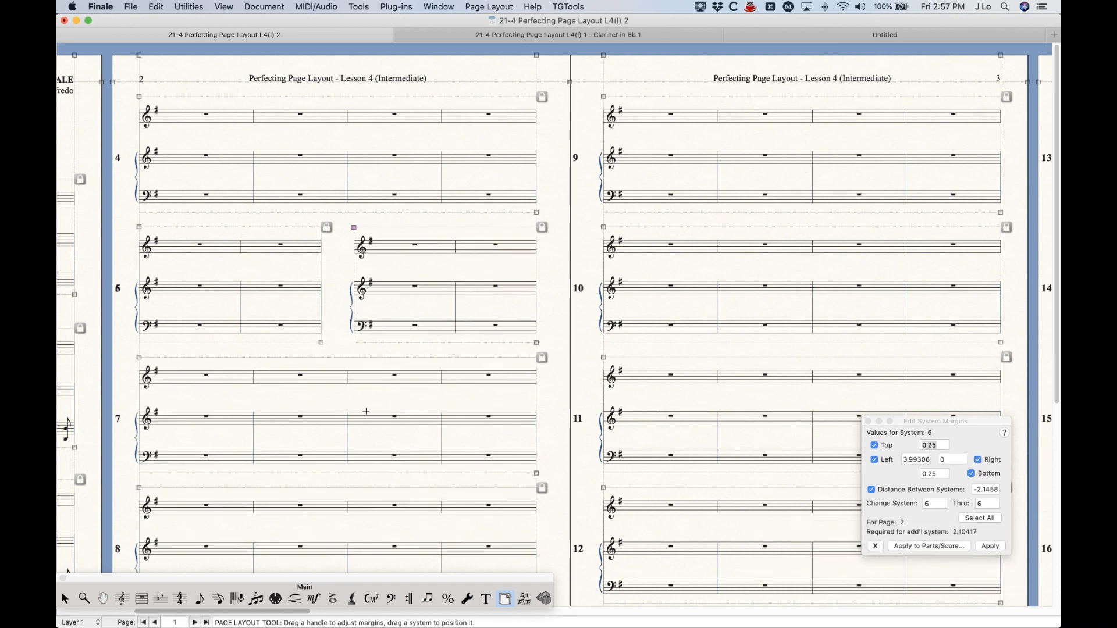
left_click(494, 7)
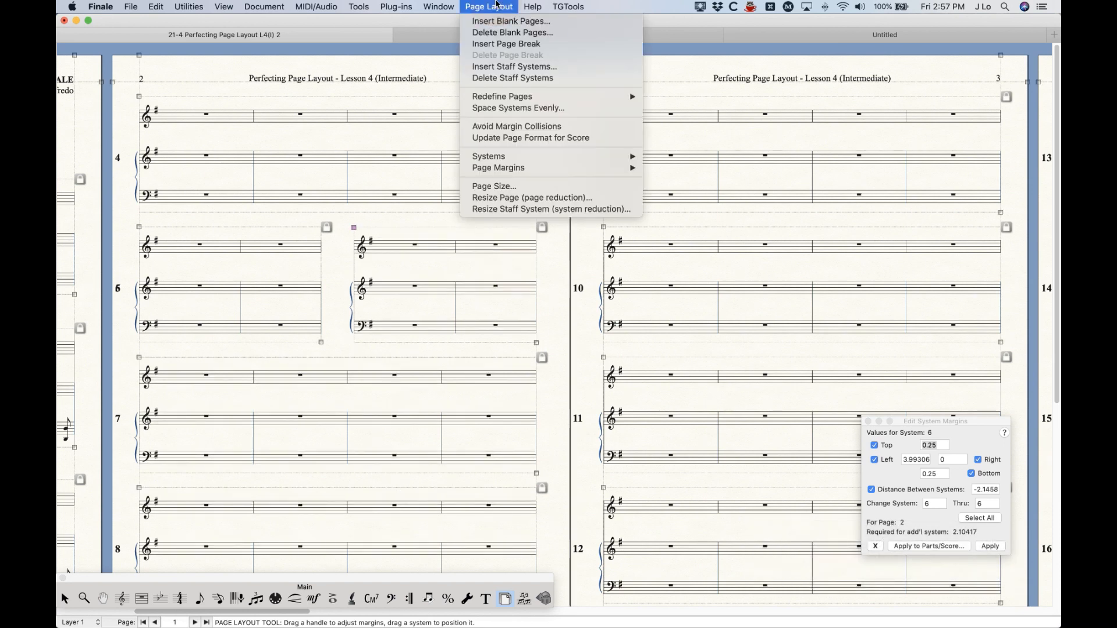
key("Escape")
Step: Move system 10 on page 3 freely down and about 0.13 inches to the left, and undo the moves
left_click(447, 488)
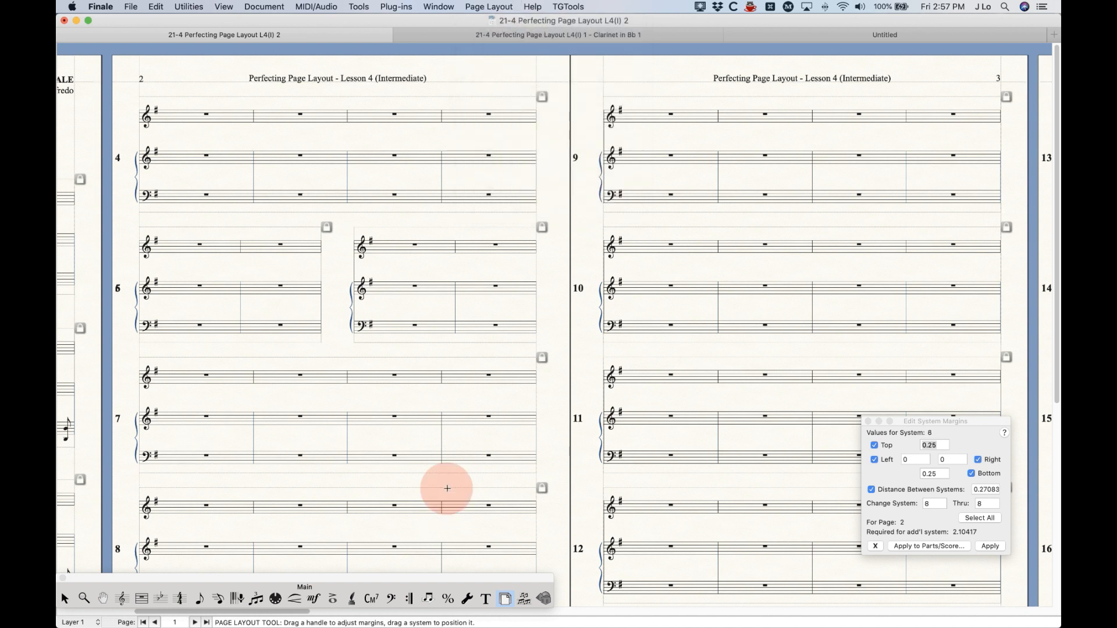
left_click_drag(673, 289, 668, 300)
scroll(639, 480, "right", 3)
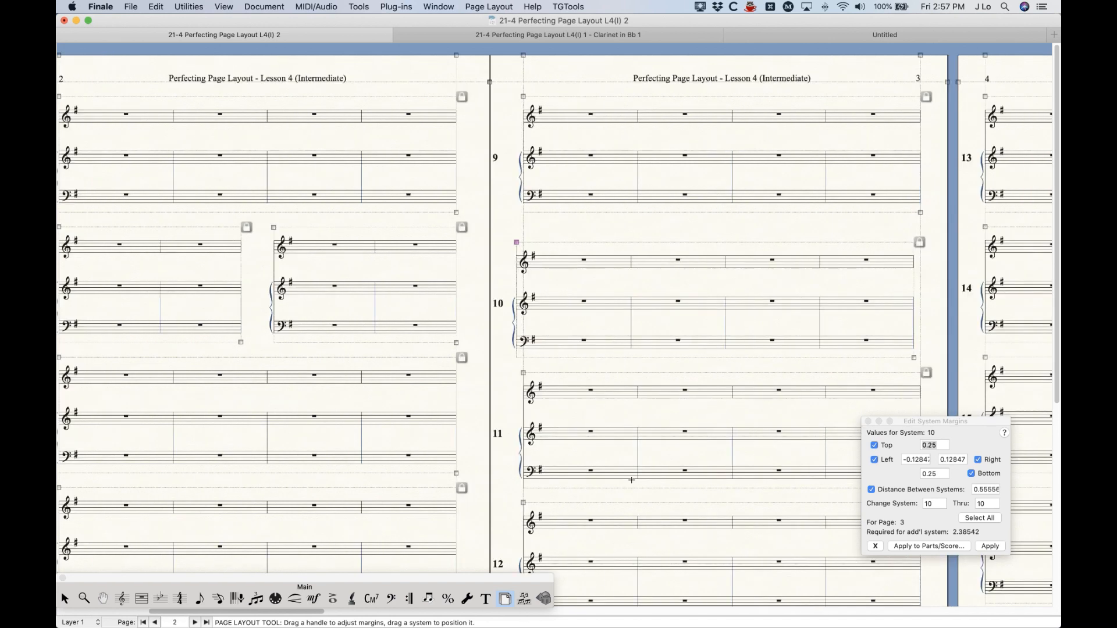
key("super+z")
key("super+z")
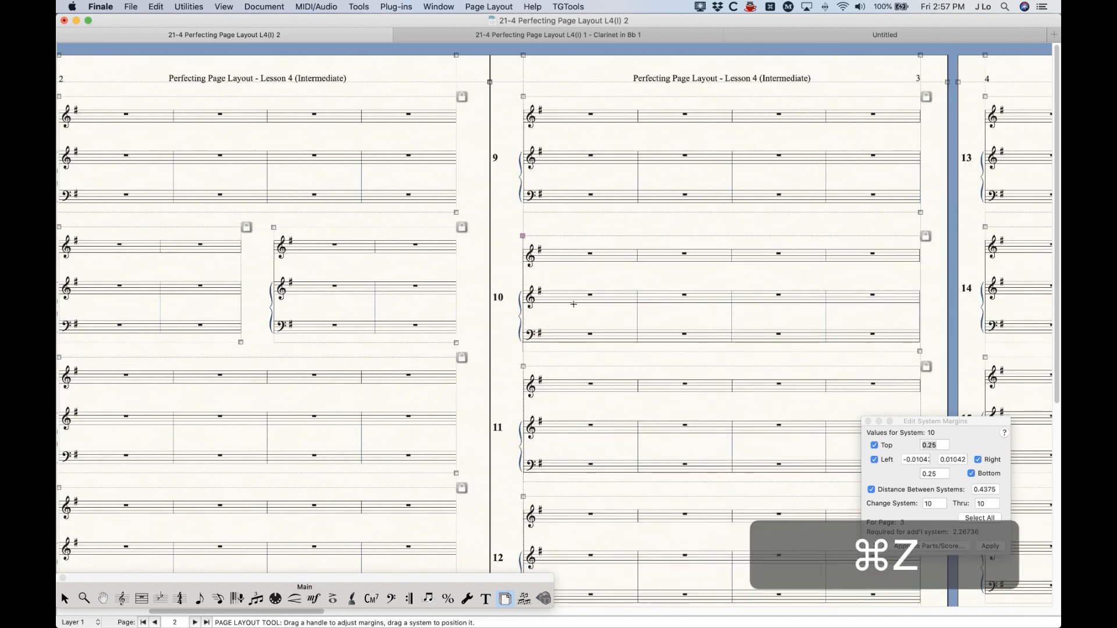
Step: Turn Avoid Margin Collisions back on with systems 5 and 6 still side by side
scroll(343, 363, "left", 4)
left_click(488, 6)
left_click(504, 126)
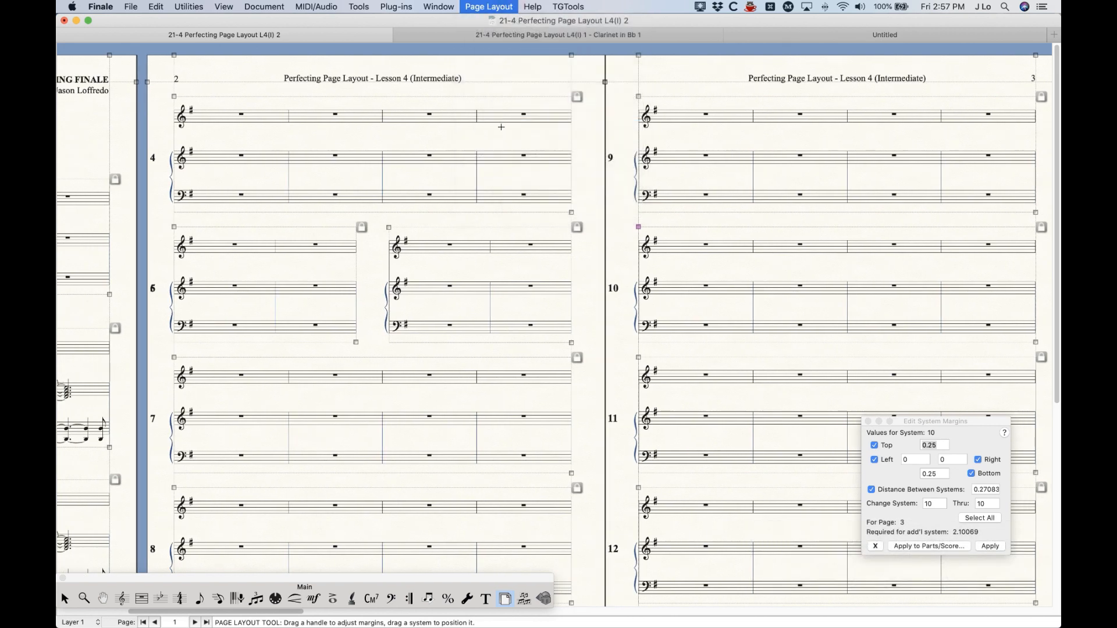
left_click(491, 6)
left_click(491, 4)
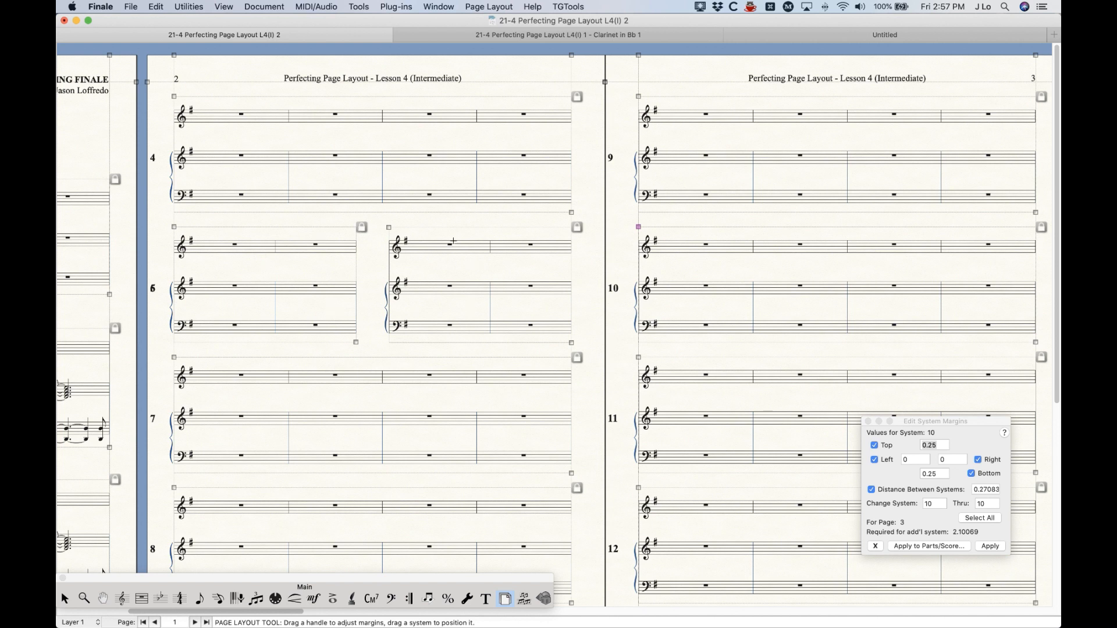
Step: Move system 10 on page 3 slightly downward with Avoid Margin Collisions on, and undo the change
left_click_drag(794, 252, 792, 266)
key("super+z")
key("super+z")
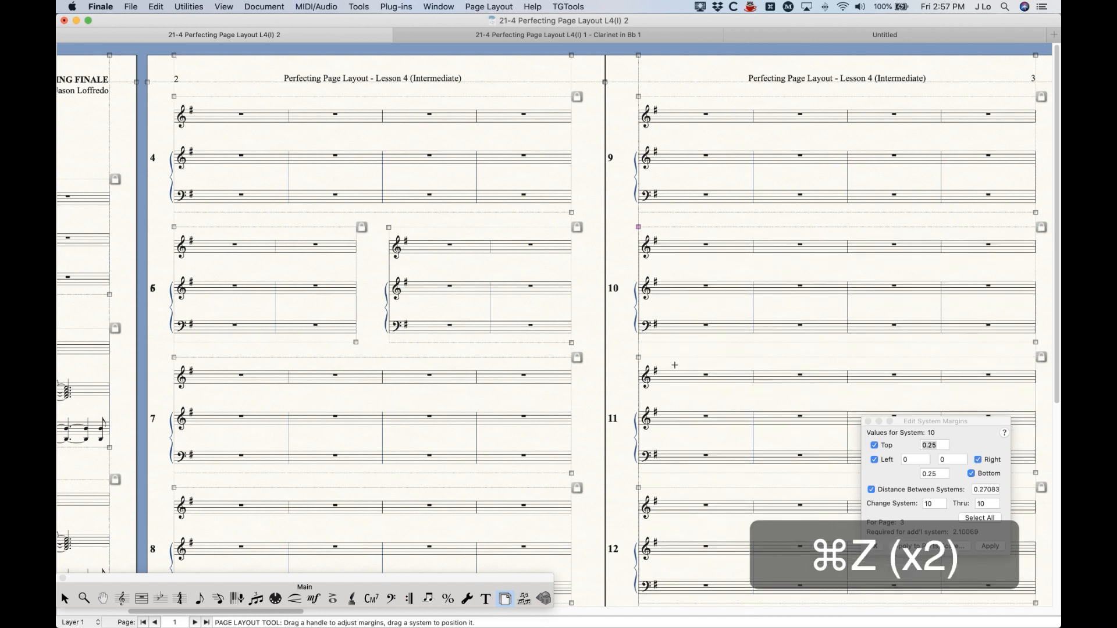
Step: Move system 6 down below system 5 to a distance between systems of about 0.05 inches, undo the move, and check the Avoid Margin Collisions setting
scroll(492, 386, "left", 5)
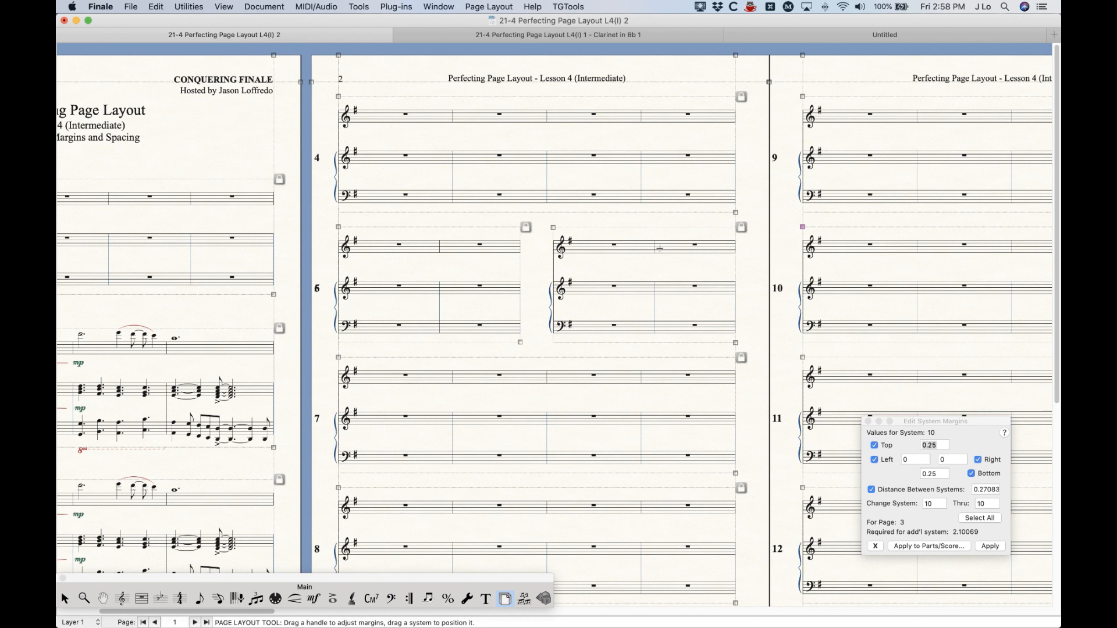
left_click_drag(657, 251, 657, 312)
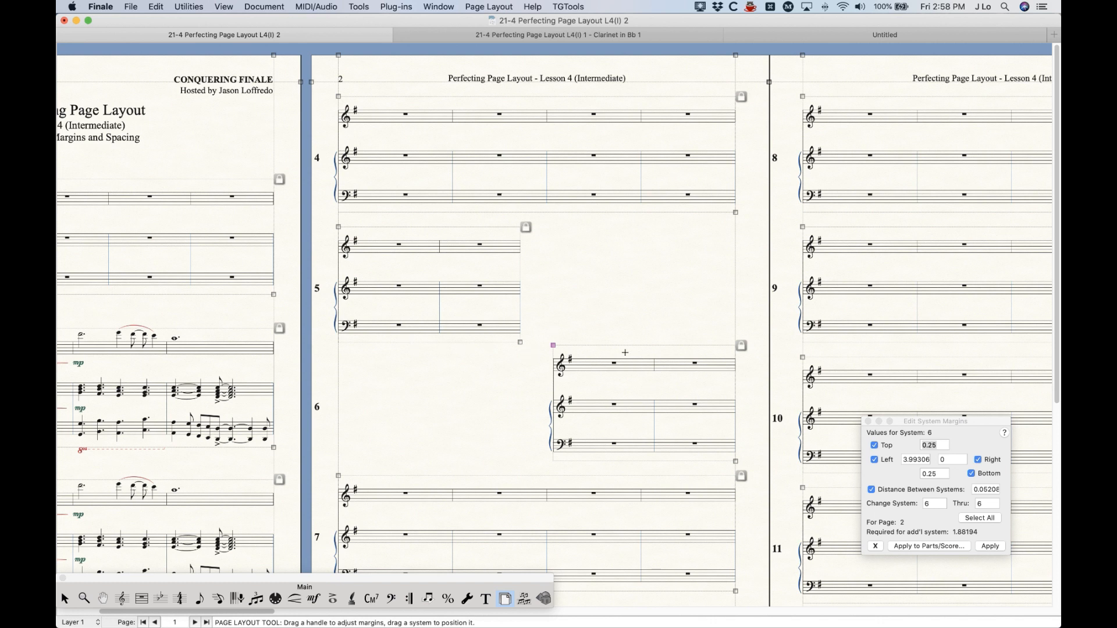
left_click(500, 6)
left_click(499, 6)
left_click(500, 5)
left_click(501, 5)
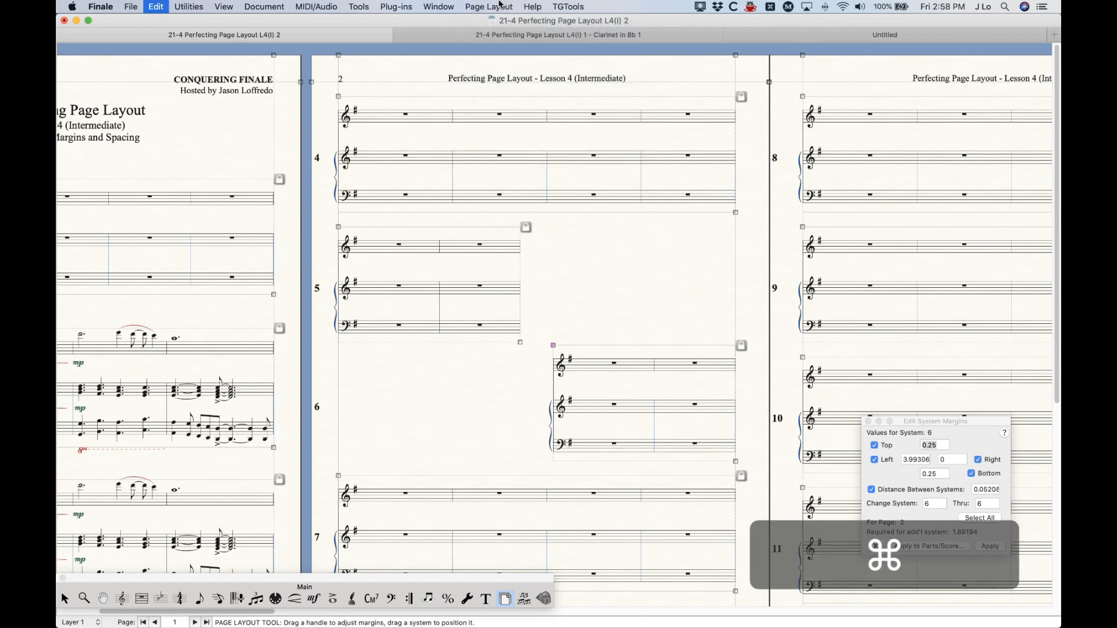
key("cmd+z")
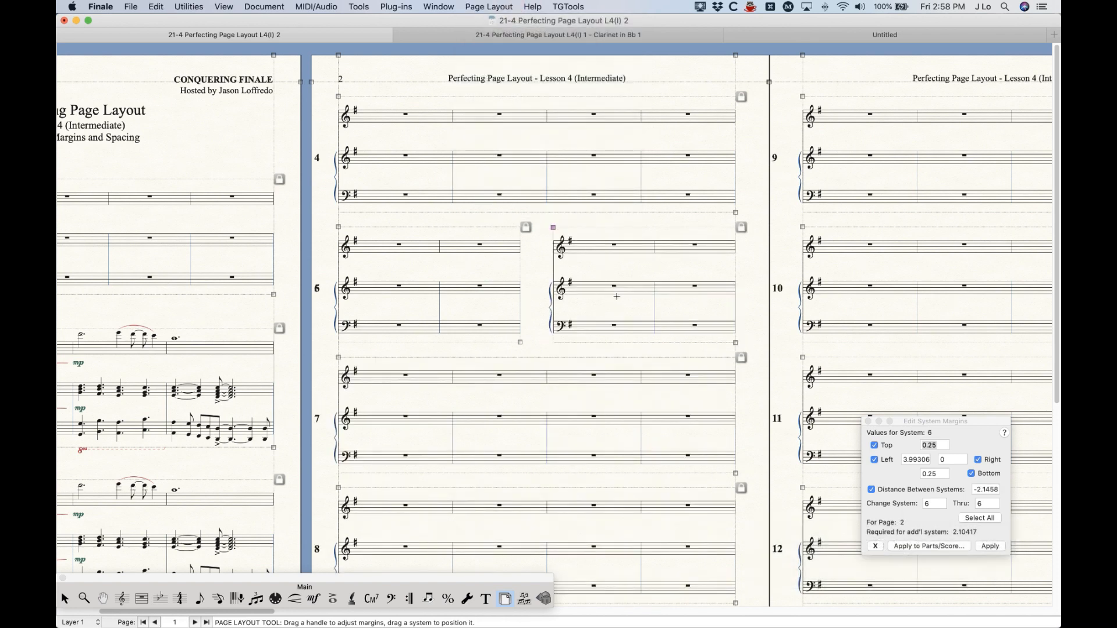
left_click(508, 5)
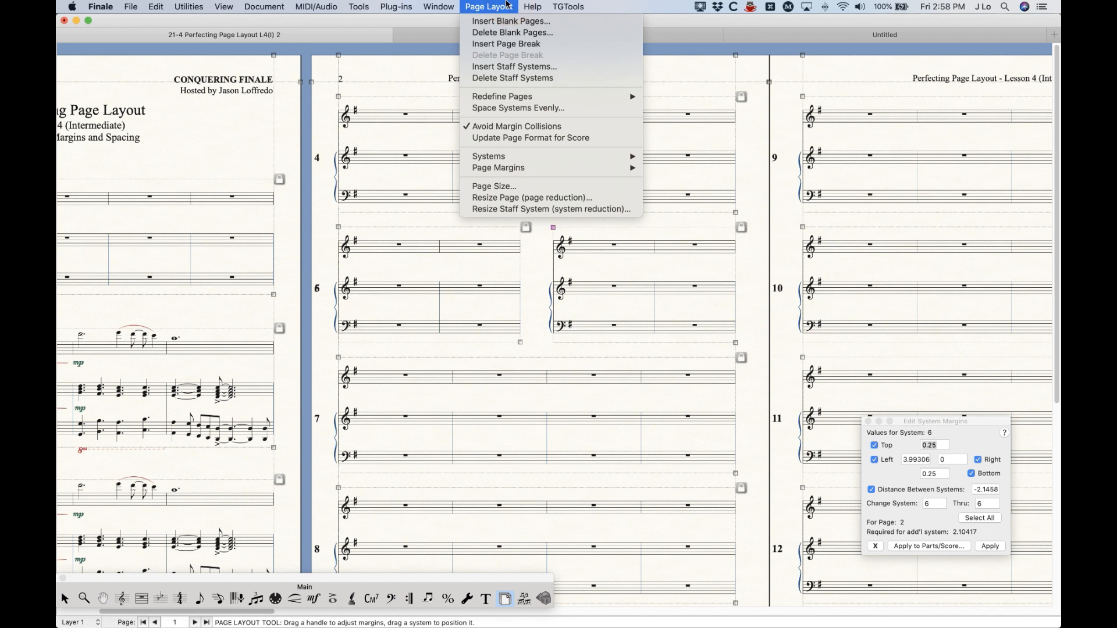
left_click(487, 4)
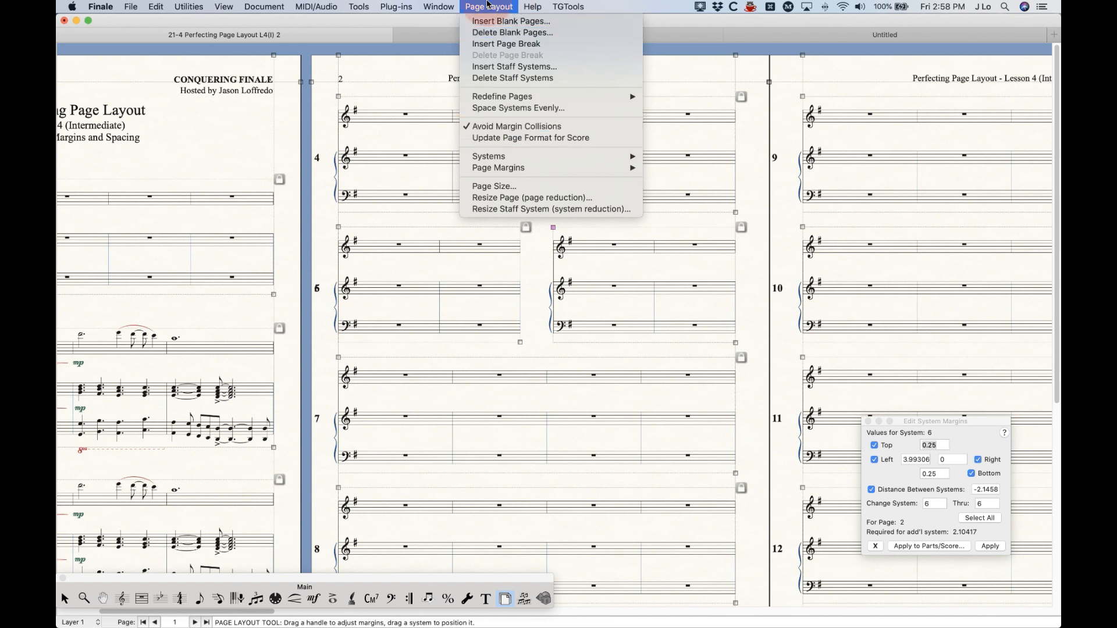
Step: Turn off Avoid Margin Collisions and move the Edit System Margins window slightly up and to the left
left_click(512, 5)
left_click(509, 5)
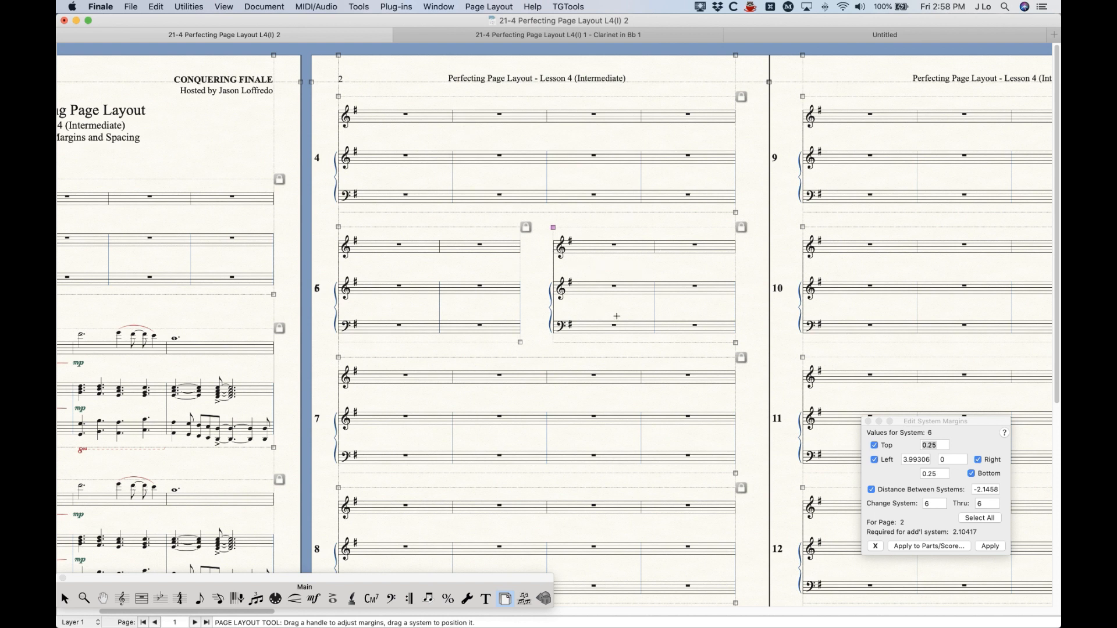
left_click(493, 5)
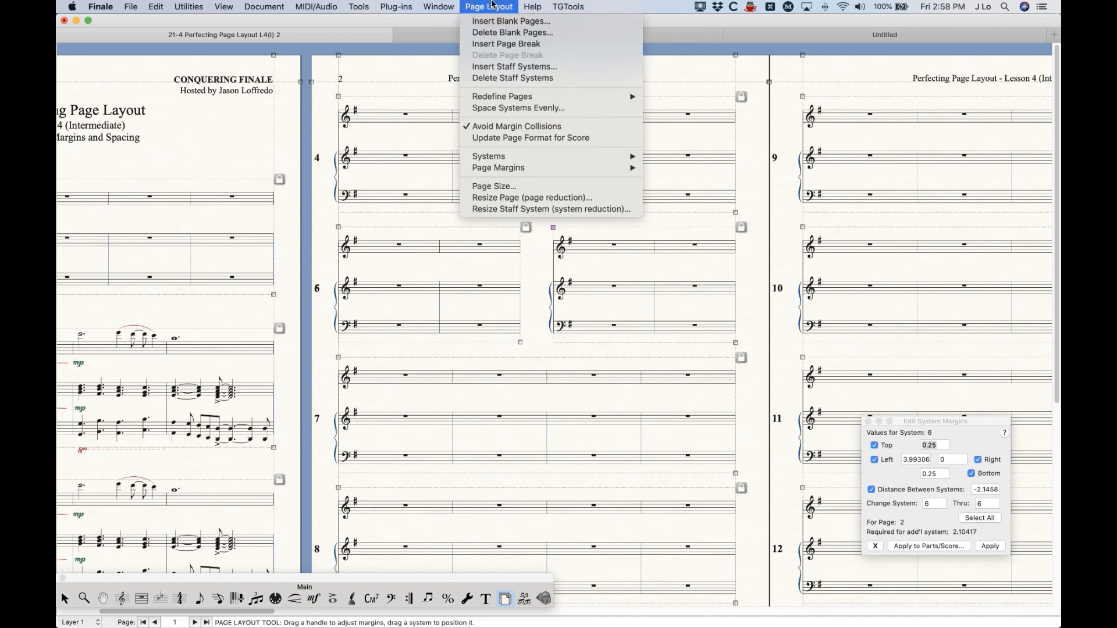
left_click(504, 127)
left_click(492, 5)
left_click(493, 8)
left_click_drag(977, 421, 920, 402)
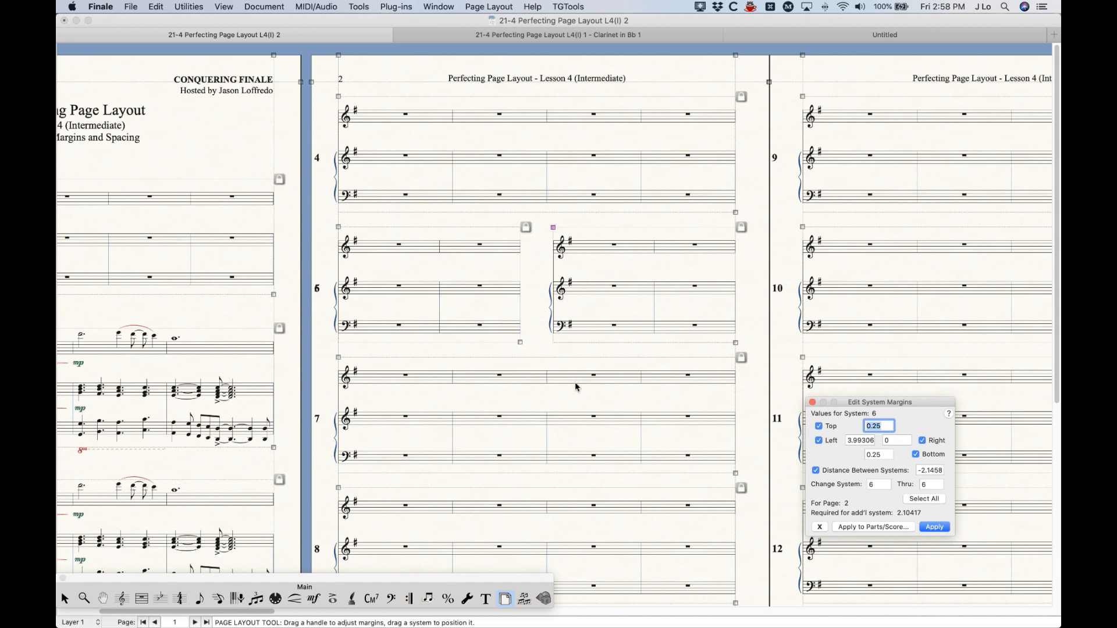
Step: Move system 9 on page 3 about 0.31 inches to the left, past the page margin
scroll(678, 461, "right", 5)
scroll(670, 463, "right", 5)
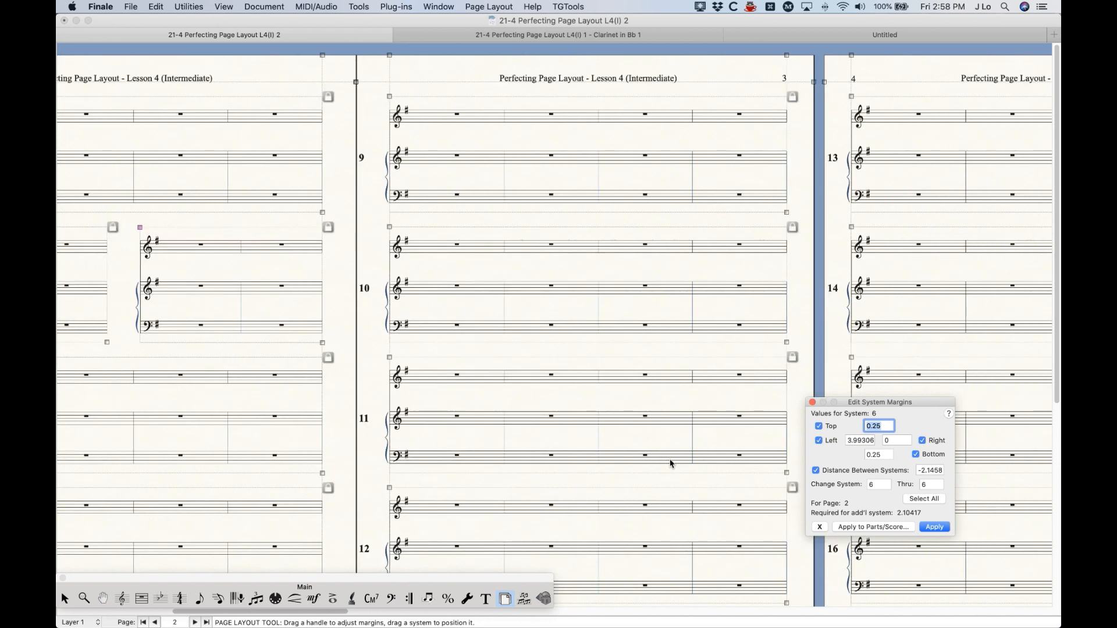
left_click(501, 6)
left_click(573, 214)
key("super+equal")
key("super+equal")
scroll(620, 343, "right", 5)
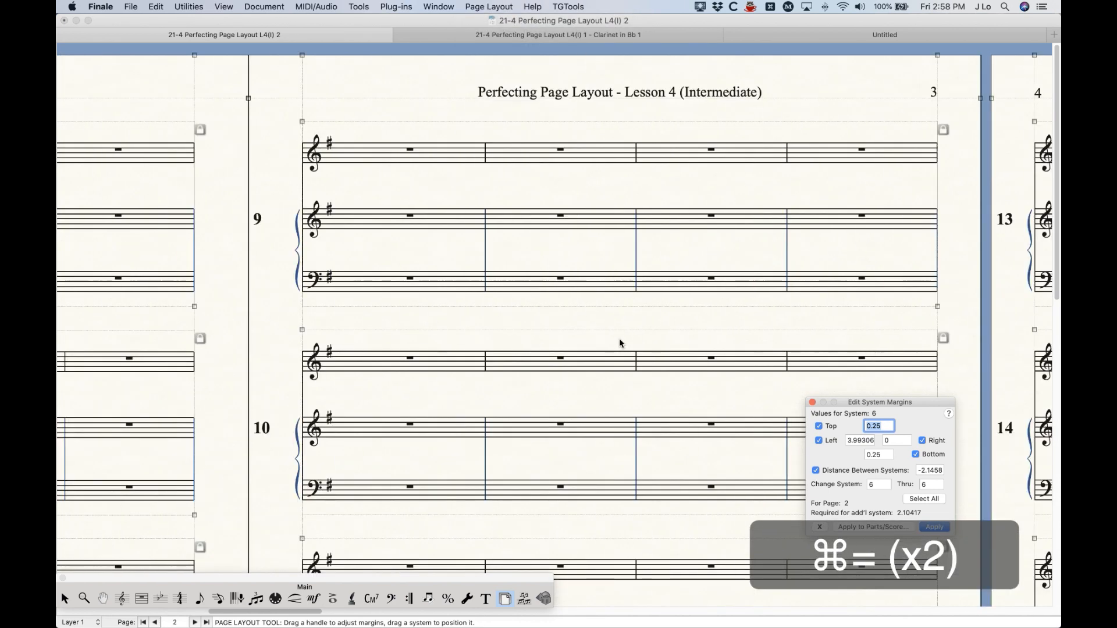
left_click(631, 212)
left_click_drag(641, 182, 599, 178)
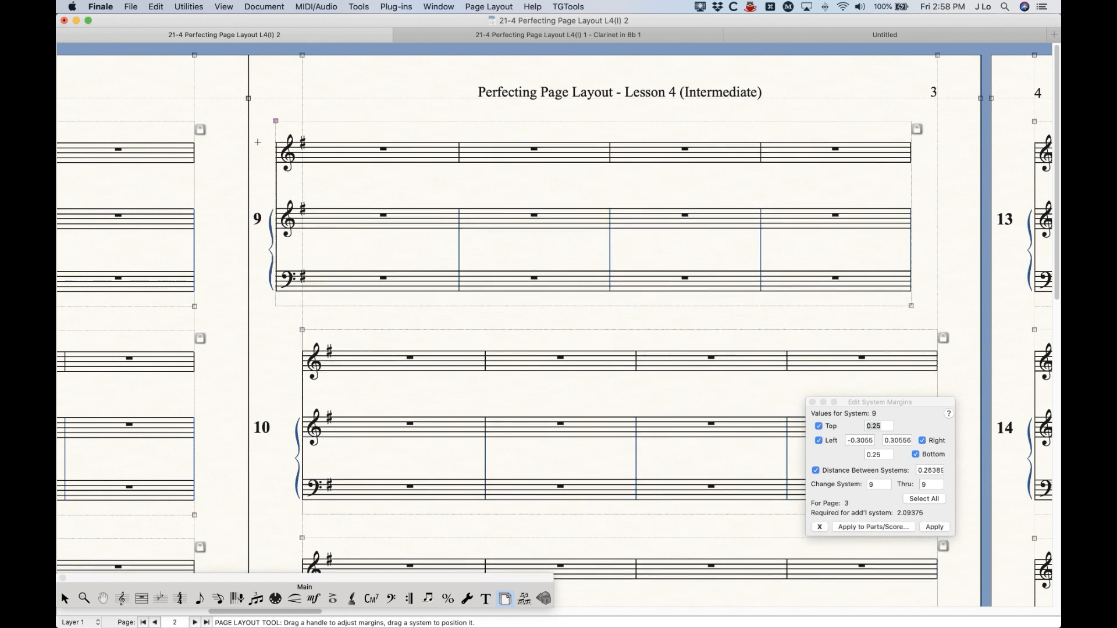
left_click(861, 457)
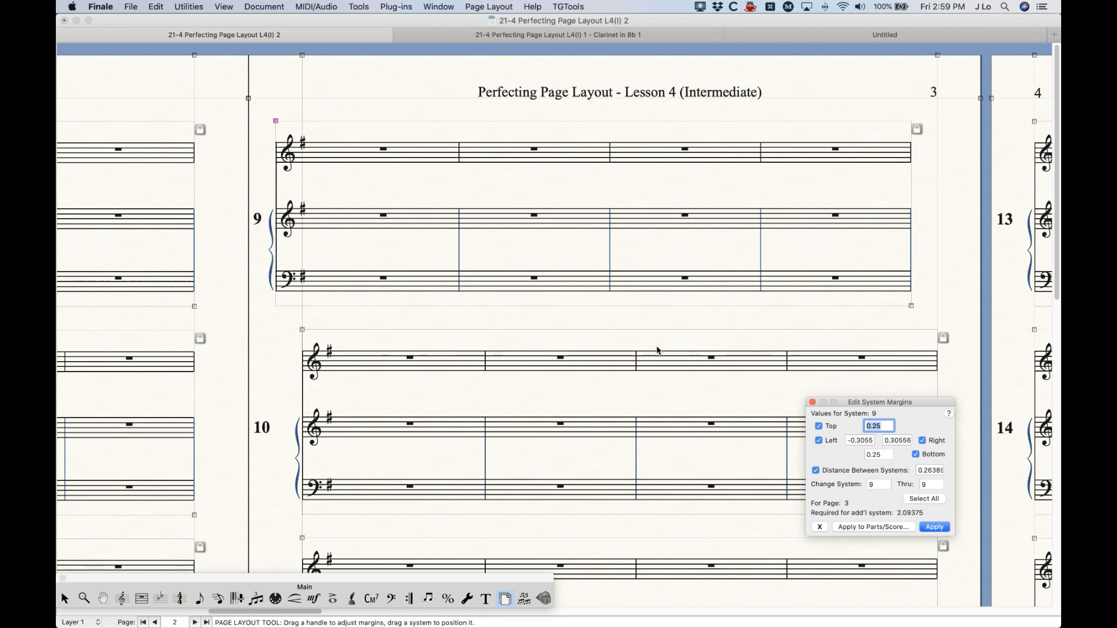
Step: Move system 10 up over system 9 and about 0.15 inches to the right, and undo the moves of both systems
left_click(625, 313)
left_click_drag(644, 356, 655, 292)
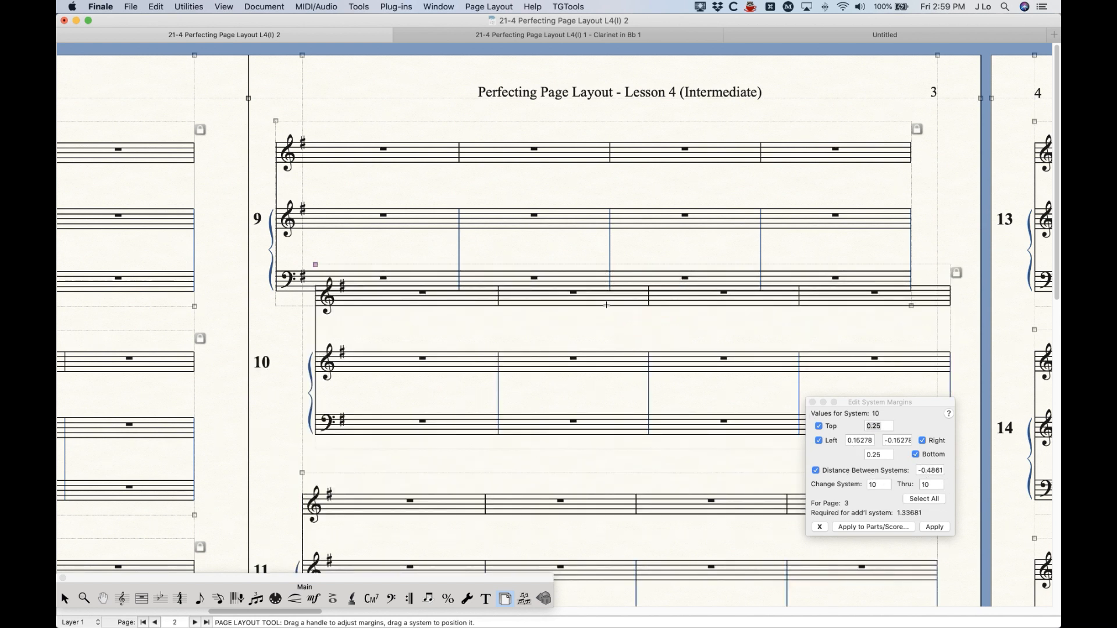
left_click(527, 468)
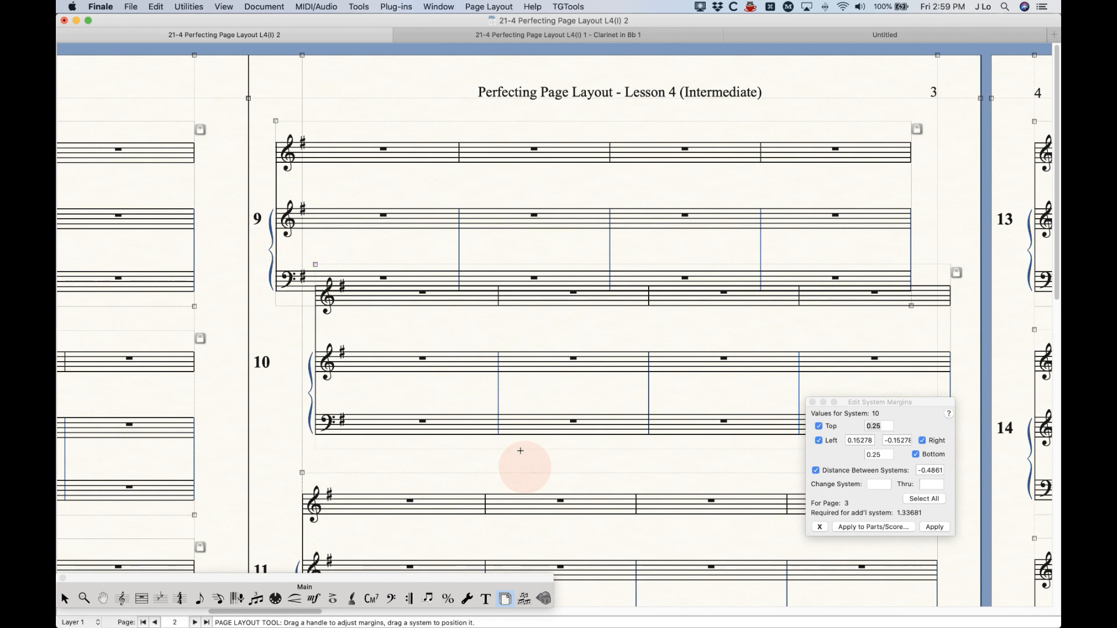
key("super+z")
key("super+z")
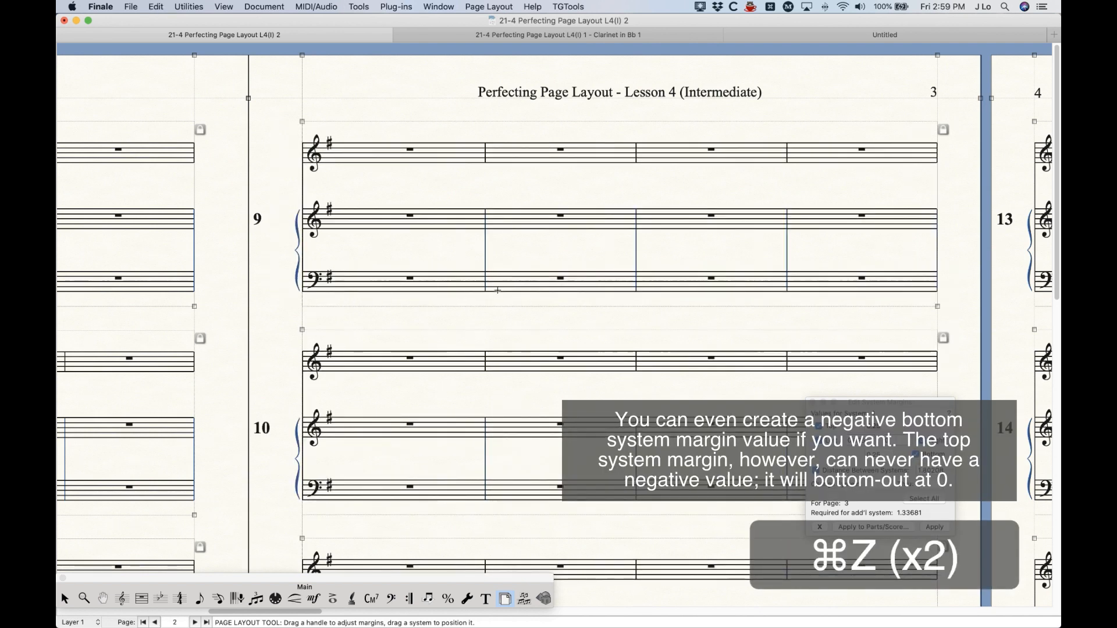
Step: Turn Avoid Margin Collisions back on and zoom out to show all of pages 1 and 2
left_click(488, 6)
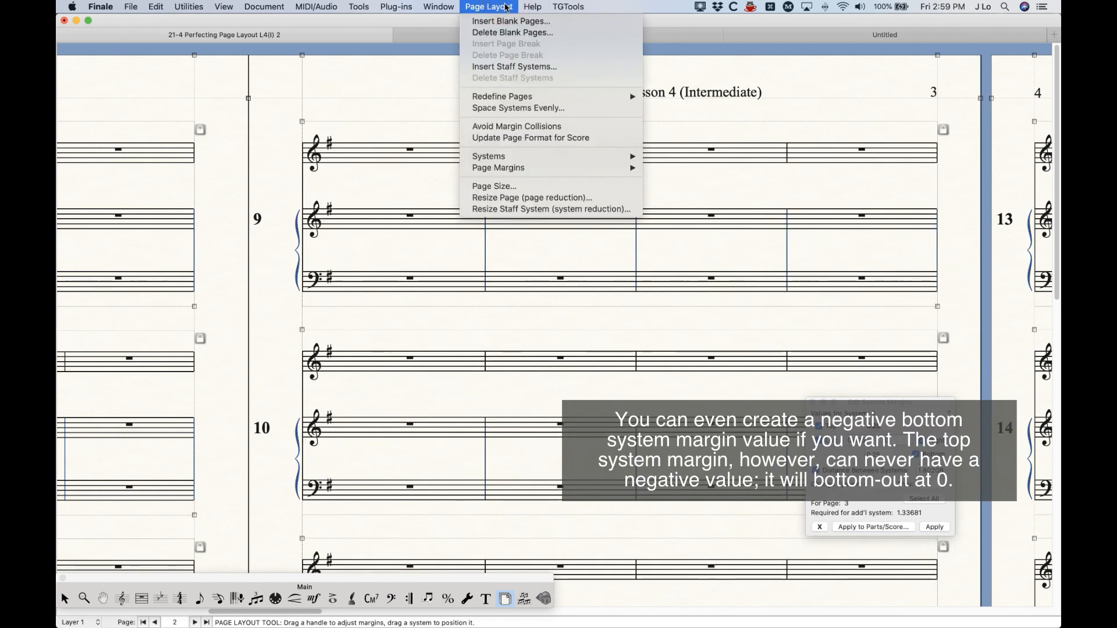
left_click(500, 128)
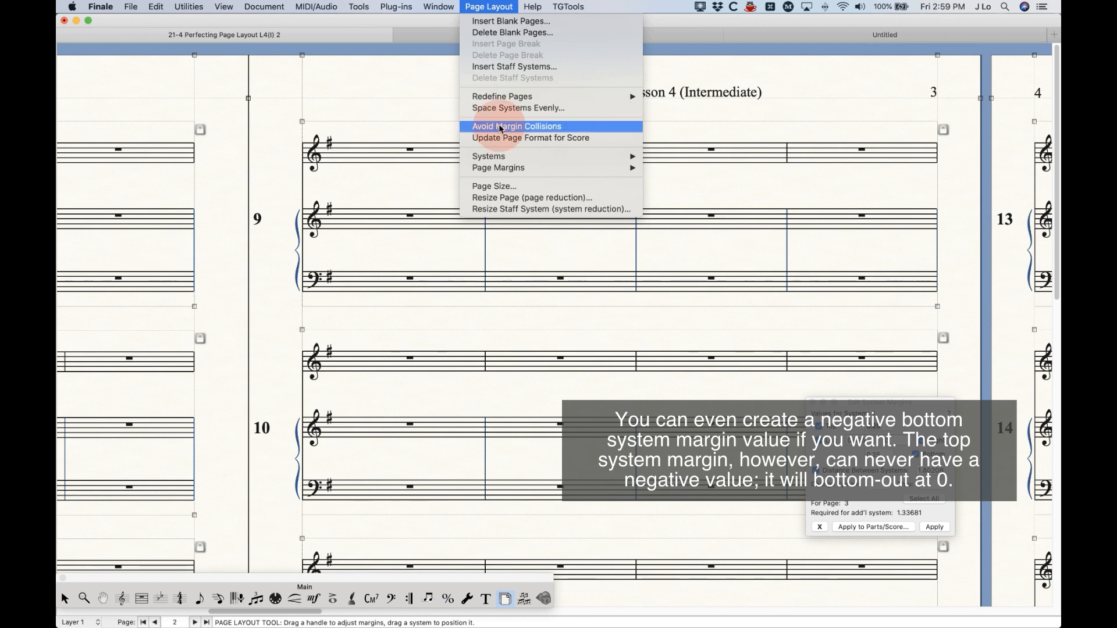
scroll(644, 303, "left", 15)
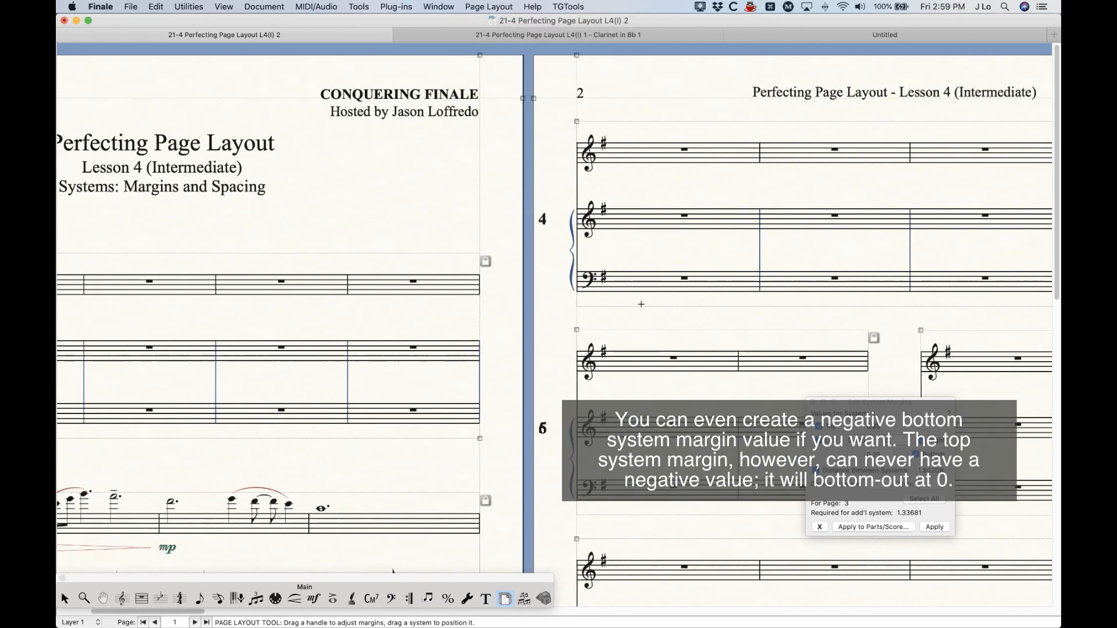
key("super+minus")
key("super+minus")
key("super+minus")
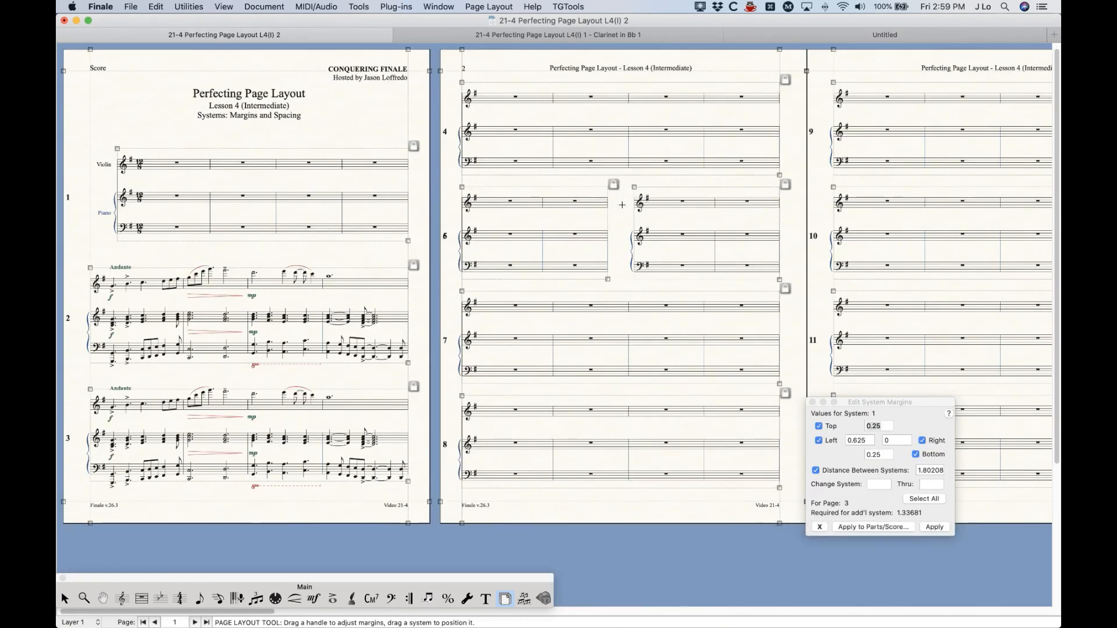
Step: Switch to the Selection Tool and look over the available plug-in categories
left_click(228, 112)
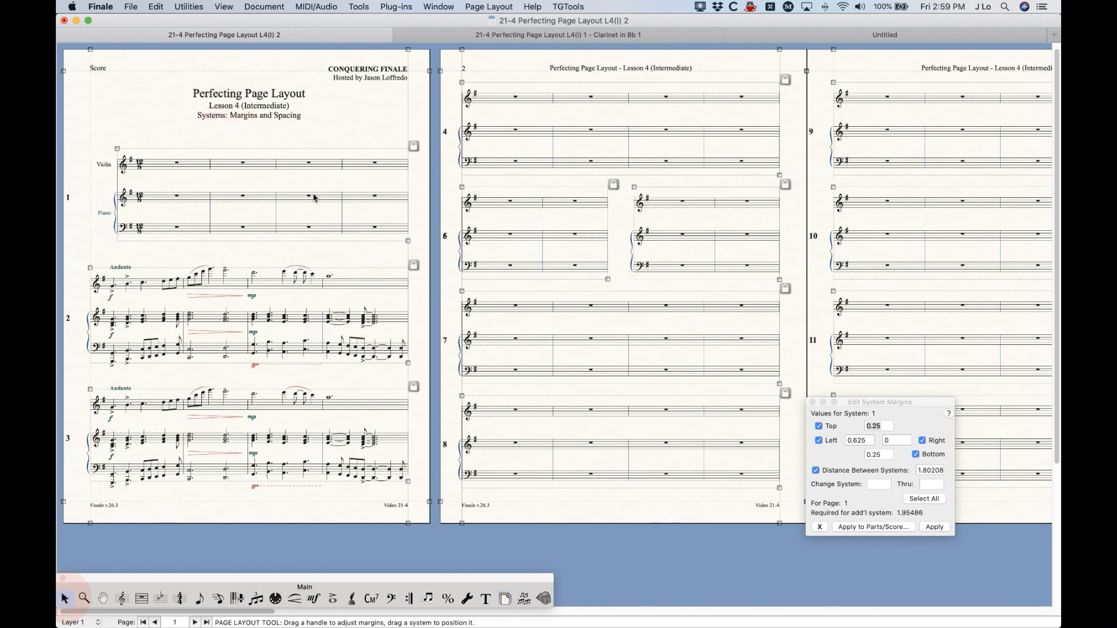
left_click(66, 599)
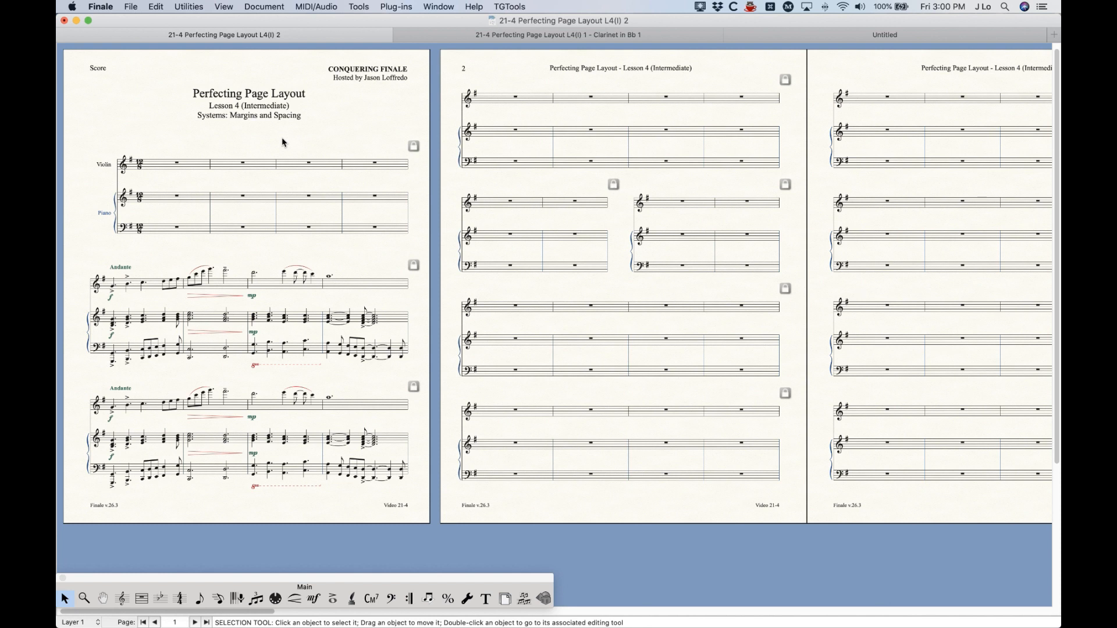
left_click(393, 6)
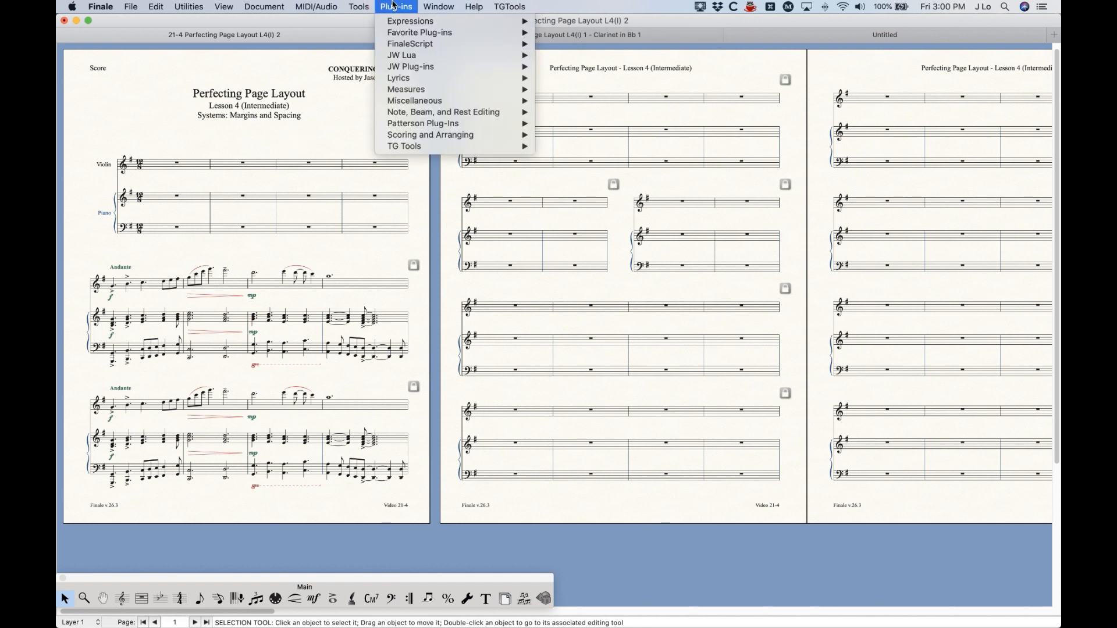
mouse_move(432, 135)
left_click(388, 5)
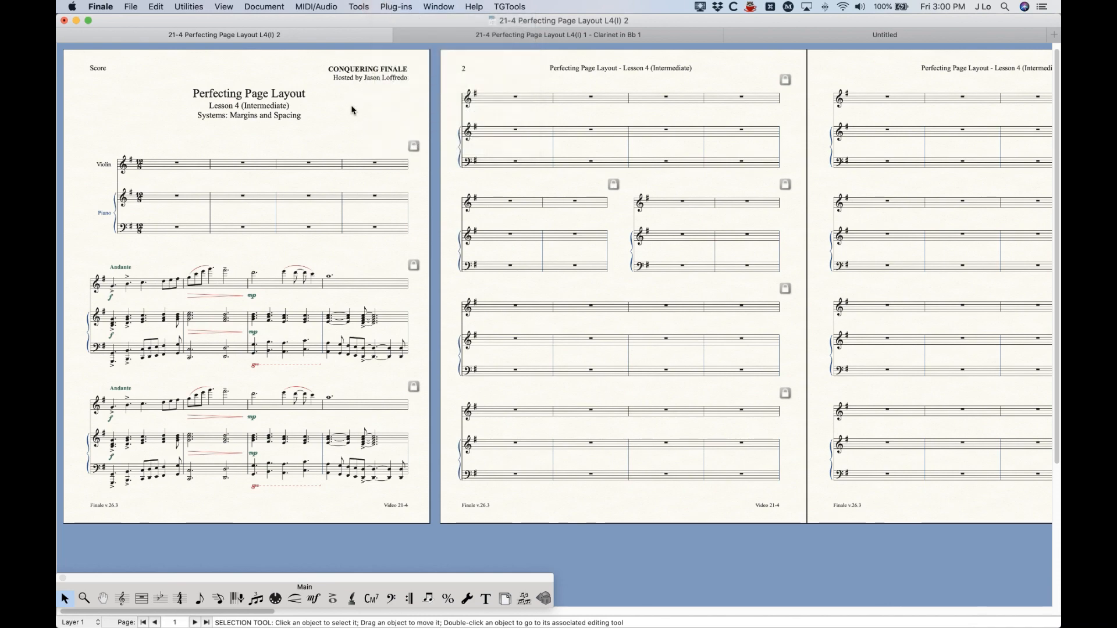